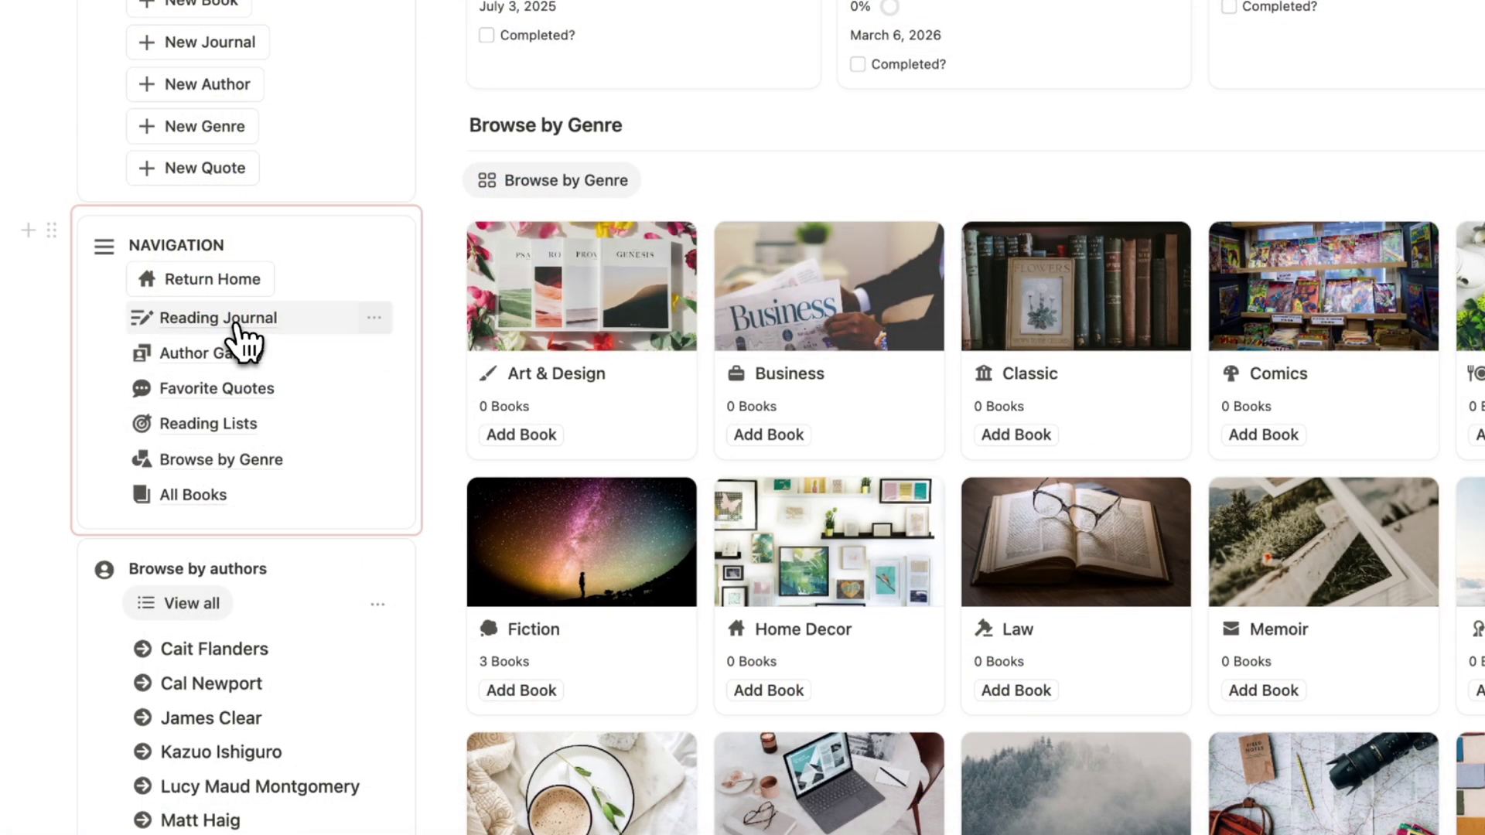
Open the Reading Journal page to review its calendar and pages-read chart, and open the Browse by Genre page
click(242, 712)
scroll(503, 507, down, 5)
mouse_move(447, 521)
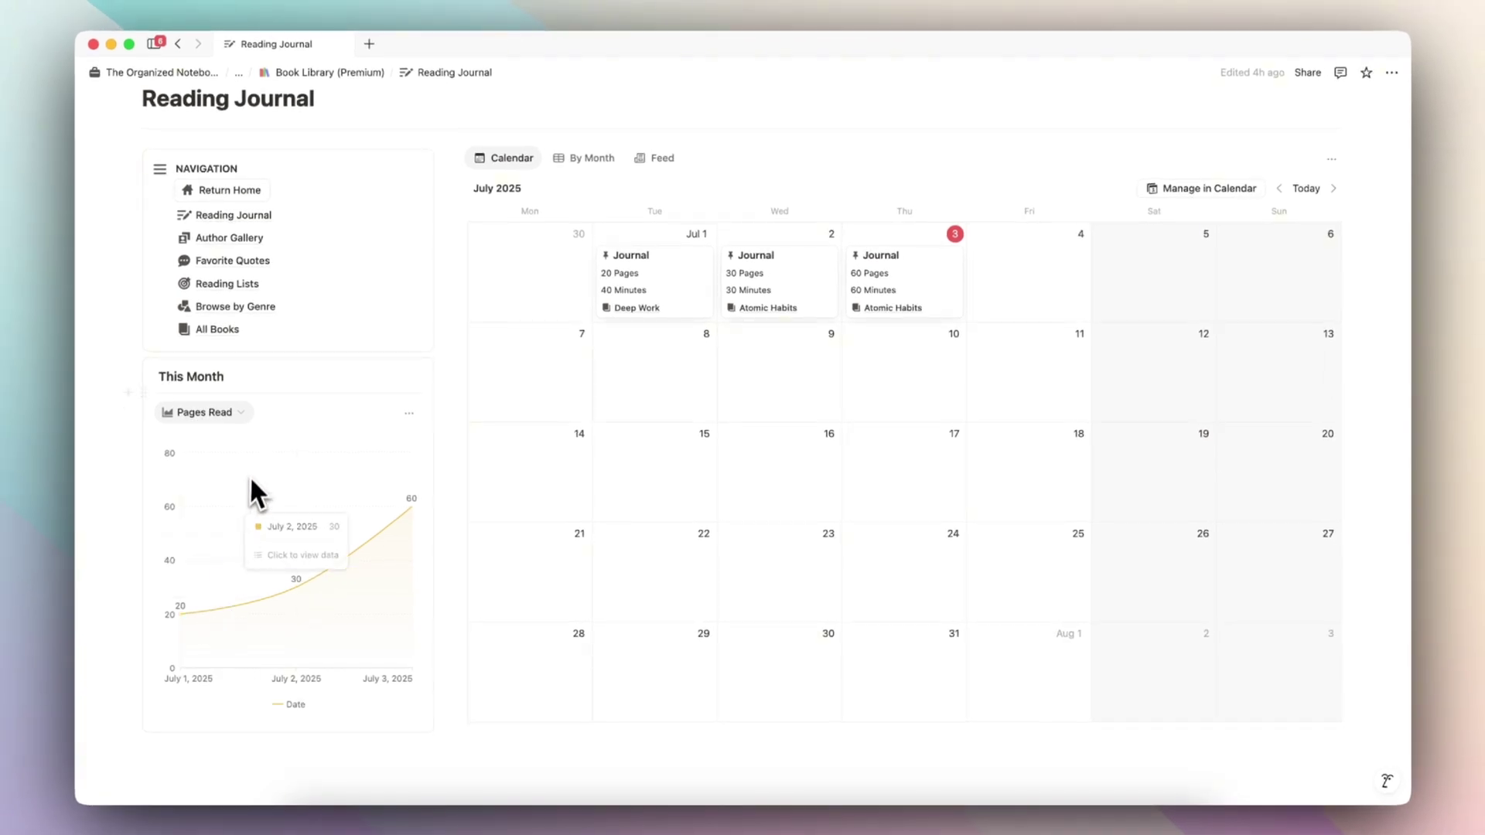
mouse_move(234, 342)
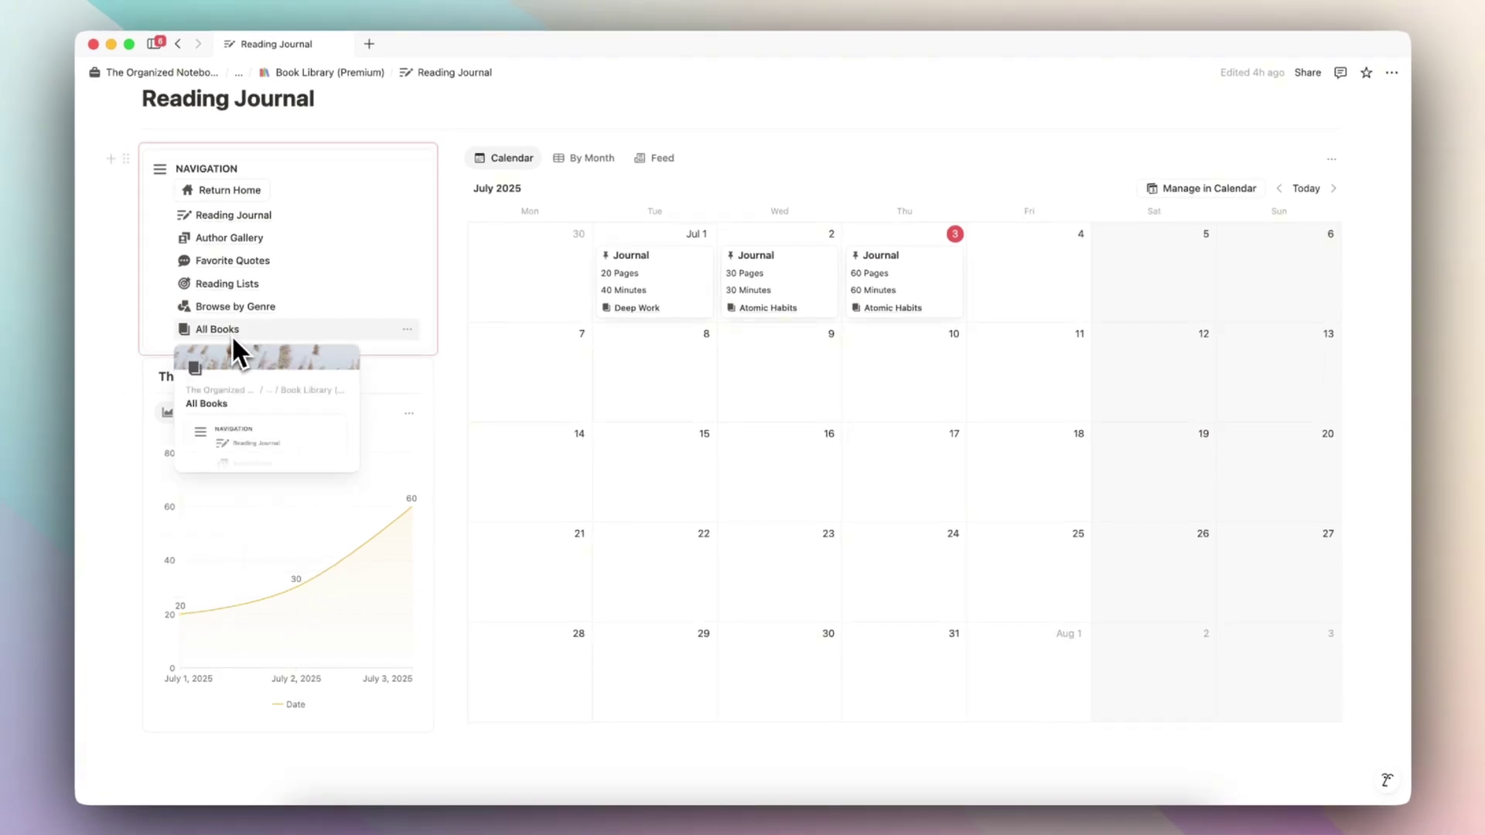
click(229, 308)
scroll(219, 232, down, 3)
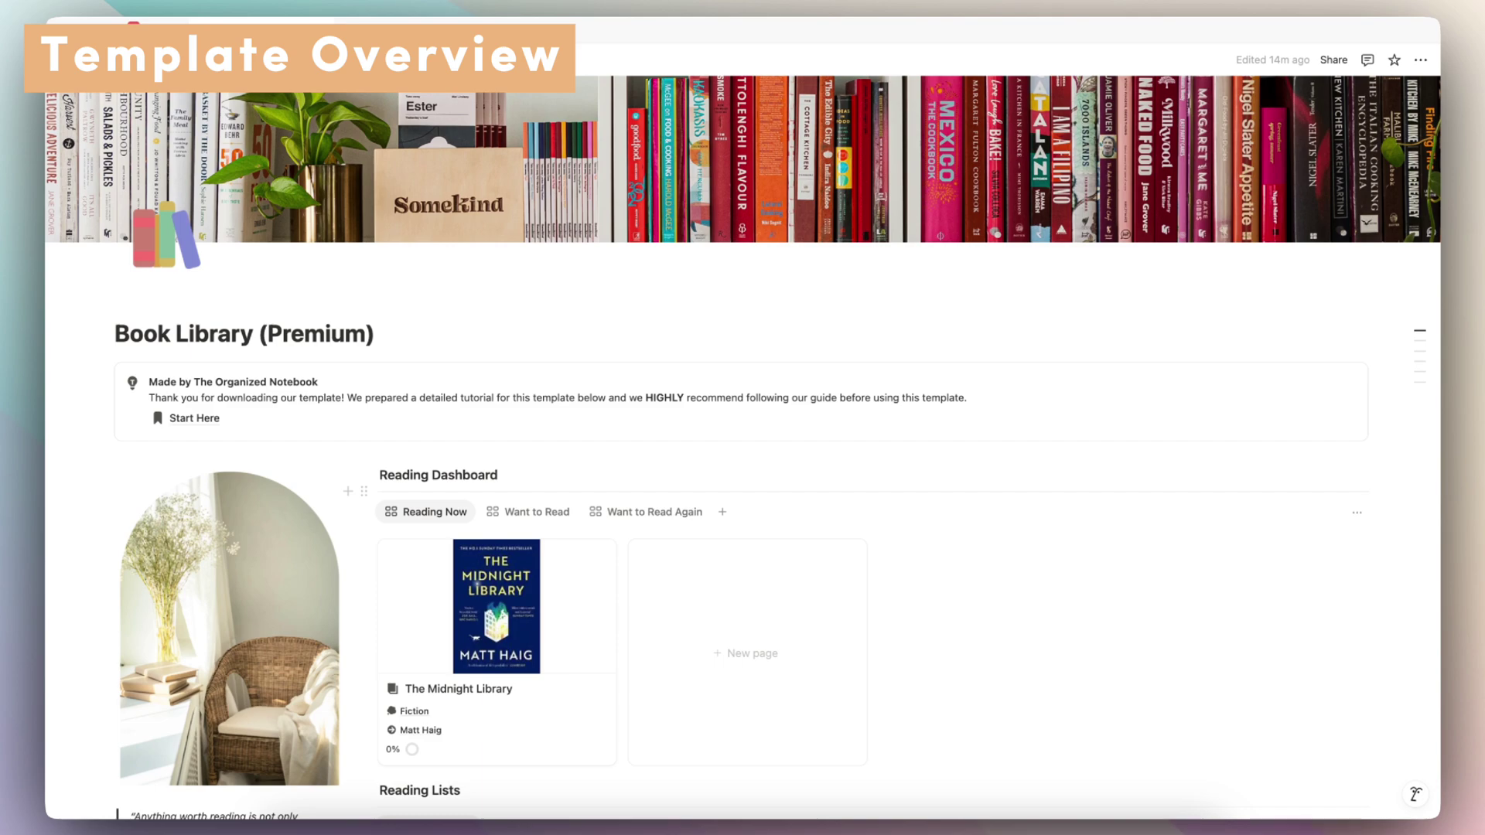
Review the Reading Dashboard's Want to Read and Want to Read Again views and return to Reading Now
scroll(749, 514, down, 5)
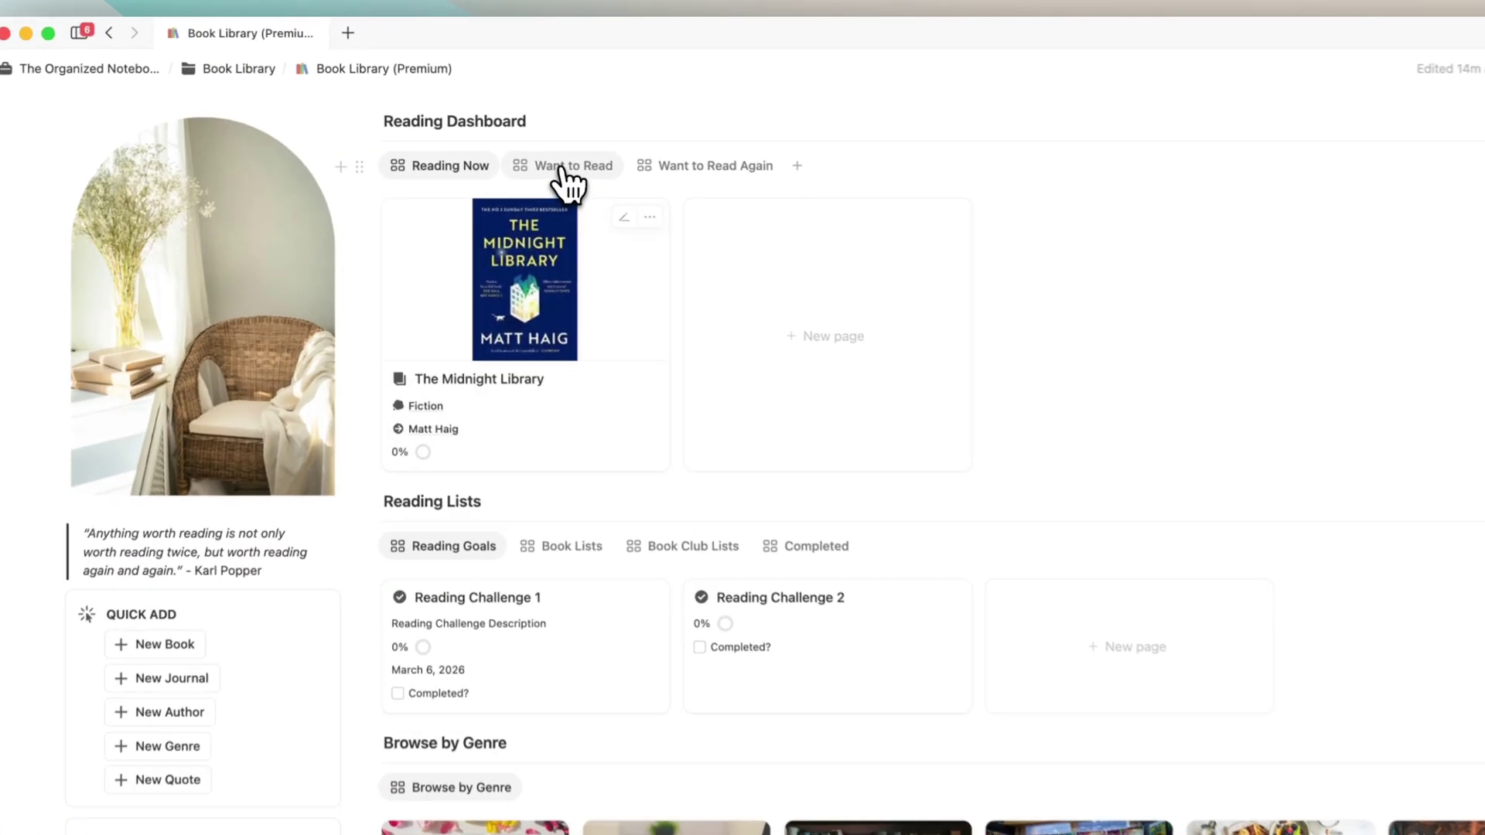
click(537, 141)
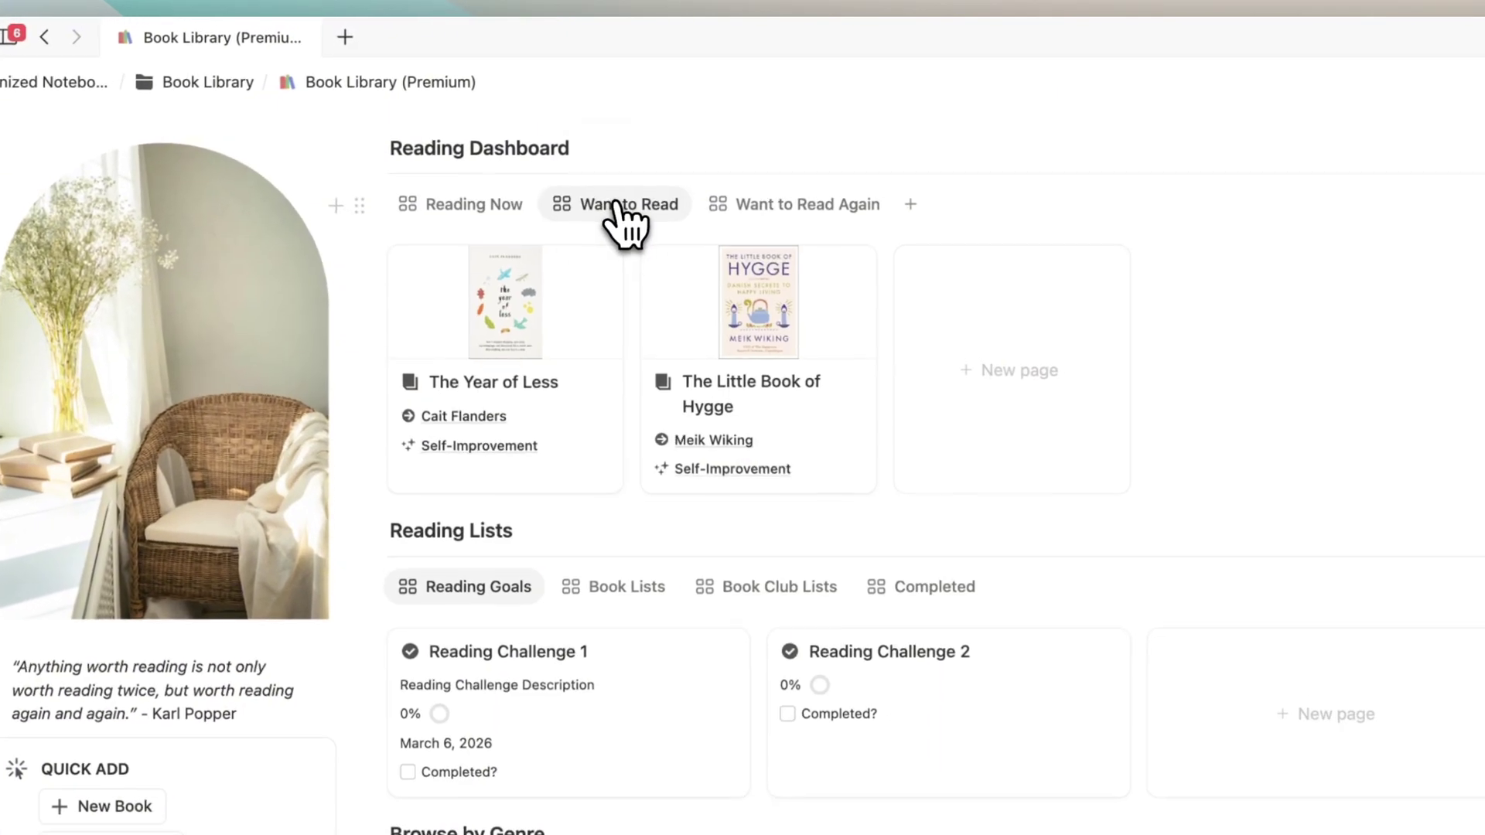
click(804, 232)
click(460, 215)
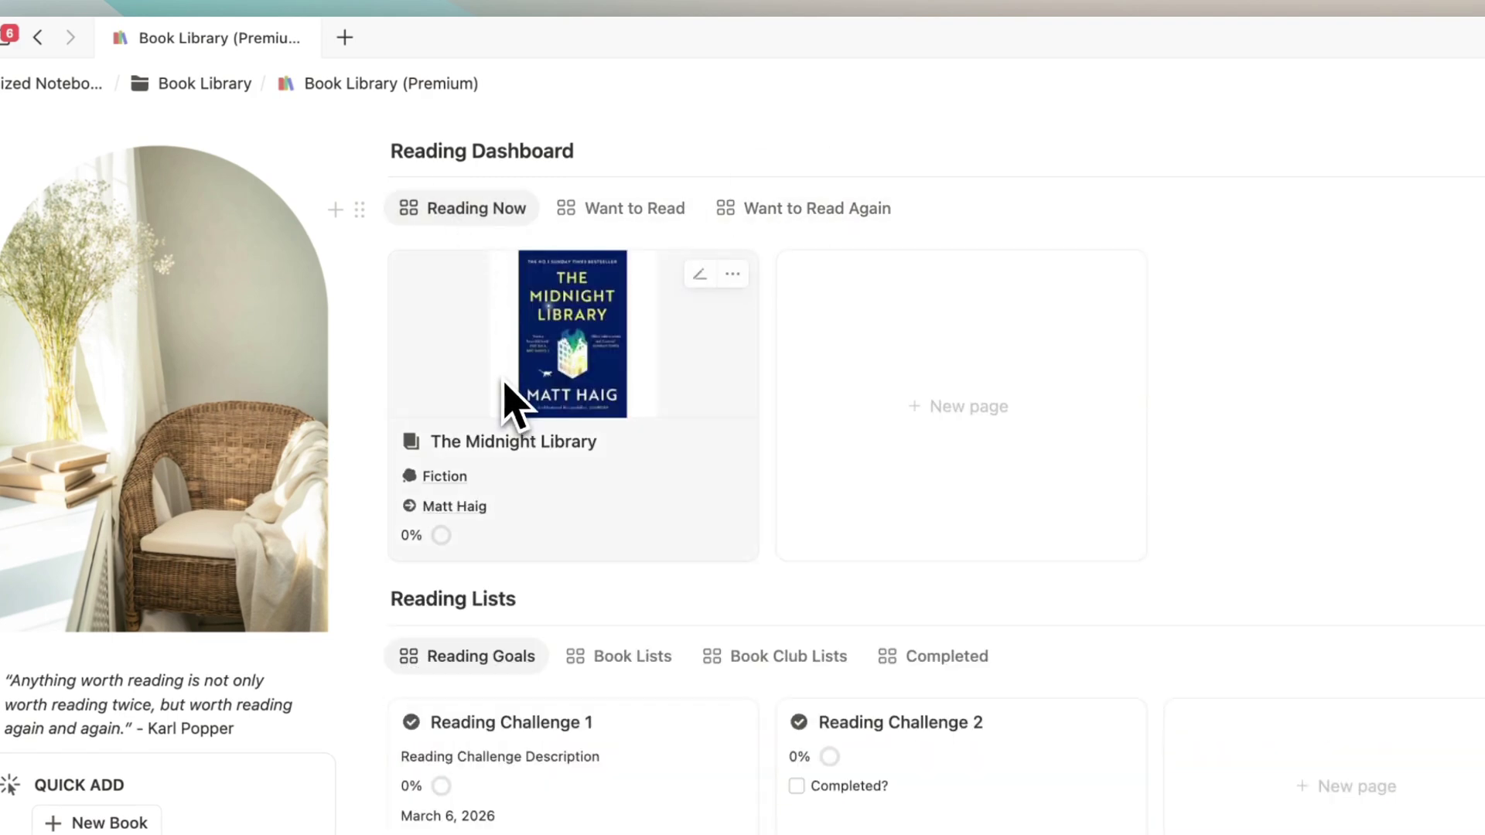
Check the Completed view of Reading Lists, return to Reading Goals, and view the details of Reading Challenge 1
scroll(508, 397, down, 3)
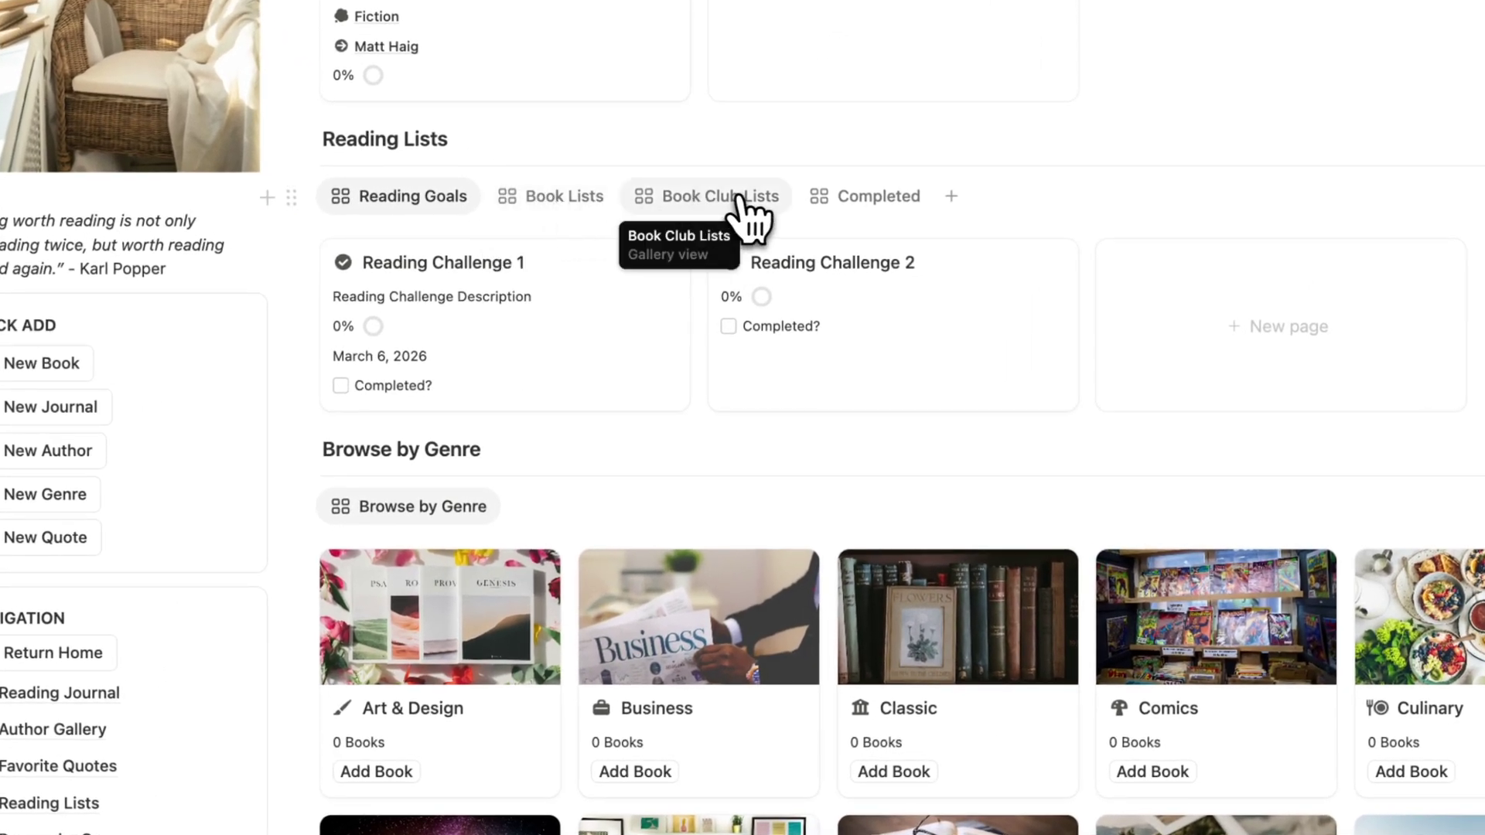
click(855, 203)
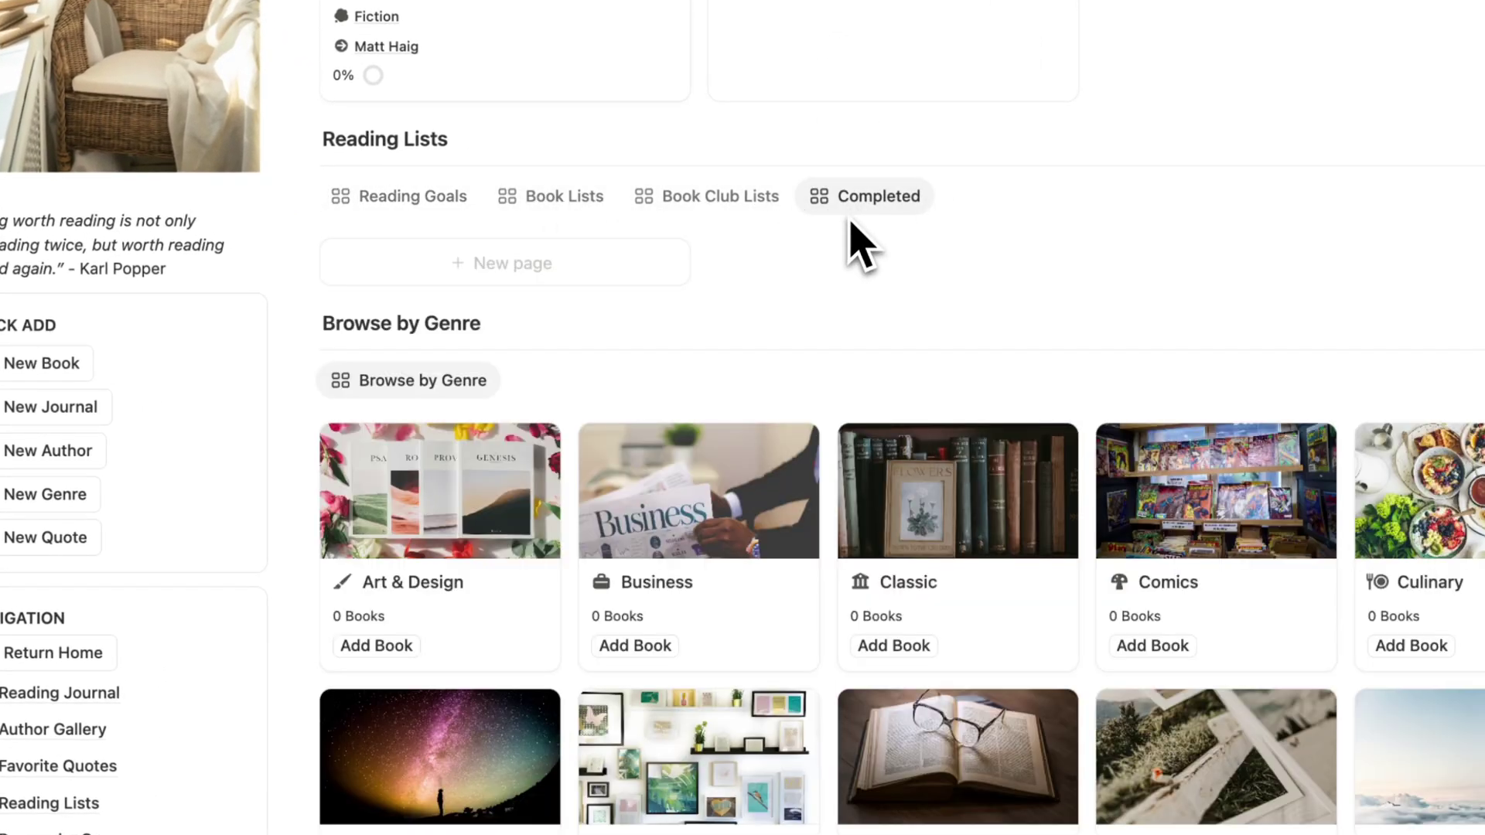
click(438, 200)
click(628, 329)
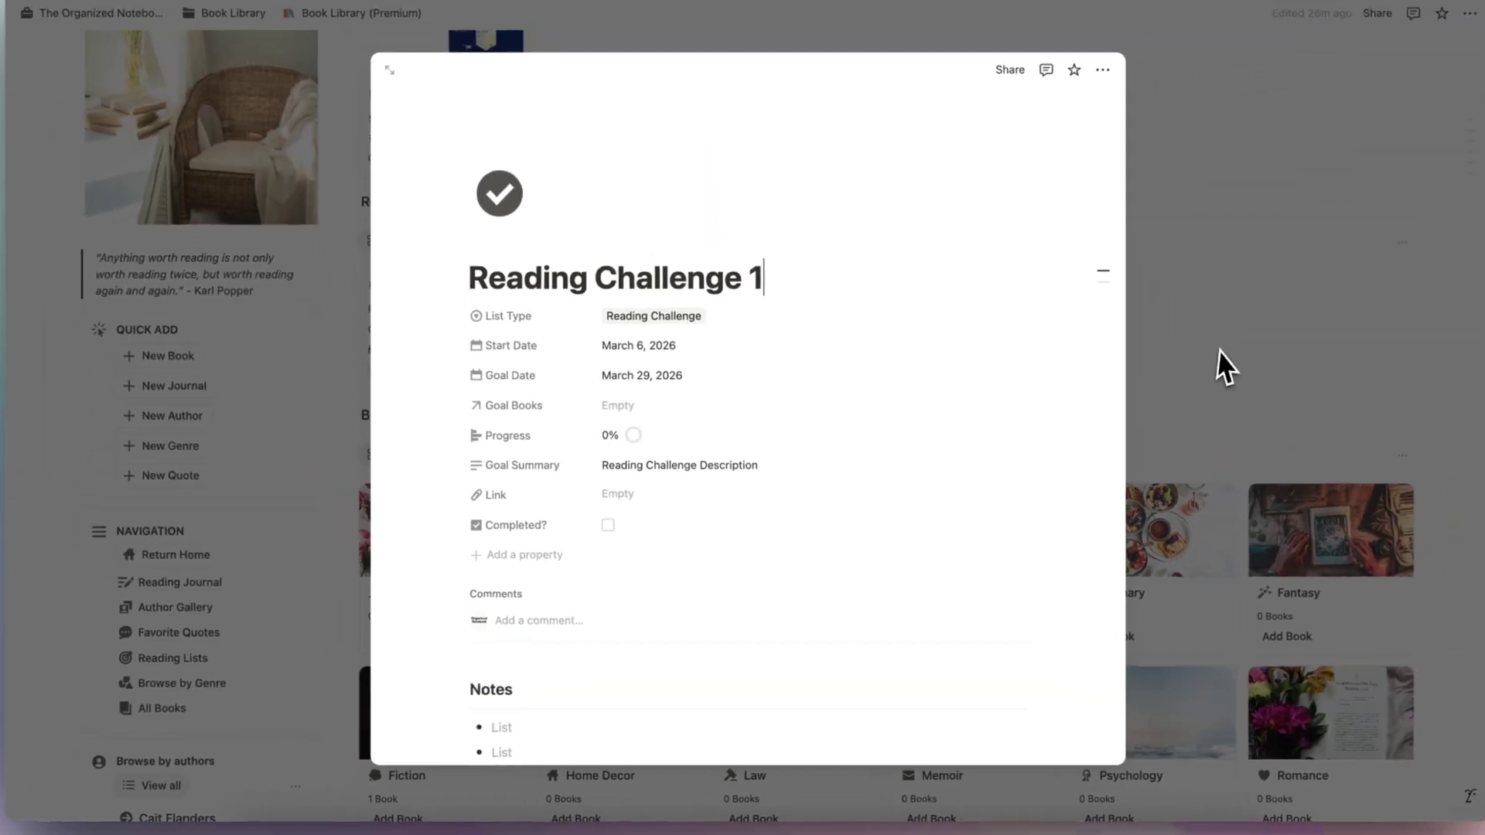
click(1452, 192)
Open the Fiction genre page to view its books and close it
scroll(1433, 198, down, 2)
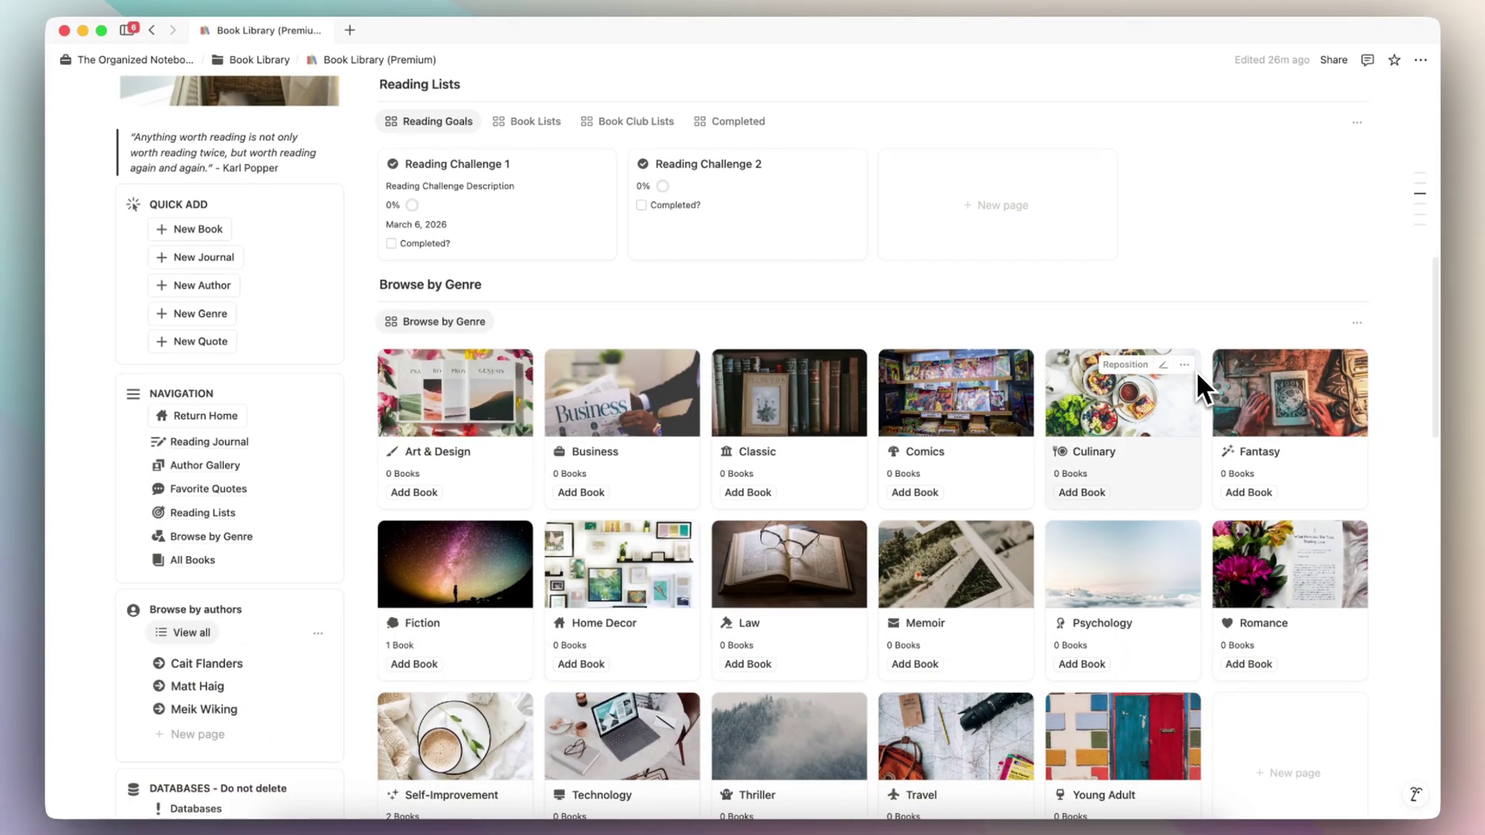
scroll(1197, 375, down, 3)
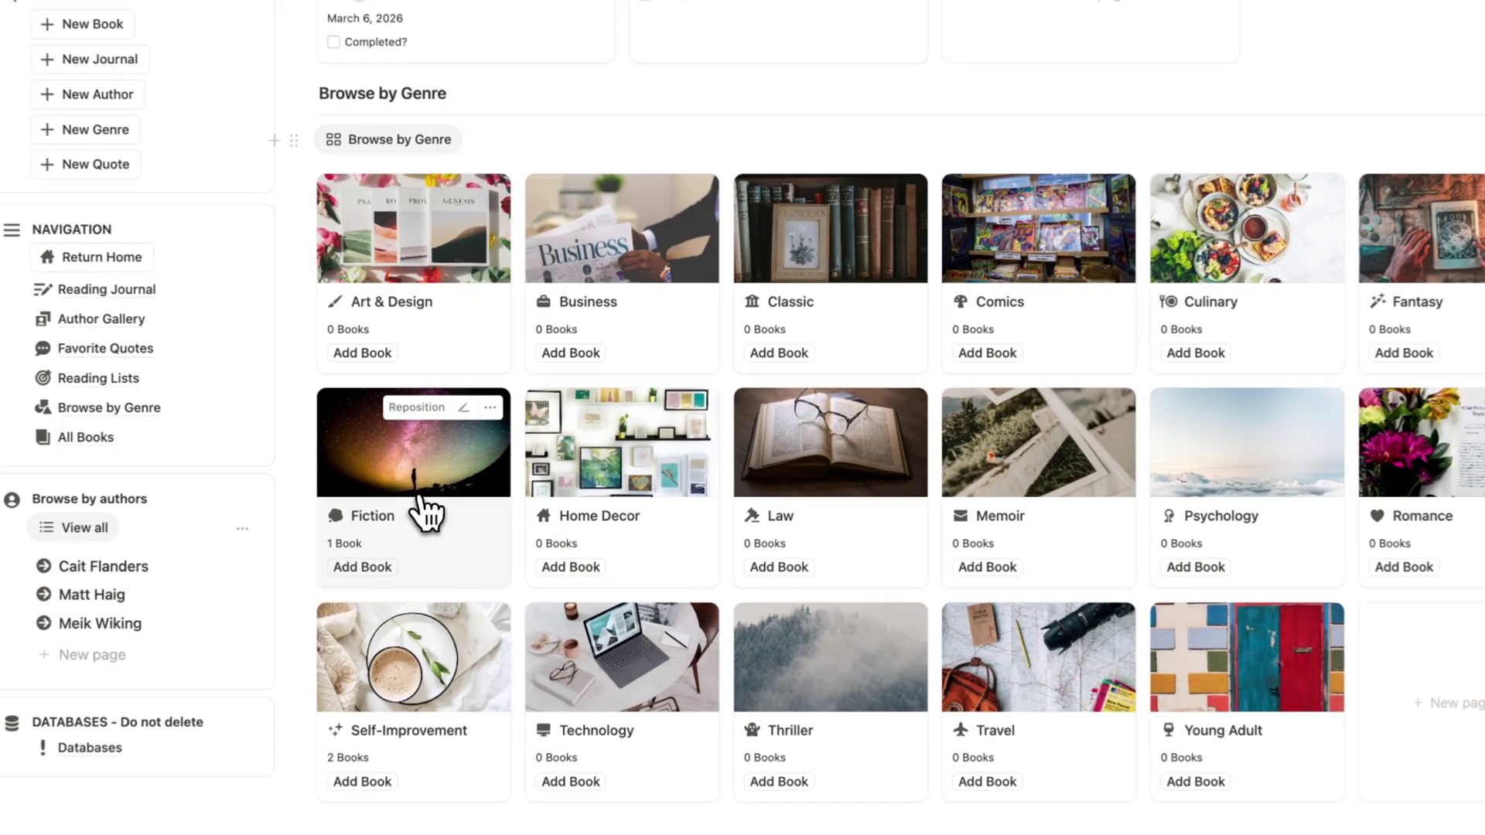
click(468, 499)
scroll(490, 540, down, 8)
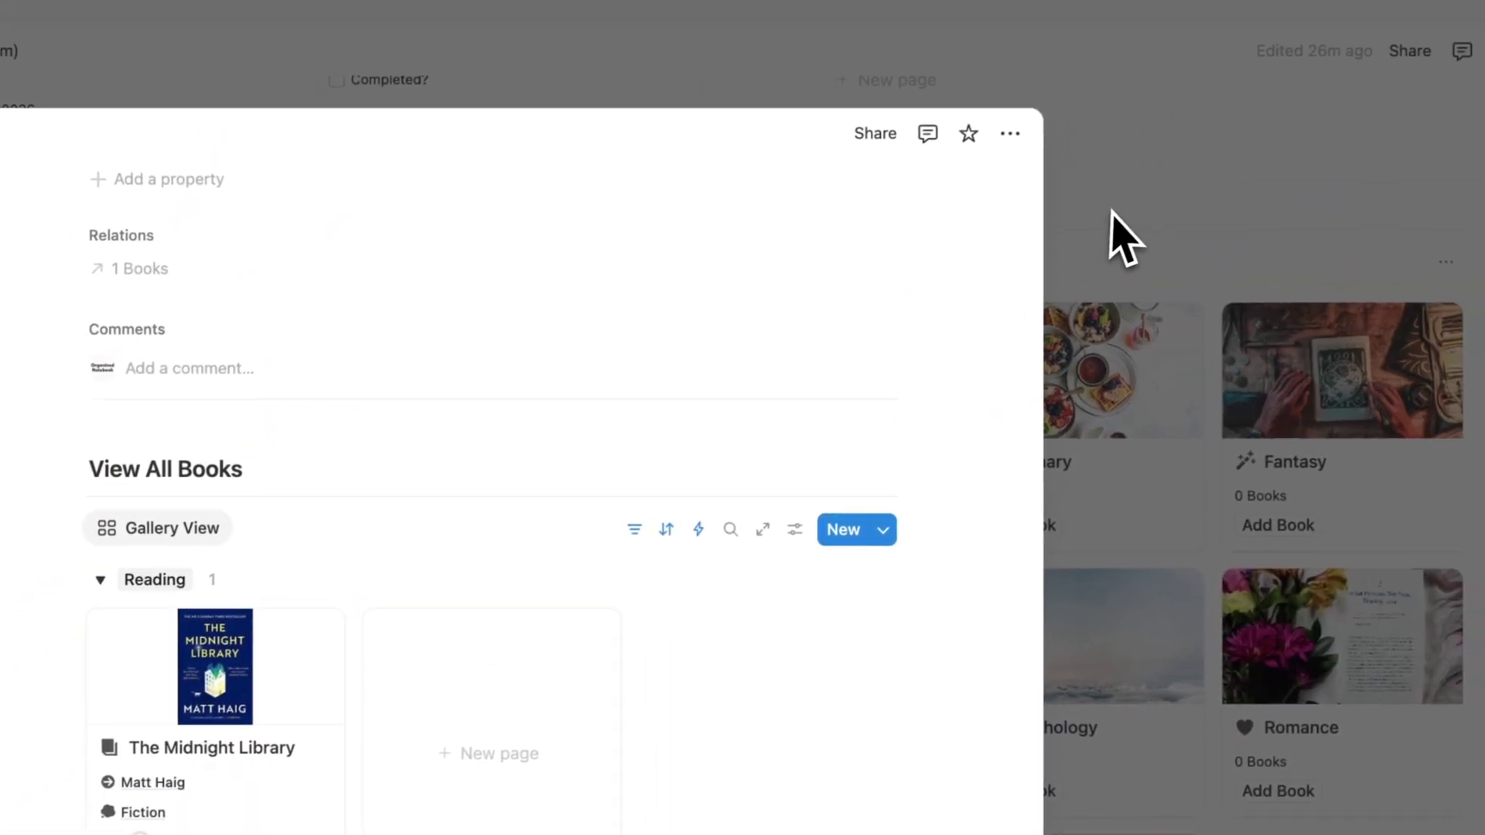
click(1385, 201)
Examine the dashboard's quick-add buttons, navigation links, author list and databases section
scroll(769, 457, up, 8)
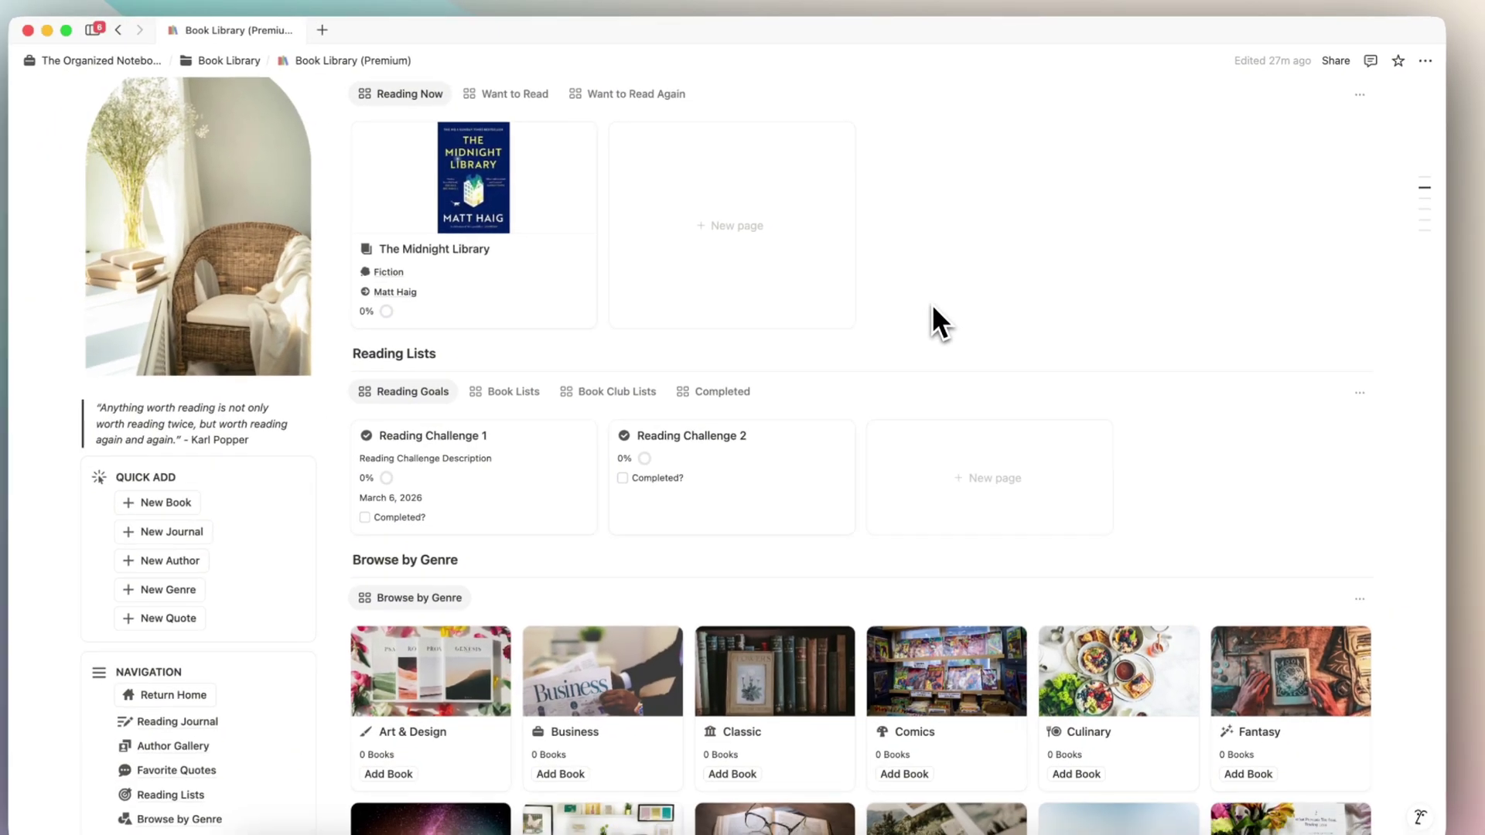
scroll(944, 315, up, 2)
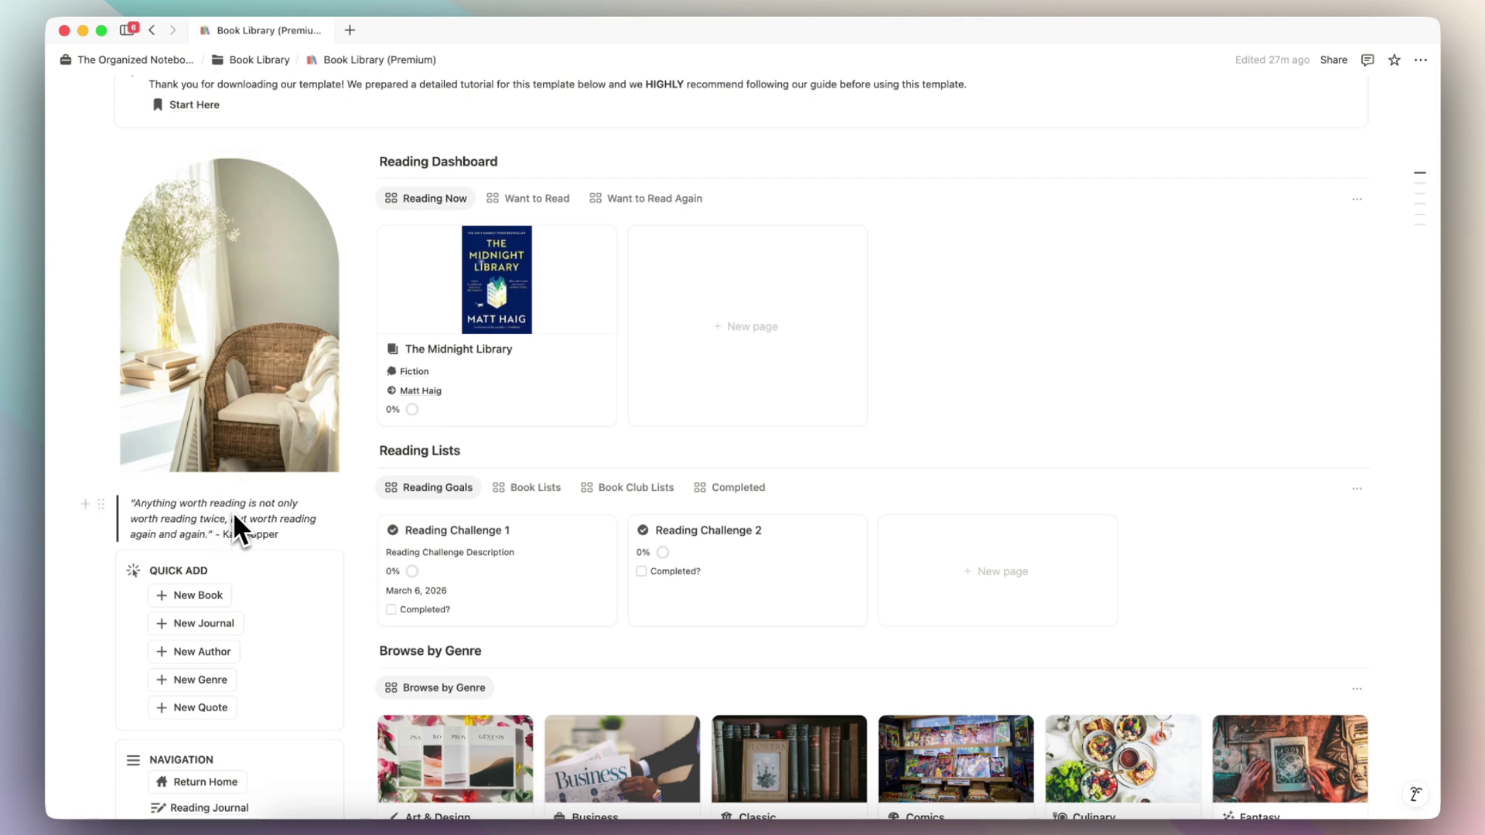
scroll(232, 511, down, 4)
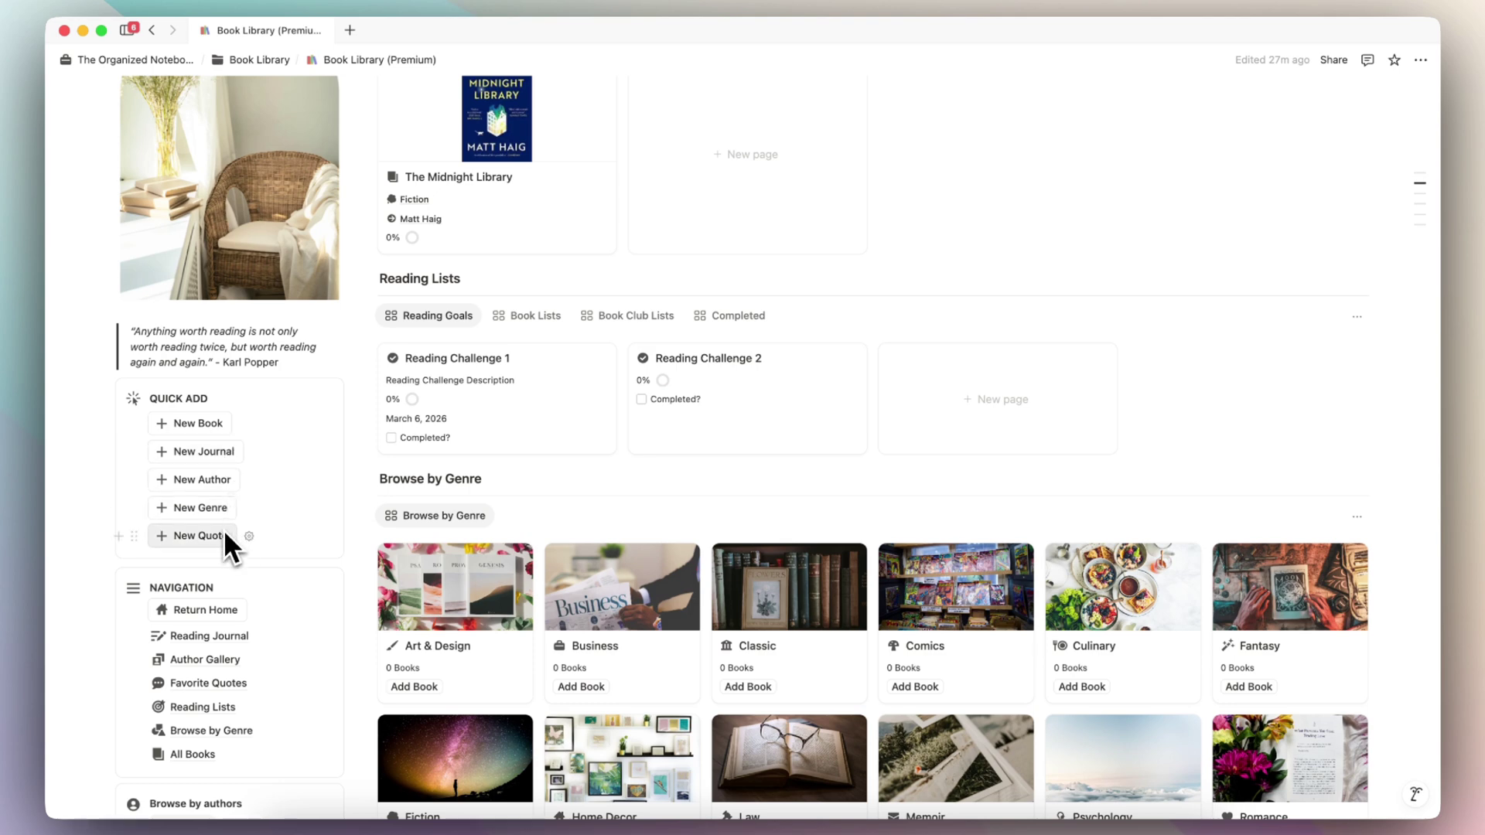
scroll(223, 534, down, 5)
scroll(221, 536, down, 1)
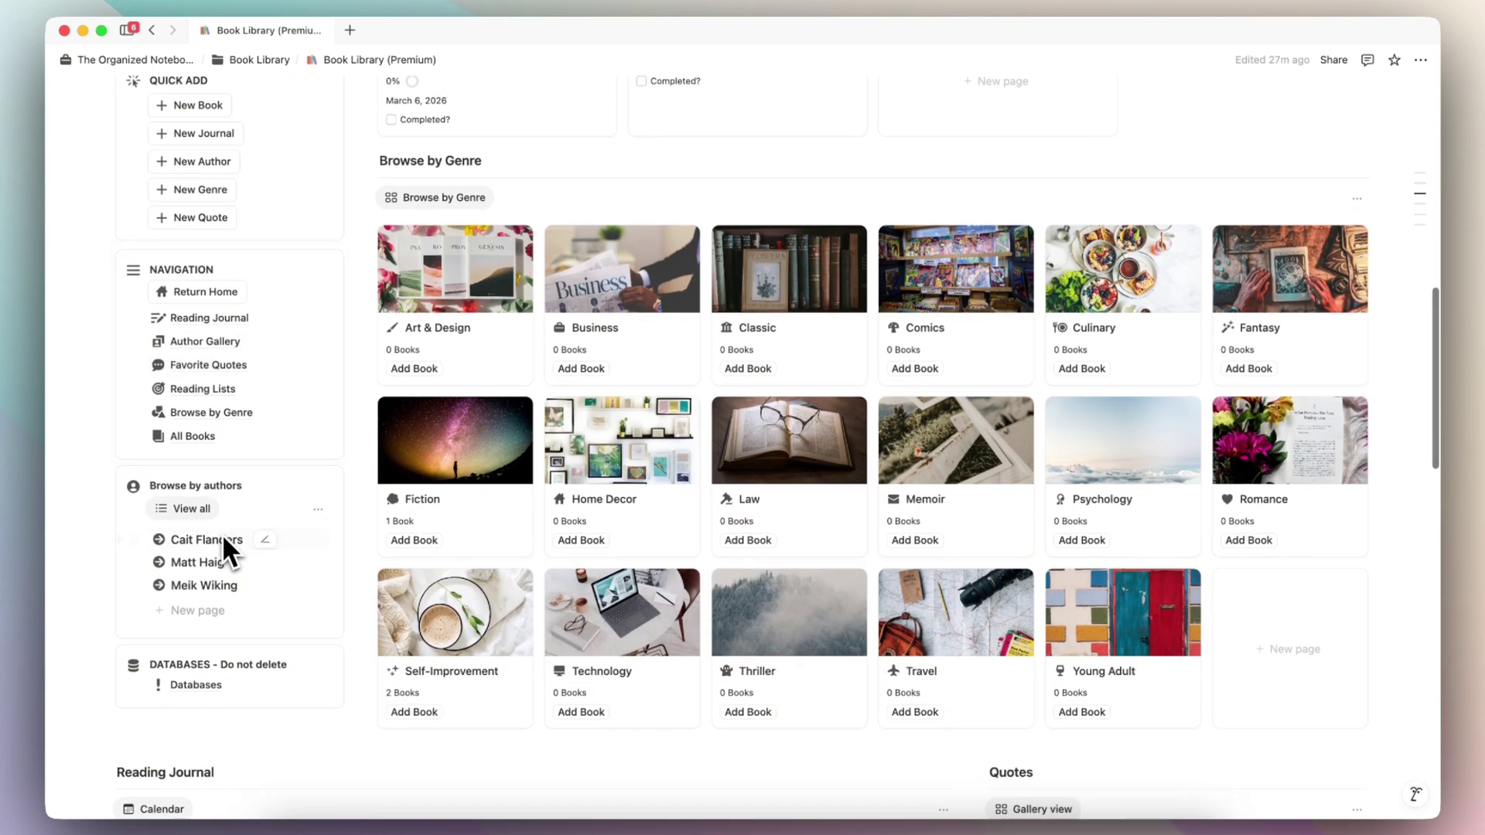
mouse_move(261, 378)
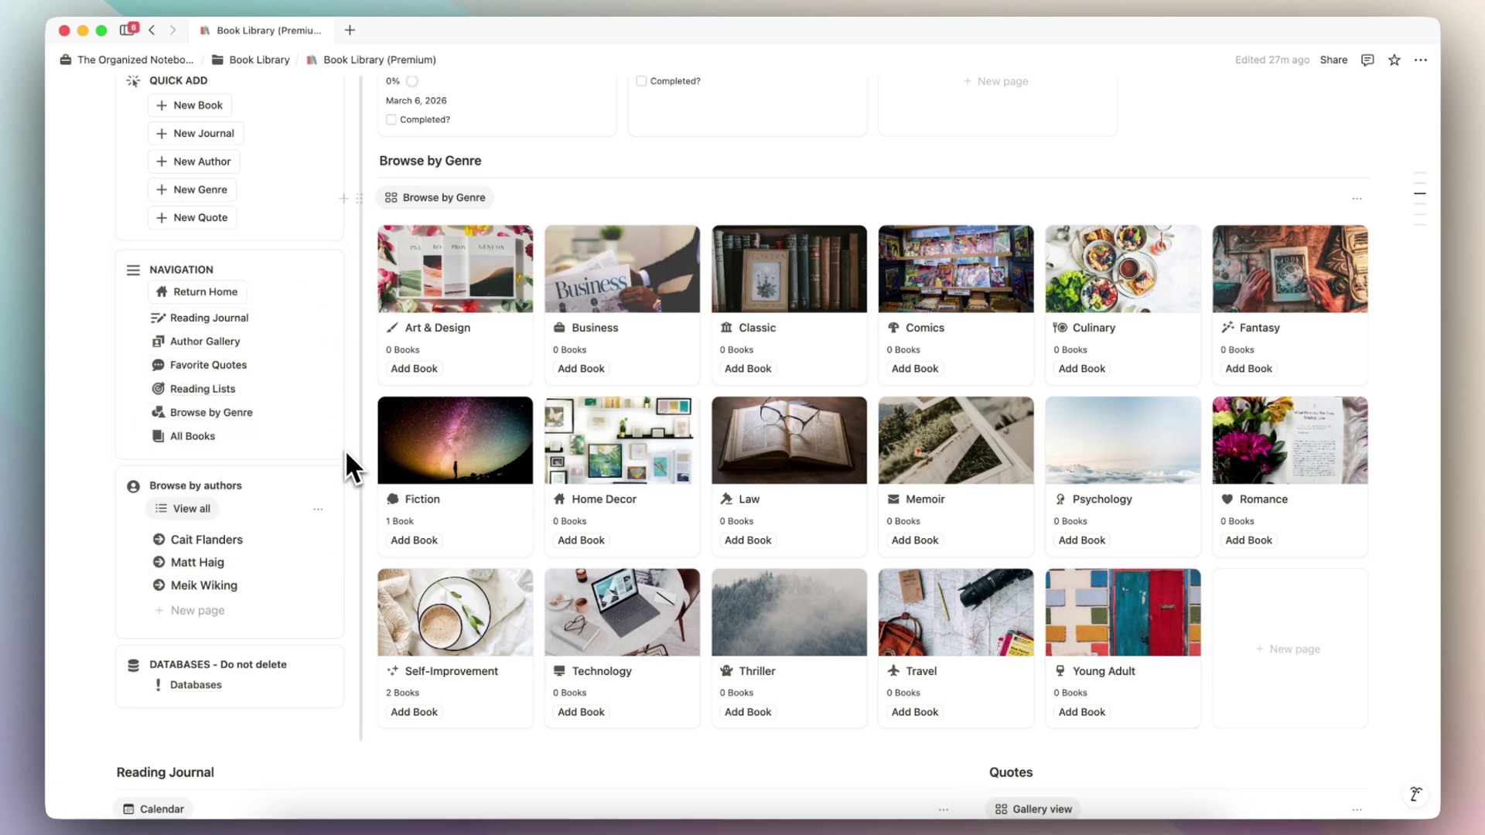
scroll(345, 448, down, 4)
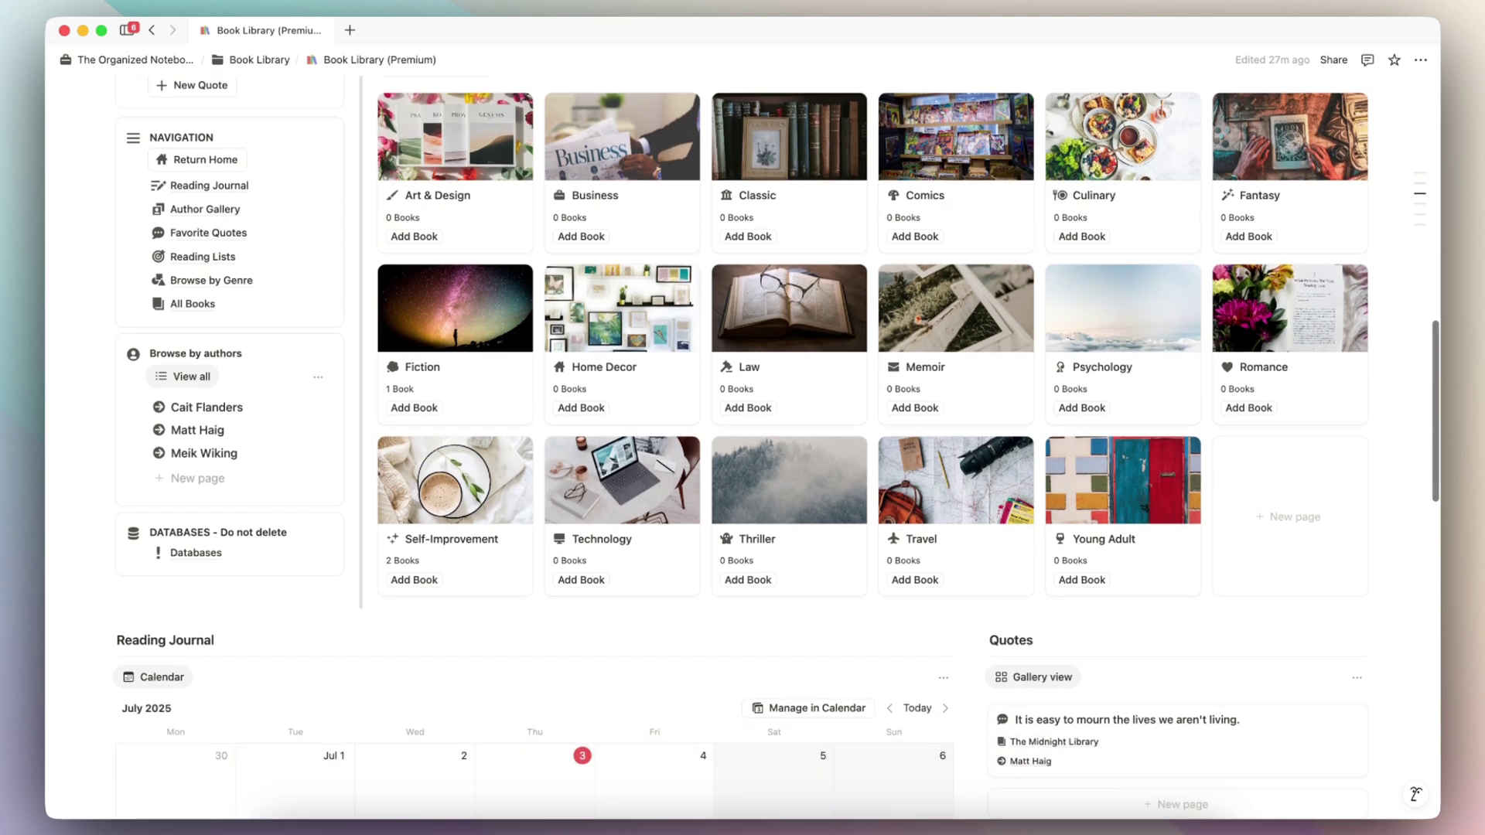
mouse_move(278, 554)
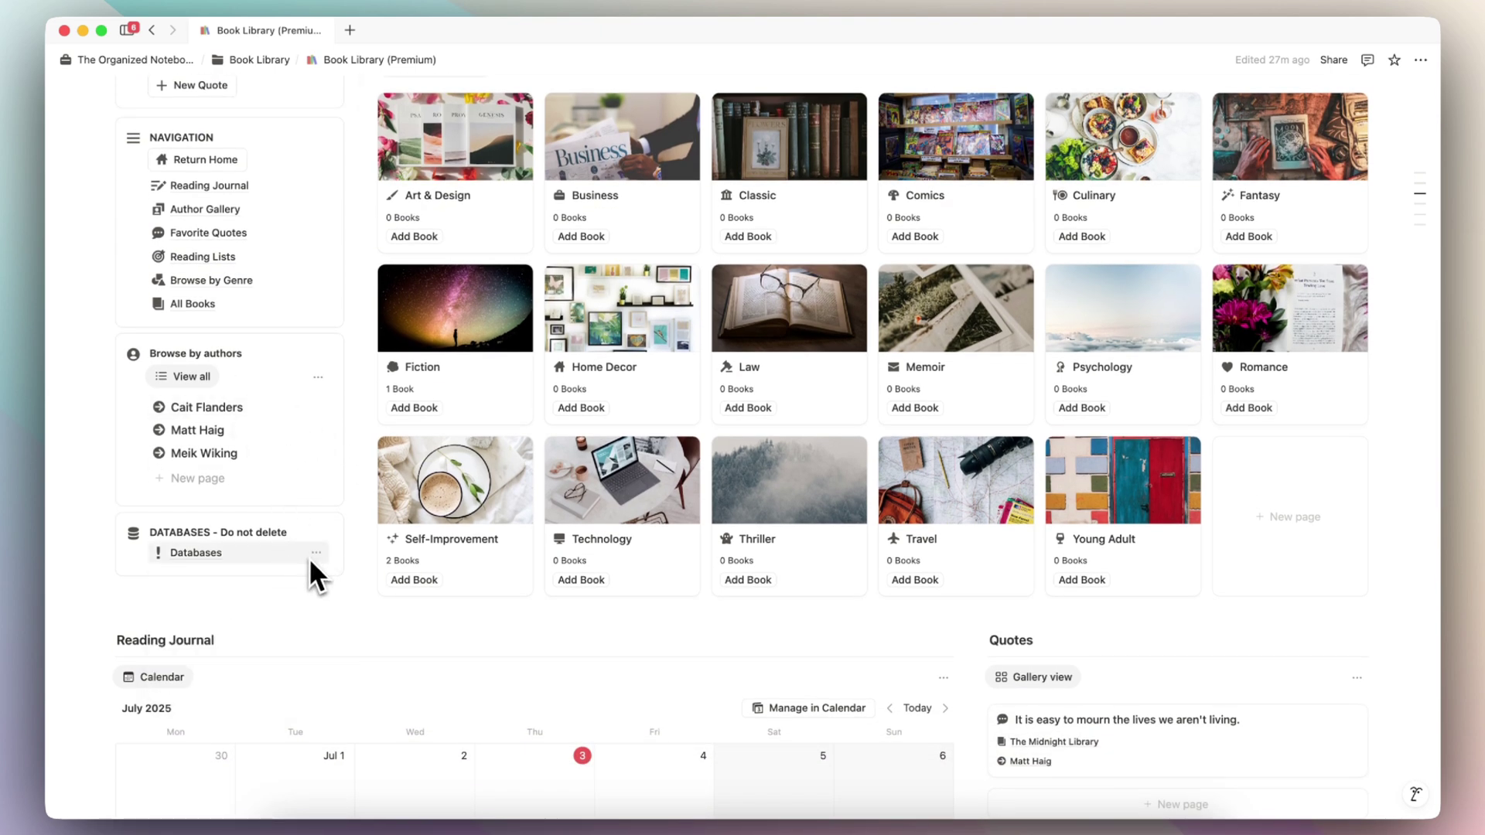
Examine the reading journal calendar and quotes, and review All Books in the By Rating and Finished views
scroll(260, 599, down, 7)
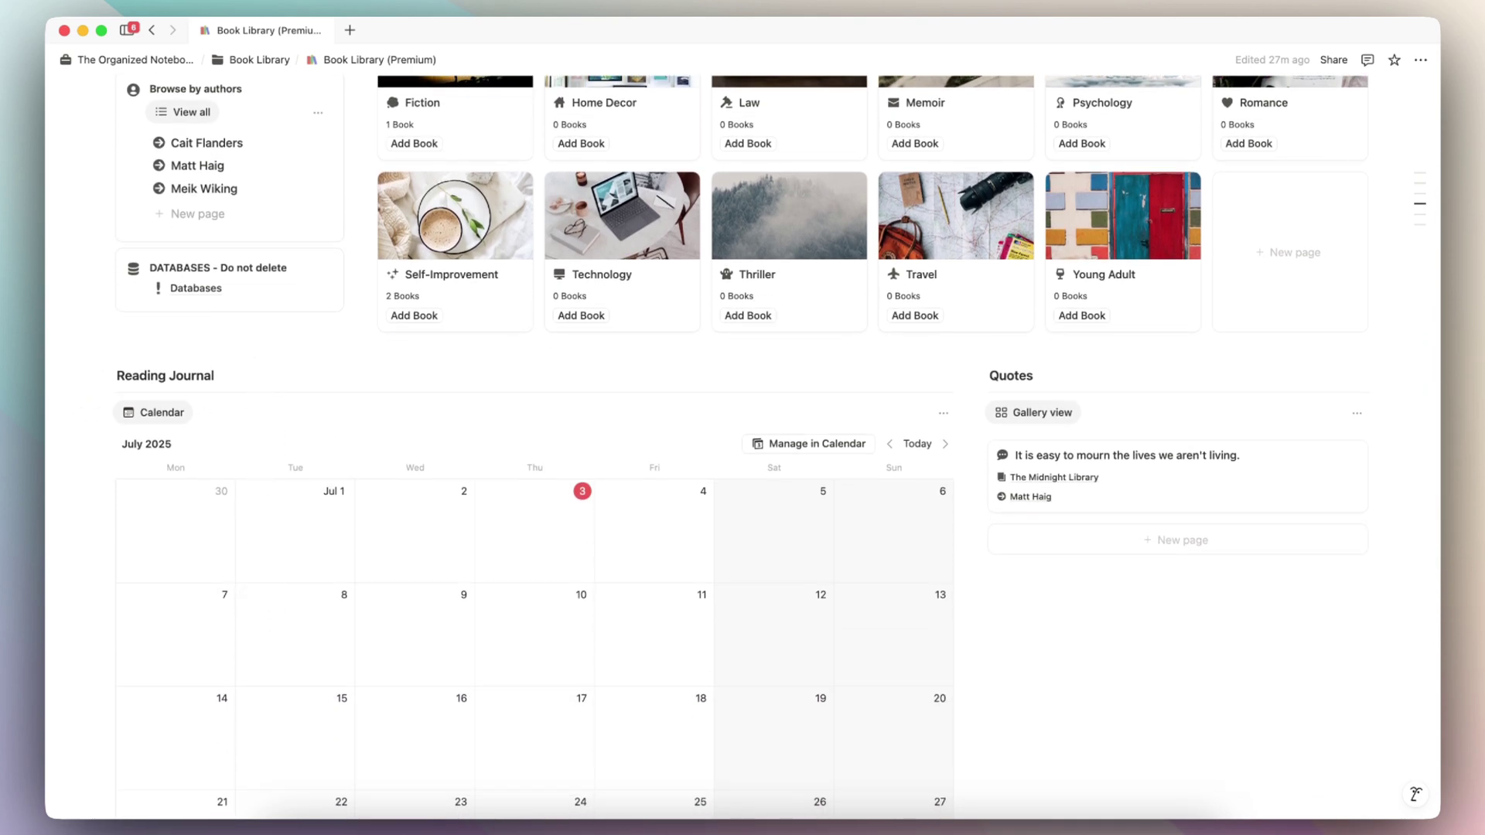
scroll(255, 364, down, 7)
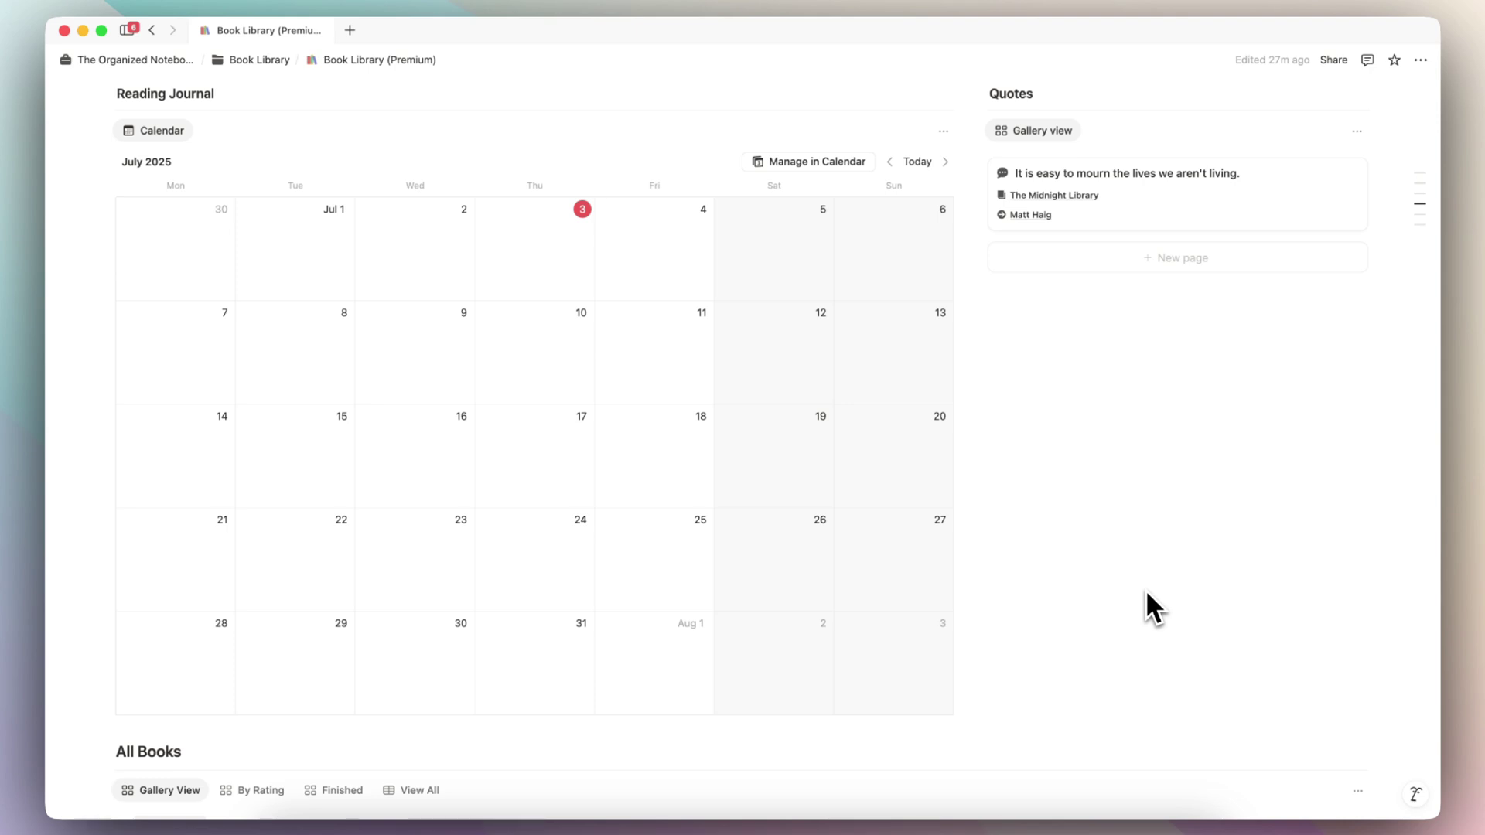
scroll(1144, 589, down, 7)
scroll(1144, 589, down, 1)
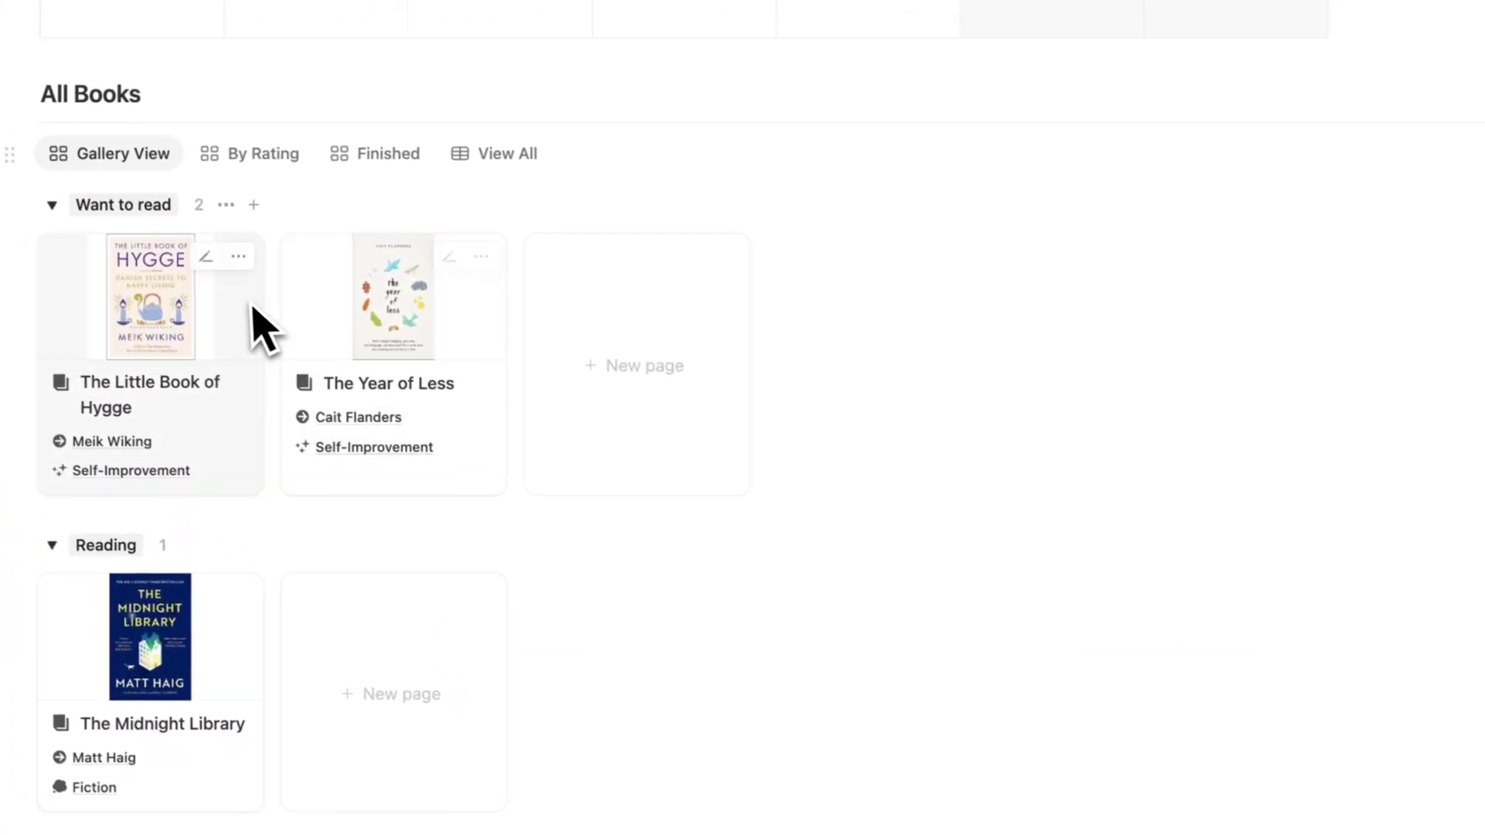
click(320, 207)
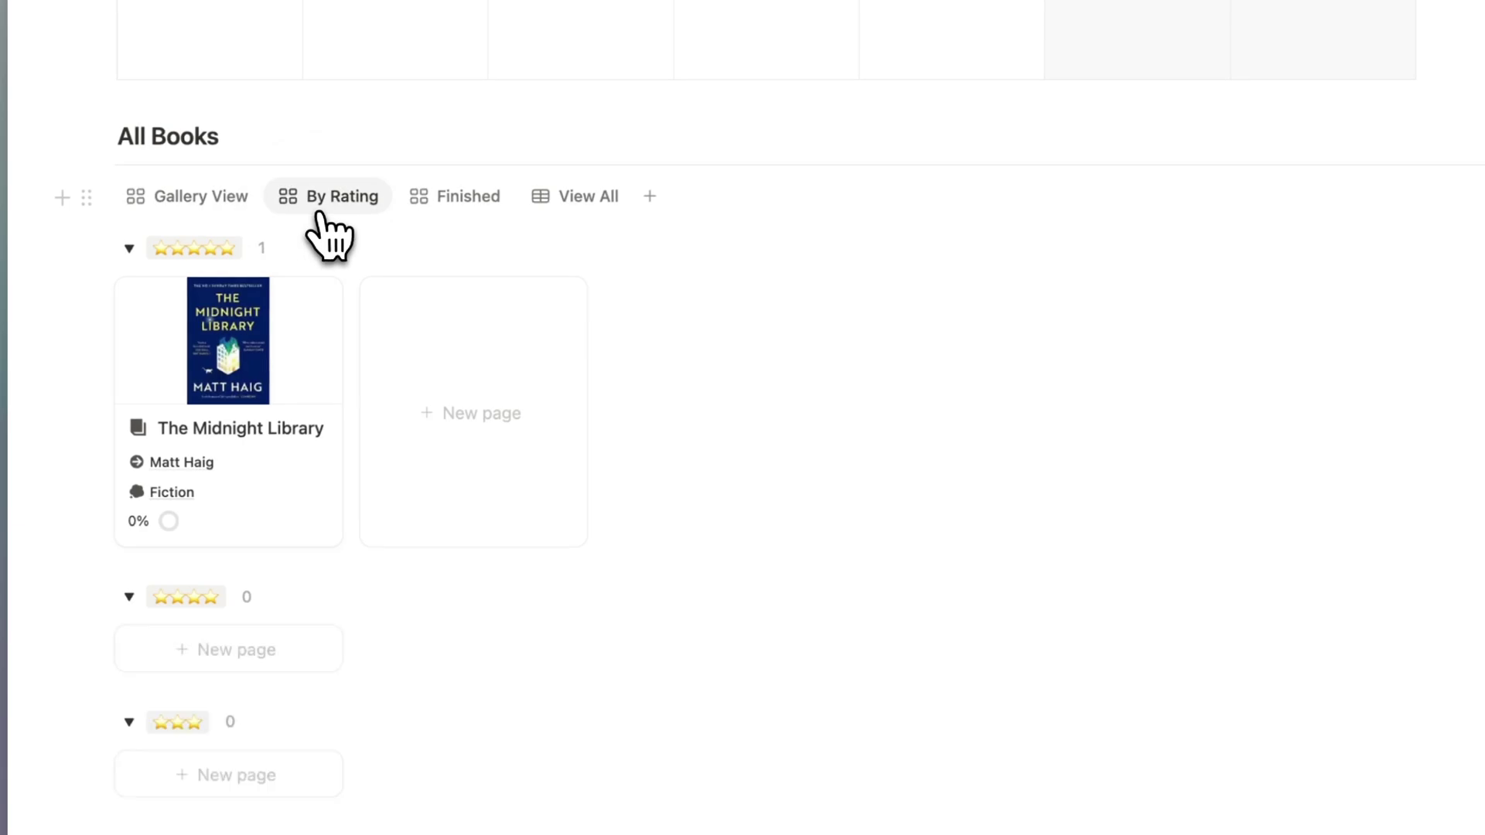
click(462, 200)
click(578, 592)
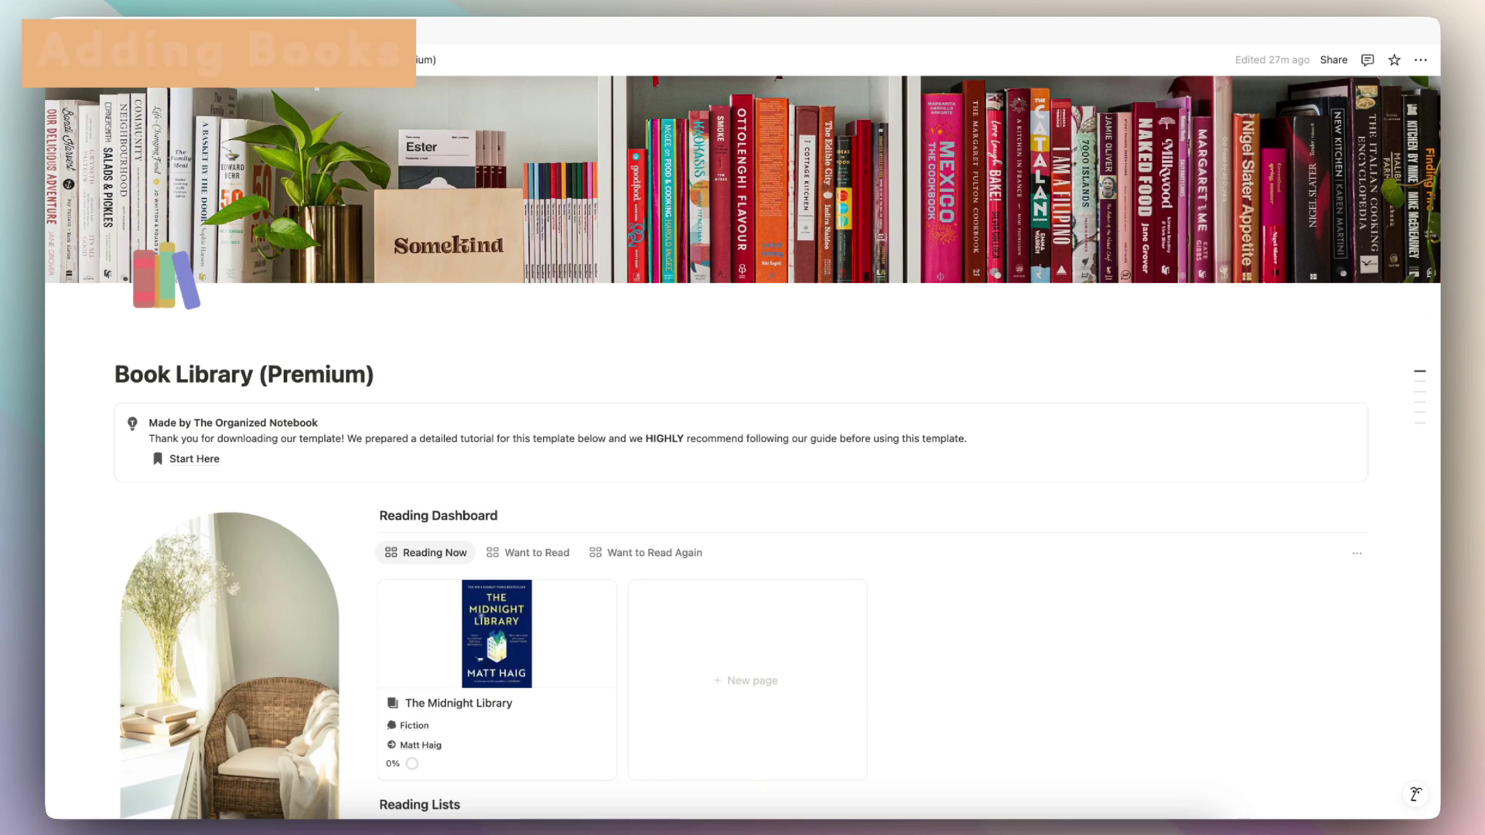
Show the Want to Read books in the Reading Dashboard
scroll(744, 504, down, 10)
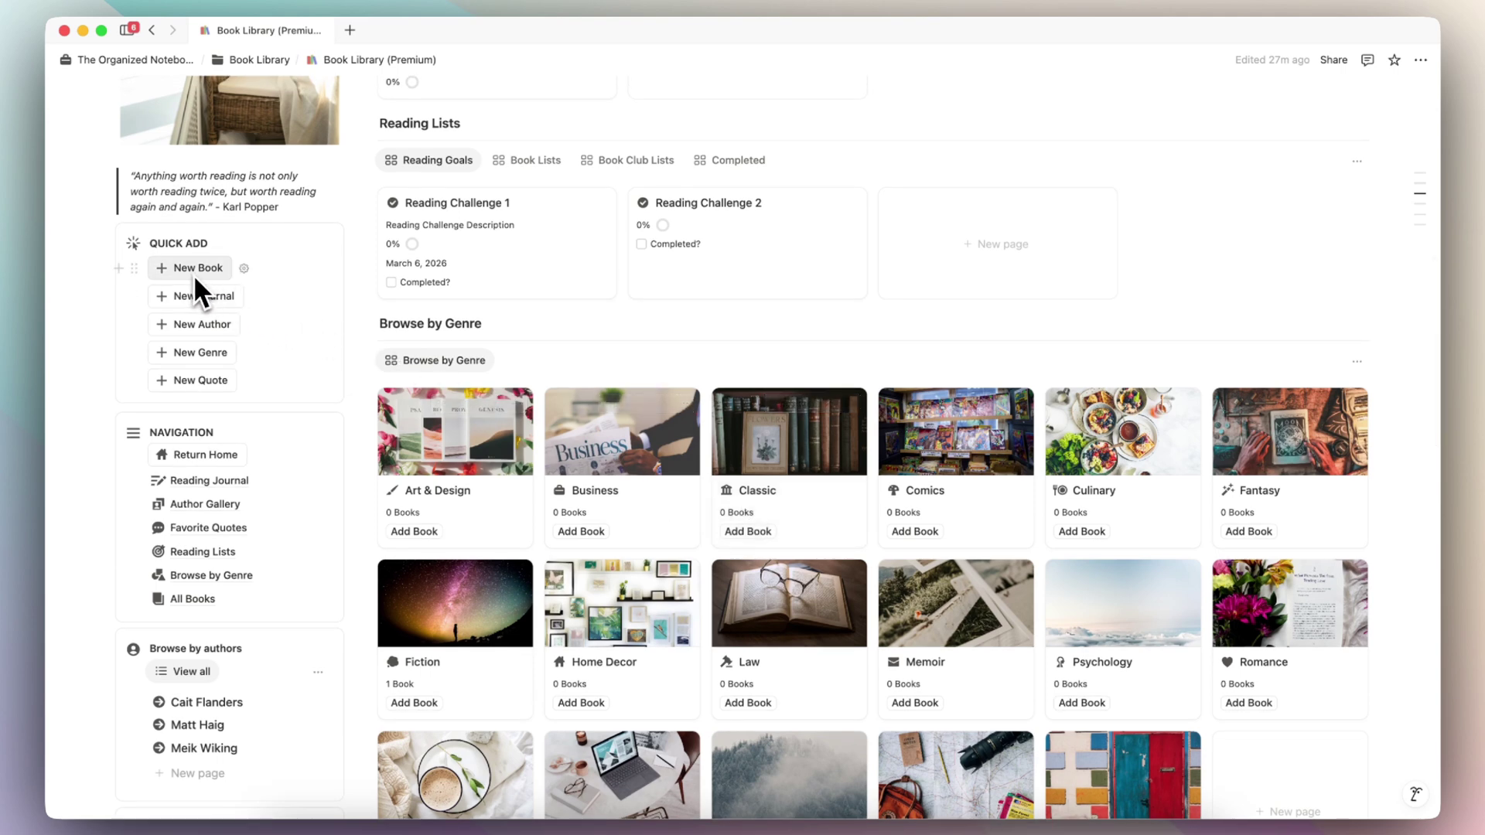
scroll(284, 319, up, 5)
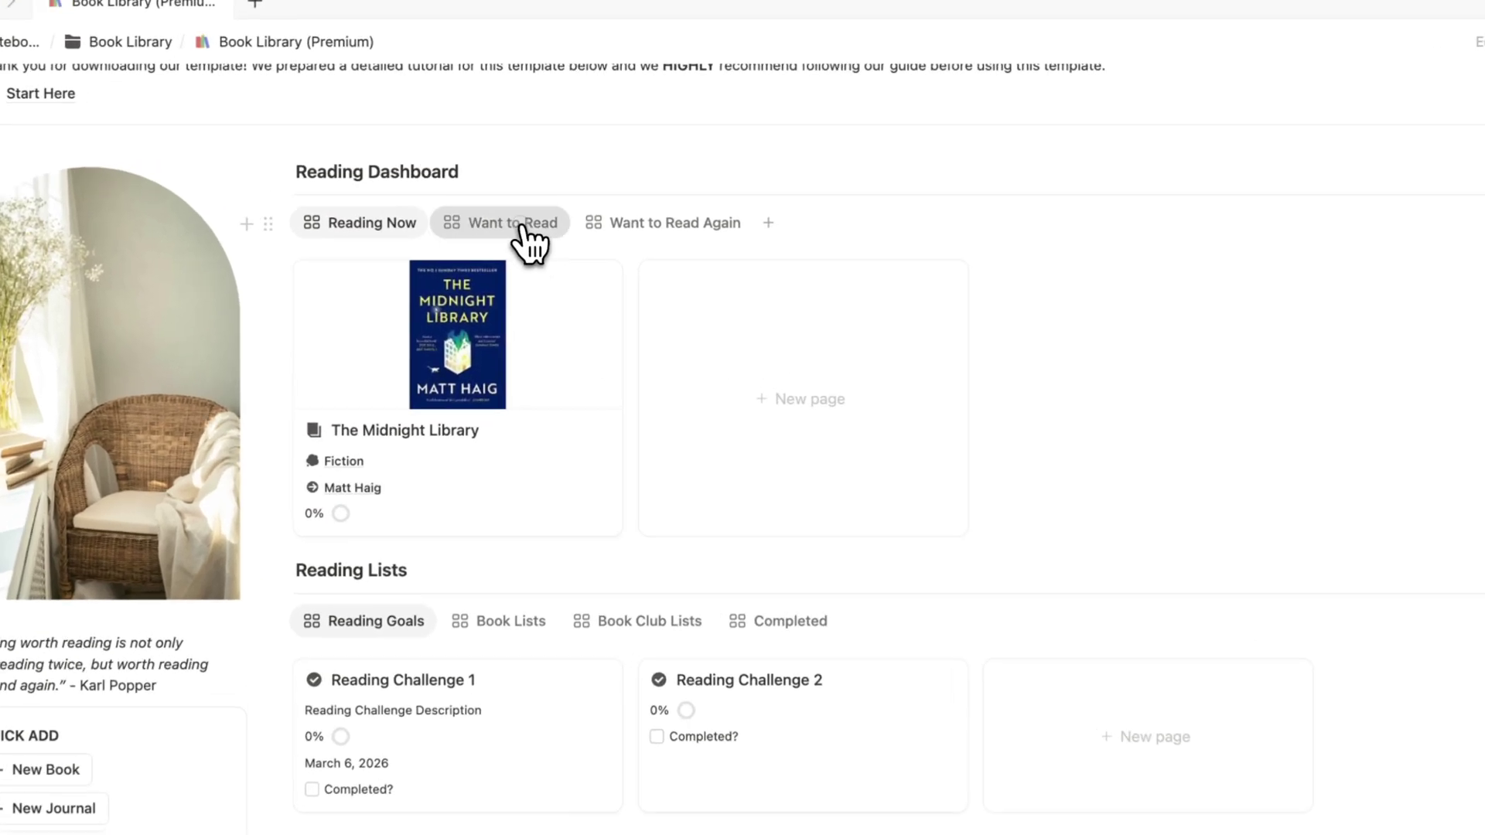
click(540, 193)
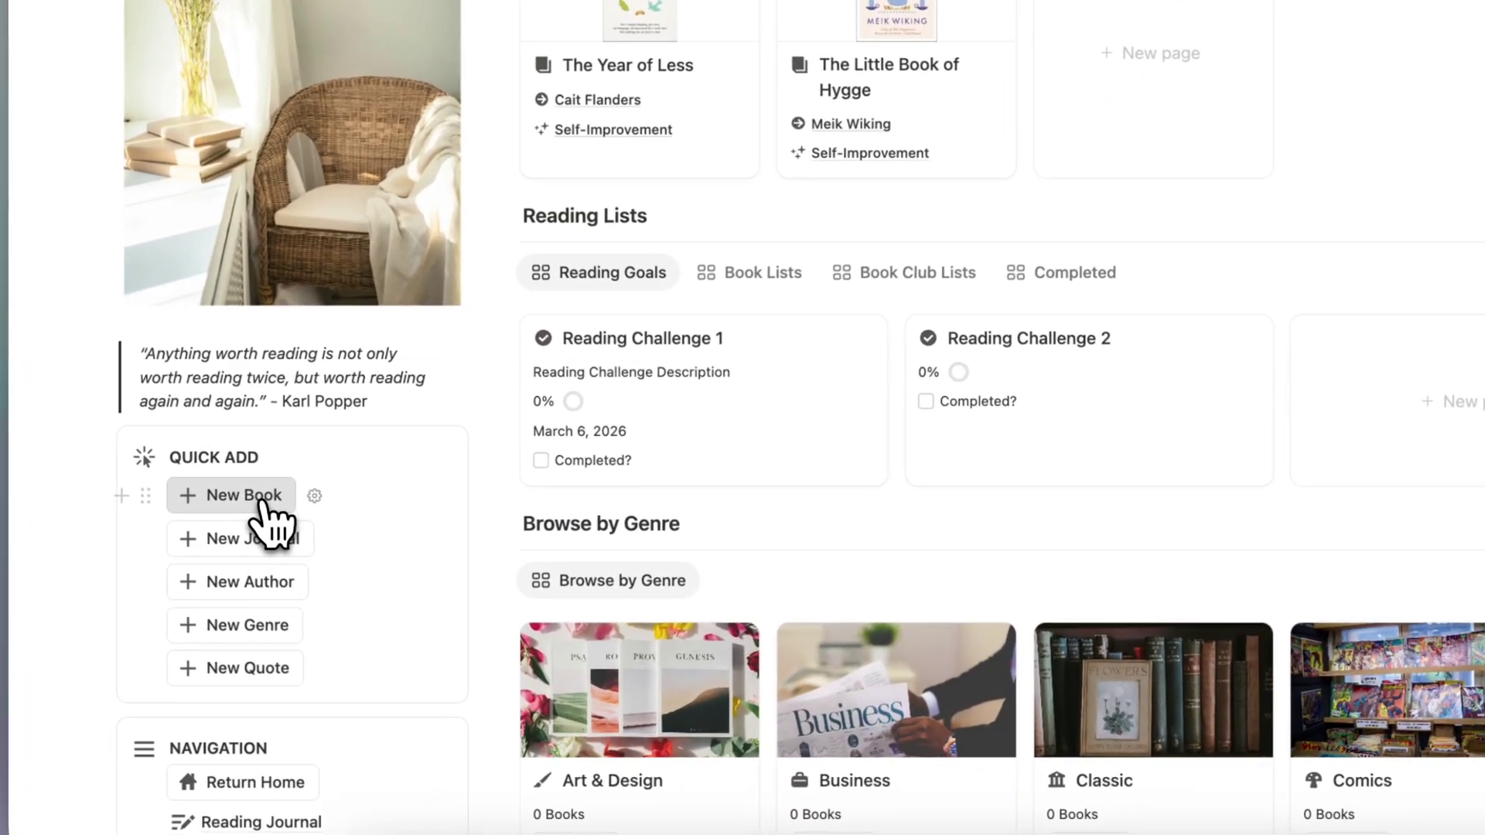
Create a new book page titled Atomic Habits and add a cover to it
click(202, 589)
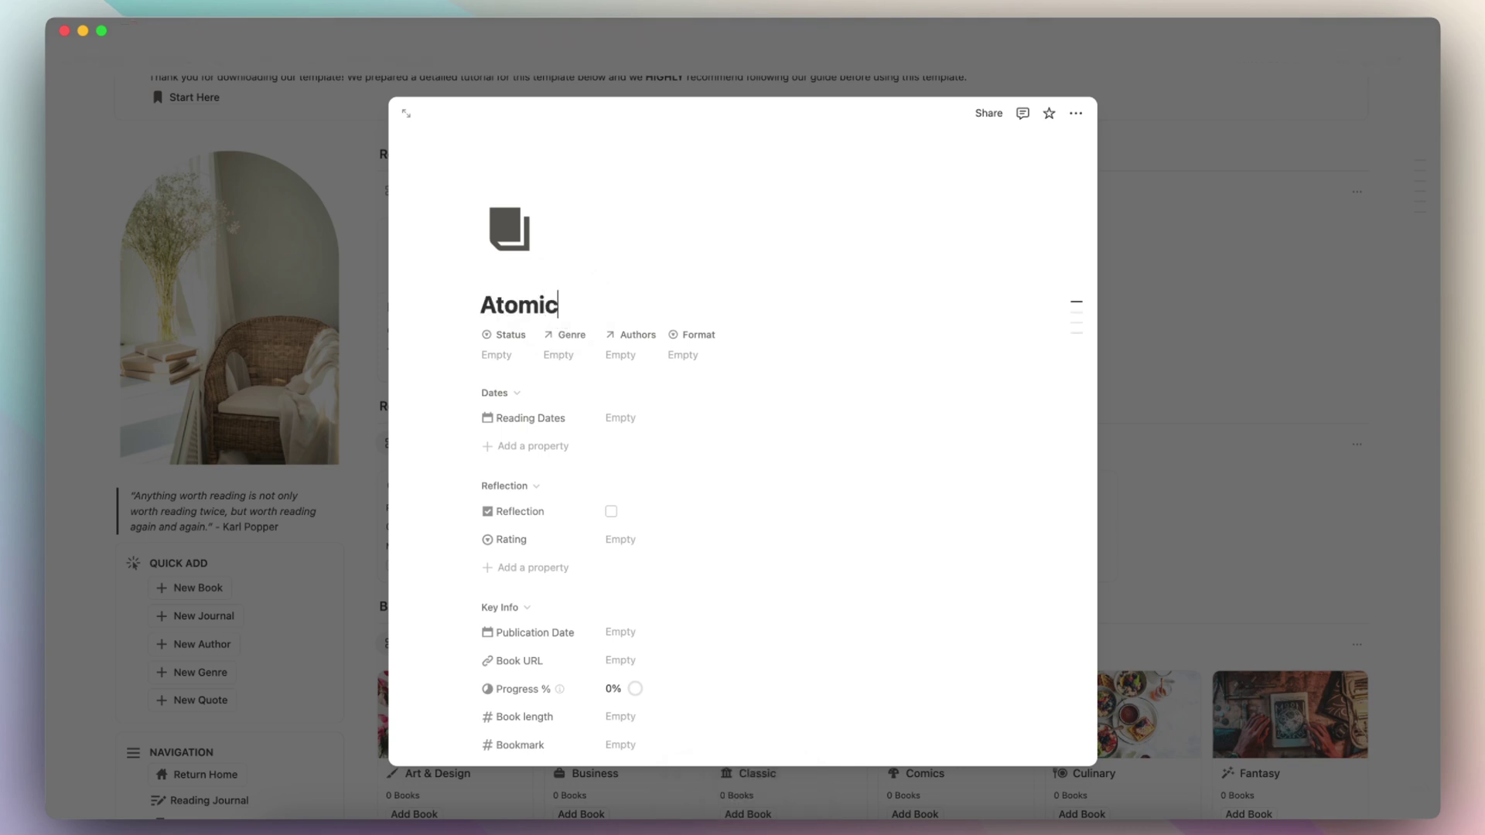
mouse_move(610, 292)
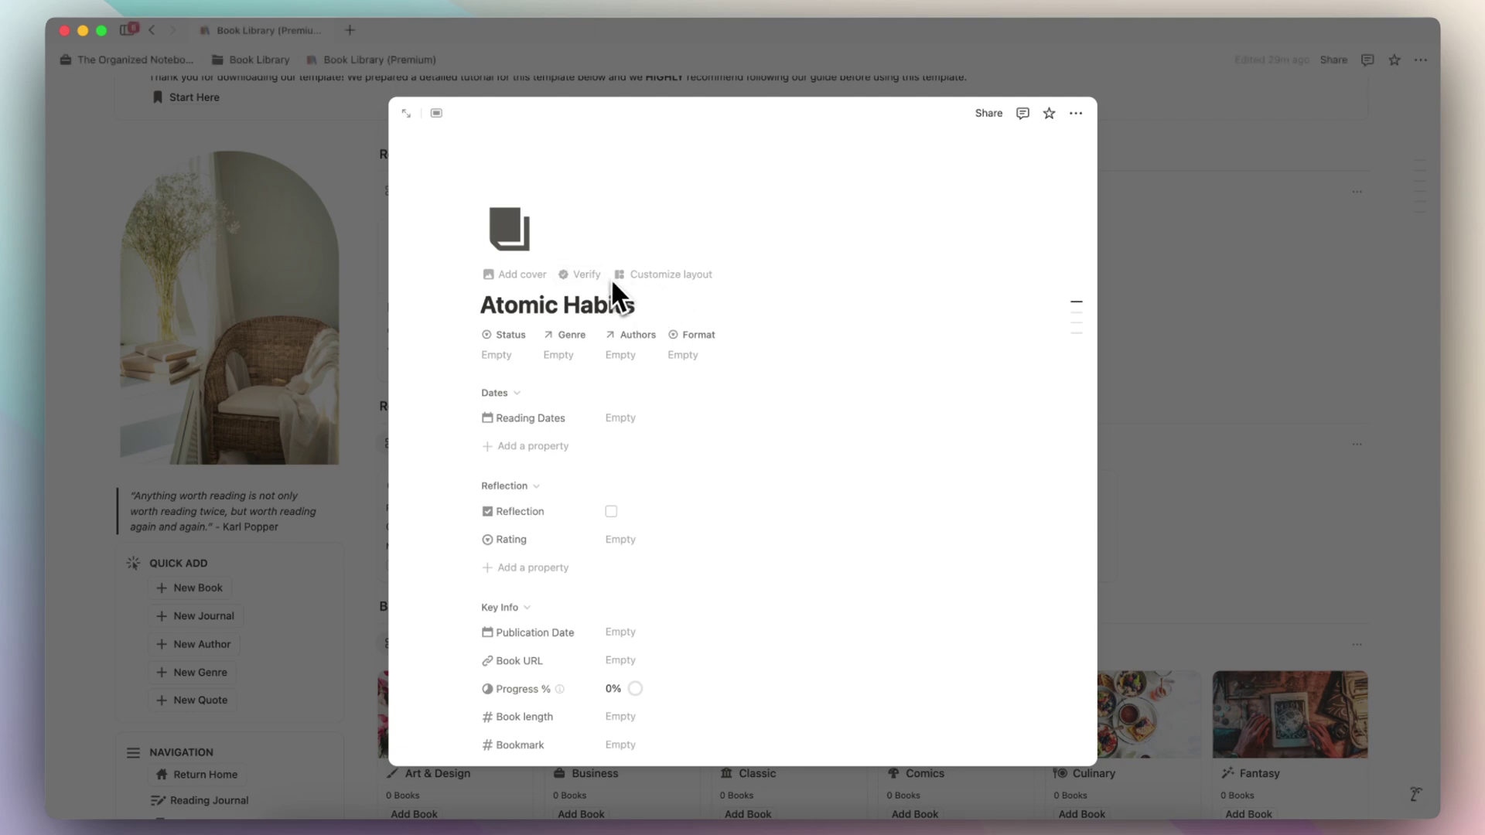
click(528, 277)
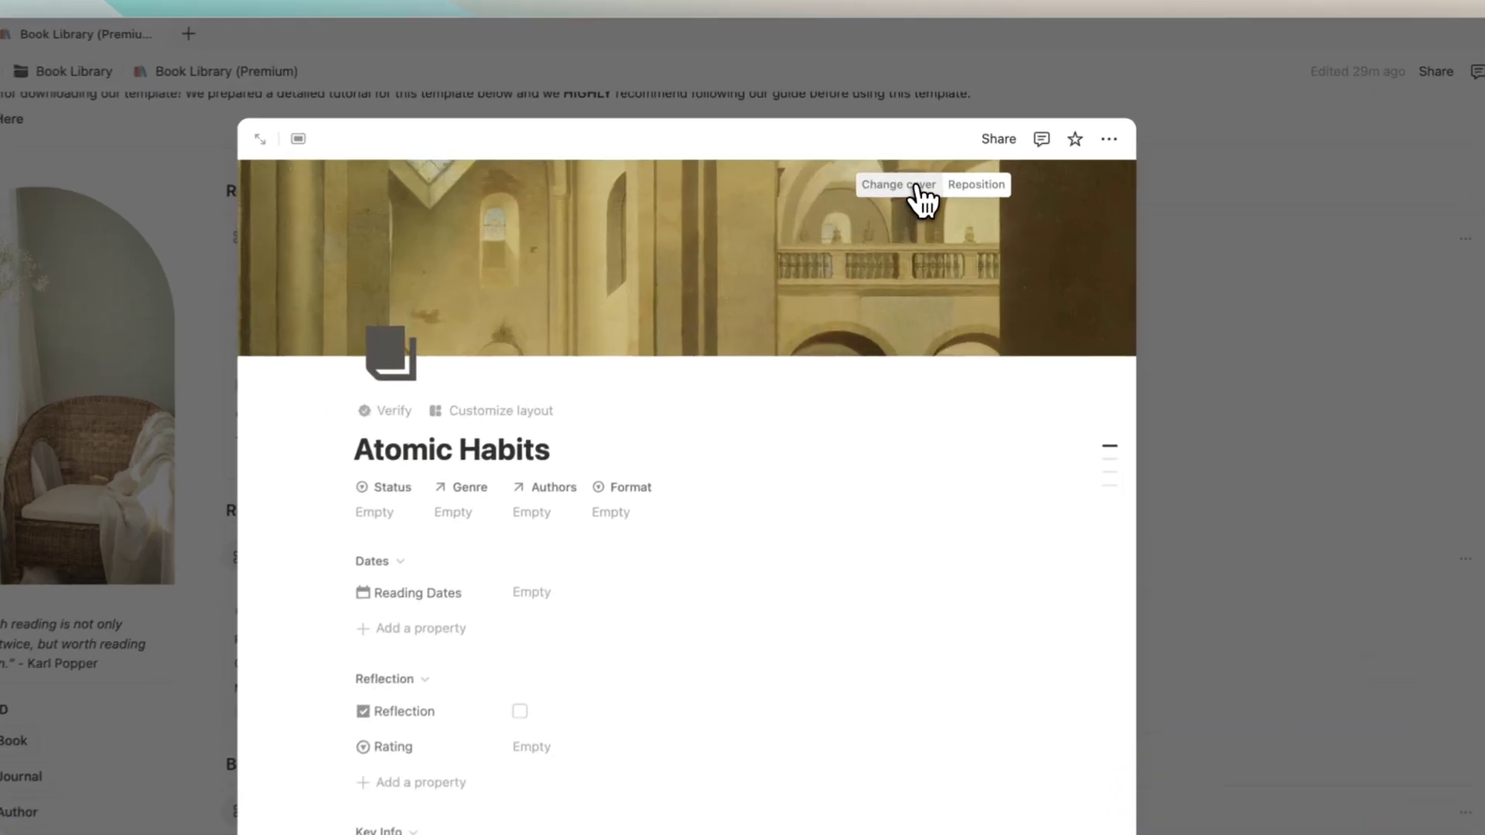
Replace the Atomic Habits page cover with the book's cover image from a pasted web link
click(908, 152)
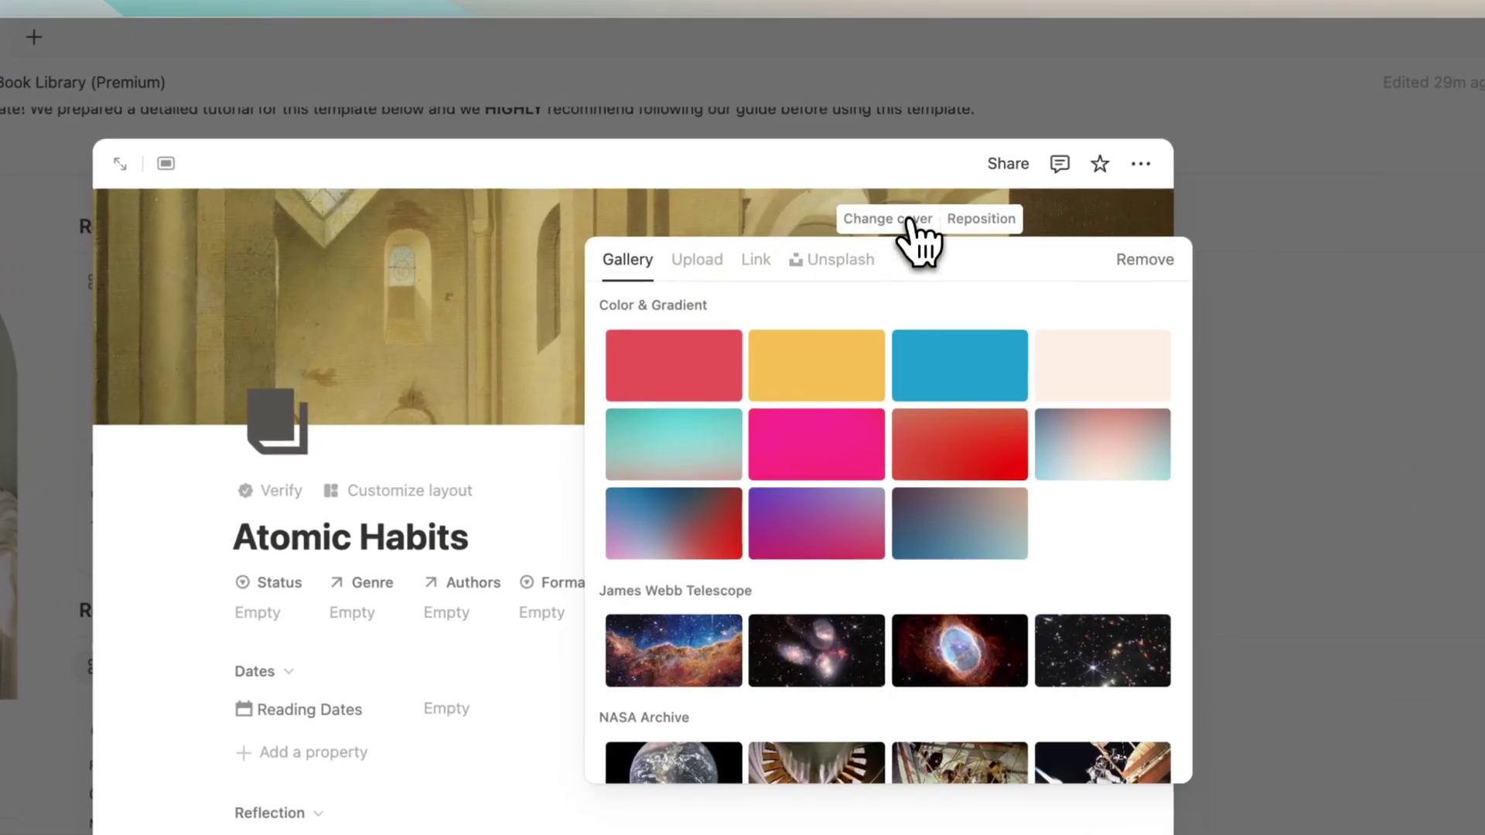
click(754, 264)
click(738, 313)
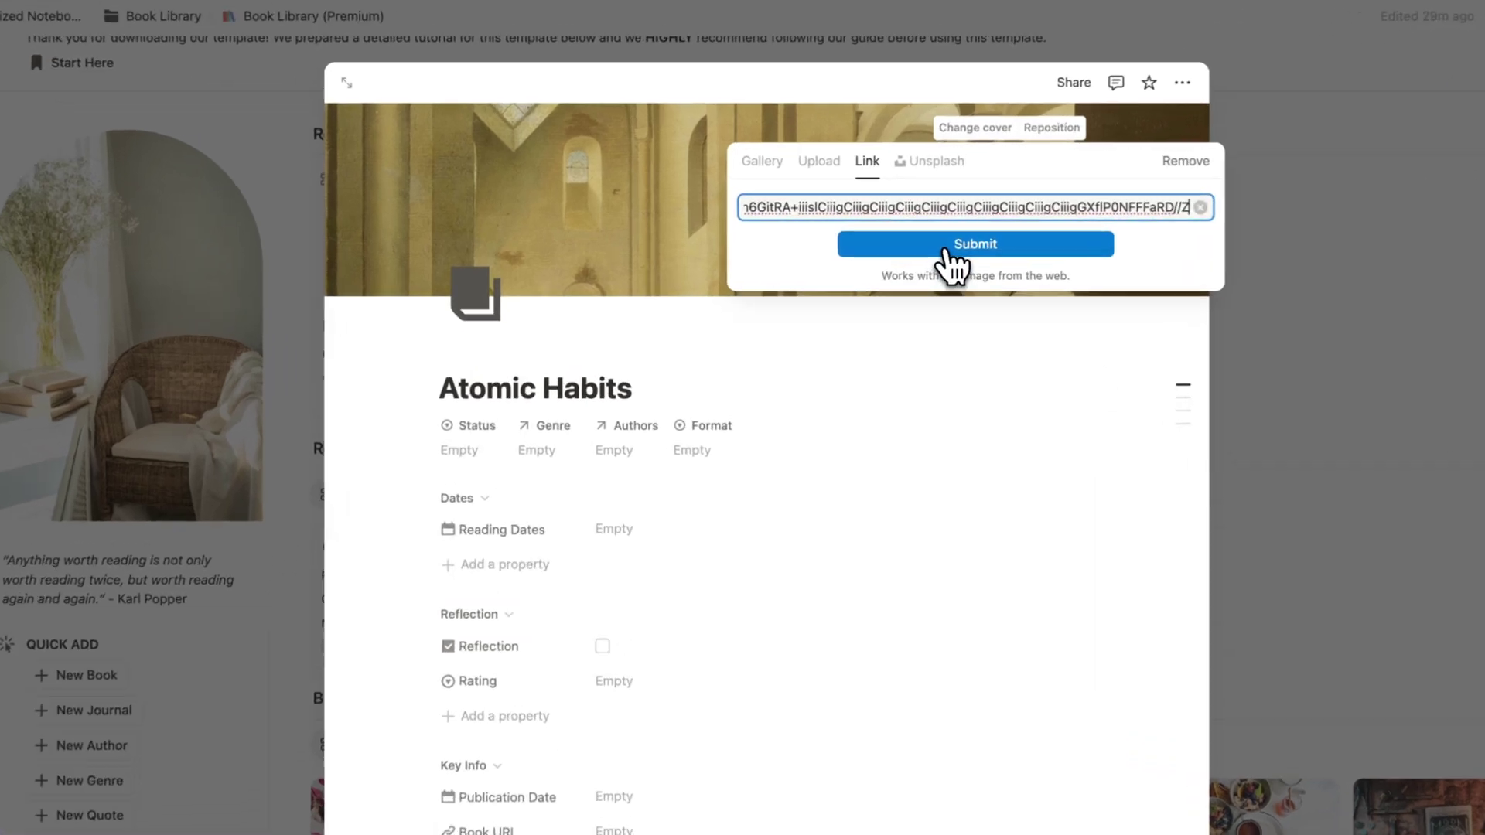
click(882, 243)
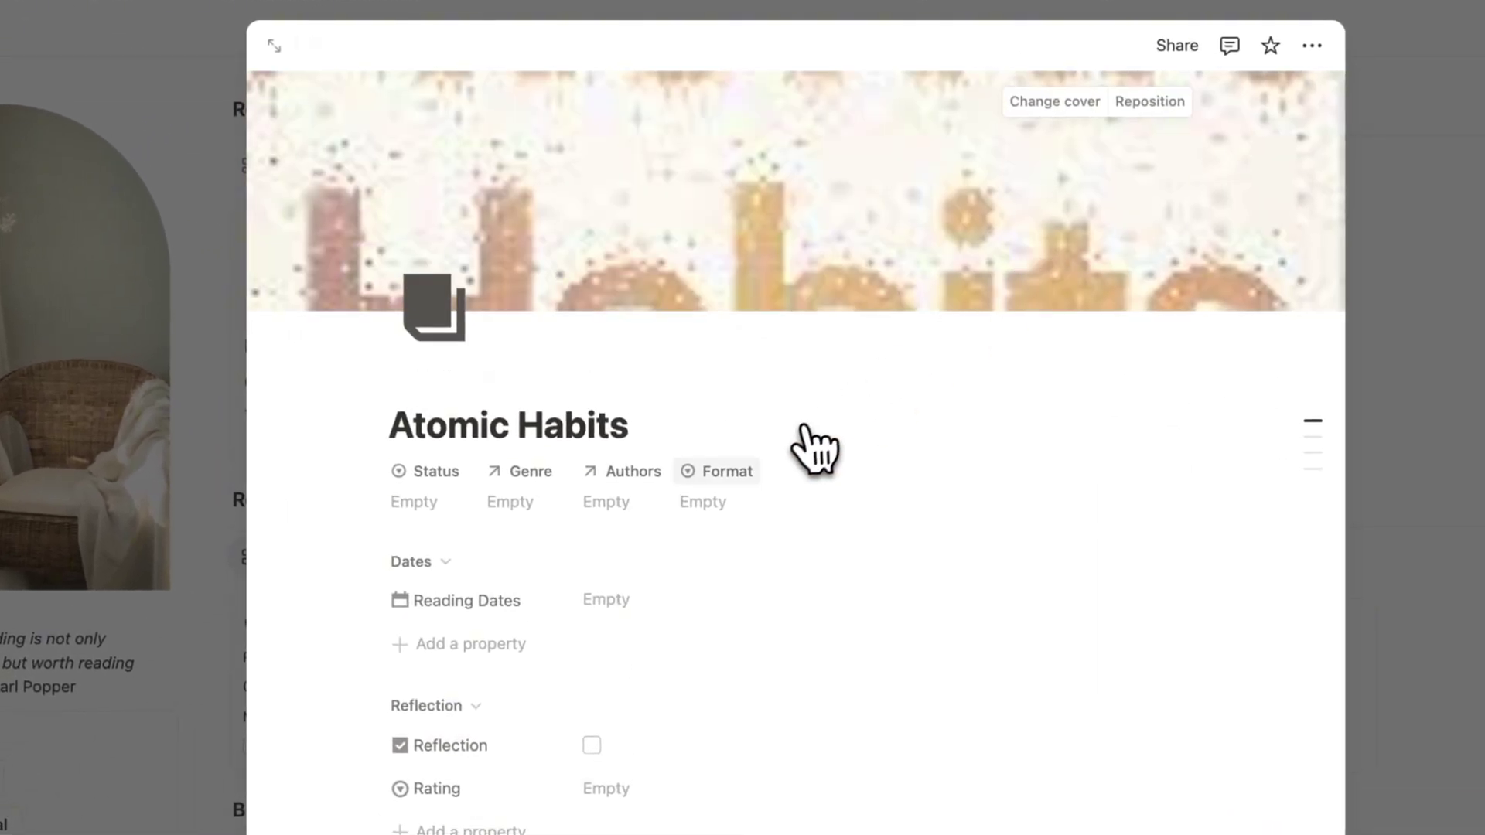
Set the Atomic Habits book's status to Reading
scroll(827, 433, down, 2)
click(417, 410)
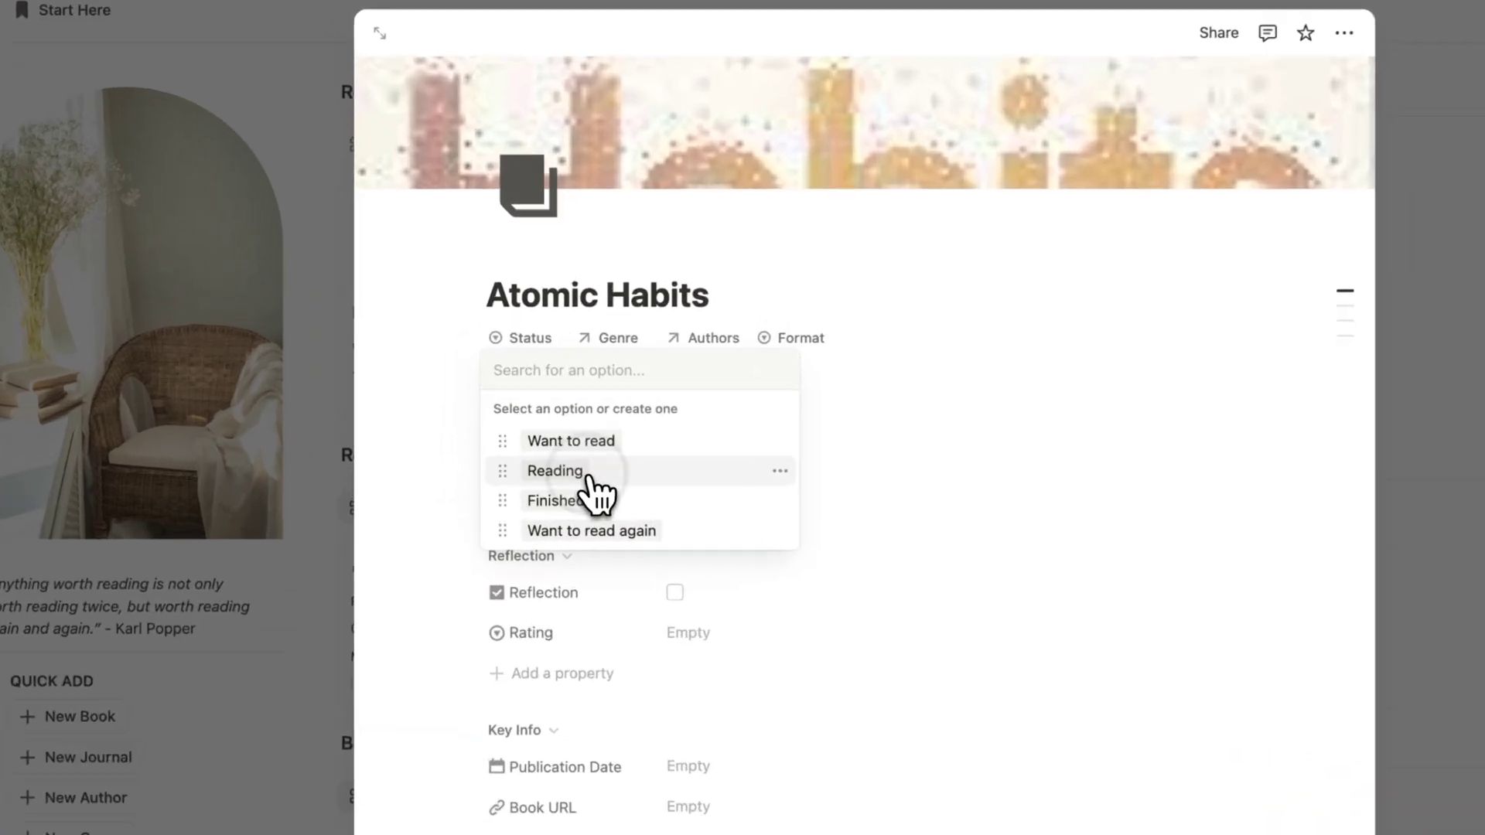
click(551, 427)
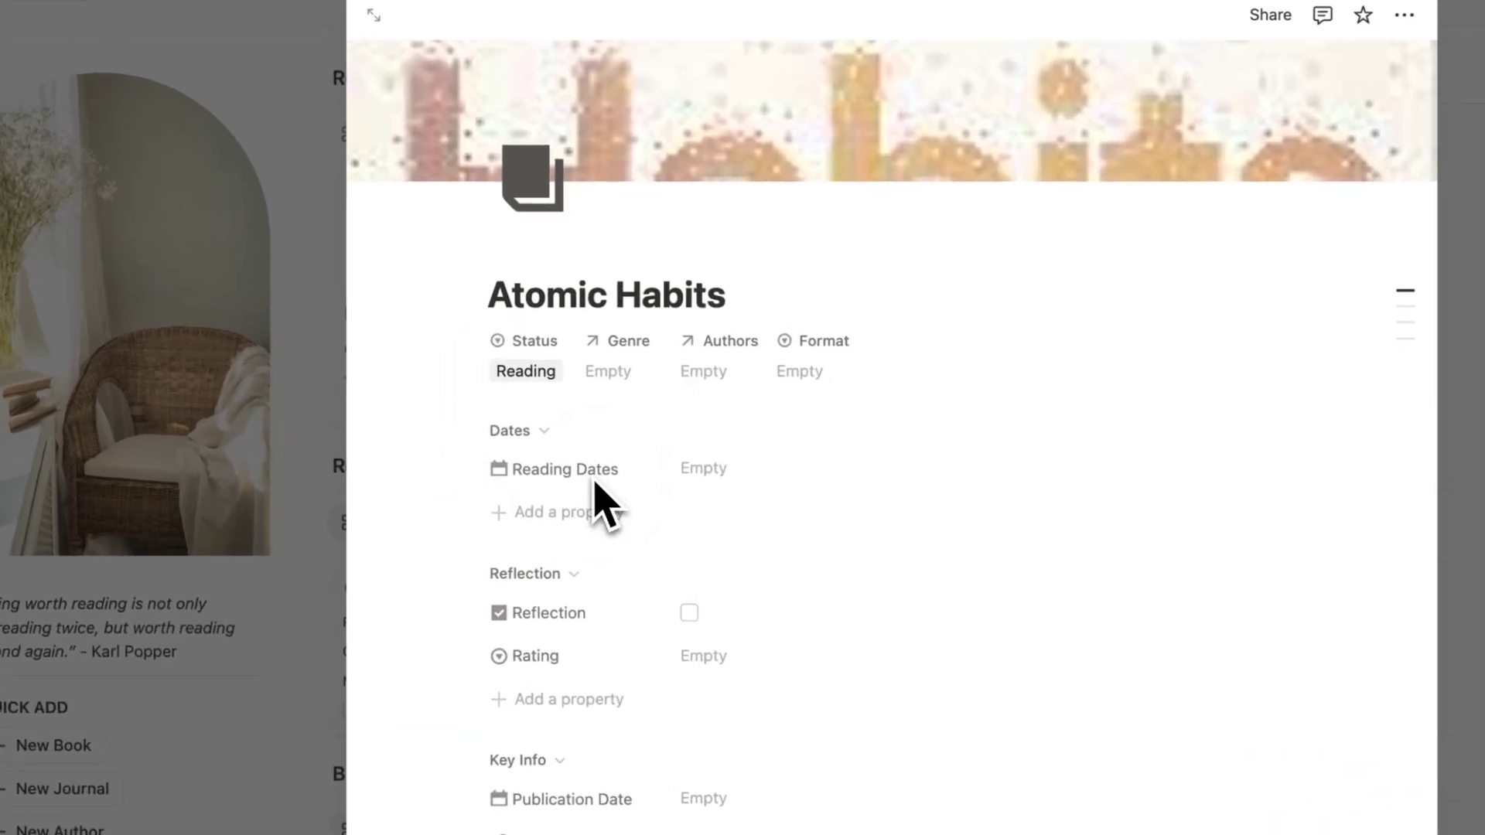
Link the Atomic Habits book to the Self-Improvement genre
click(612, 374)
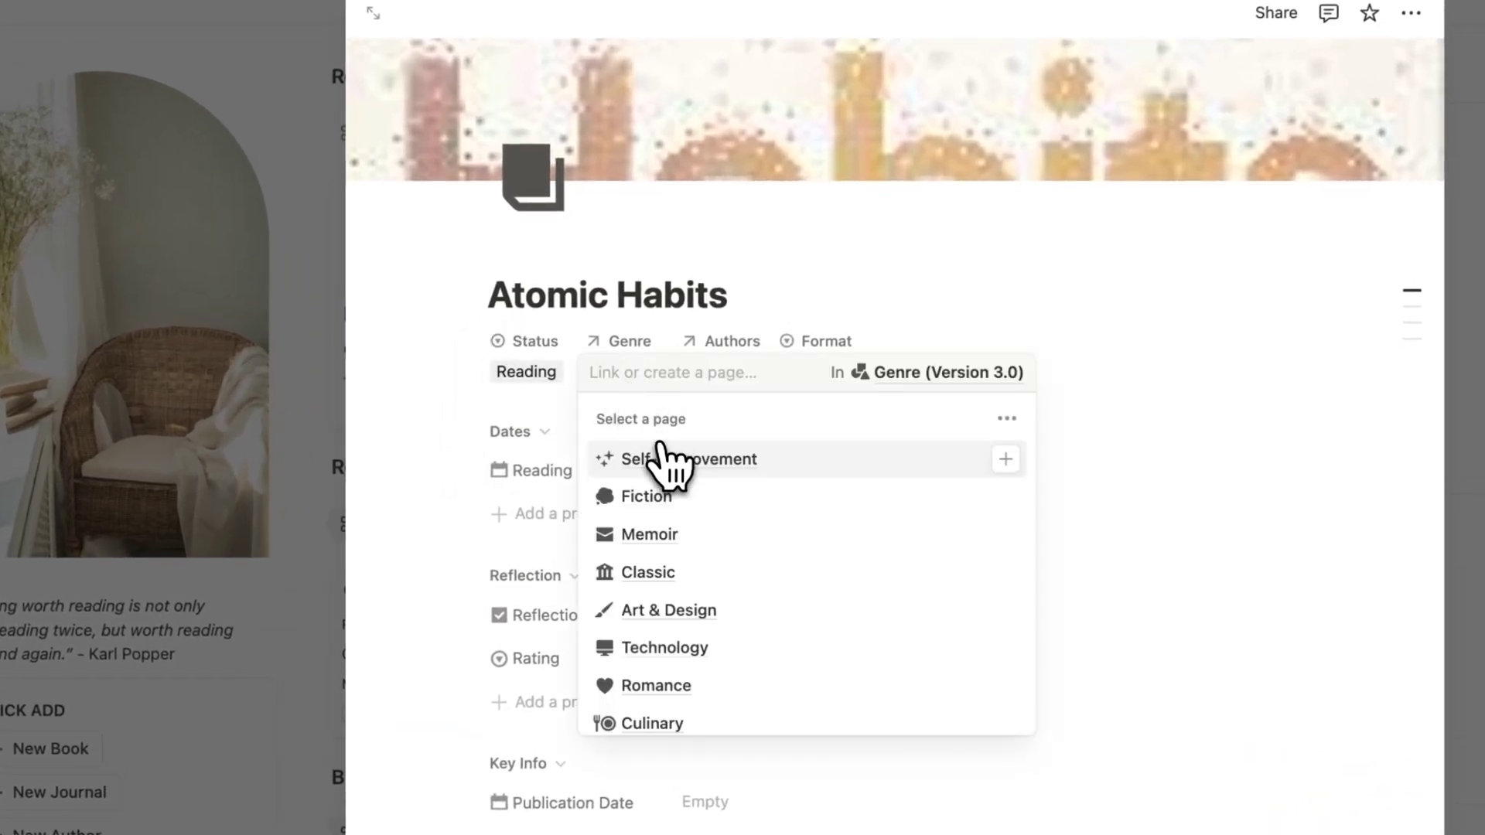
click(682, 463)
click(780, 301)
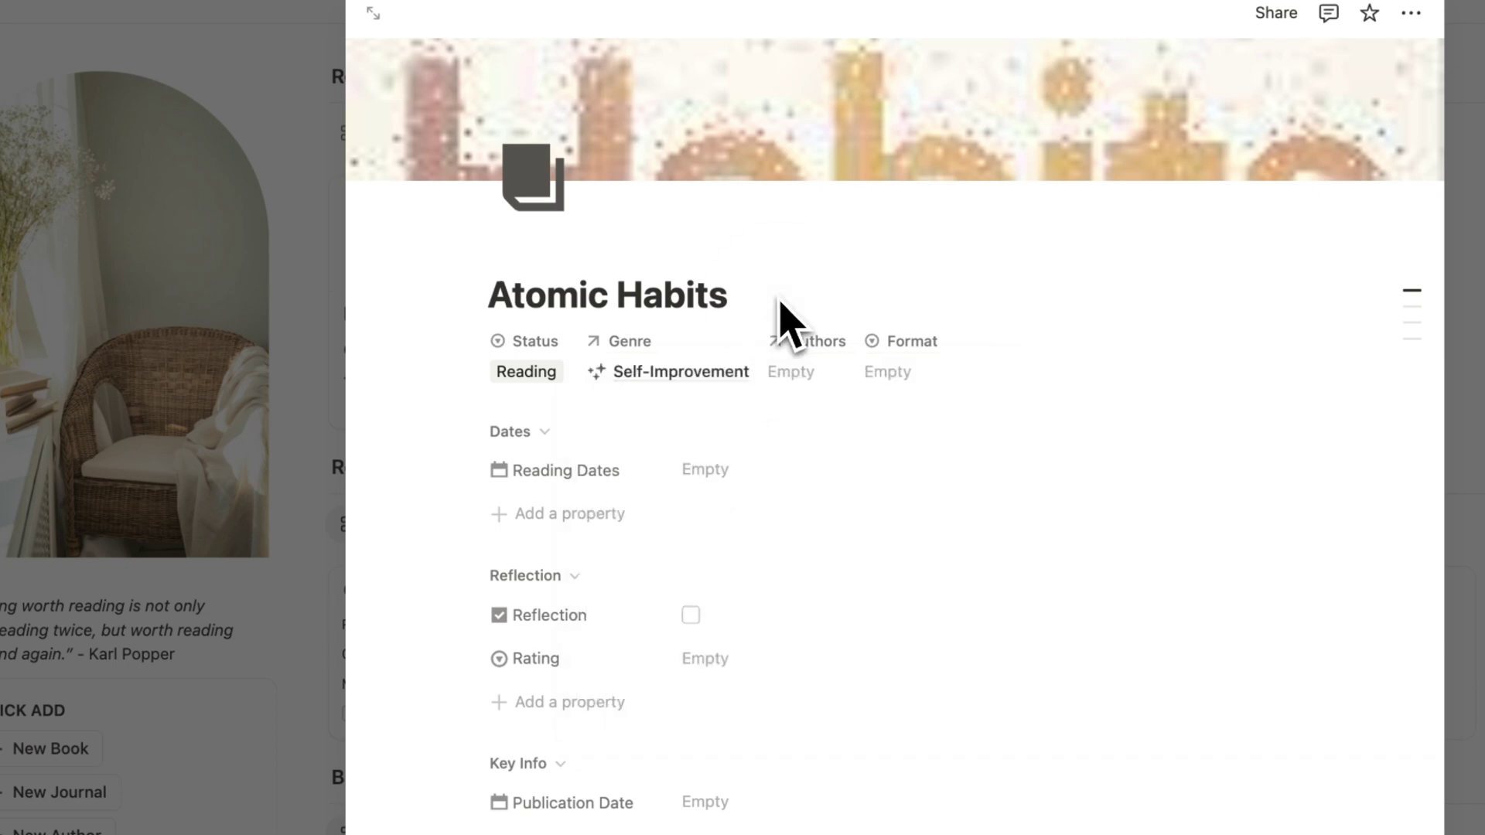
Create and link a new author page named James Clear, and set the book's format to Paperback
click(798, 375)
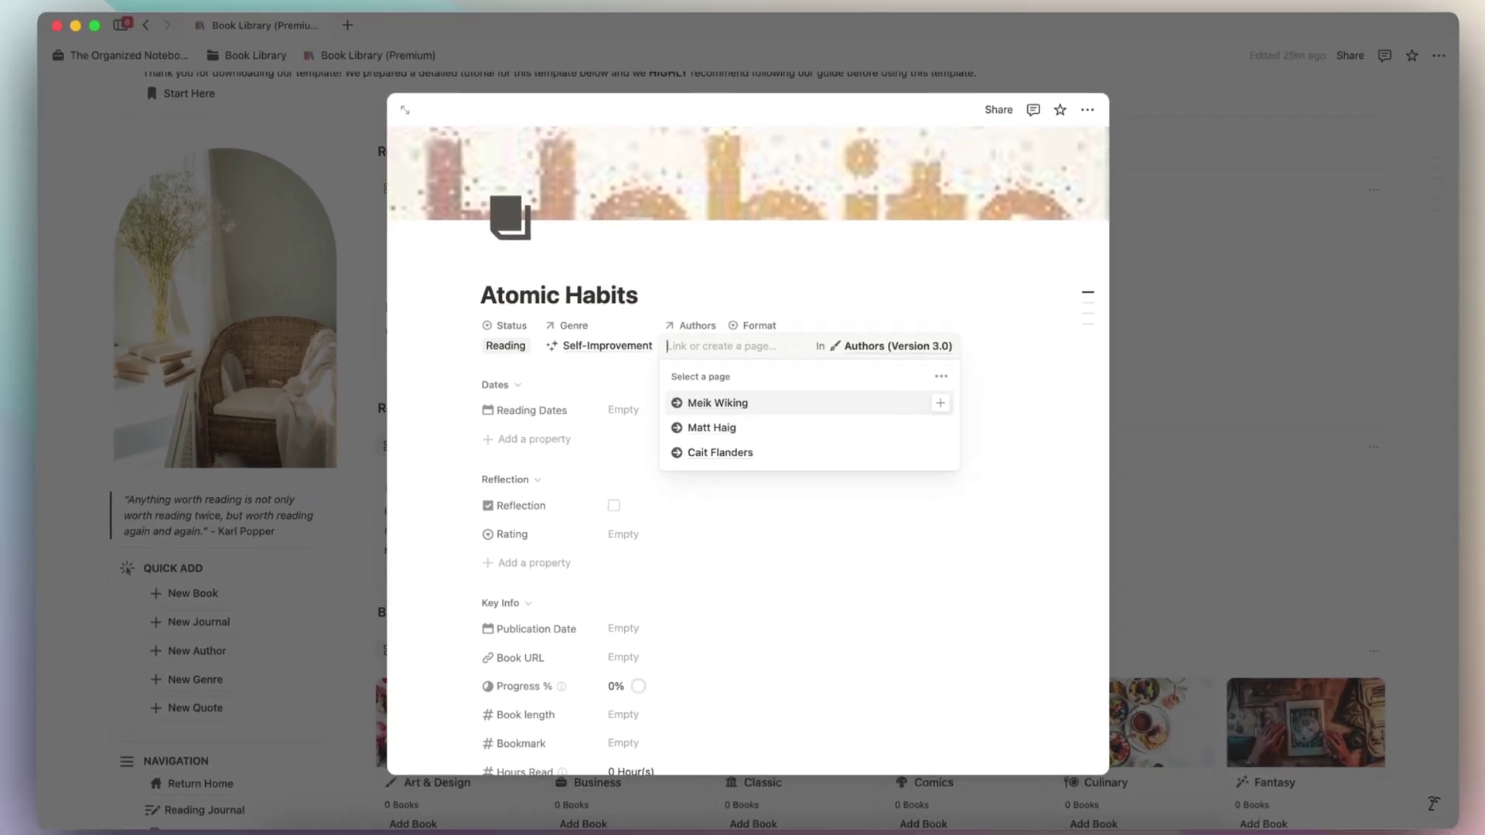
text(James Clear)
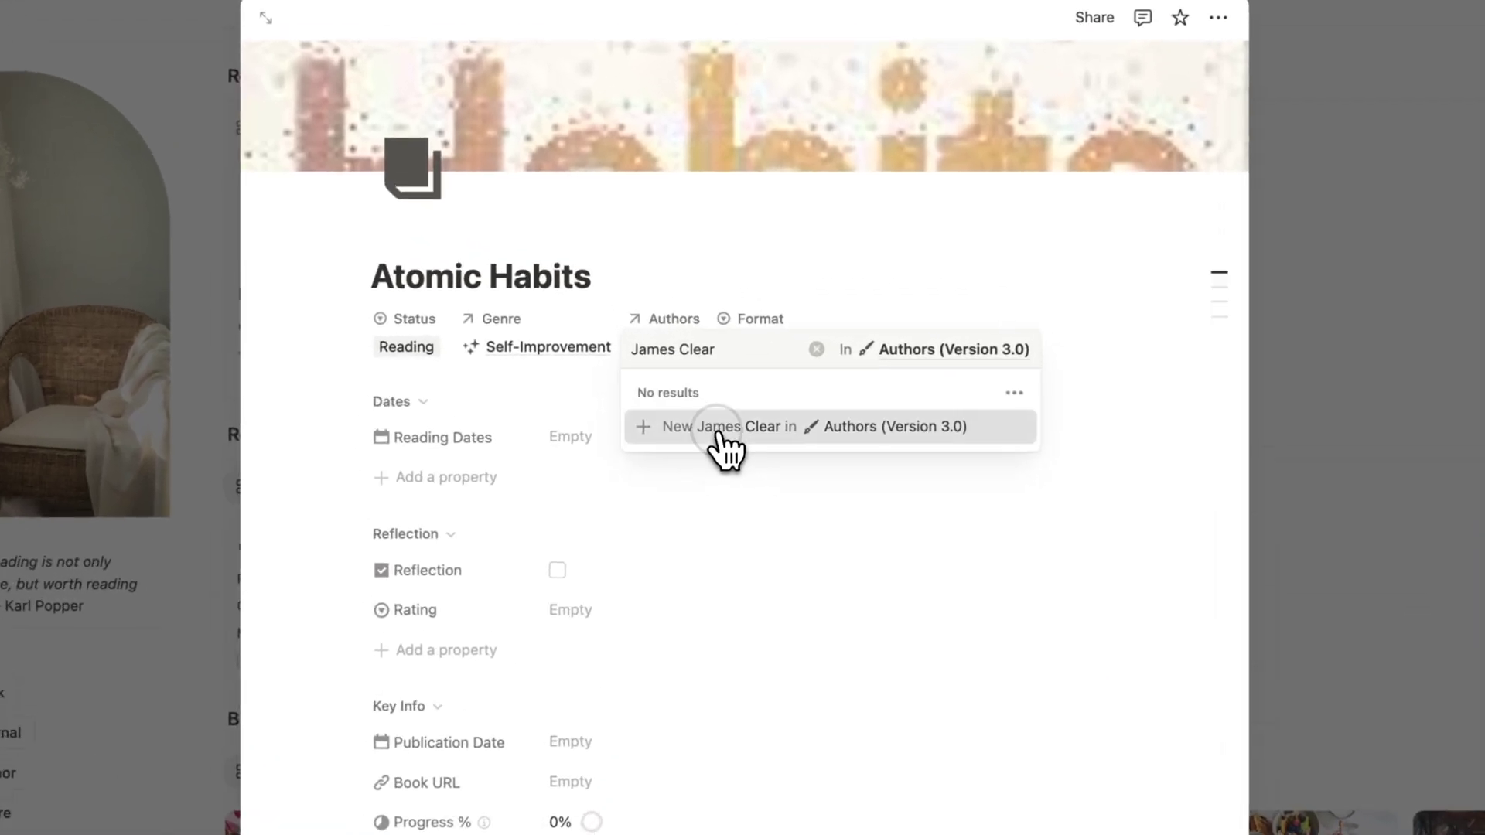
click(722, 397)
click(736, 303)
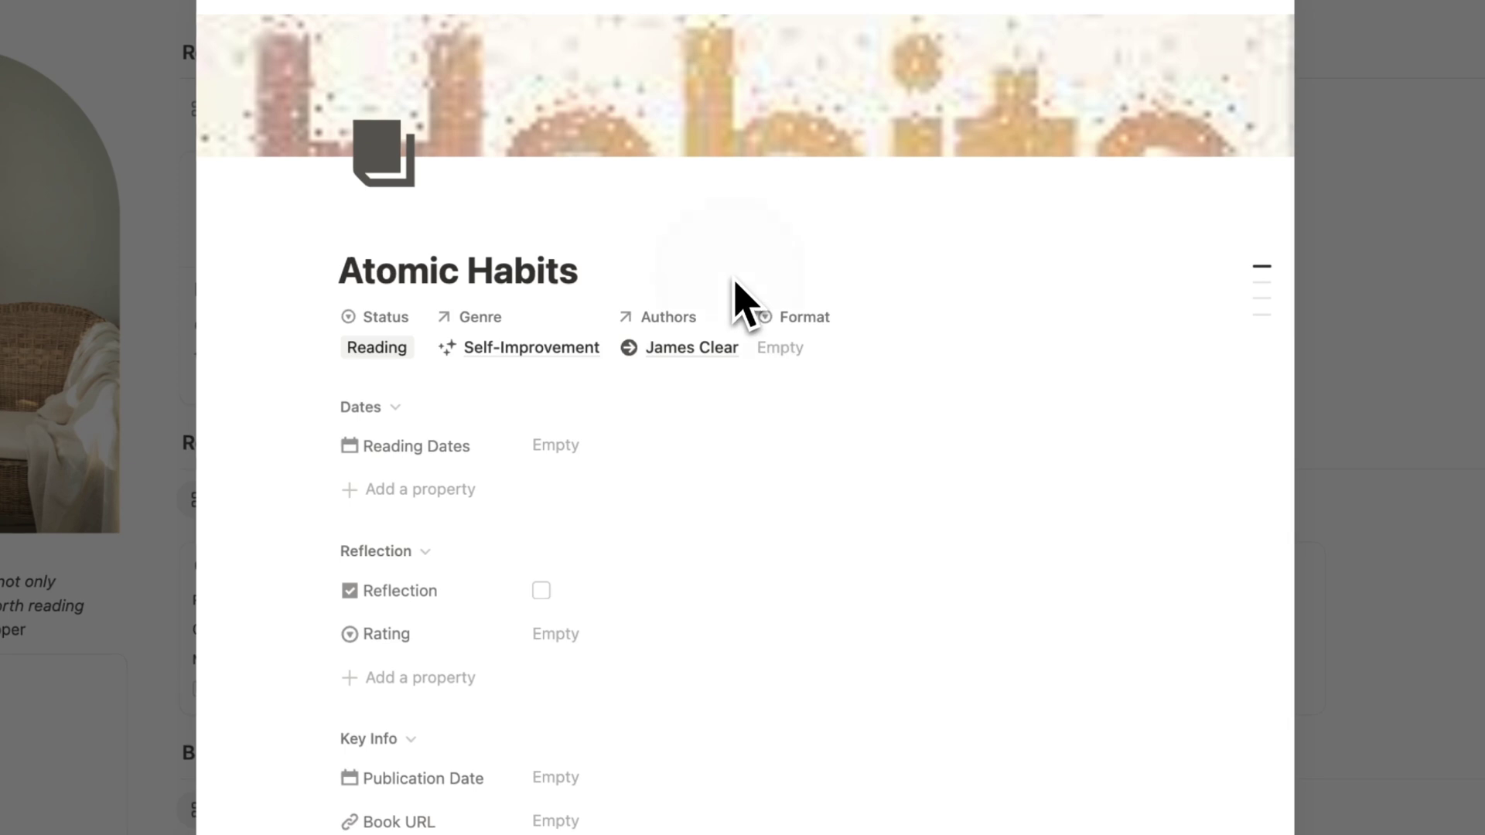
click(831, 352)
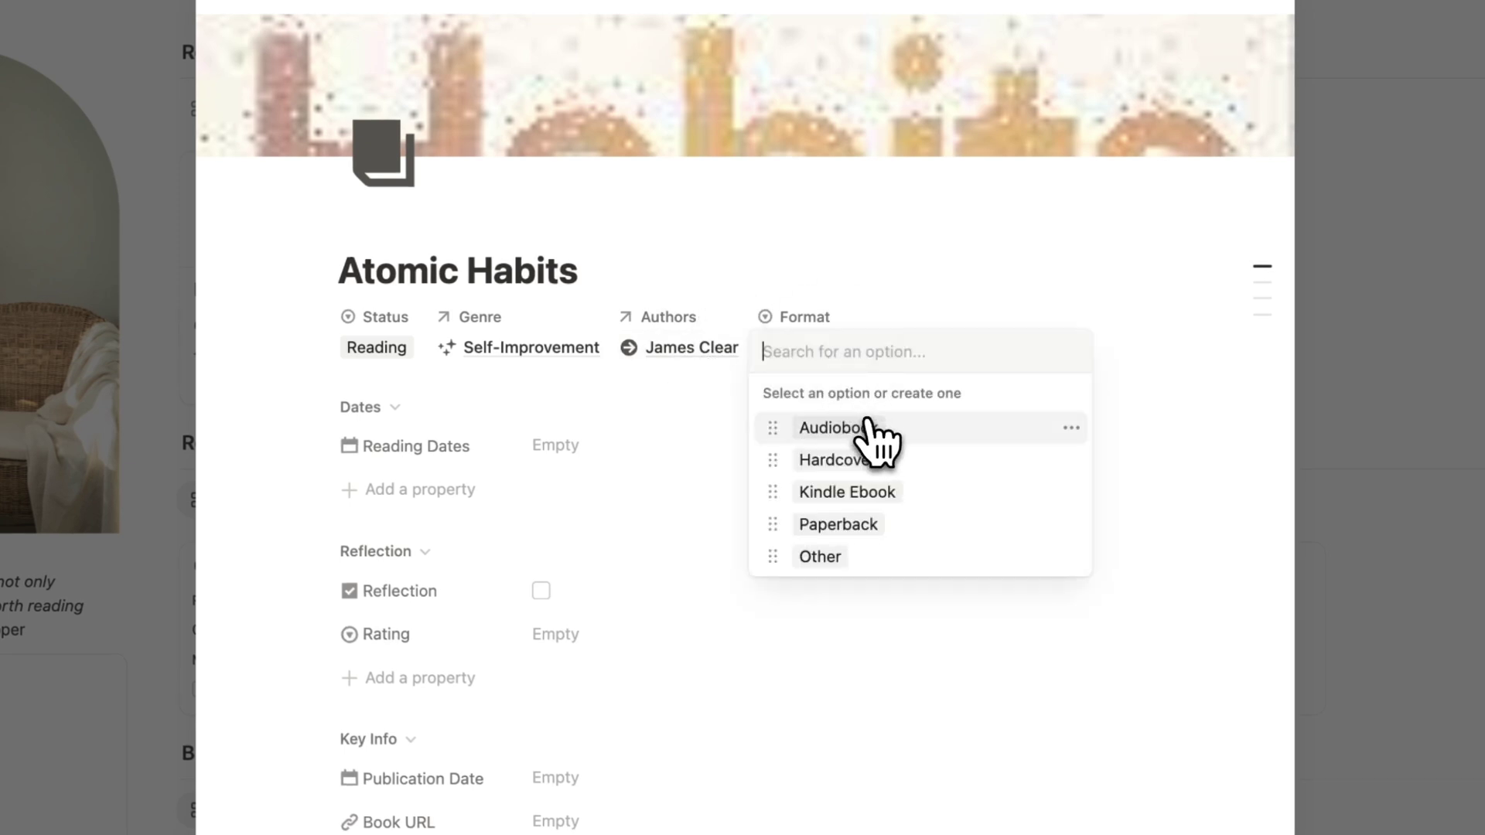
click(915, 524)
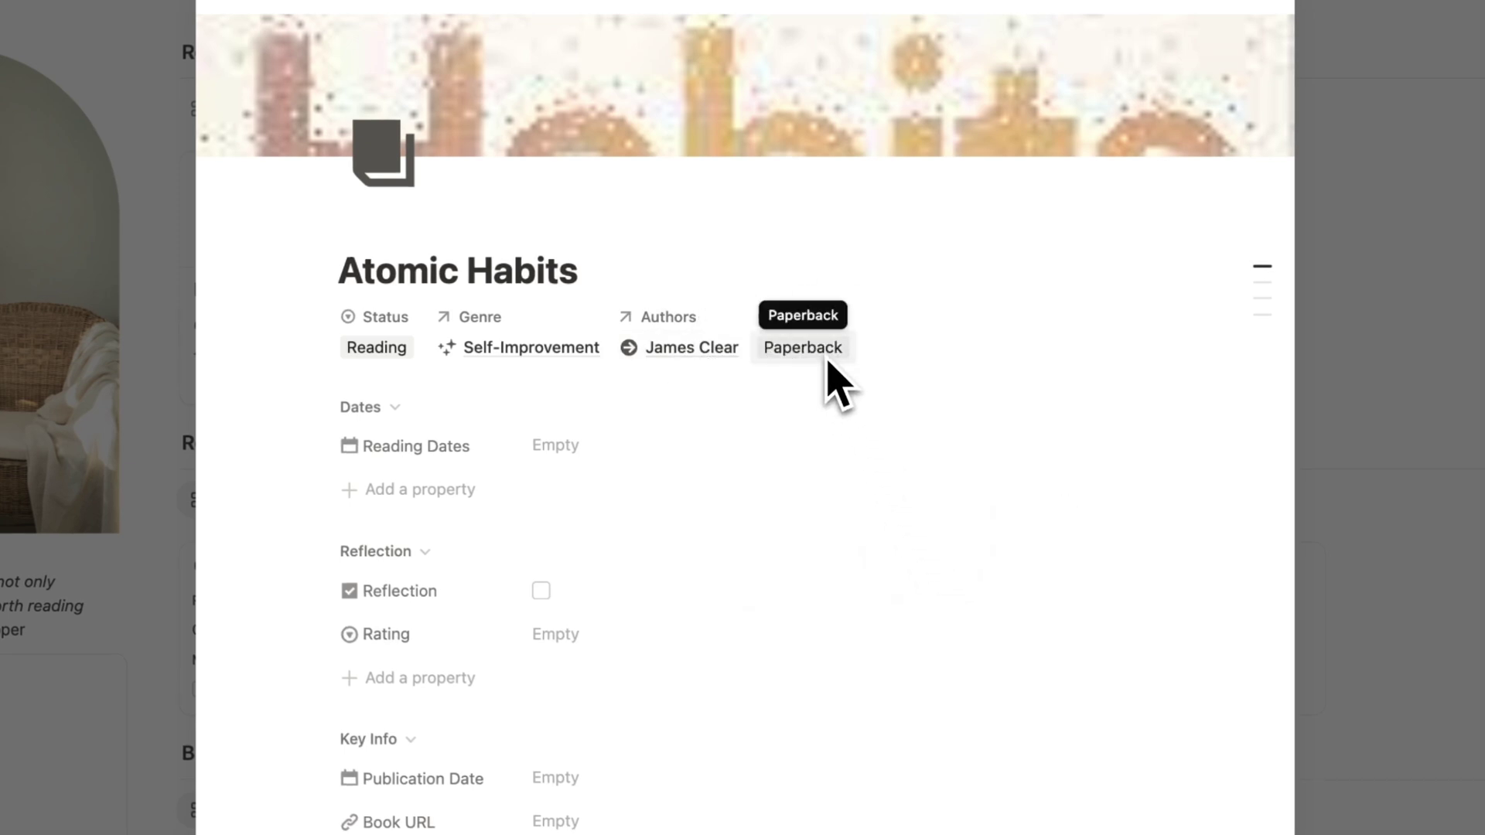
Set the Reading Dates property of Atomic Habits to July 3, 2025
scroll(644, 337, down, 3)
click(586, 285)
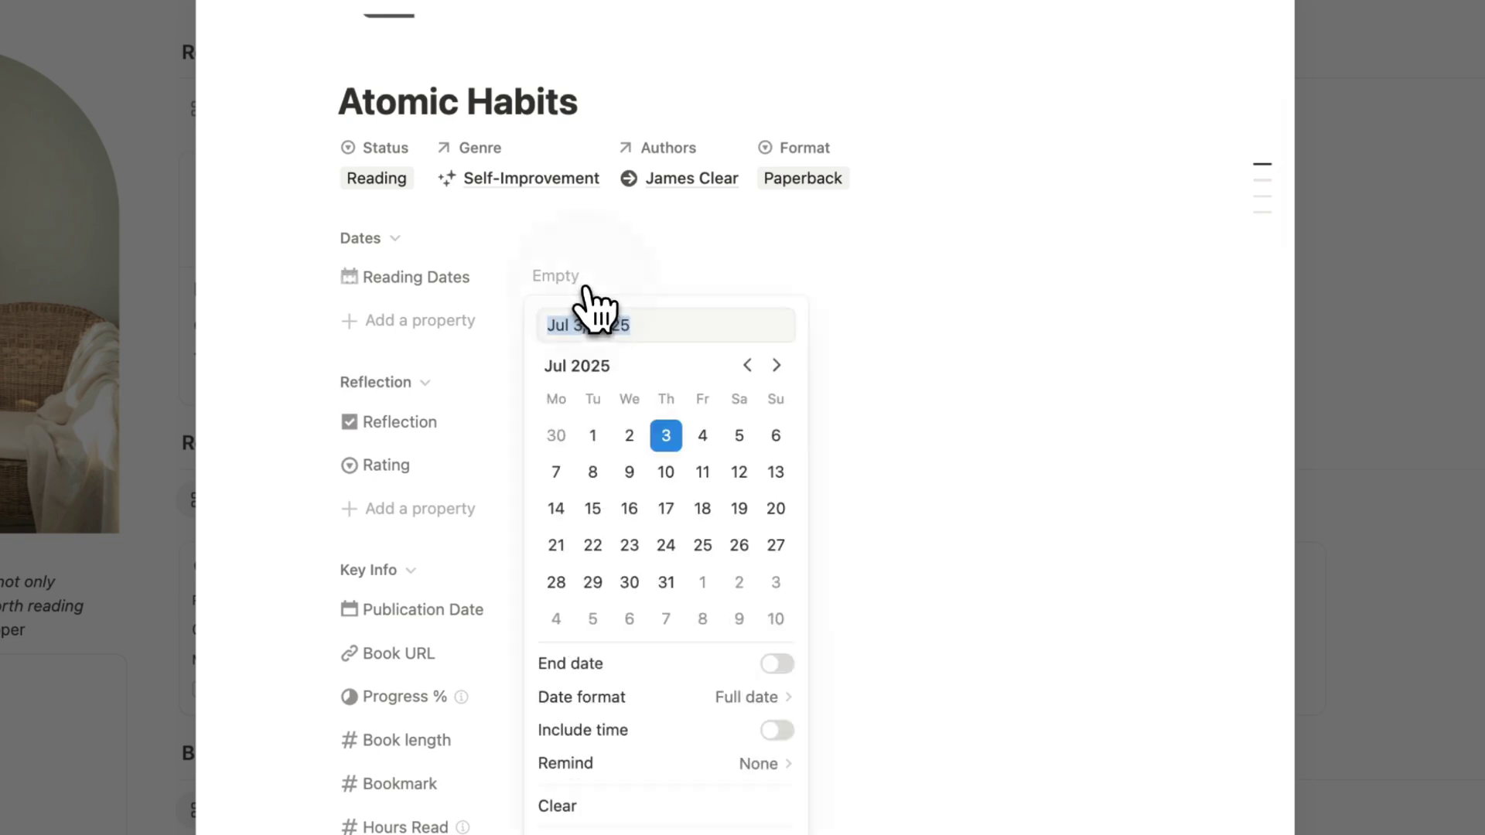
click(667, 436)
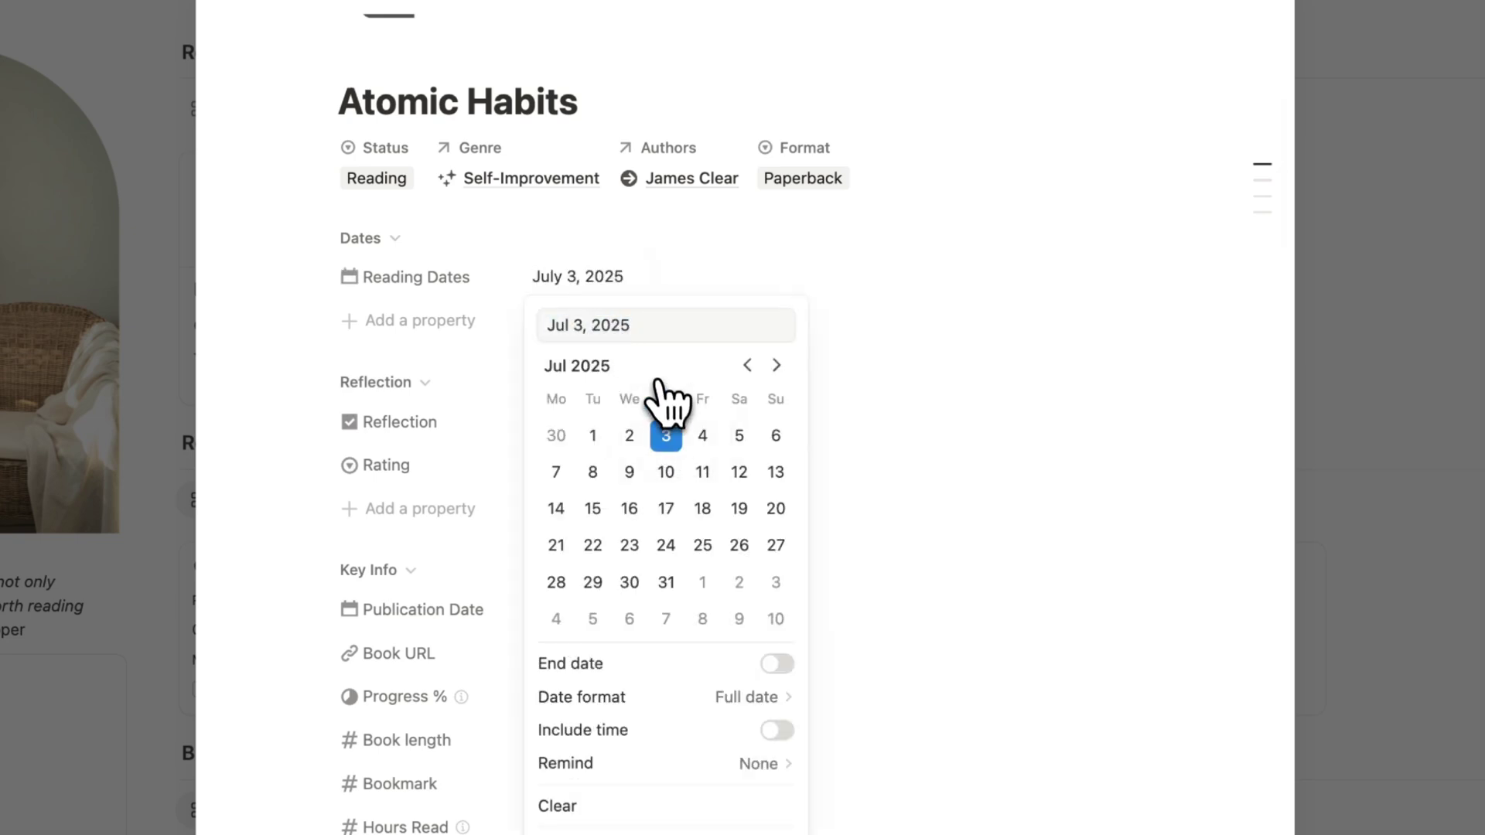
click(623, 292)
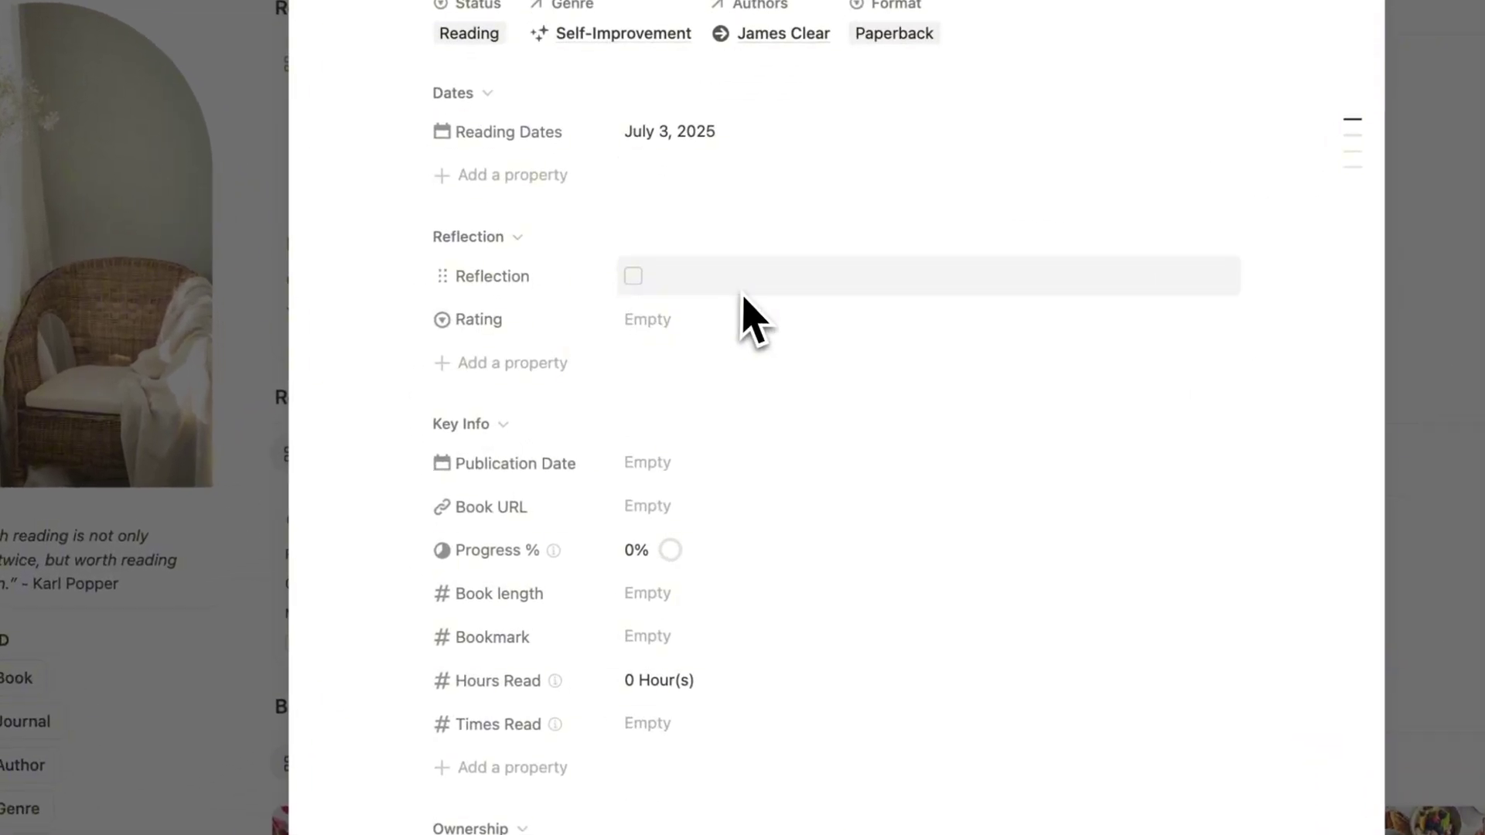
View the star rating options for the Atomic Habits book without choosing one
click(713, 322)
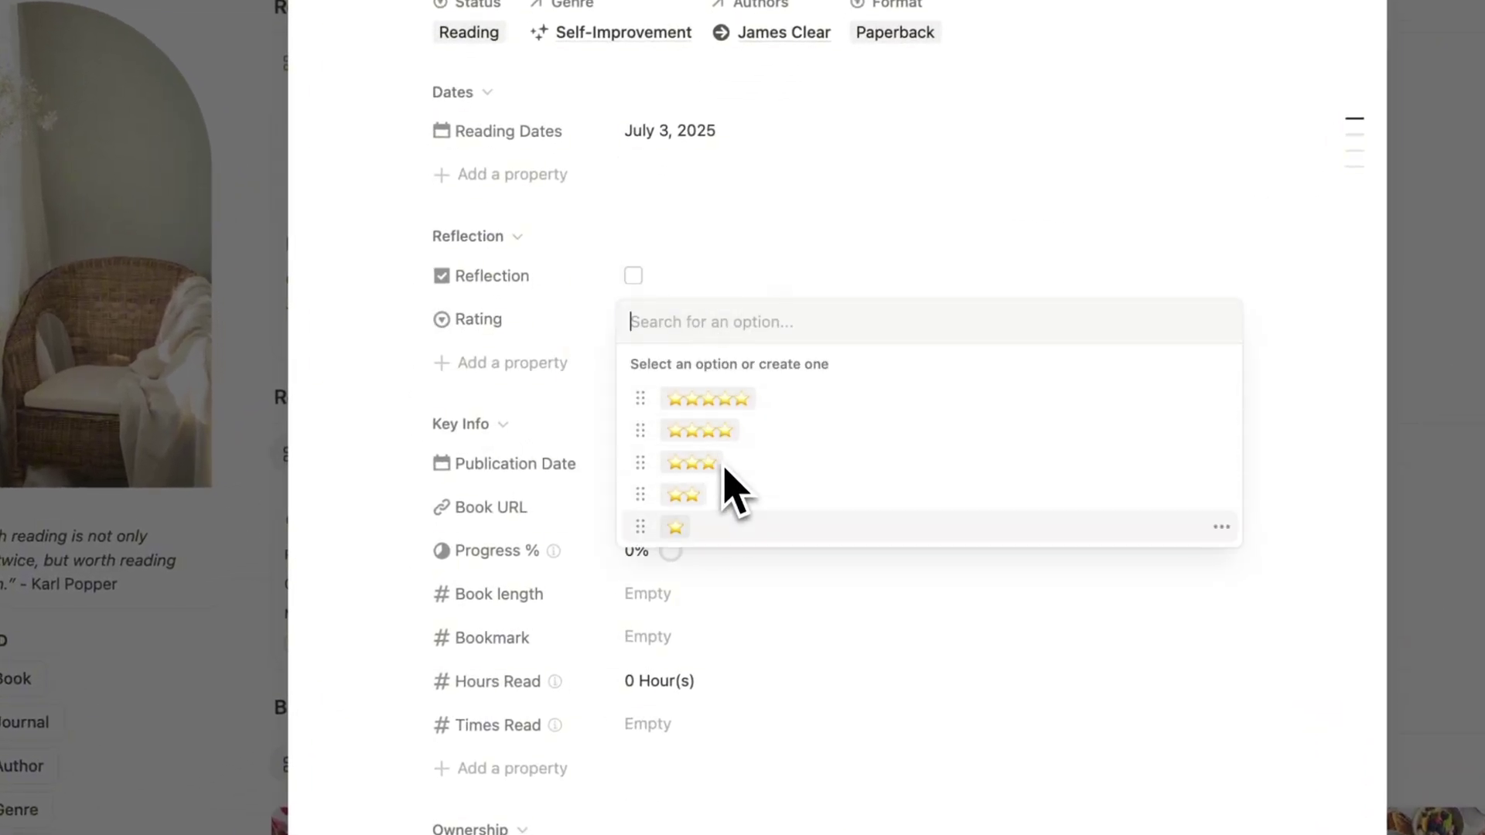
click(736, 301)
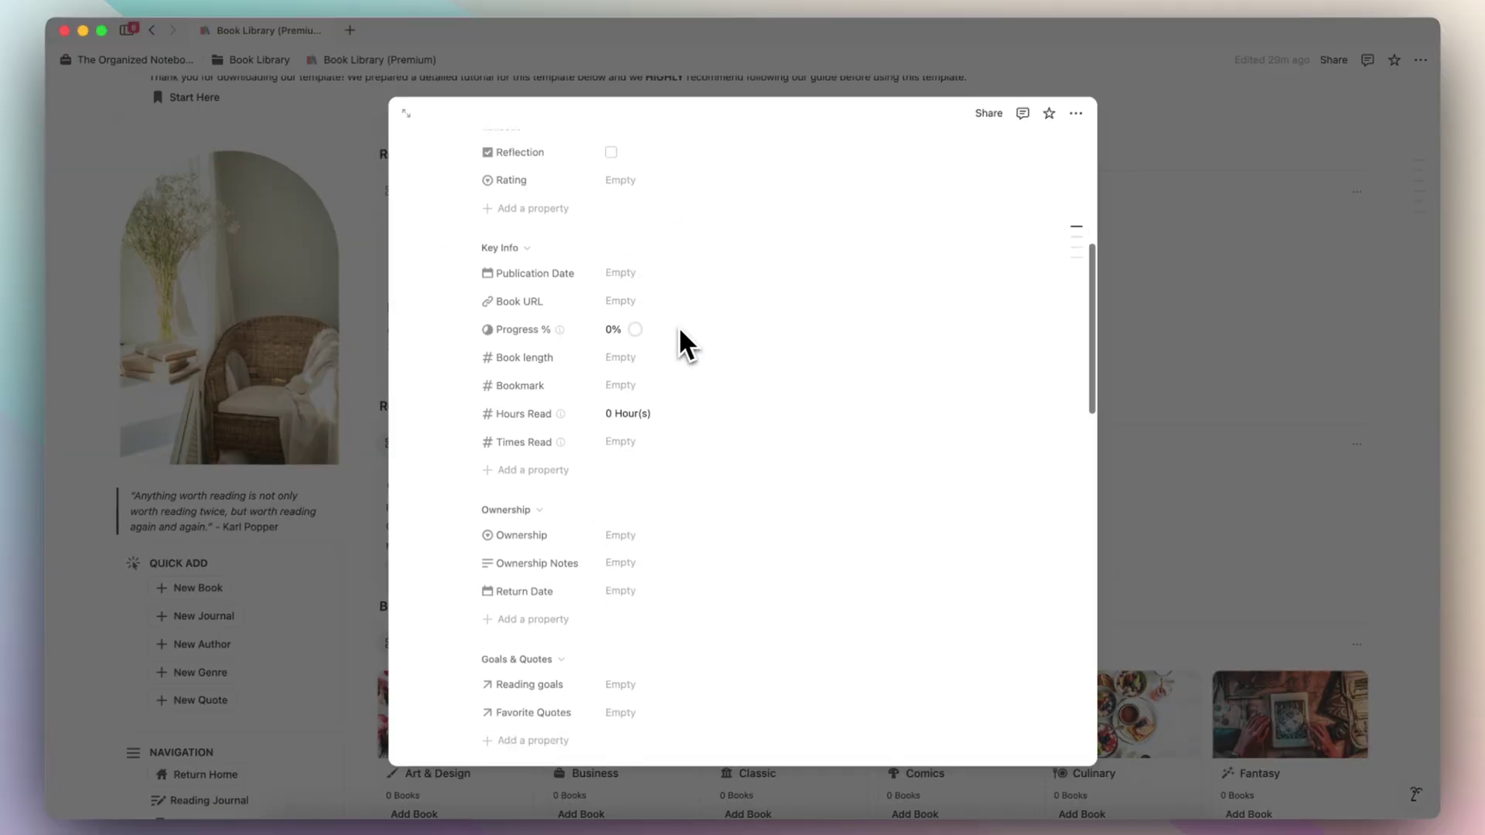
Set the Atomic Habits book length to 320 and its bookmark to 100
scroll(680, 331, down, 1)
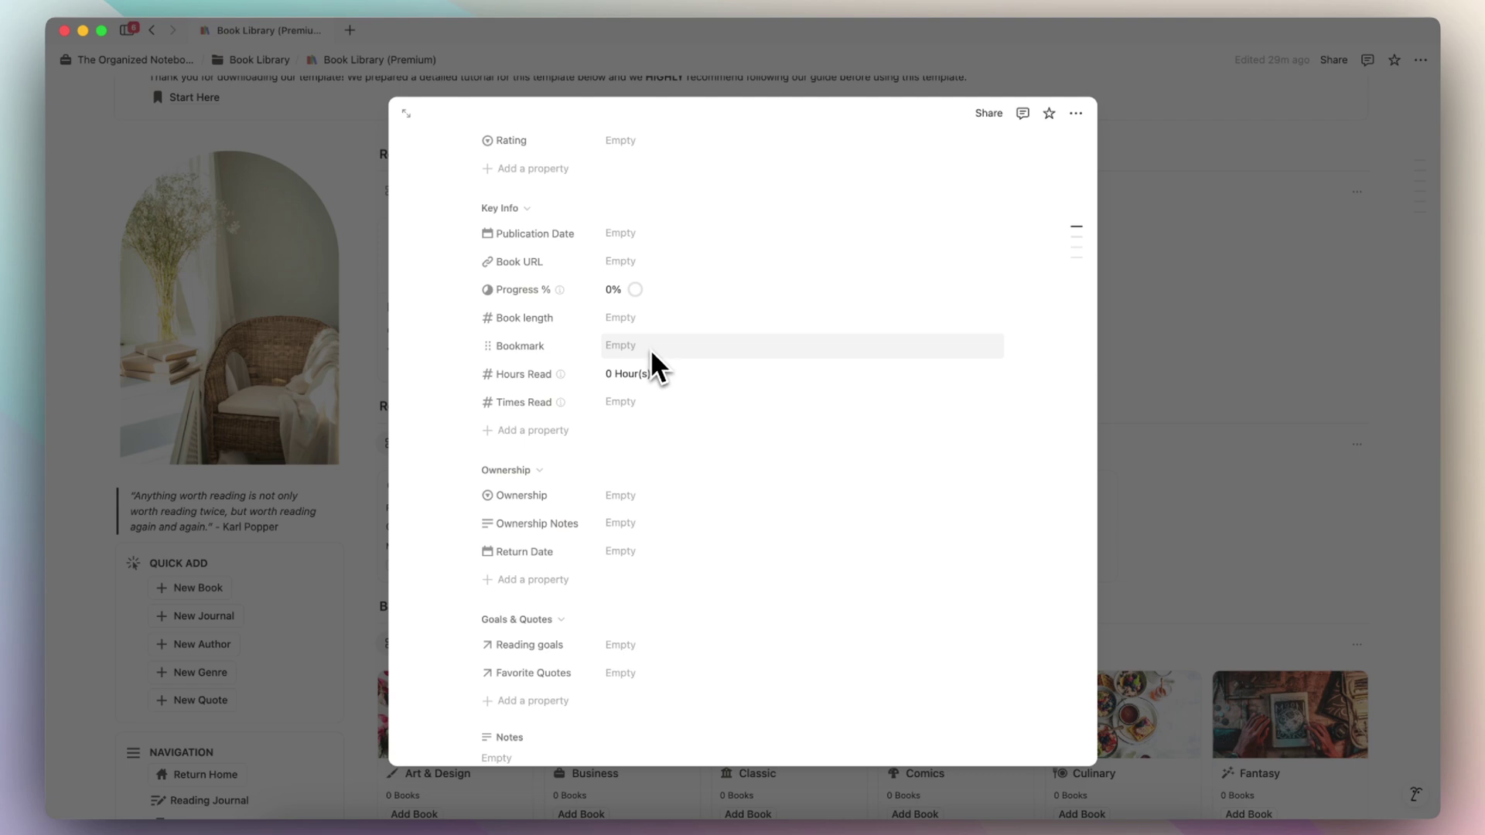
click(672, 318)
text(320)
key(Return)
click(650, 348)
text(100)
key(Return)
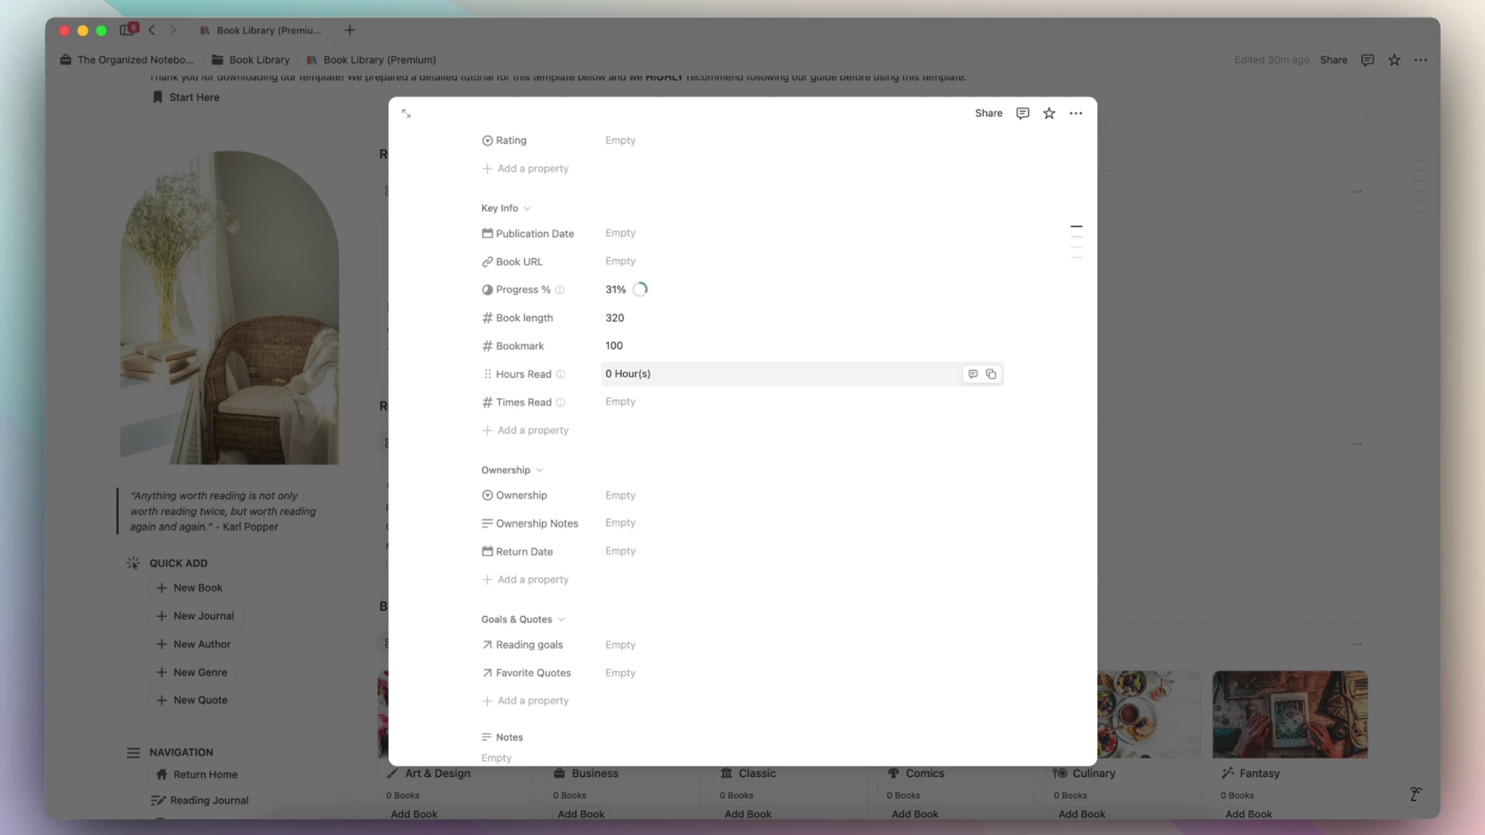
Set the book's ownership to Owned and enter the ownership note "Located in my living room book shelf"
scroll(662, 391, down, 3)
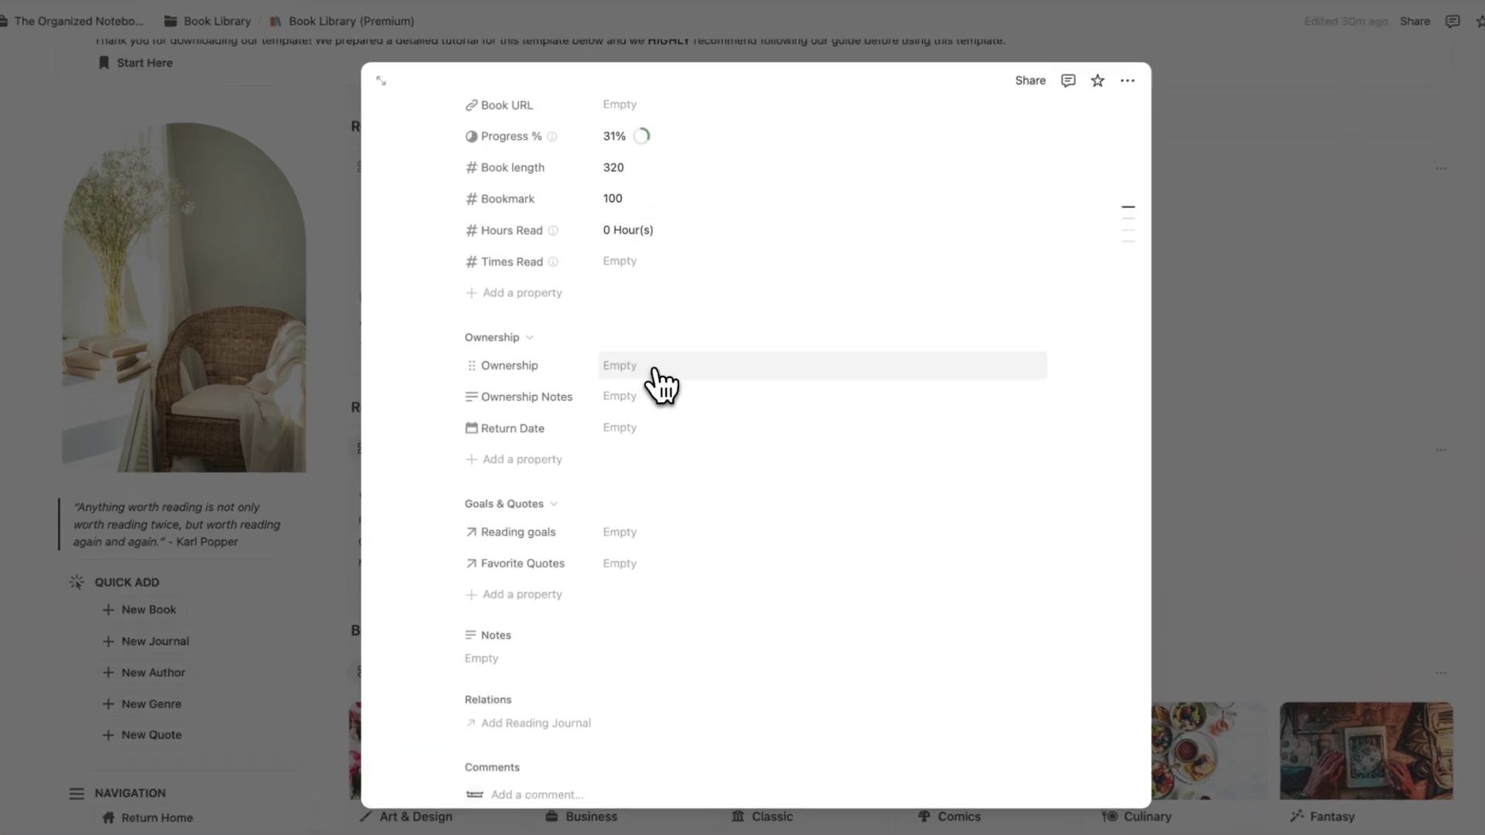
click(647, 374)
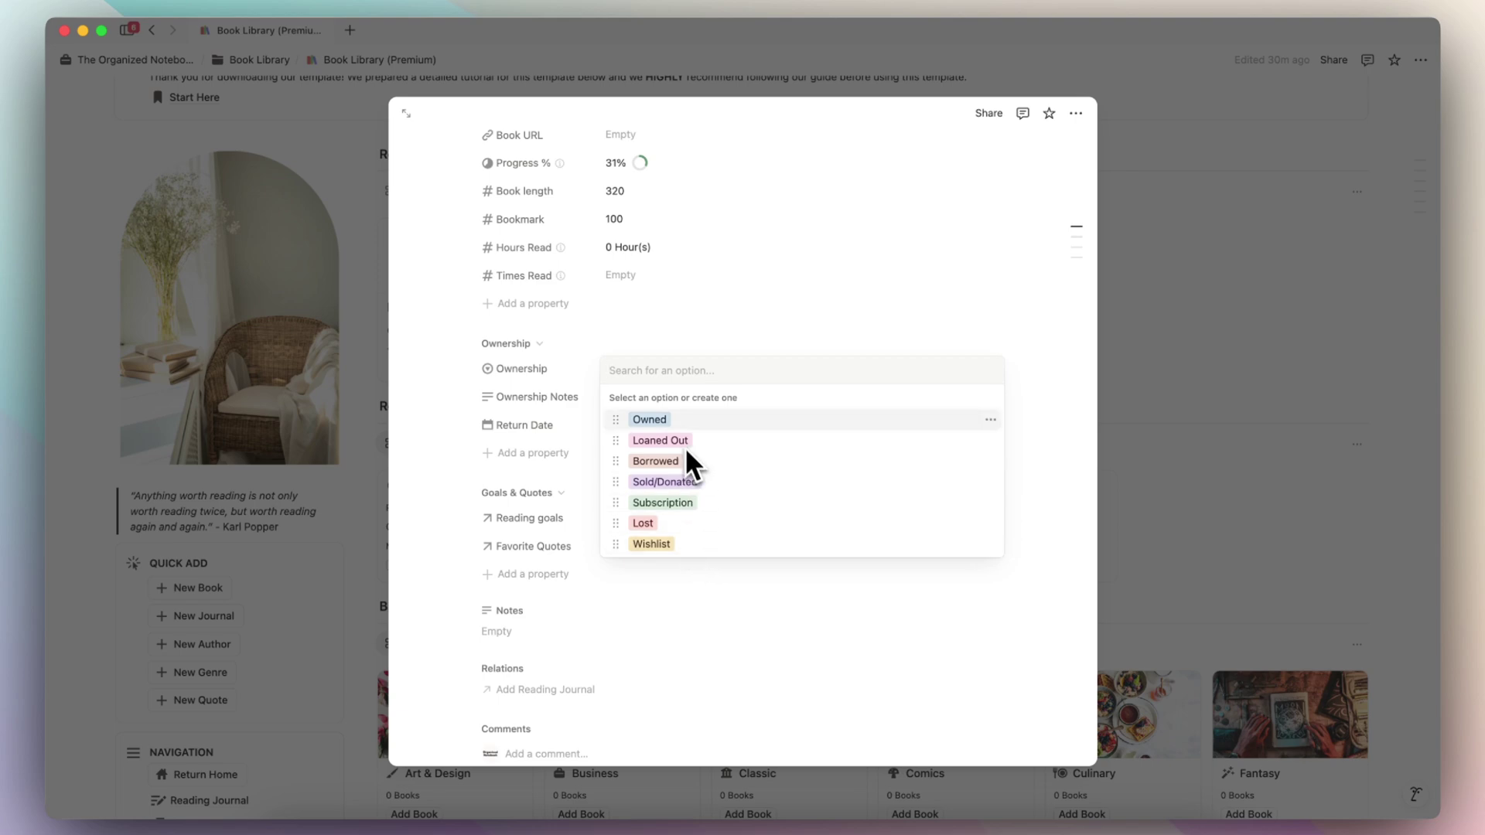
click(705, 424)
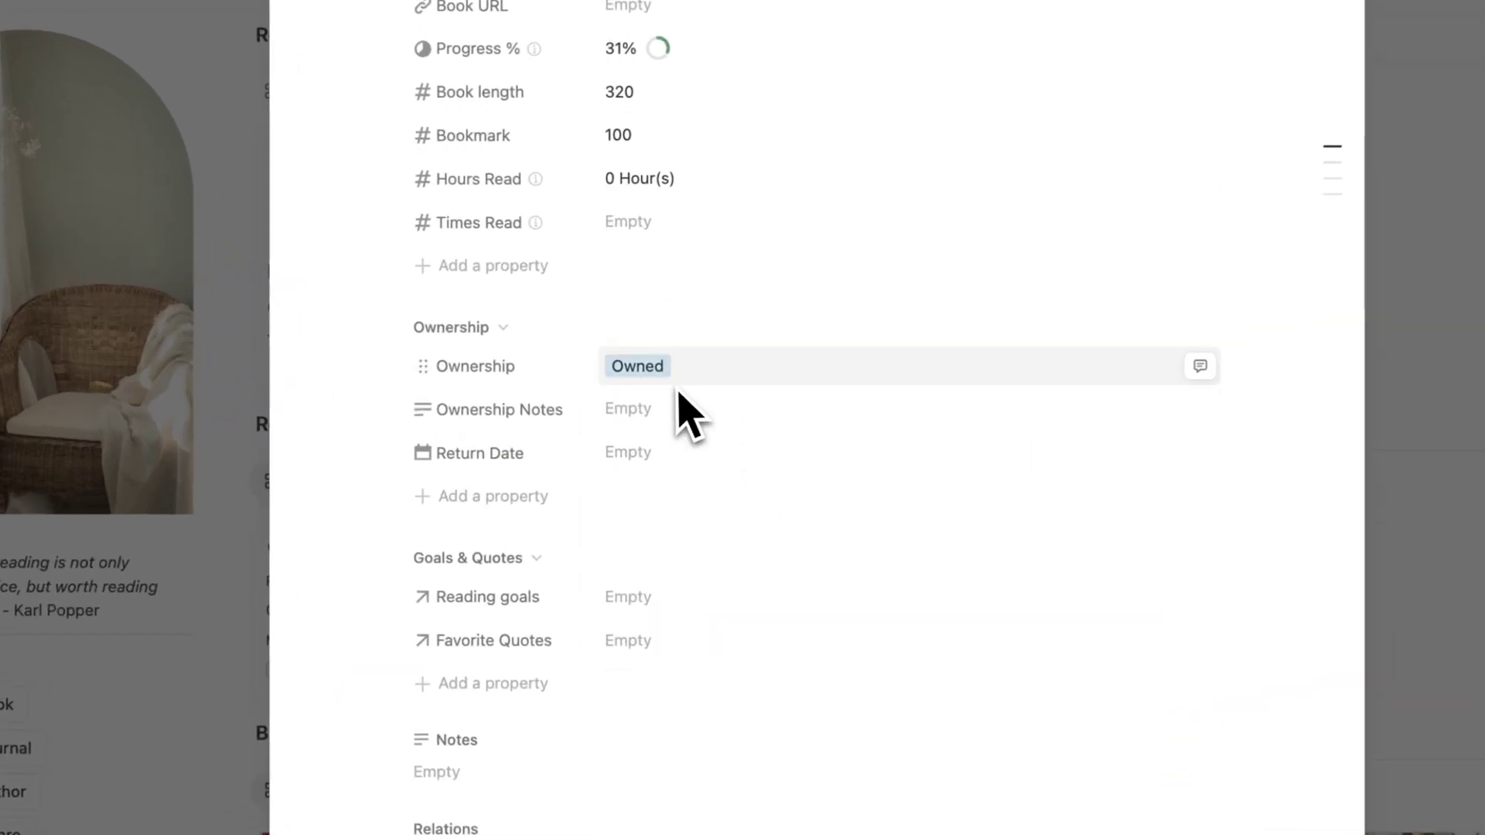
click(660, 424)
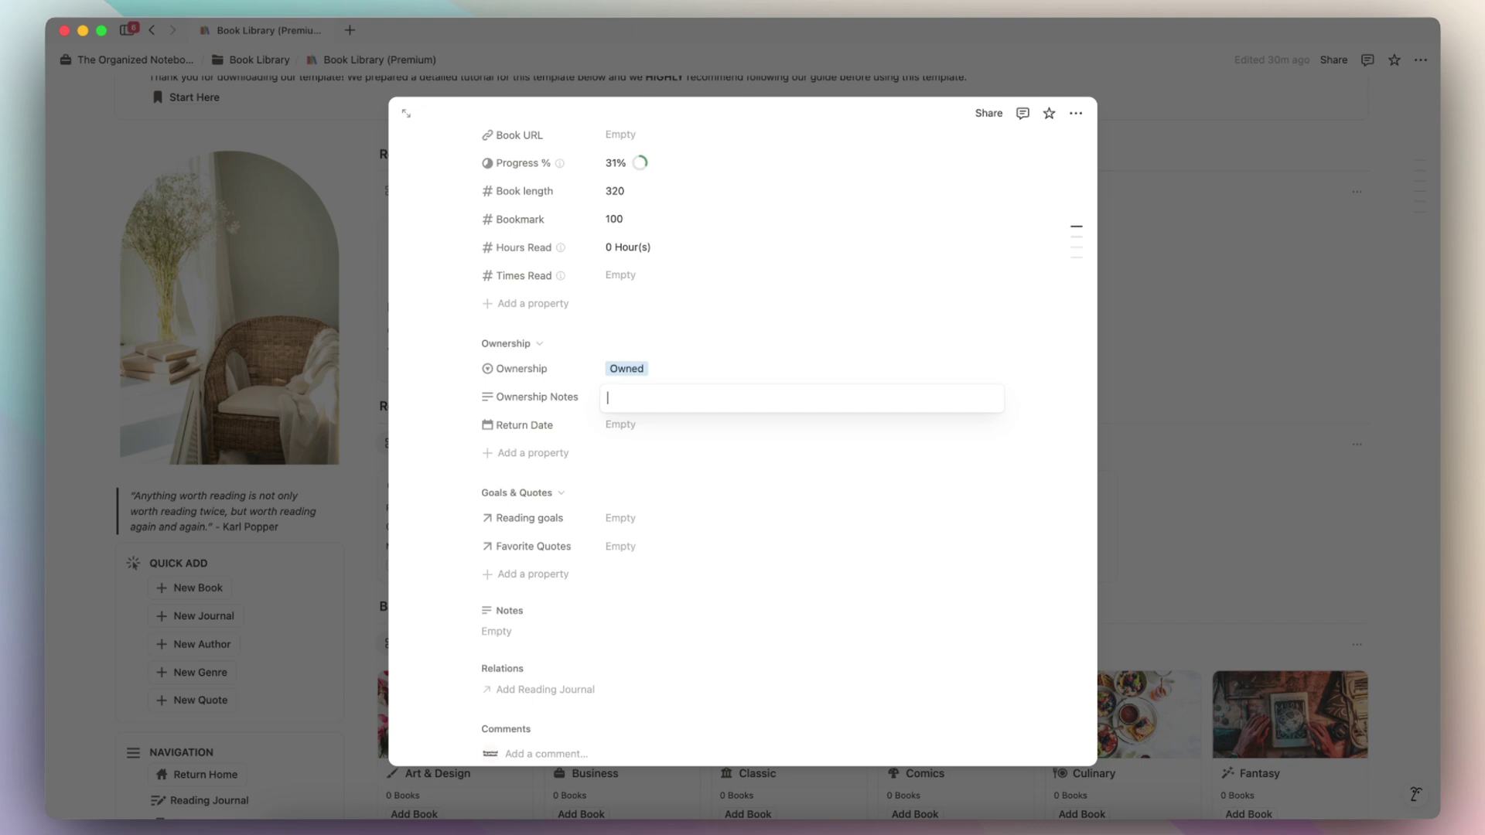
text(Located in my l)
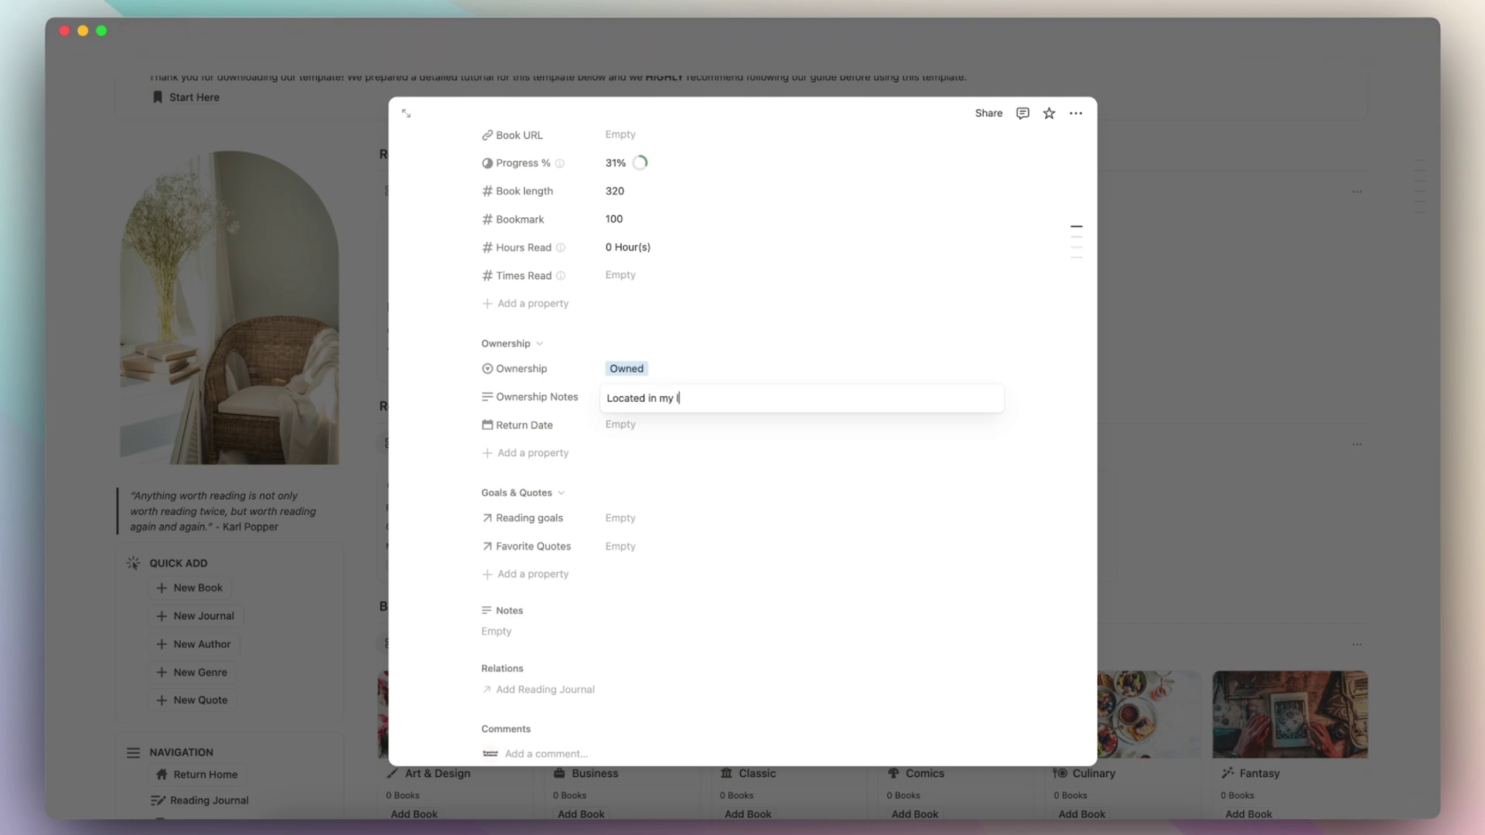
text( shelf)
click(715, 480)
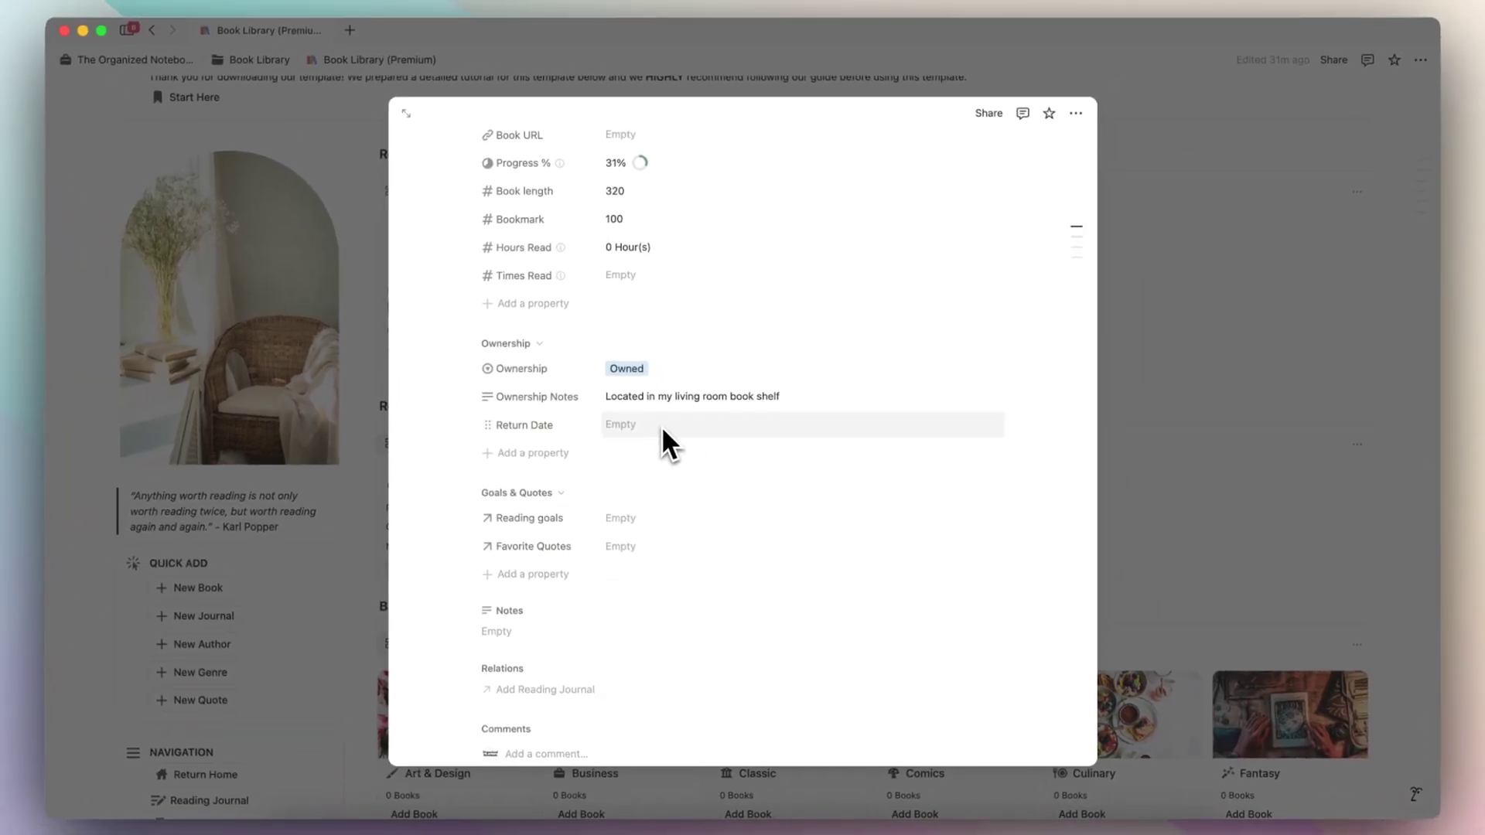
View the pages available for the Reading goals property and open the Notes field, leaving both empty
scroll(669, 395, down, 4)
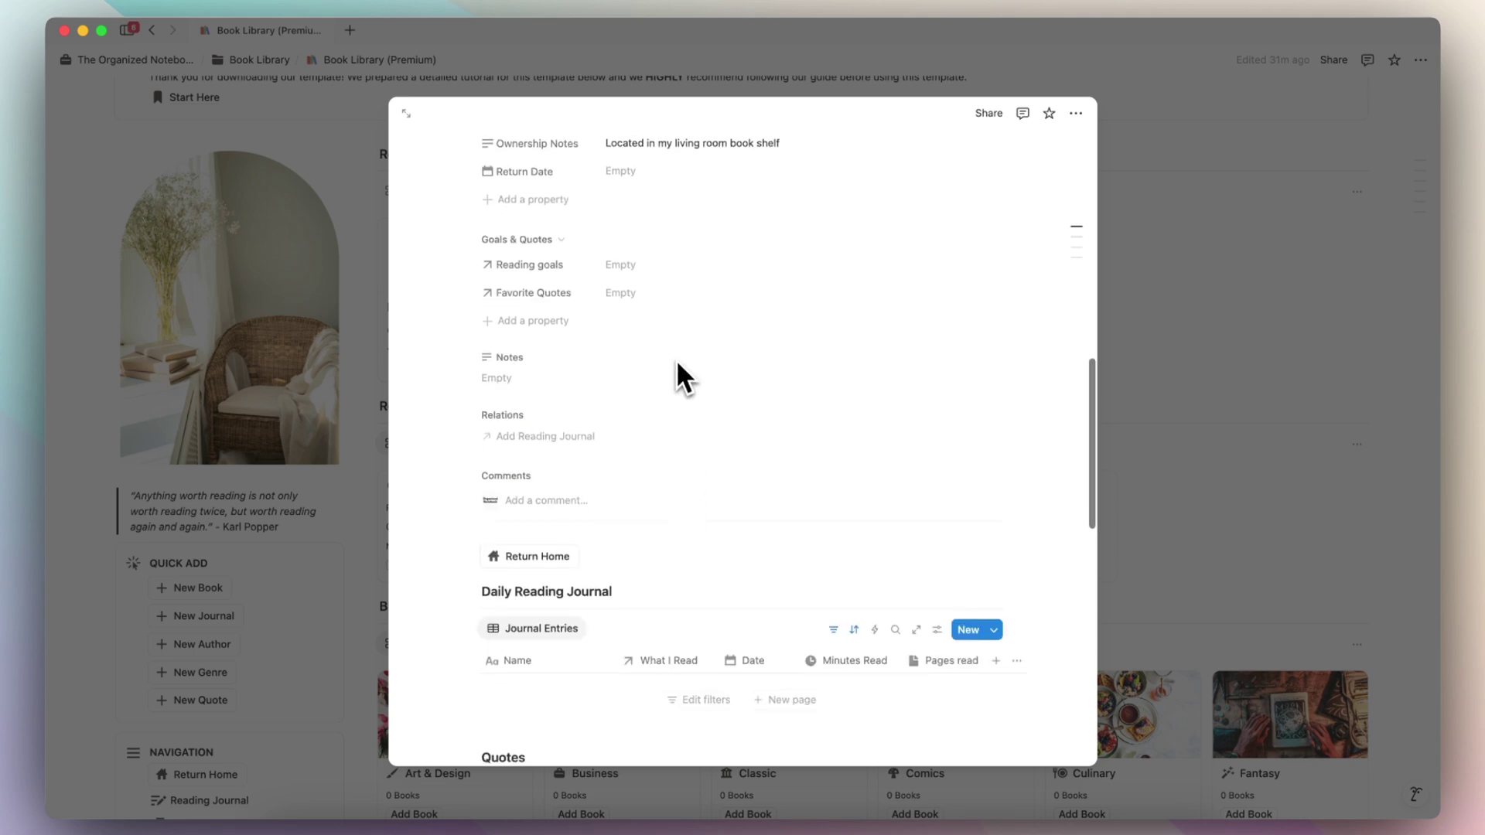
click(646, 277)
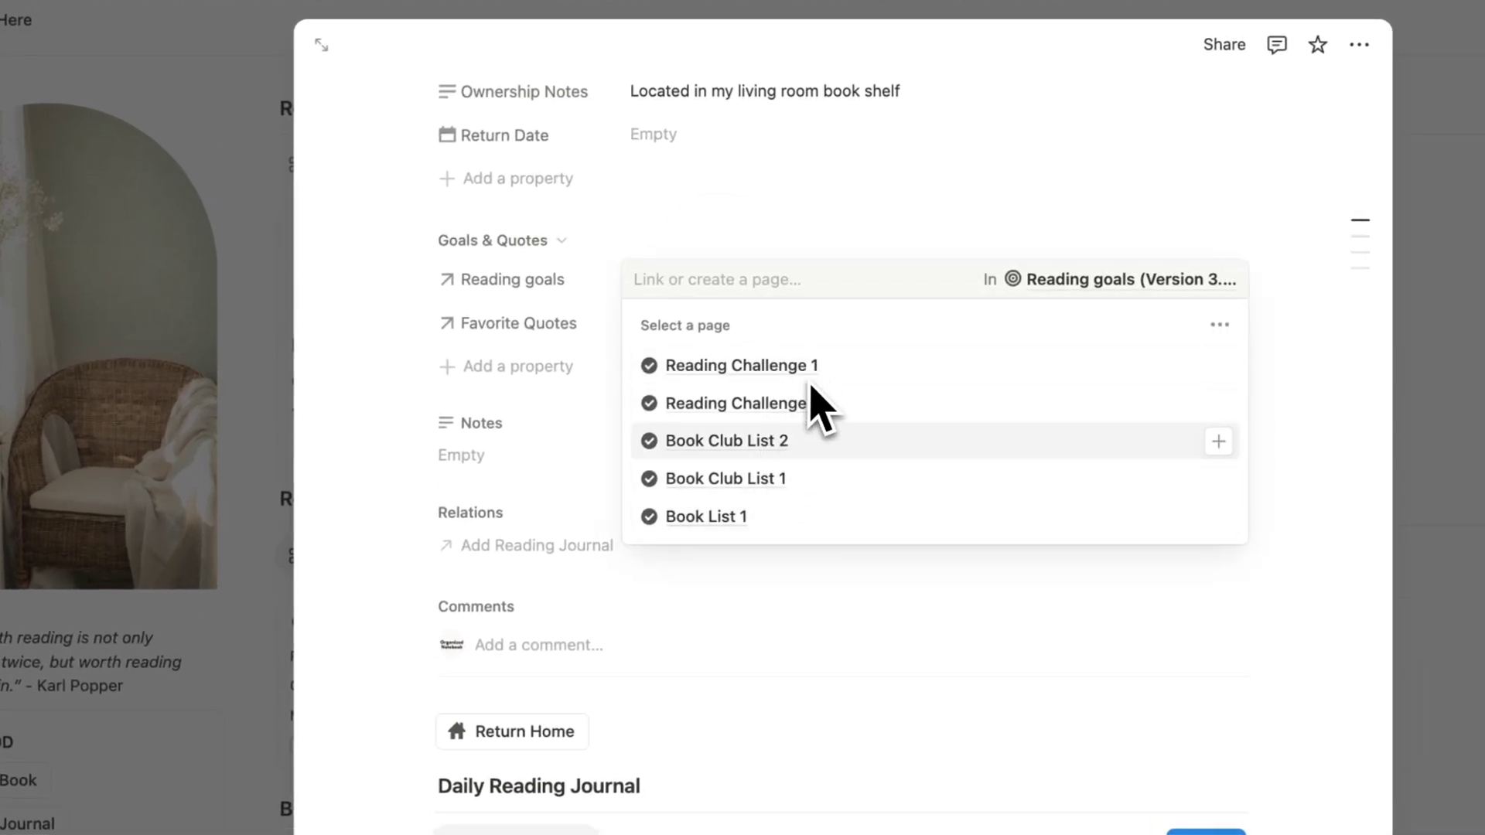
click(746, 248)
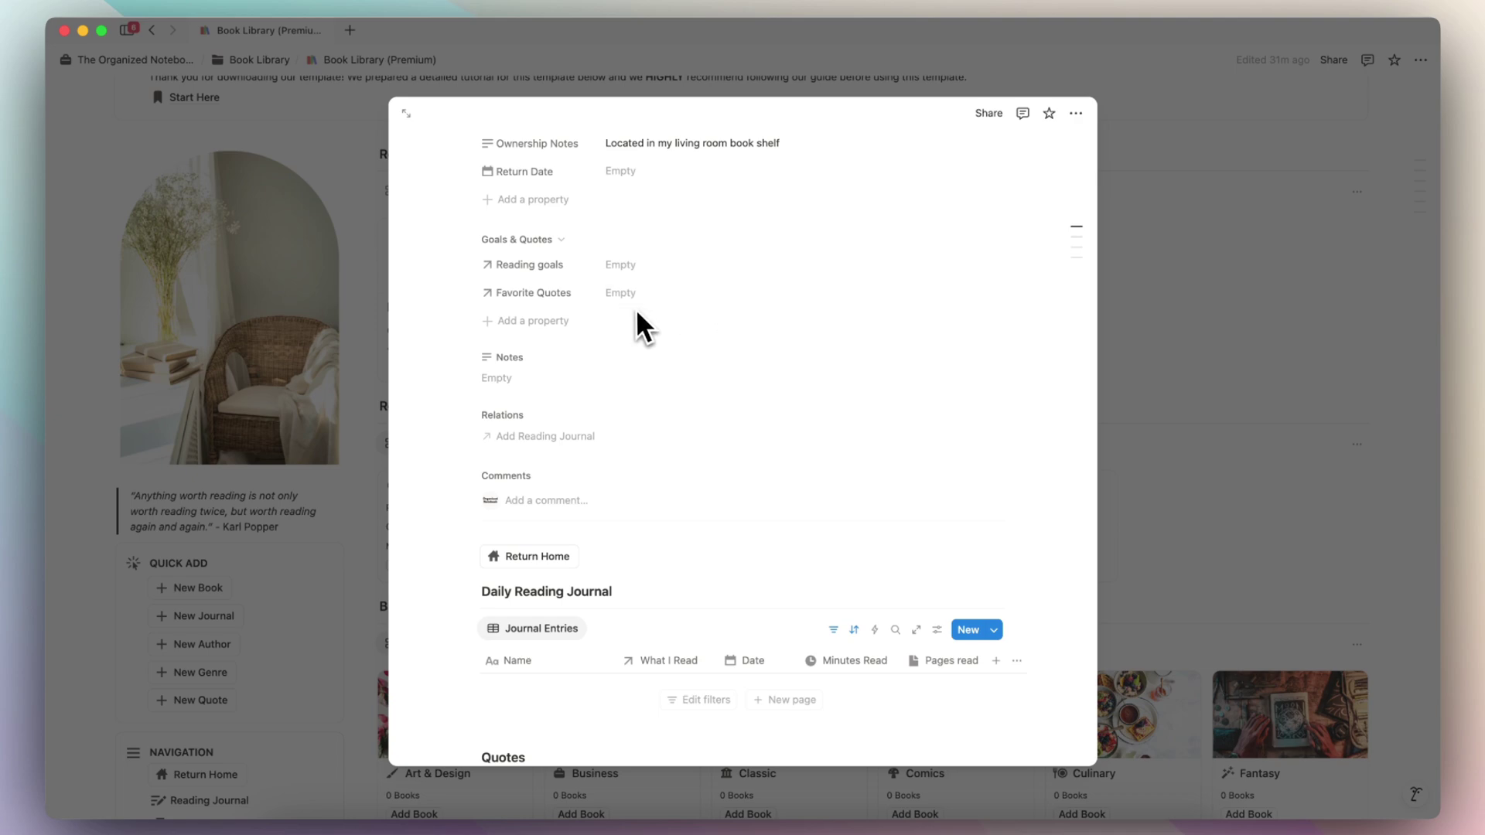
scroll(632, 332, down, 3)
click(532, 265)
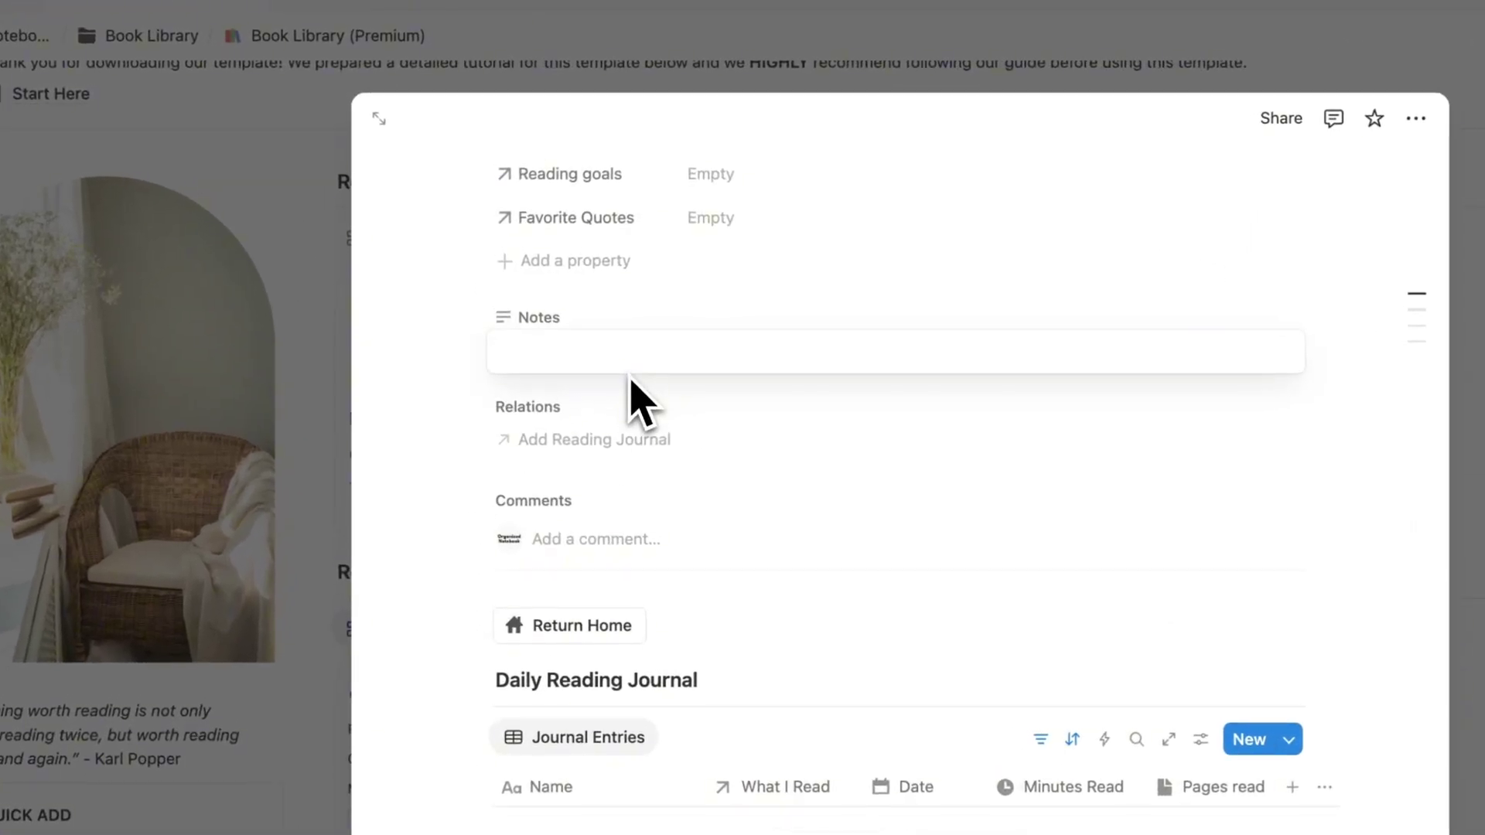
click(689, 330)
Review the Daily Reading Journal, Quotes, Reflection and Summary sections of the Atomic Habits page
scroll(607, 246, down, 5)
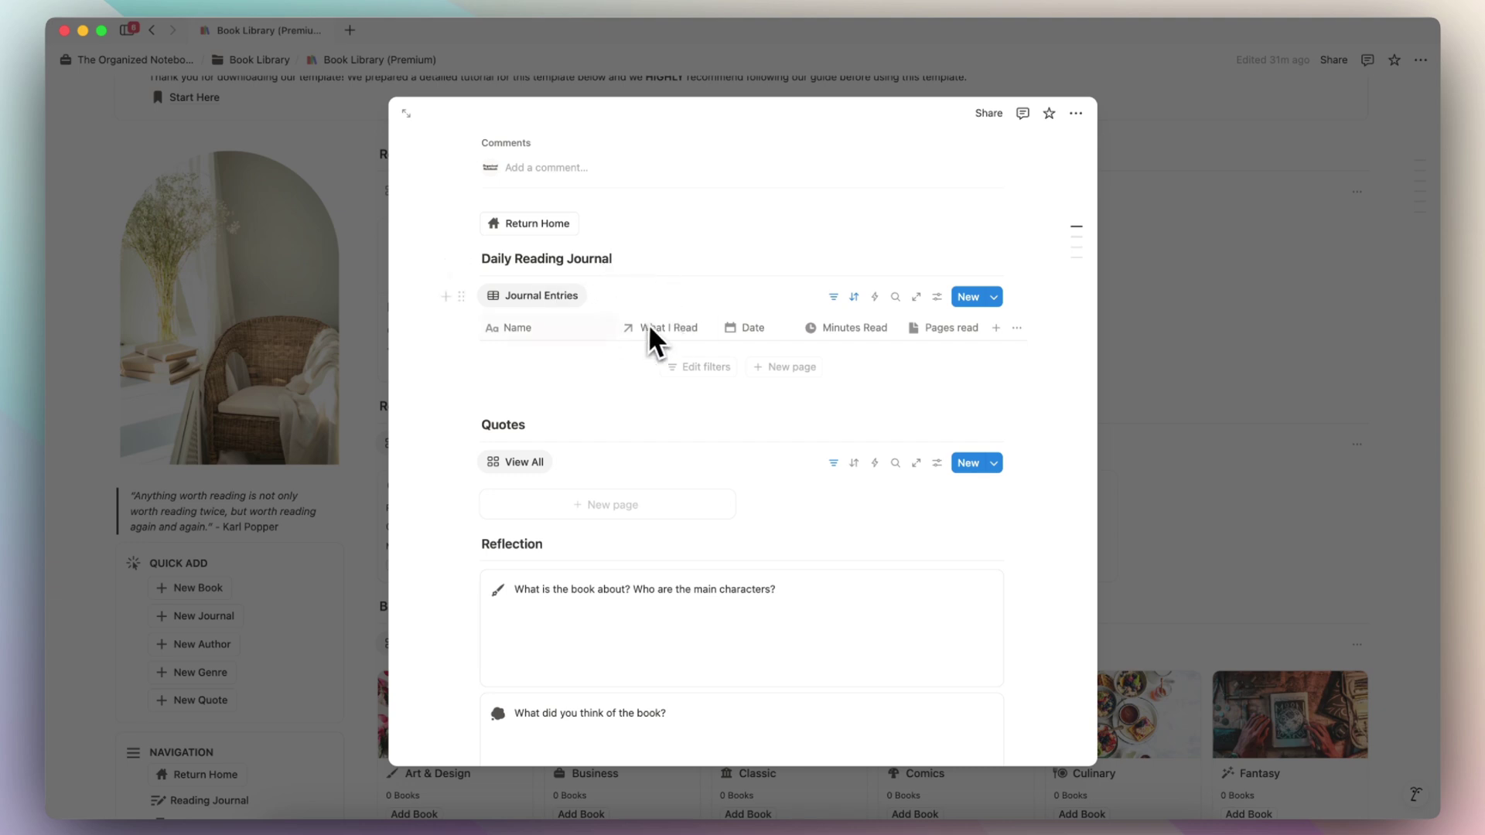
scroll(583, 333, down, 3)
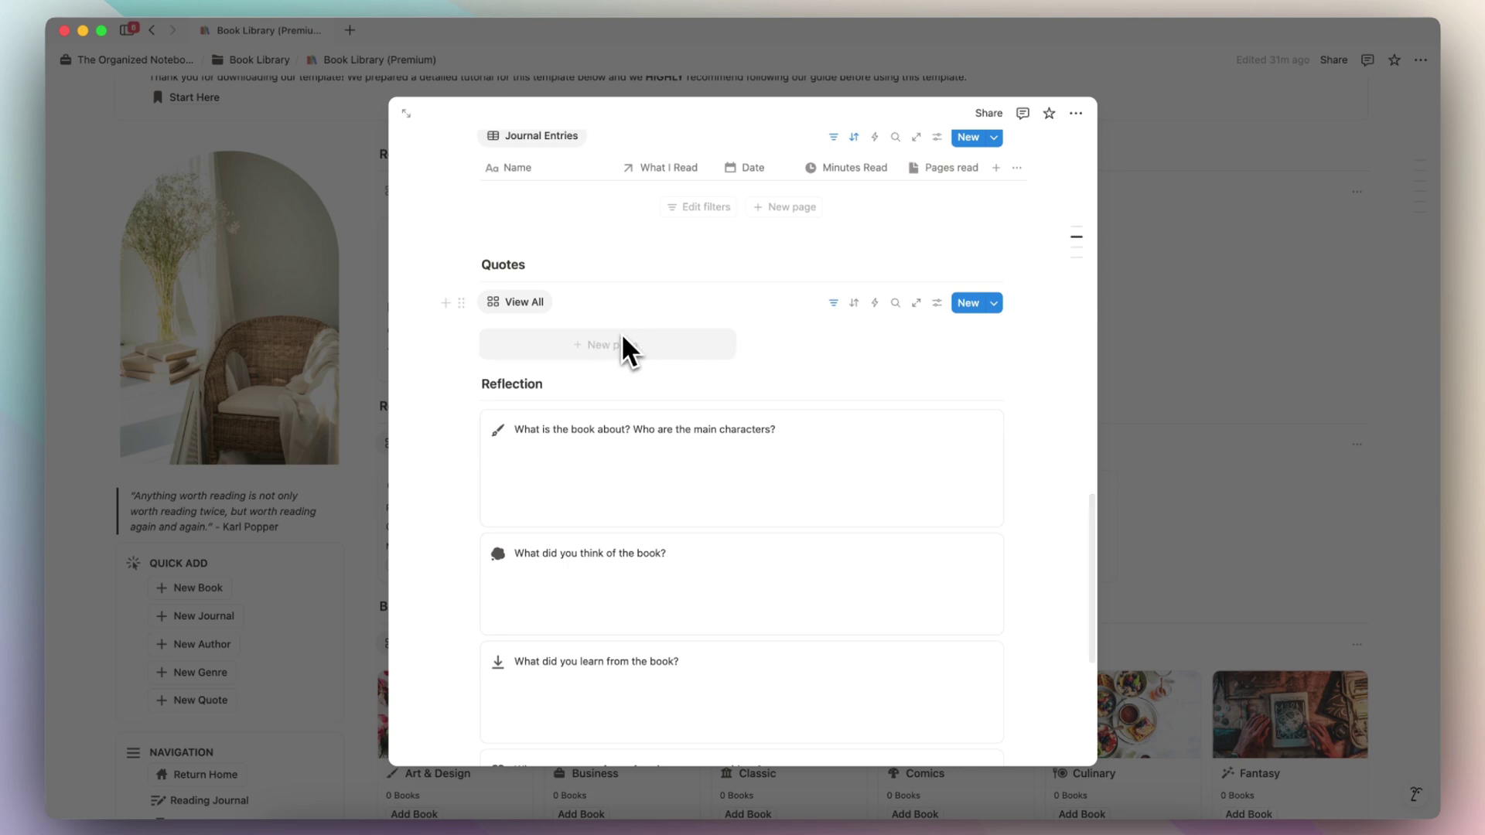
scroll(656, 355, down, 4)
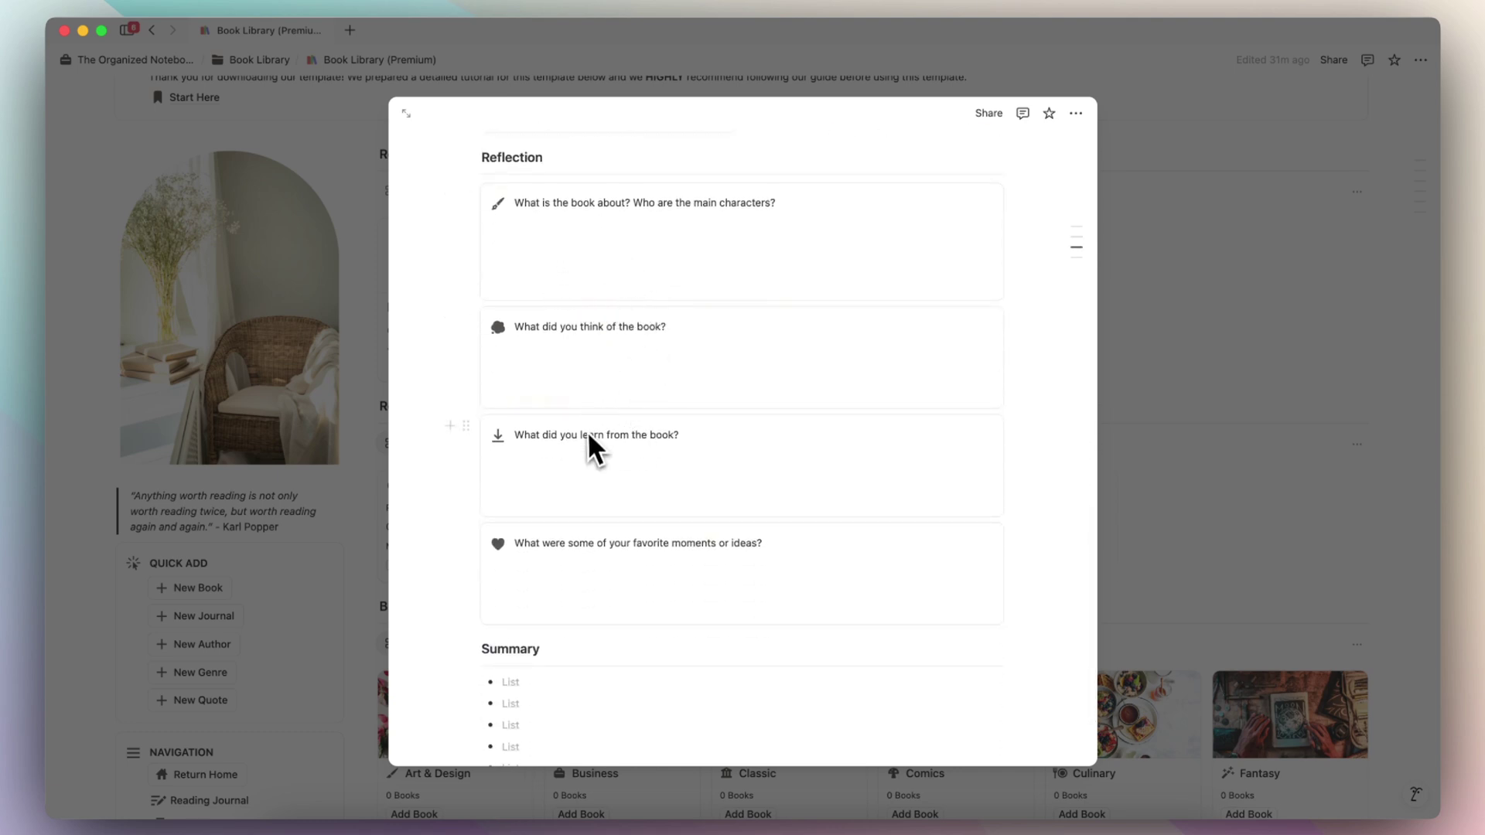
scroll(591, 464, down, 3)
scroll(957, 401, up, 10)
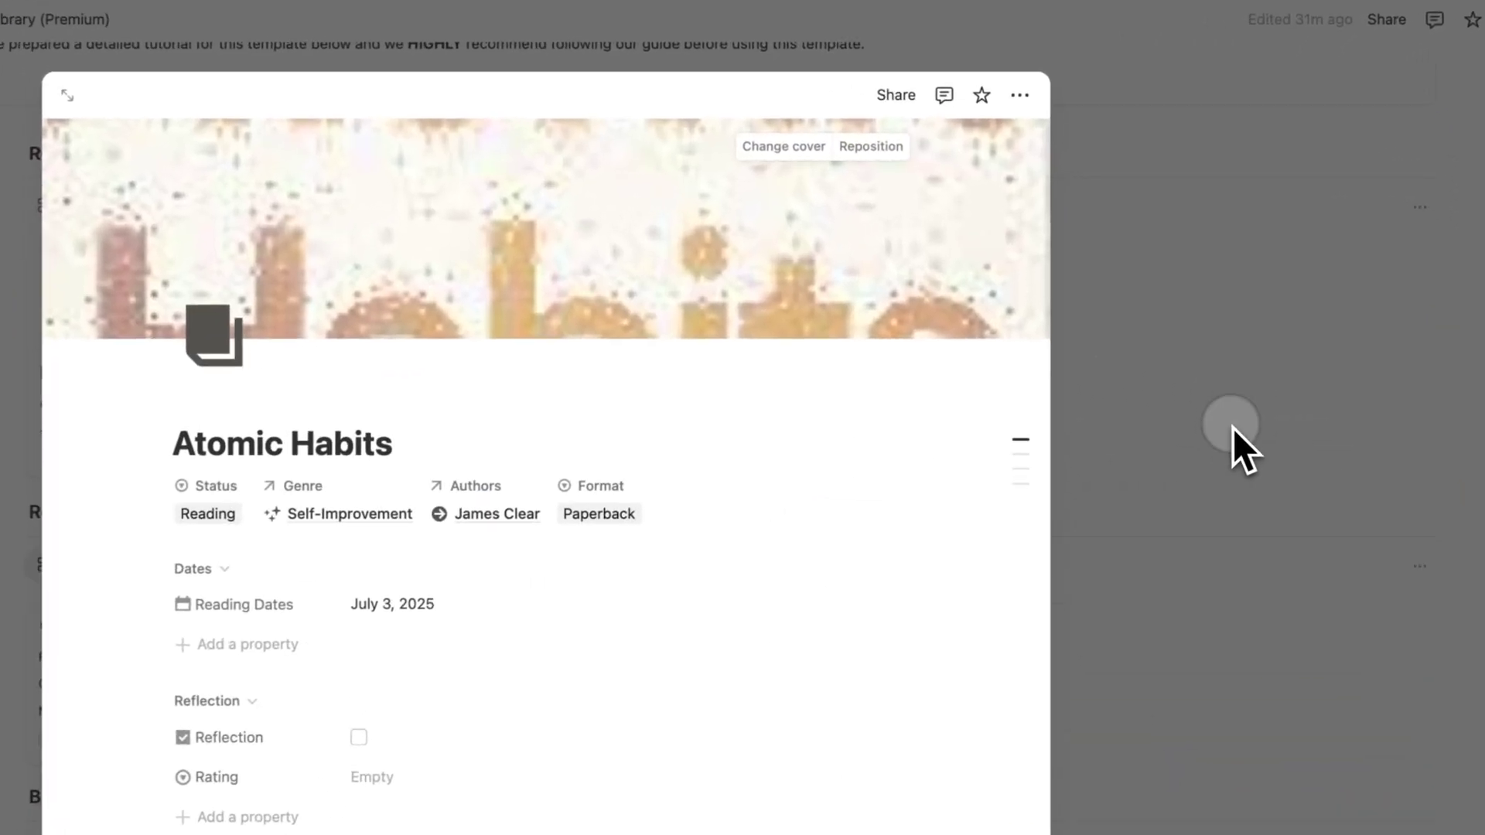
Close the Atomic Habits page and show the Reading Now books in the Reading Dashboard
click(1223, 360)
click(357, 226)
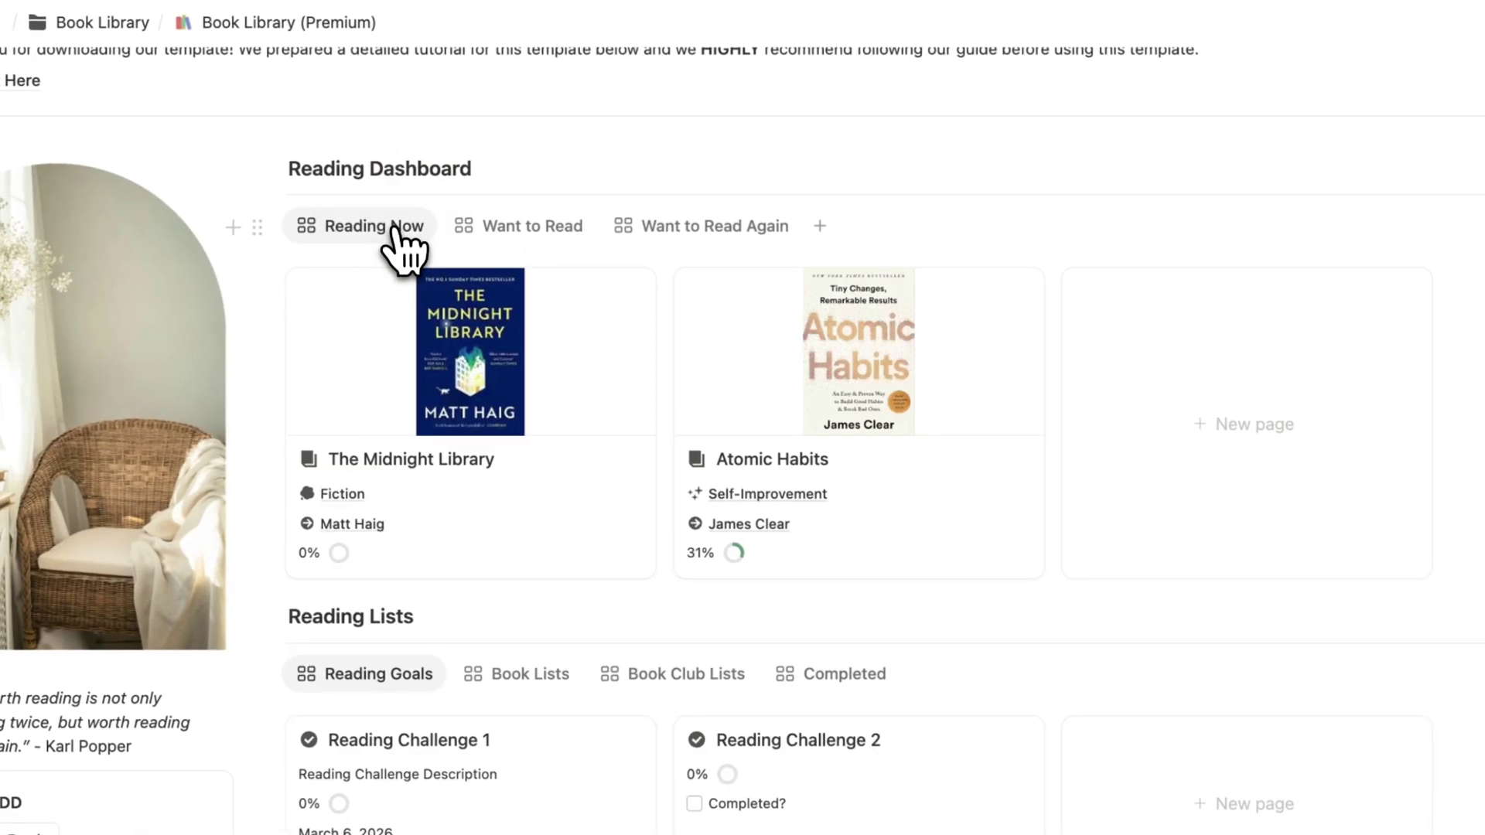
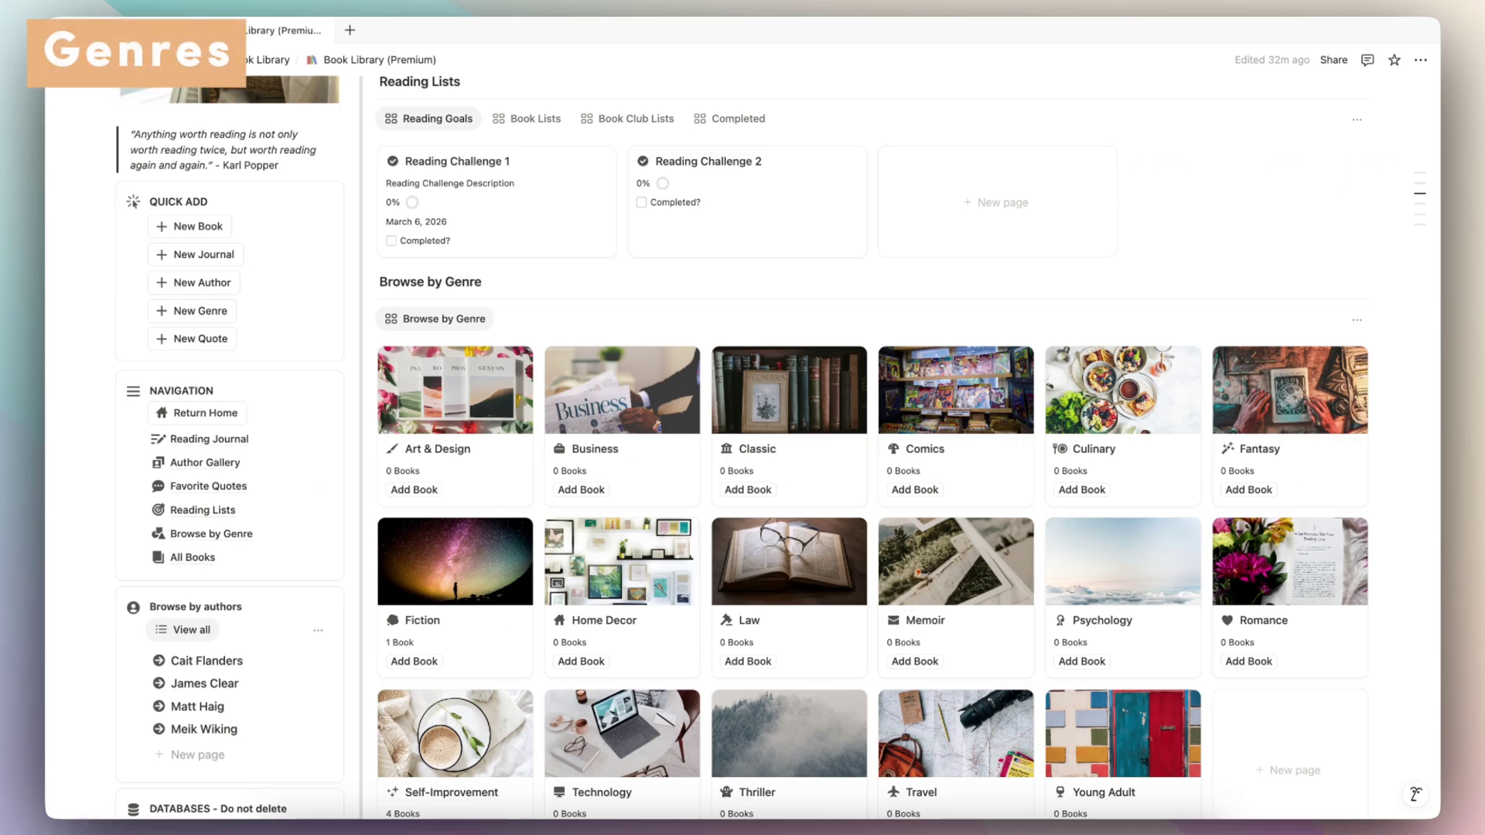
Create a new book page from the Reading Now view of the Reading Dashboard
scroll(480, 159, up, 5)
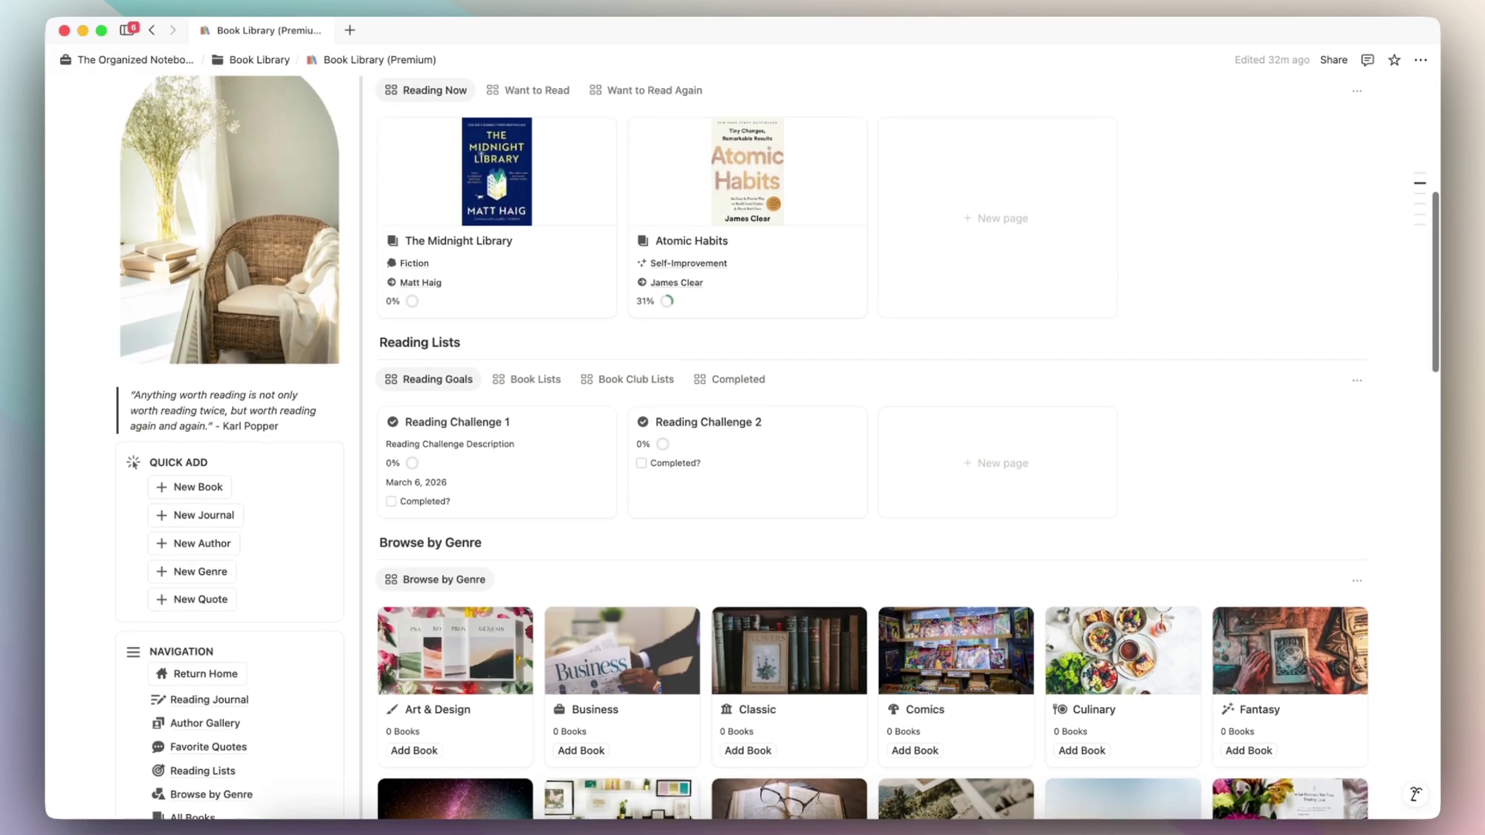
scroll(480, 159, down, 10)
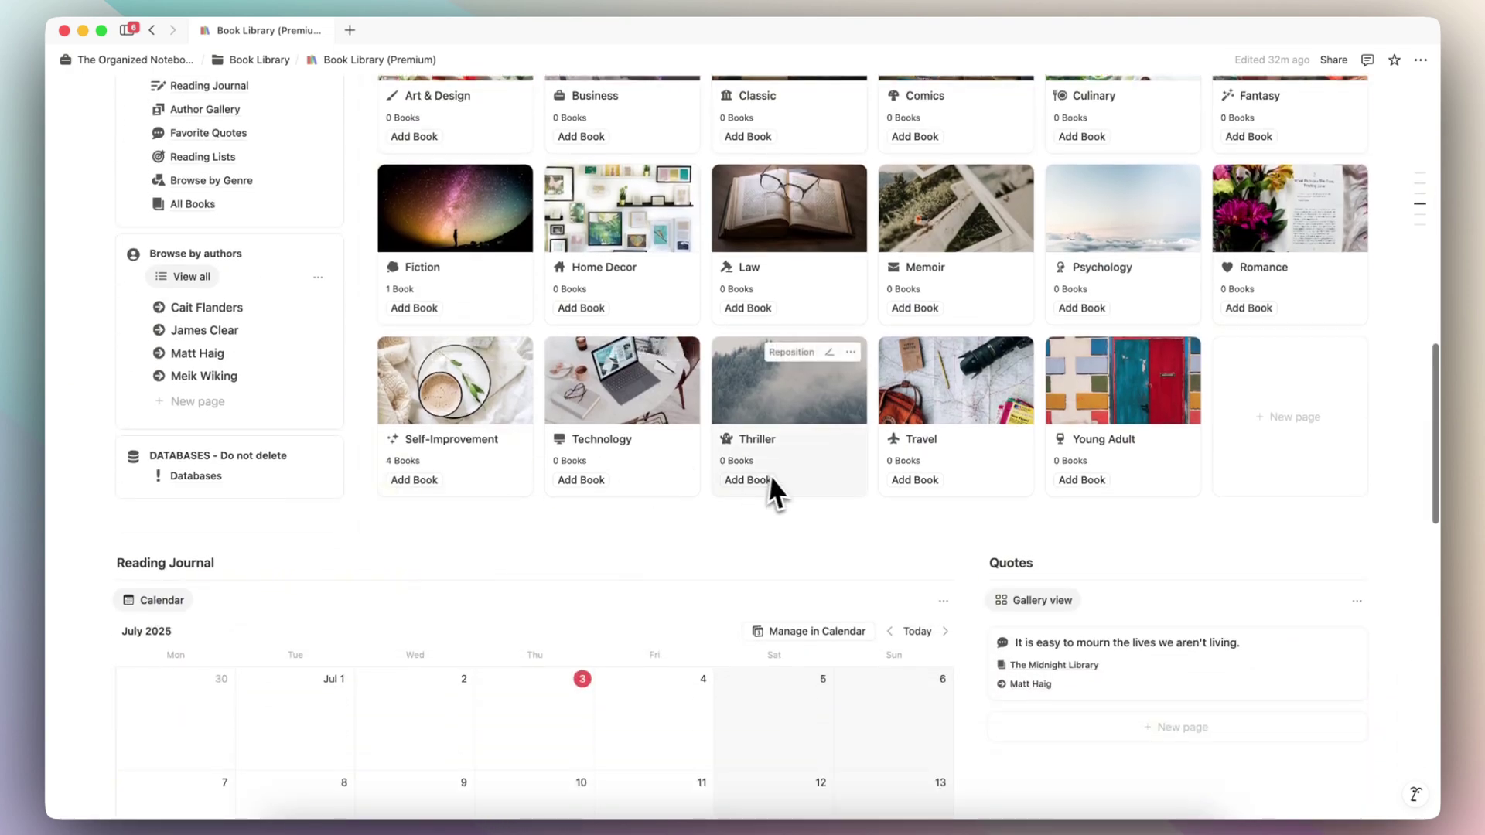
scroll(1260, 425, up, 10)
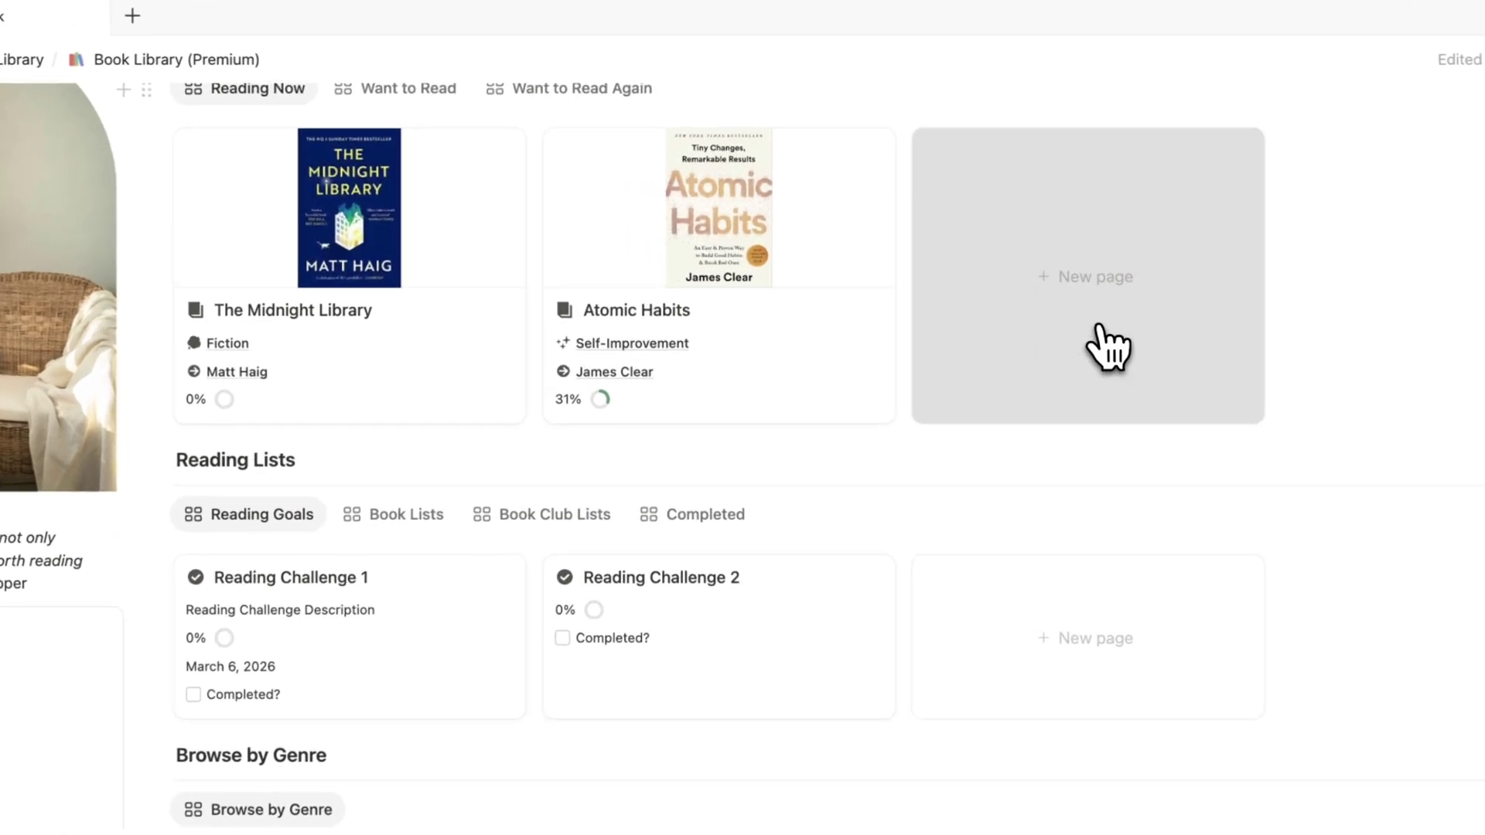
click(1031, 249)
Create a new genre named Sample Genre from the New Book page's Genre property and link it to the book
click(125, 363)
scroll(251, 575, down, 5)
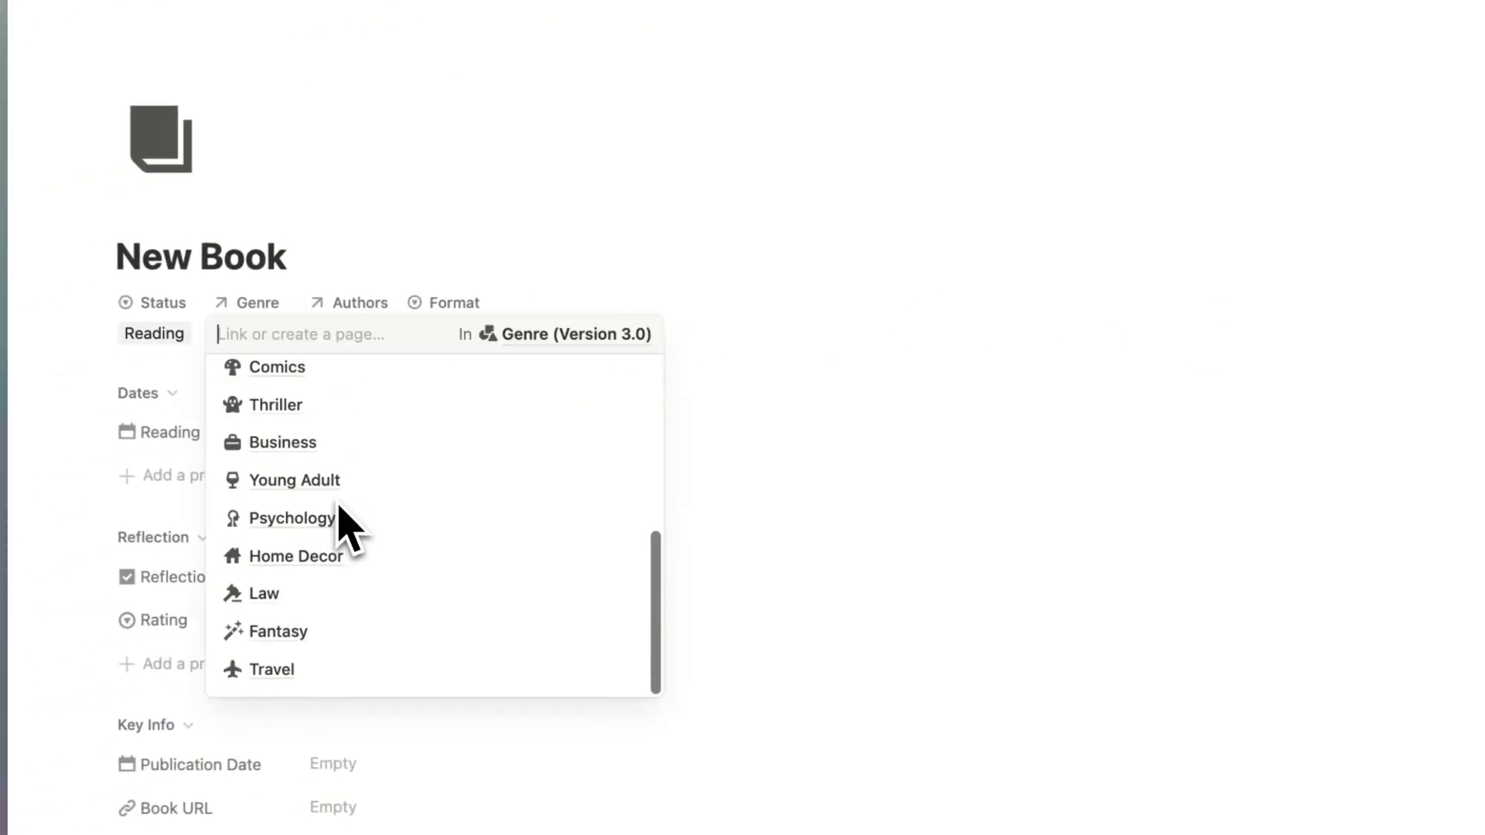
scroll(251, 575, up, 5)
text(S)
text(ample Ge)
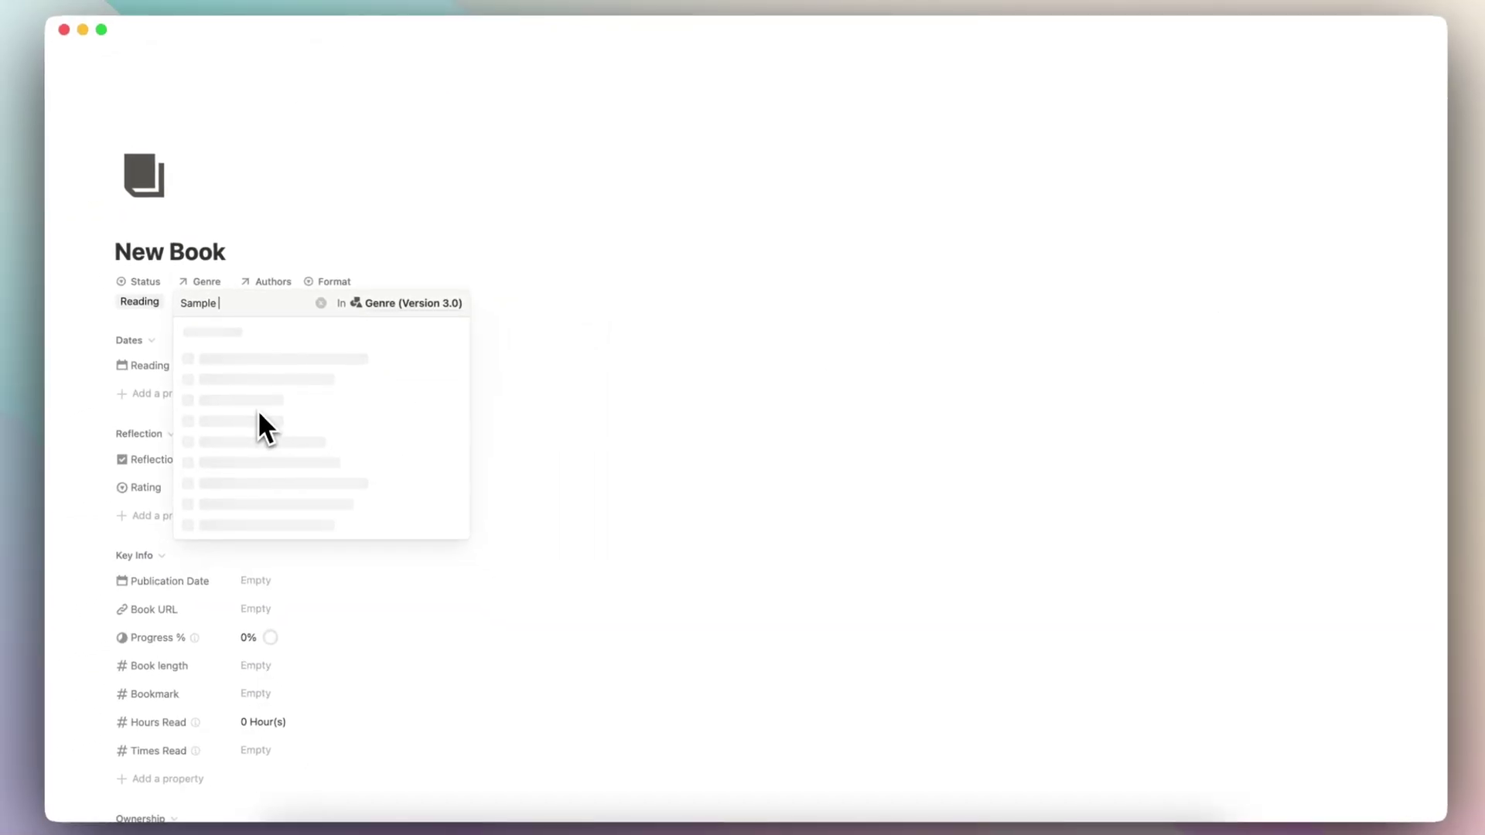
text(nre)
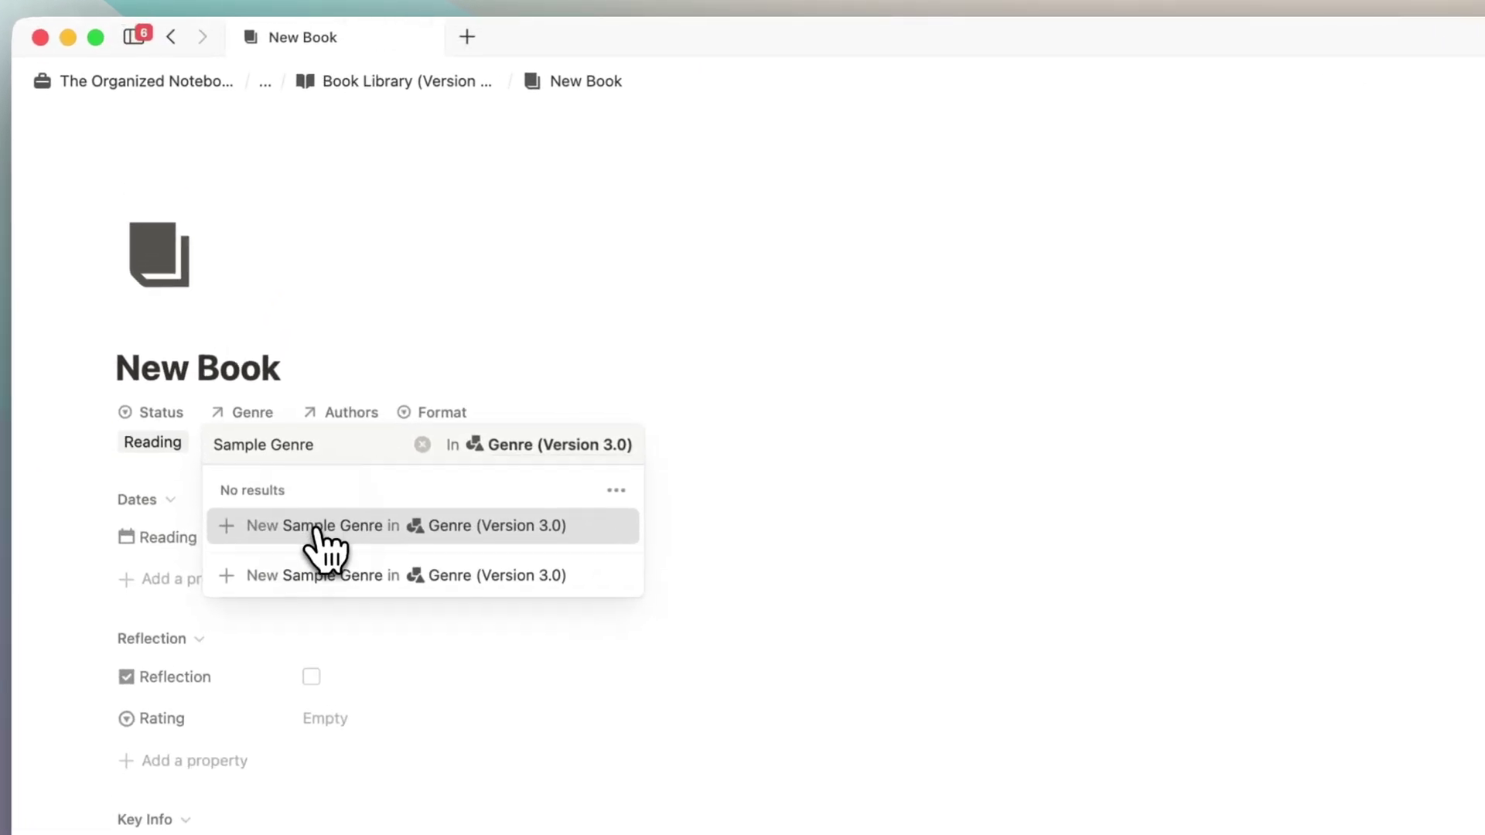
click(314, 529)
click(338, 404)
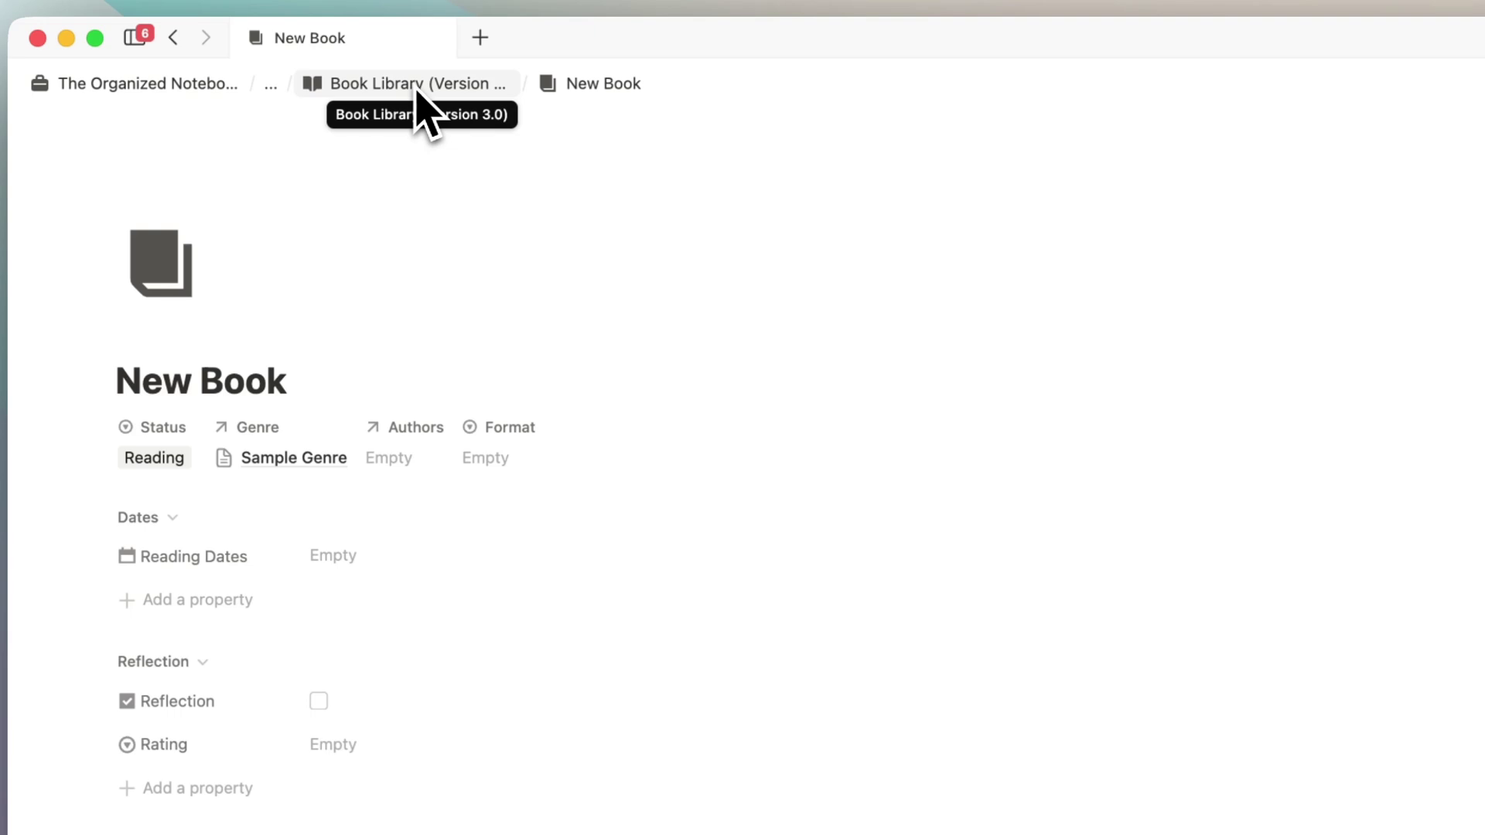
Return to the library home page, view the books linked on the Sample Genre page under Browse by Genre, and close that page
scroll(288, 114, down, 10)
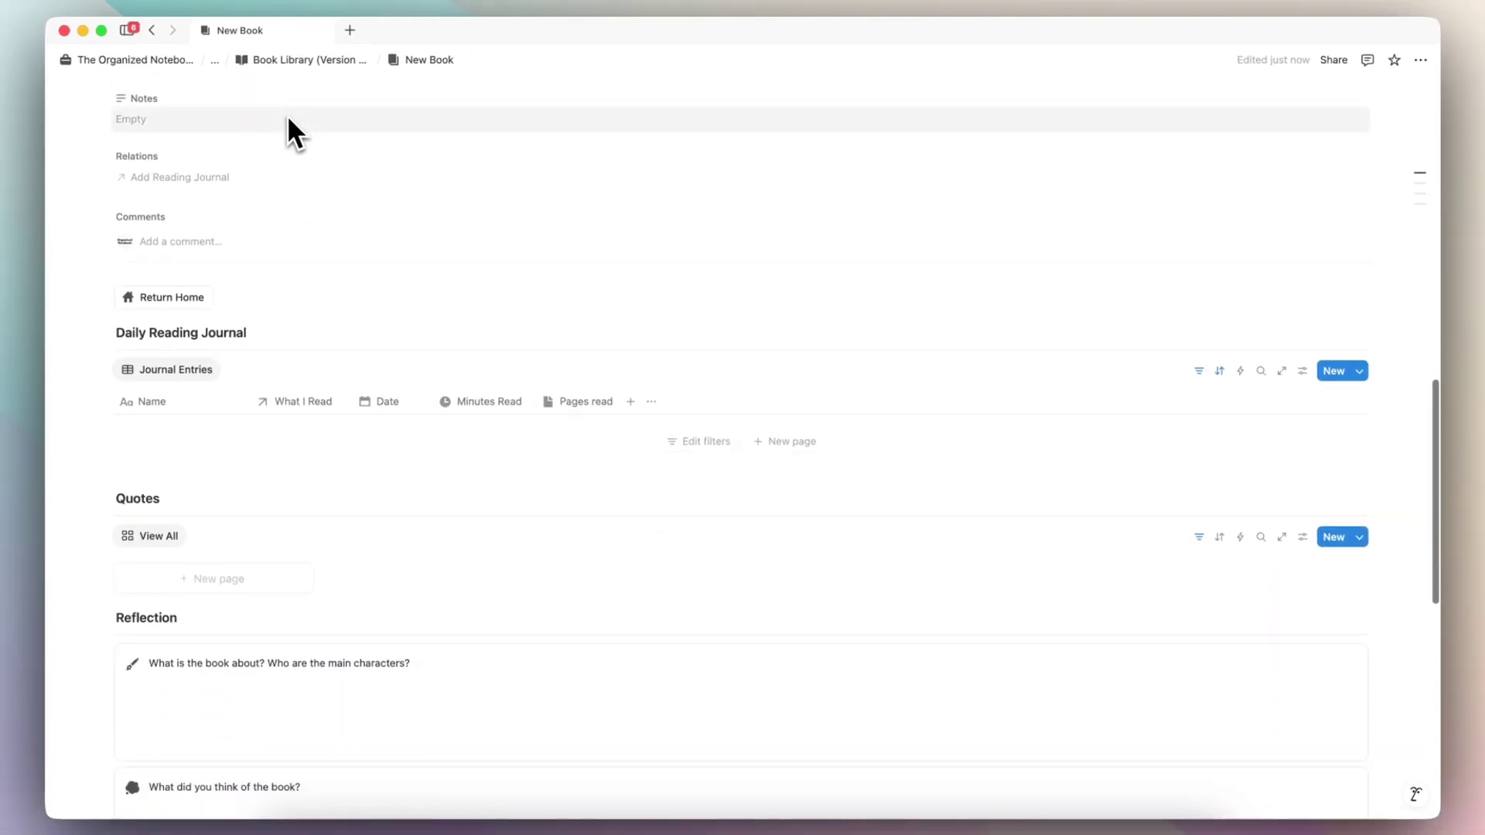
click(176, 298)
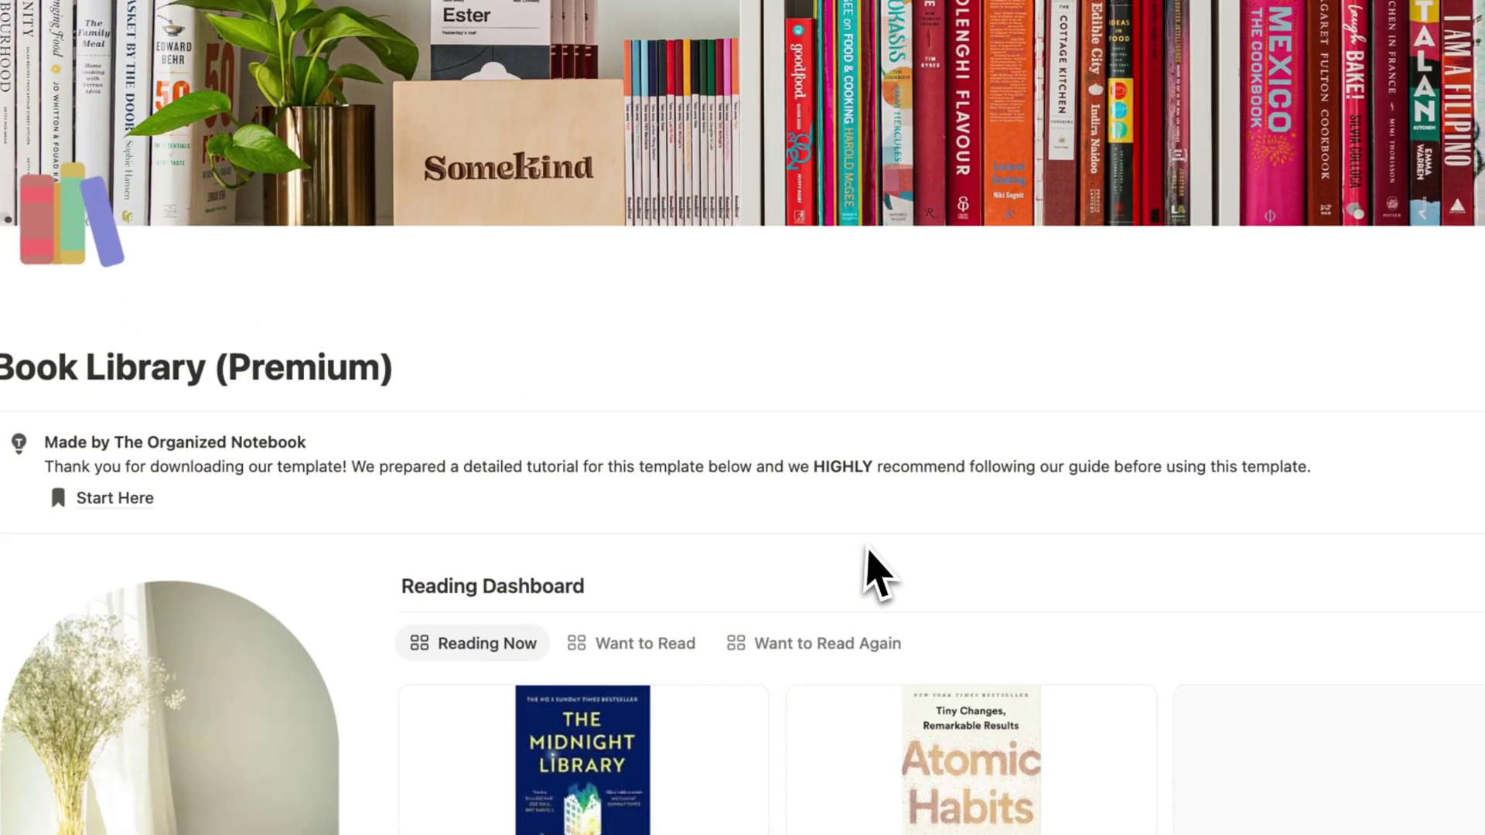
scroll(866, 571, down, 15)
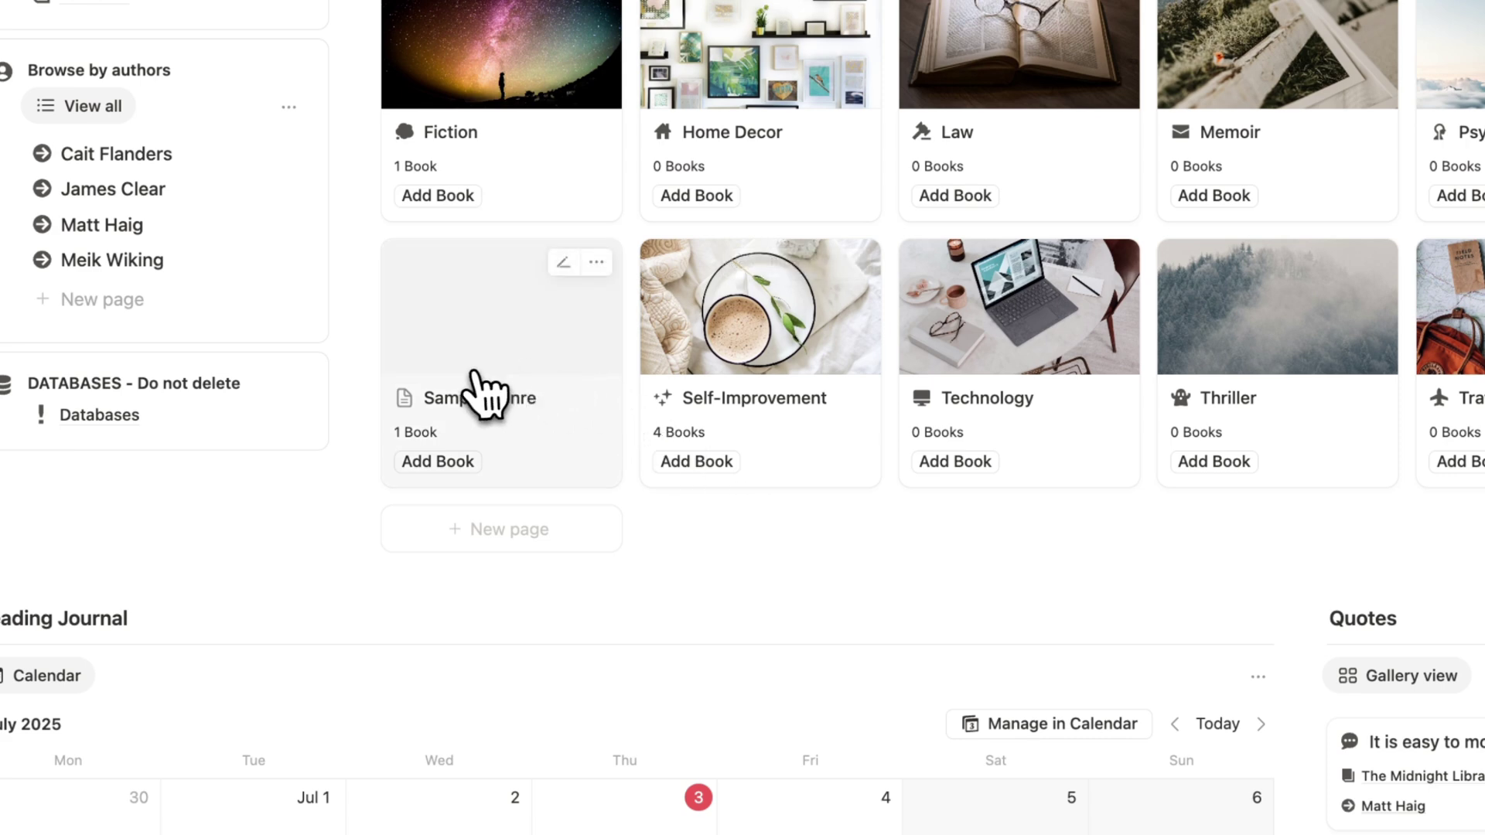
click(481, 345)
scroll(542, 434, down, 3)
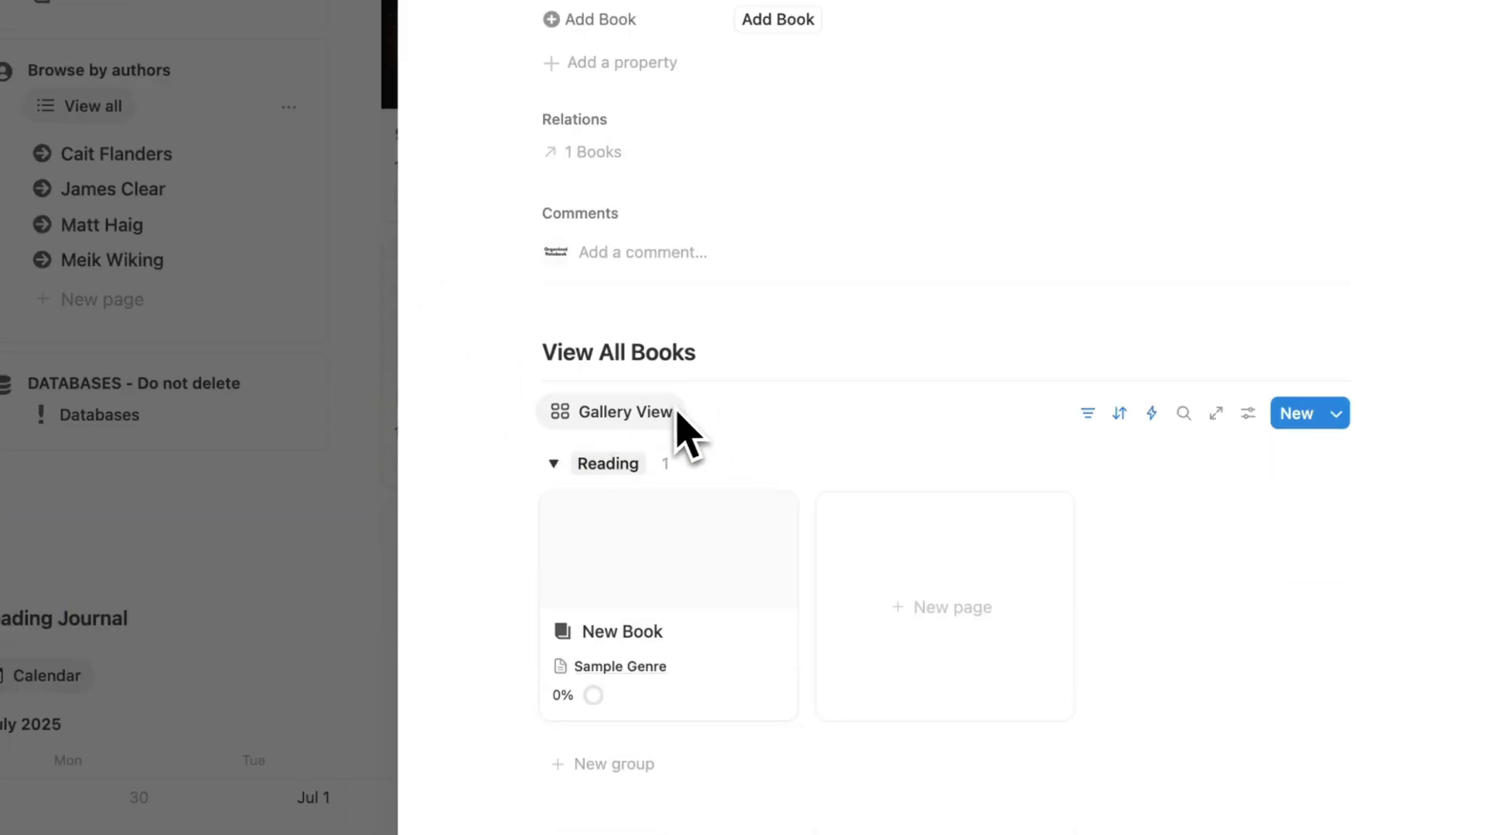
scroll(635, 421, up, 3)
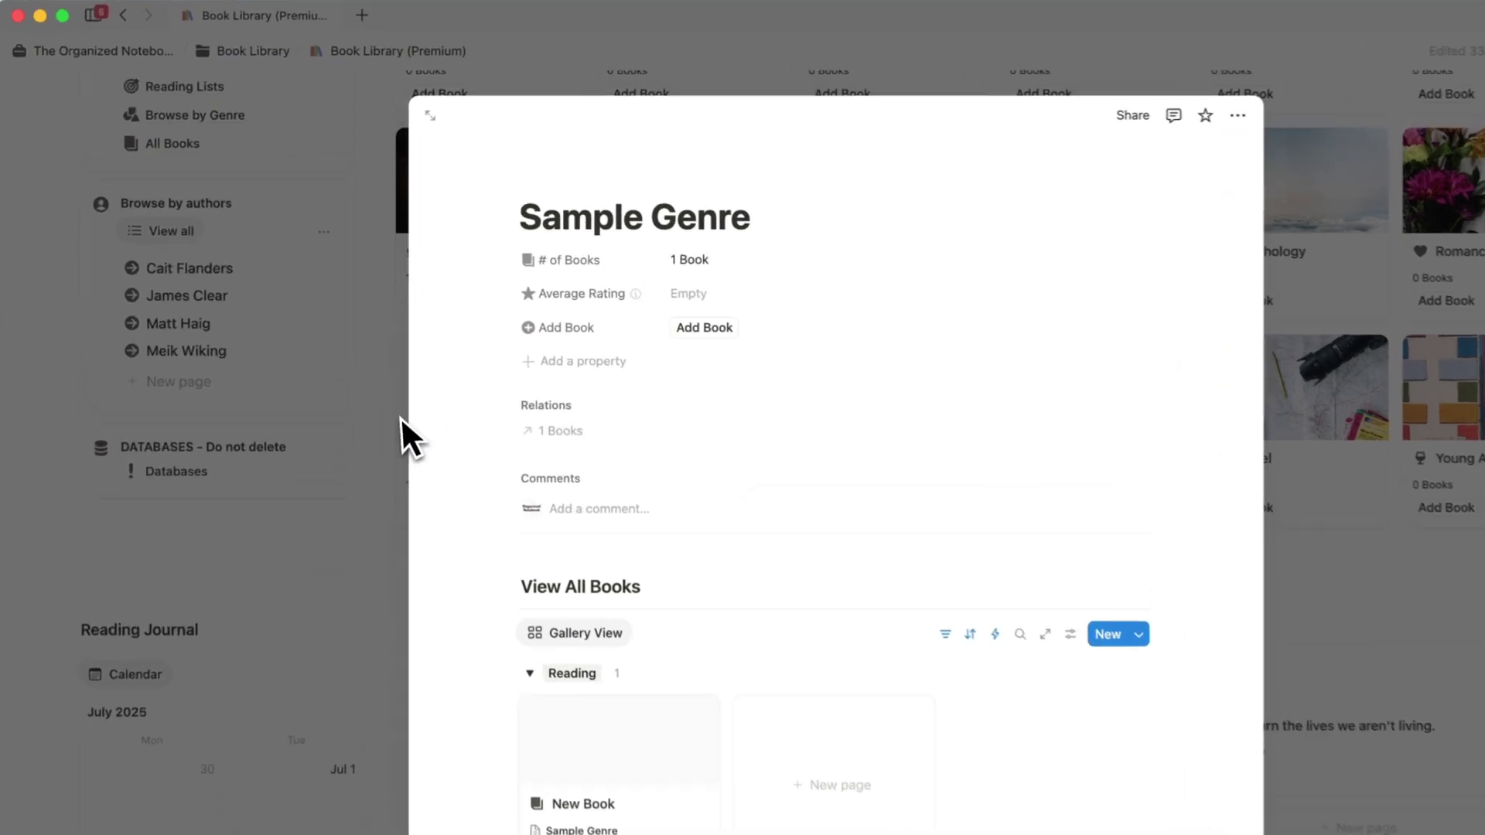
click(379, 380)
Reopen the Sample Genre page to view its icon and cover options, and close it without adding either
mouse_move(547, 523)
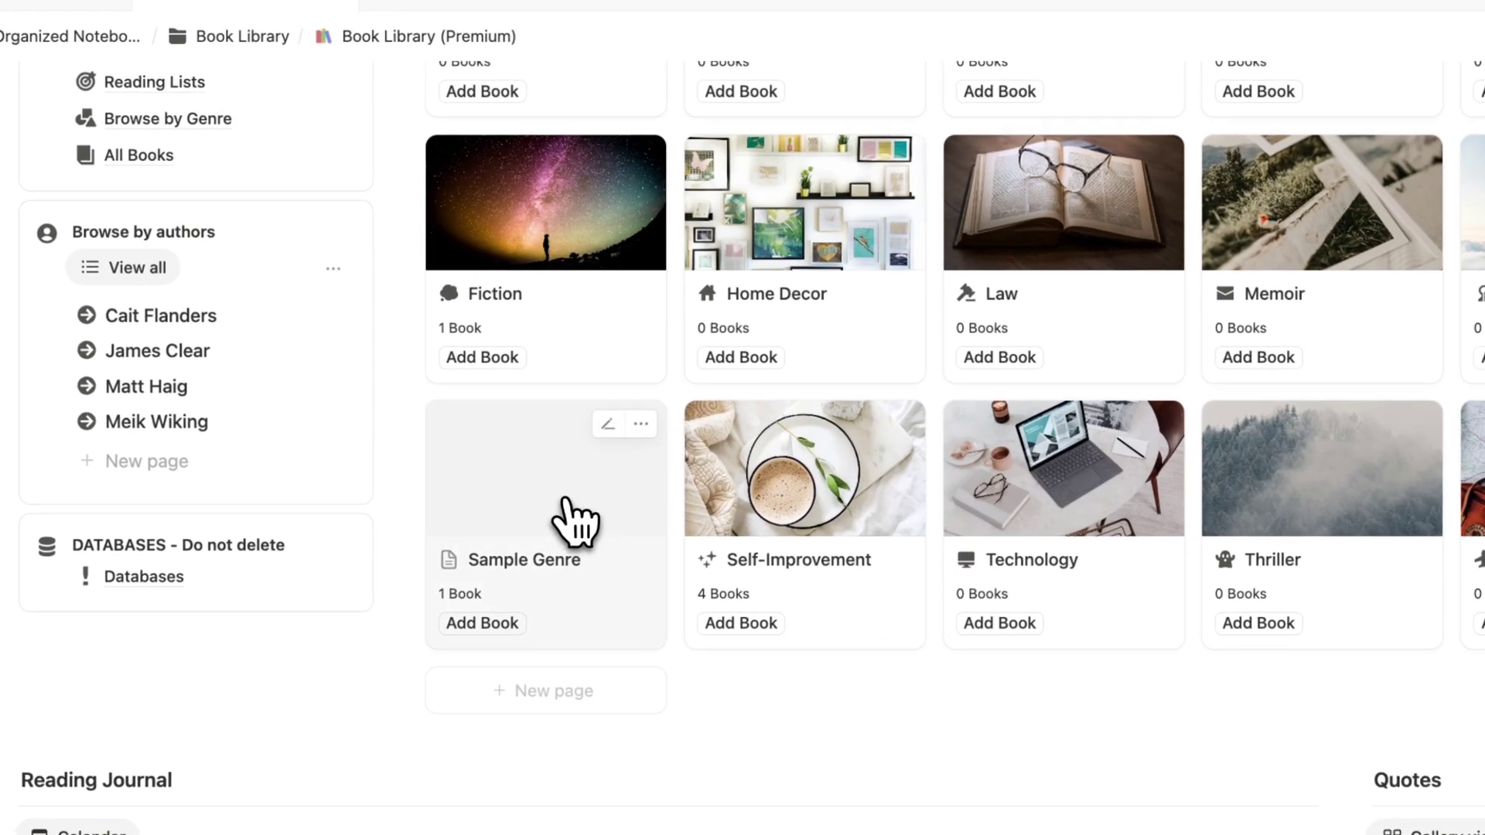
click(600, 478)
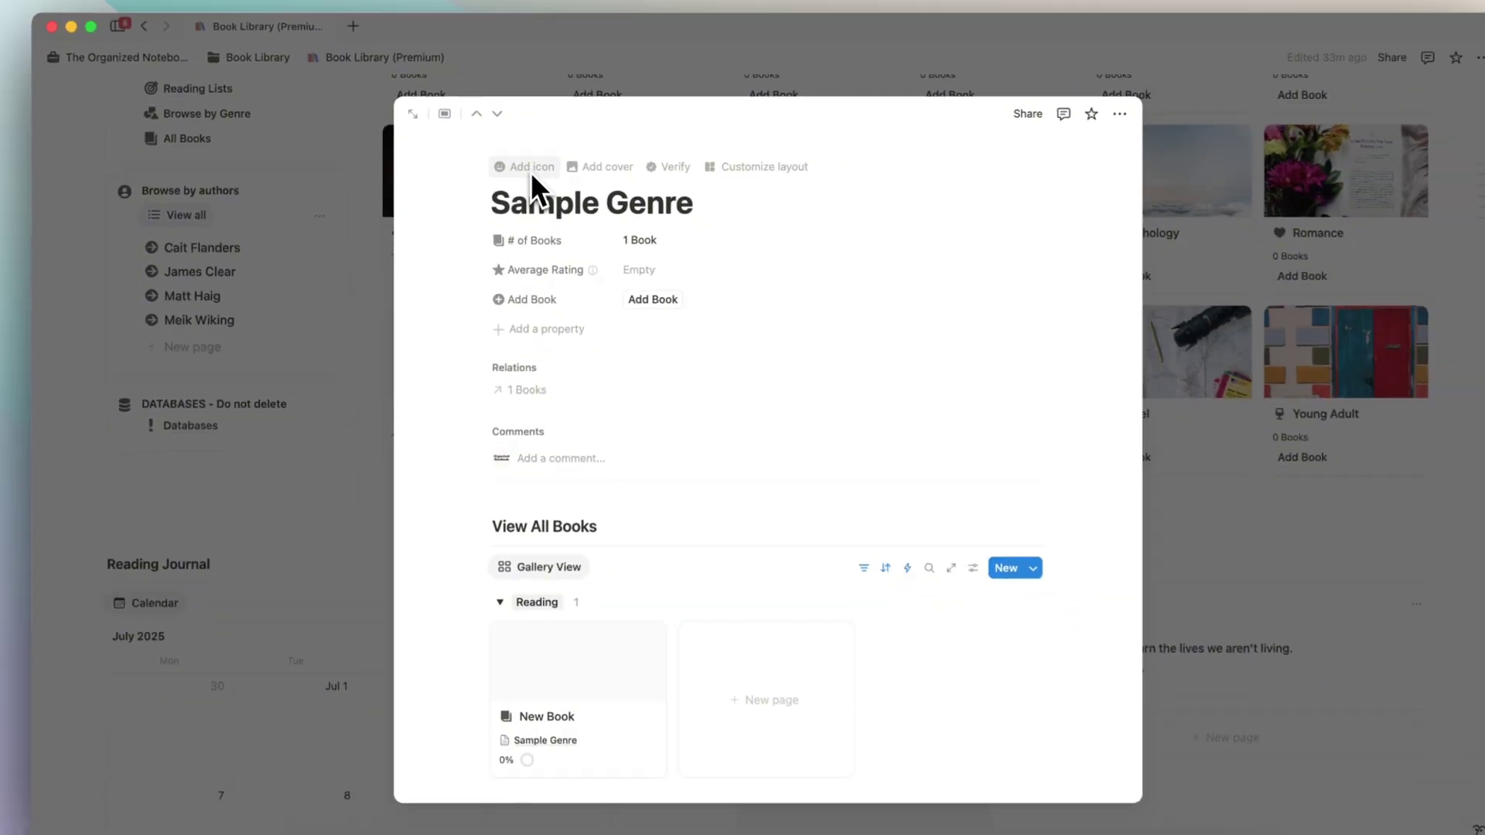
click(372, 354)
Open the Browse by Genre page from the Navigation section and examine its genre gallery and All Books chart
scroll(373, 354, up, 4)
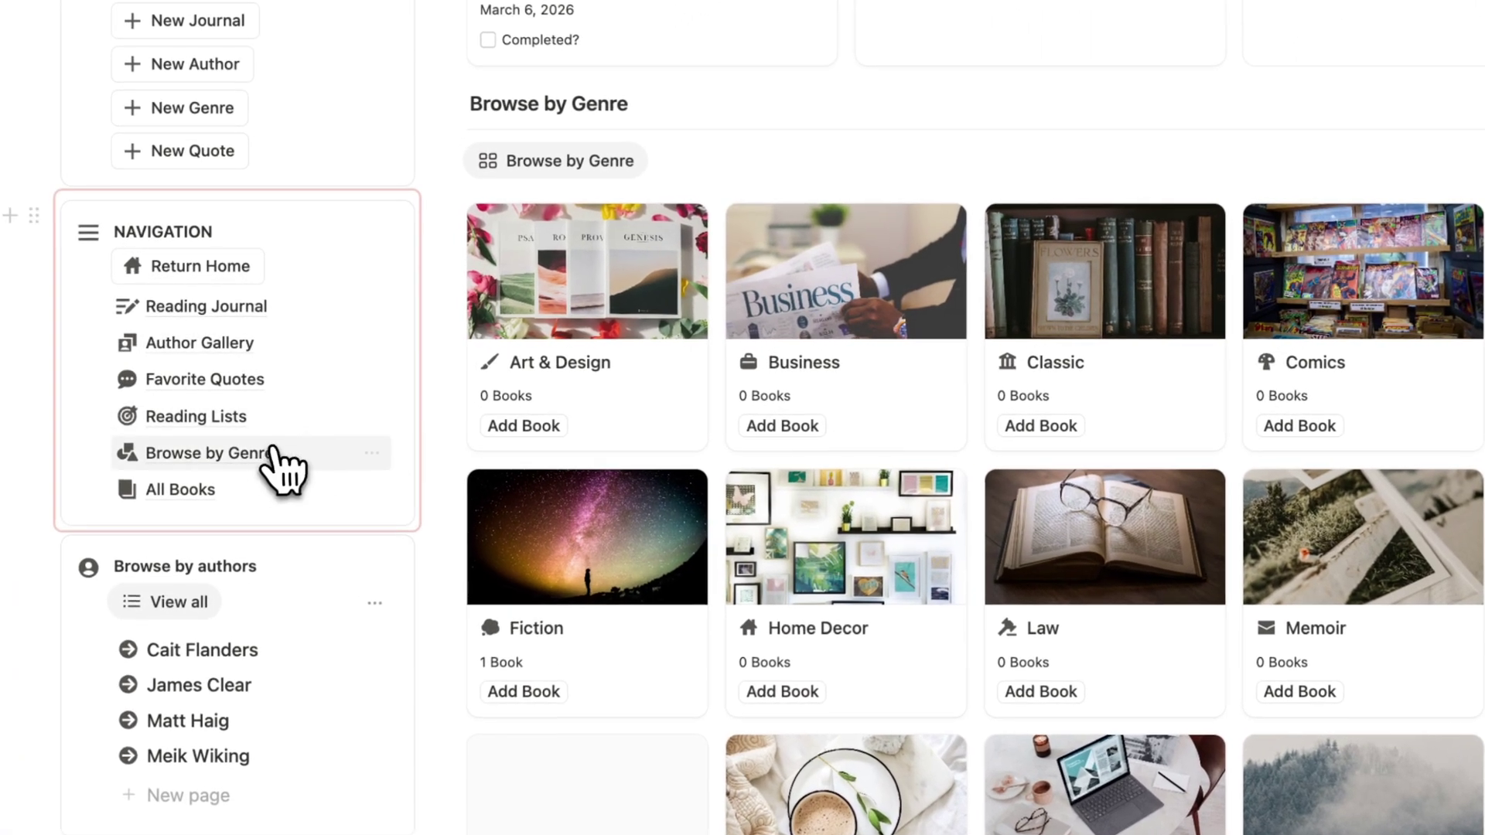
click(251, 463)
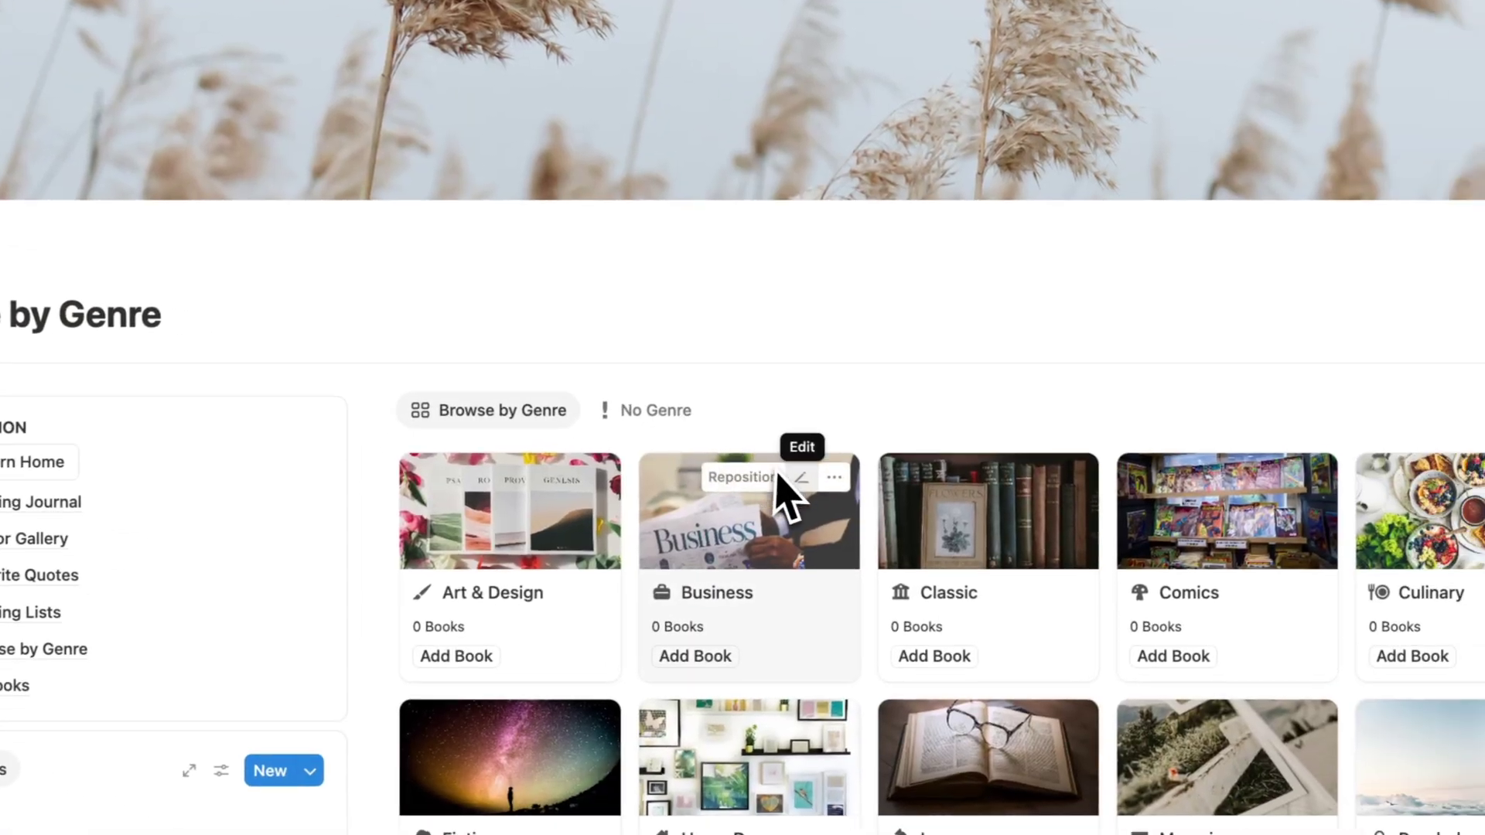
scroll(785, 497, down, 5)
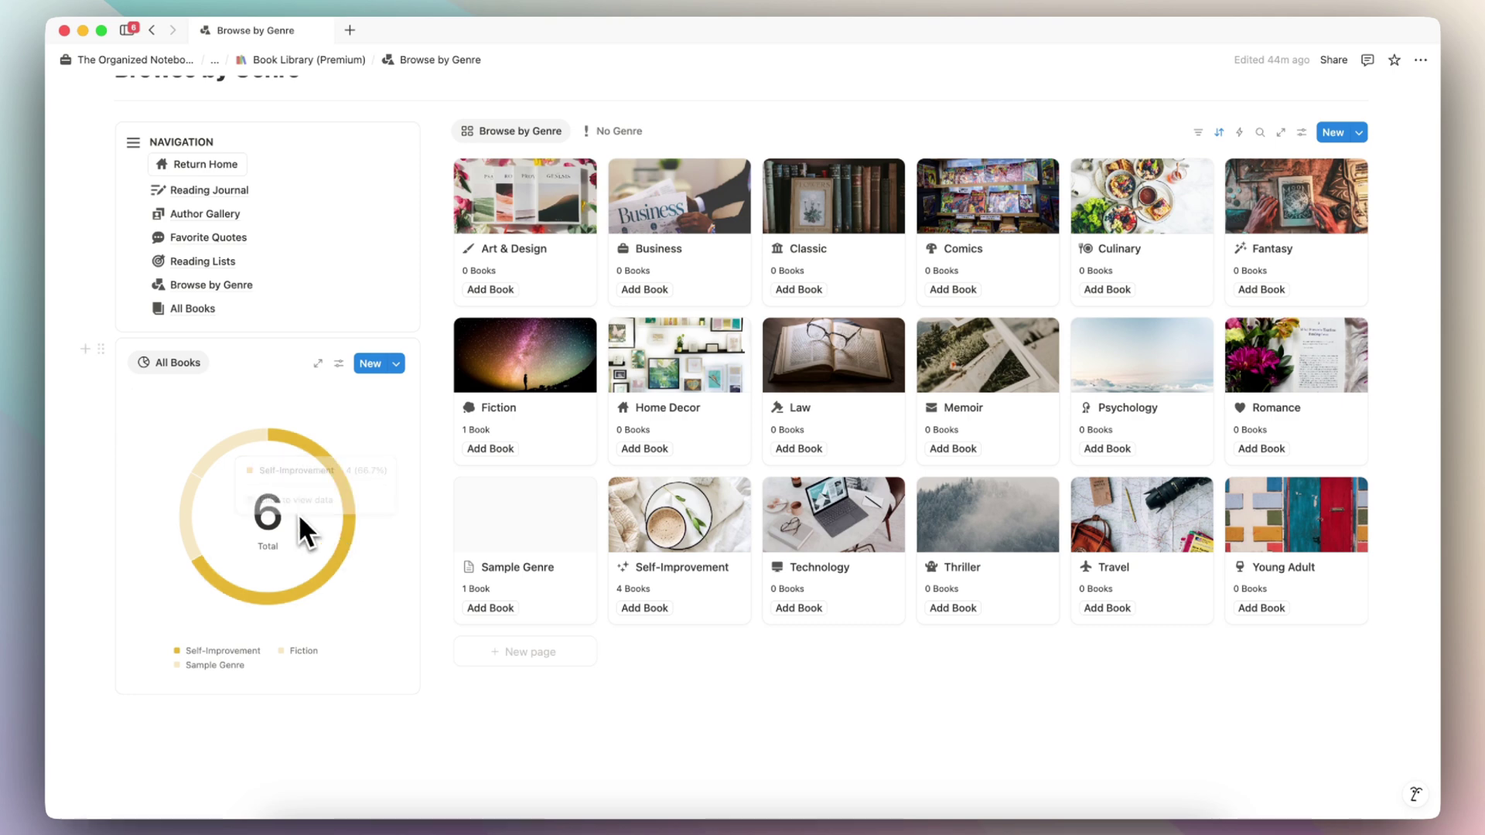
mouse_move(218, 456)
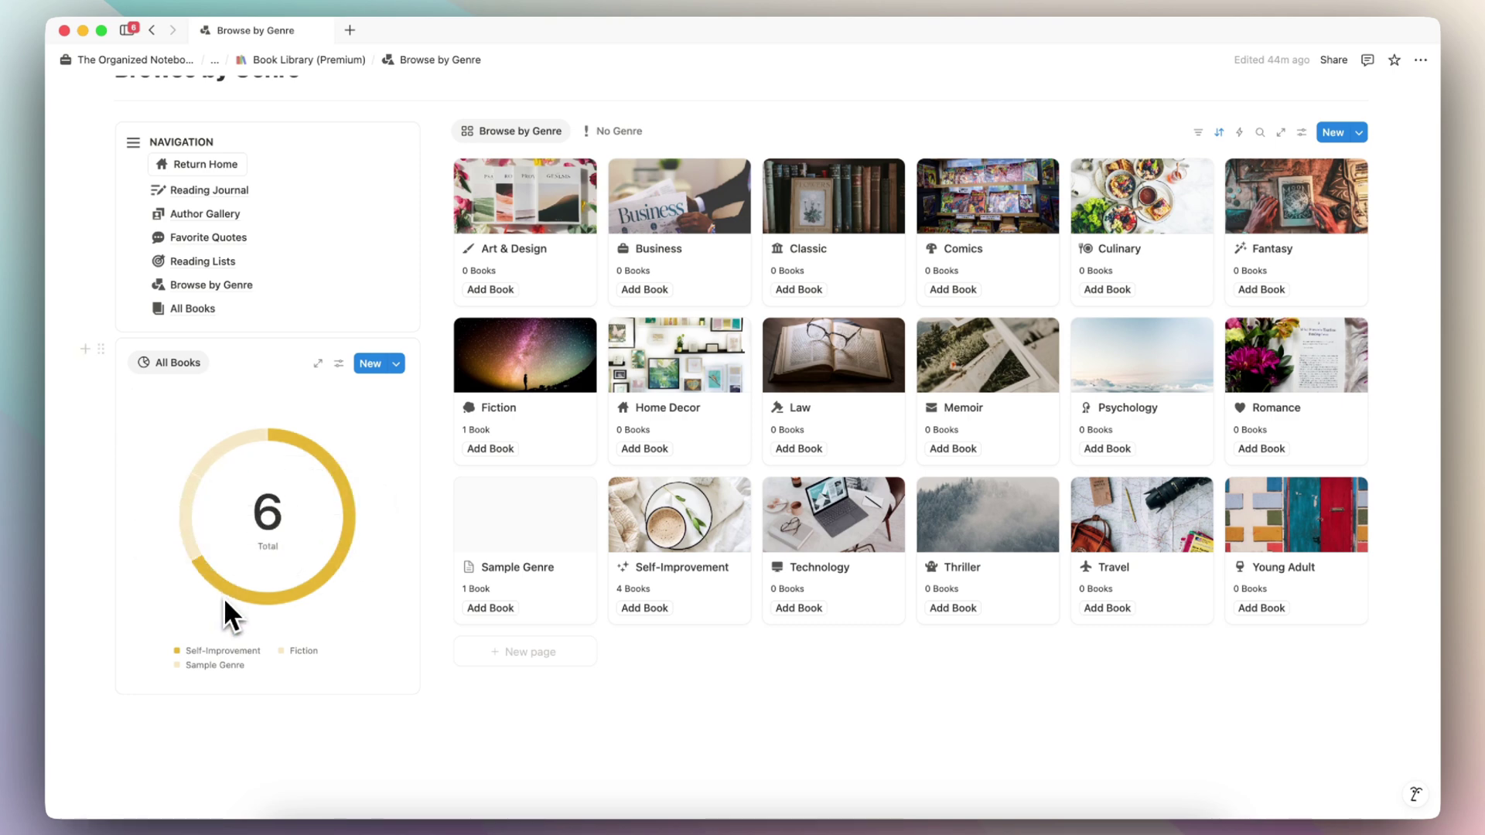
mouse_move(329, 578)
Go back to the Book Library (Premium) home page and open the Reading Journal page
key(super+bracketleft)
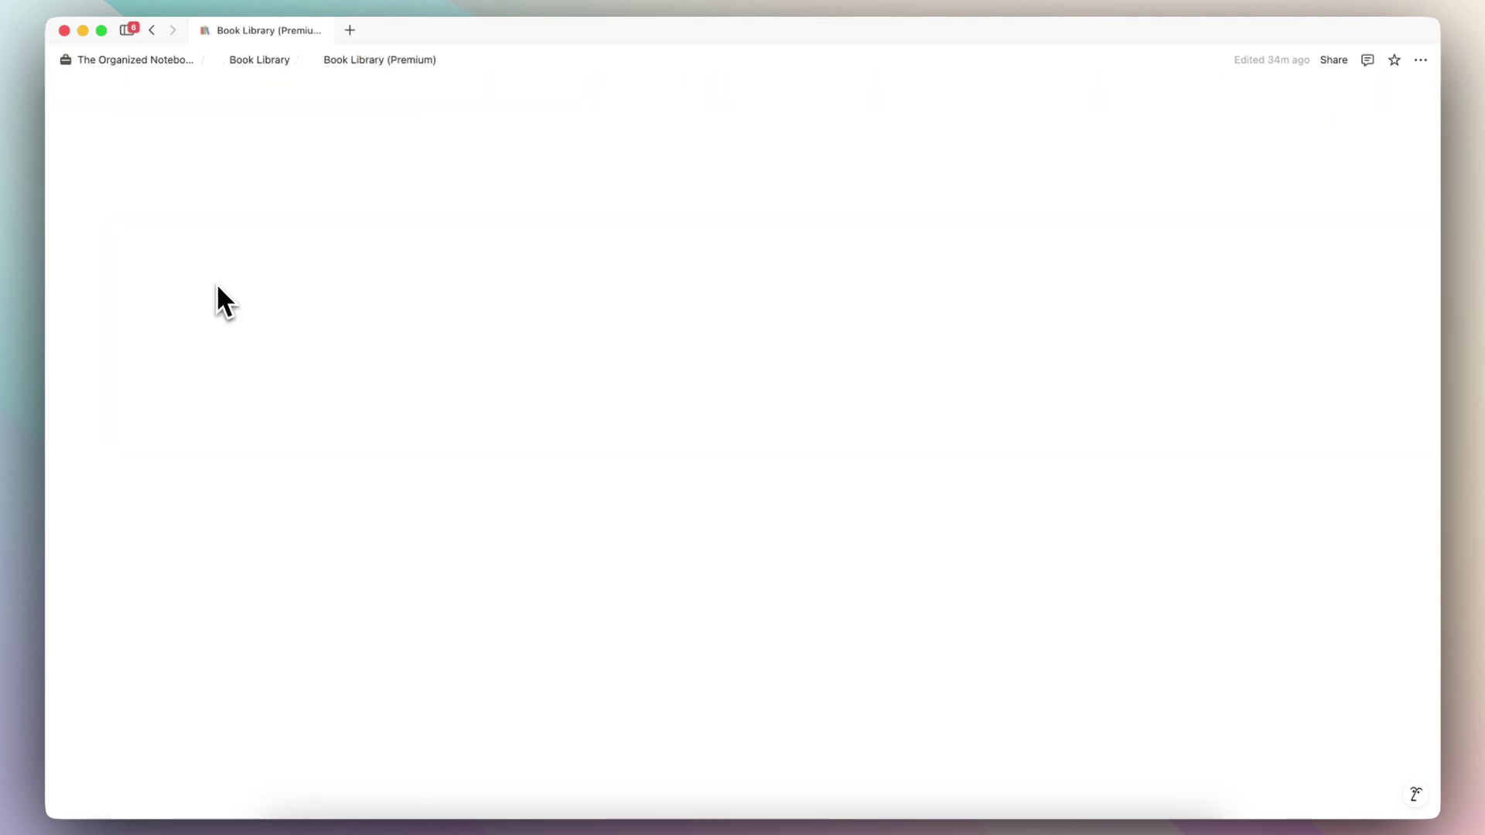
scroll(355, 415, down, 10)
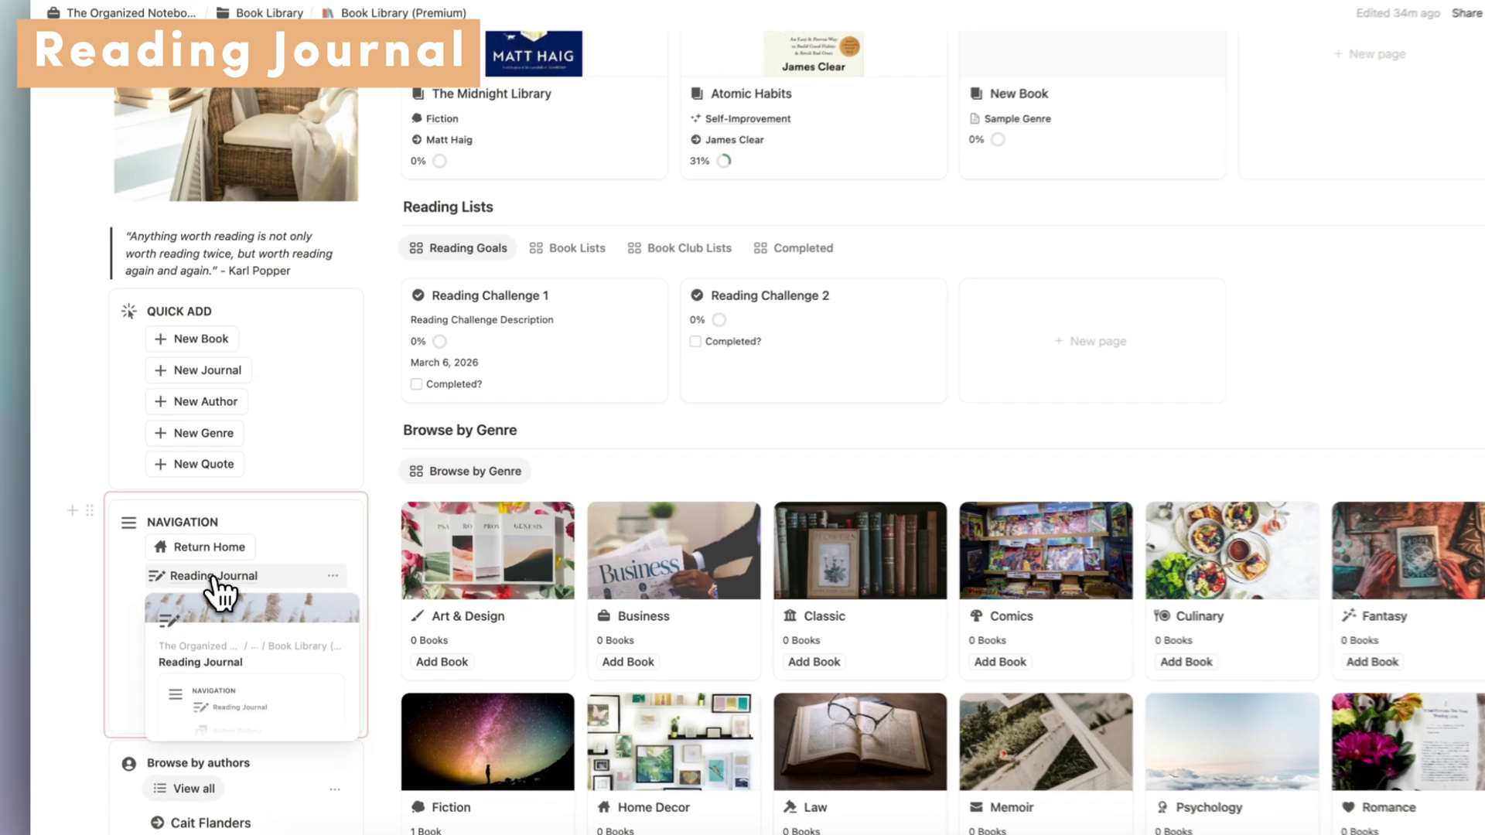
click(208, 565)
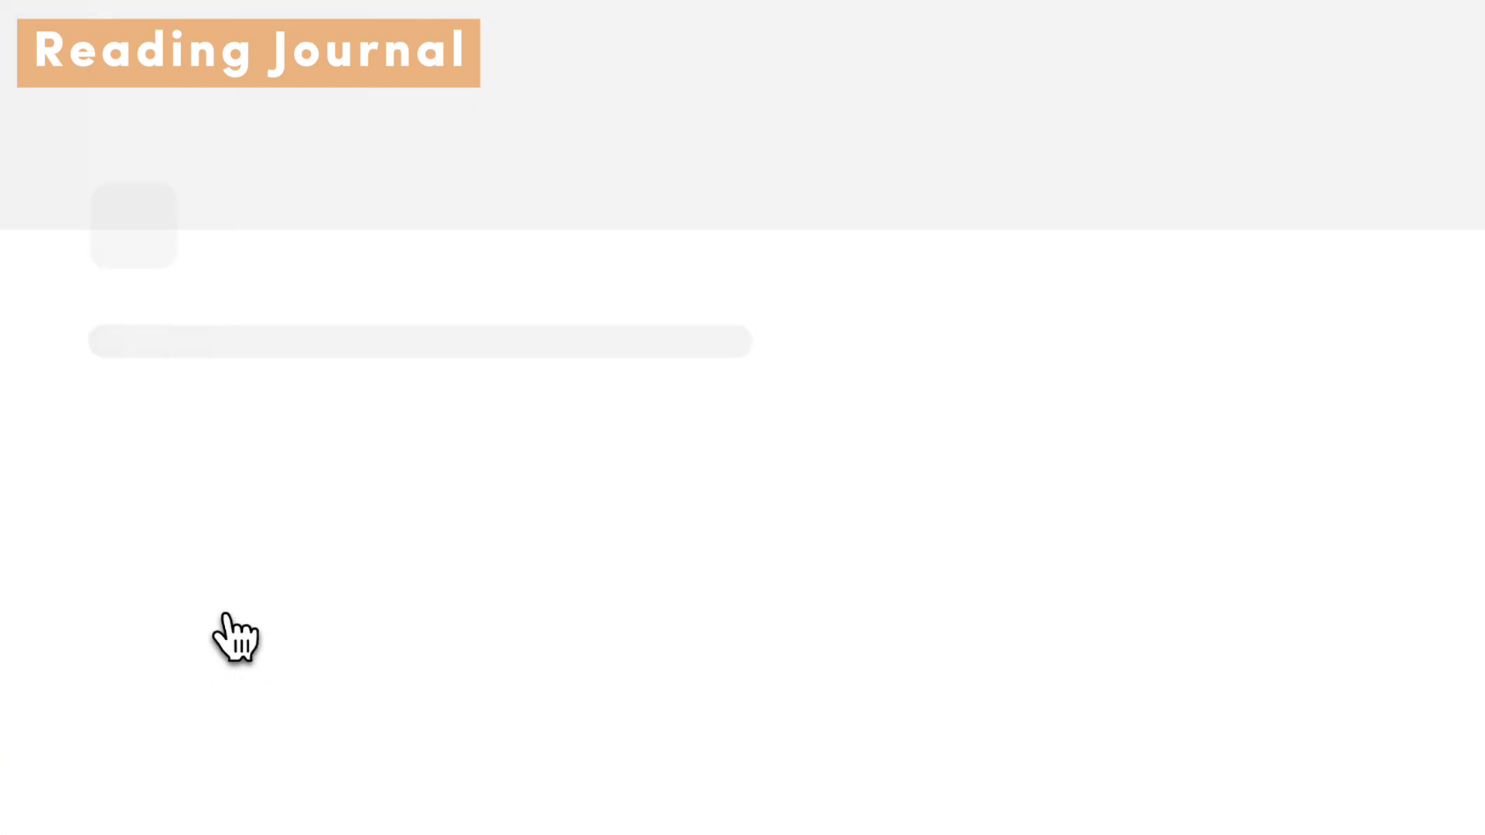
scroll(686, 325, down, 2)
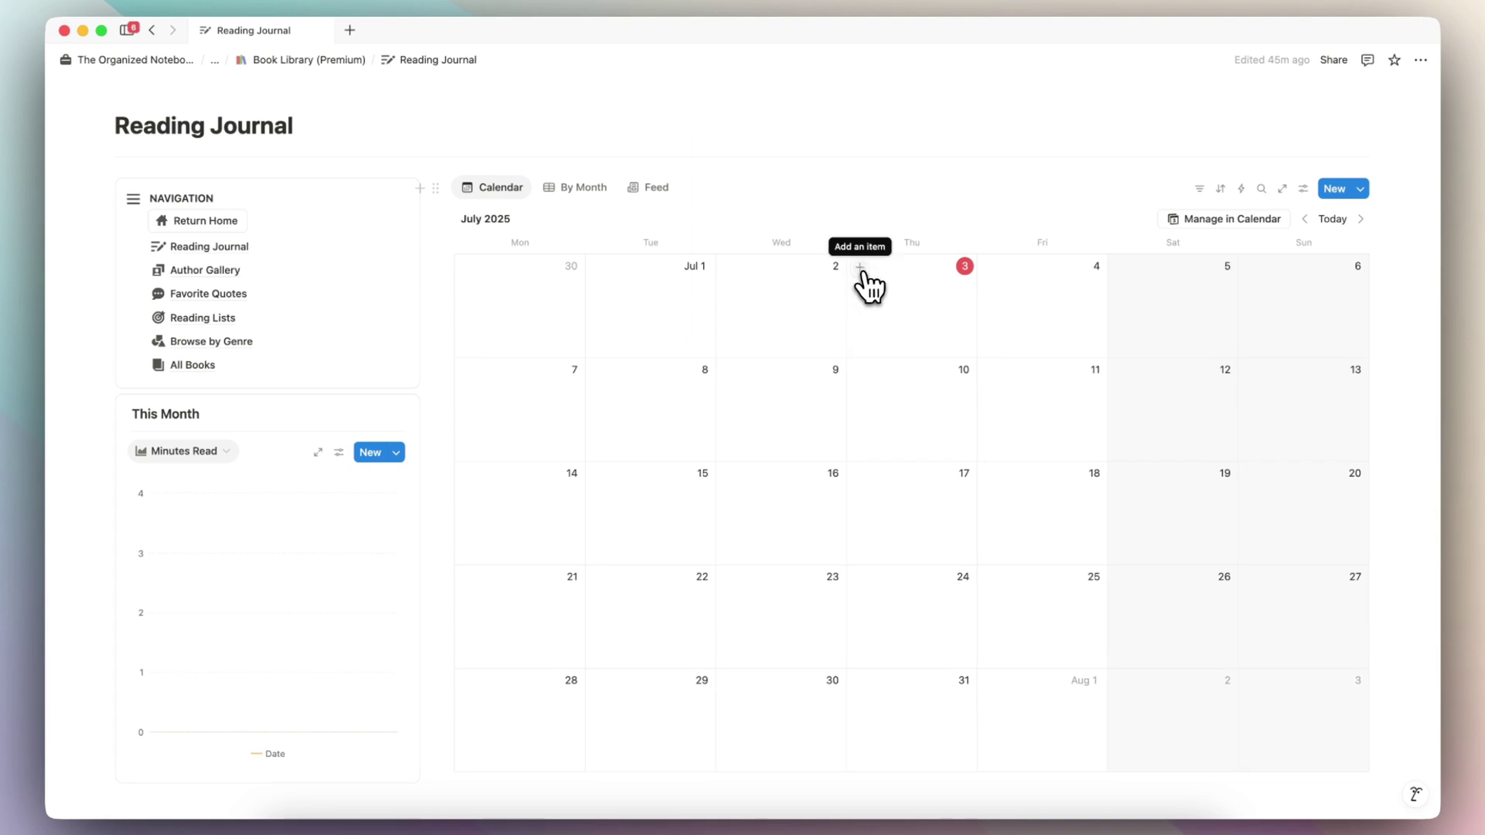
Add a journal entry for July 3, 2025 in the calendar and link Atomic Habits as What I Read
click(860, 268)
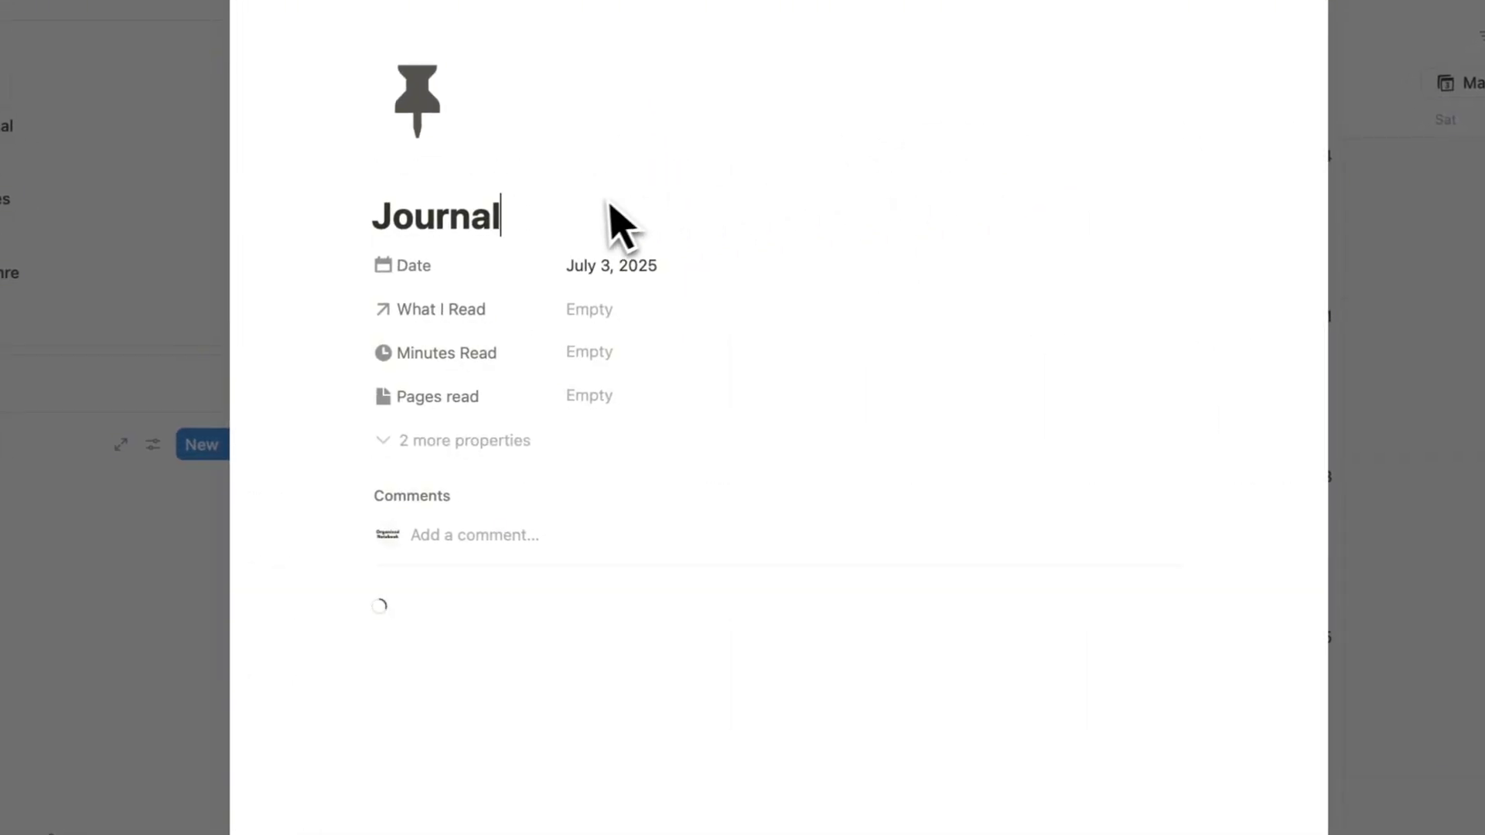
scroll(539, 665, down, 3)
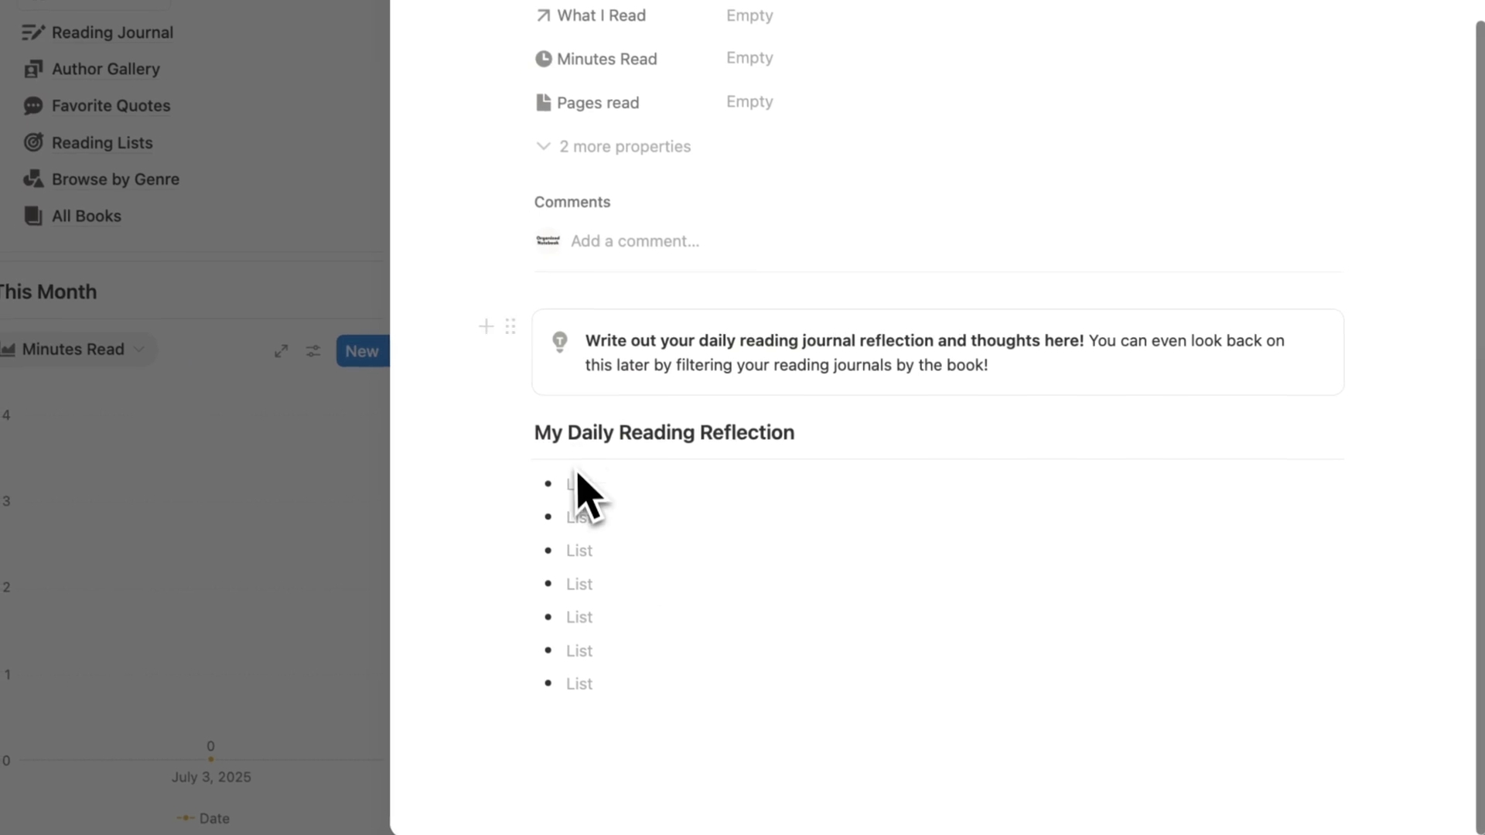
scroll(613, 570, up, 3)
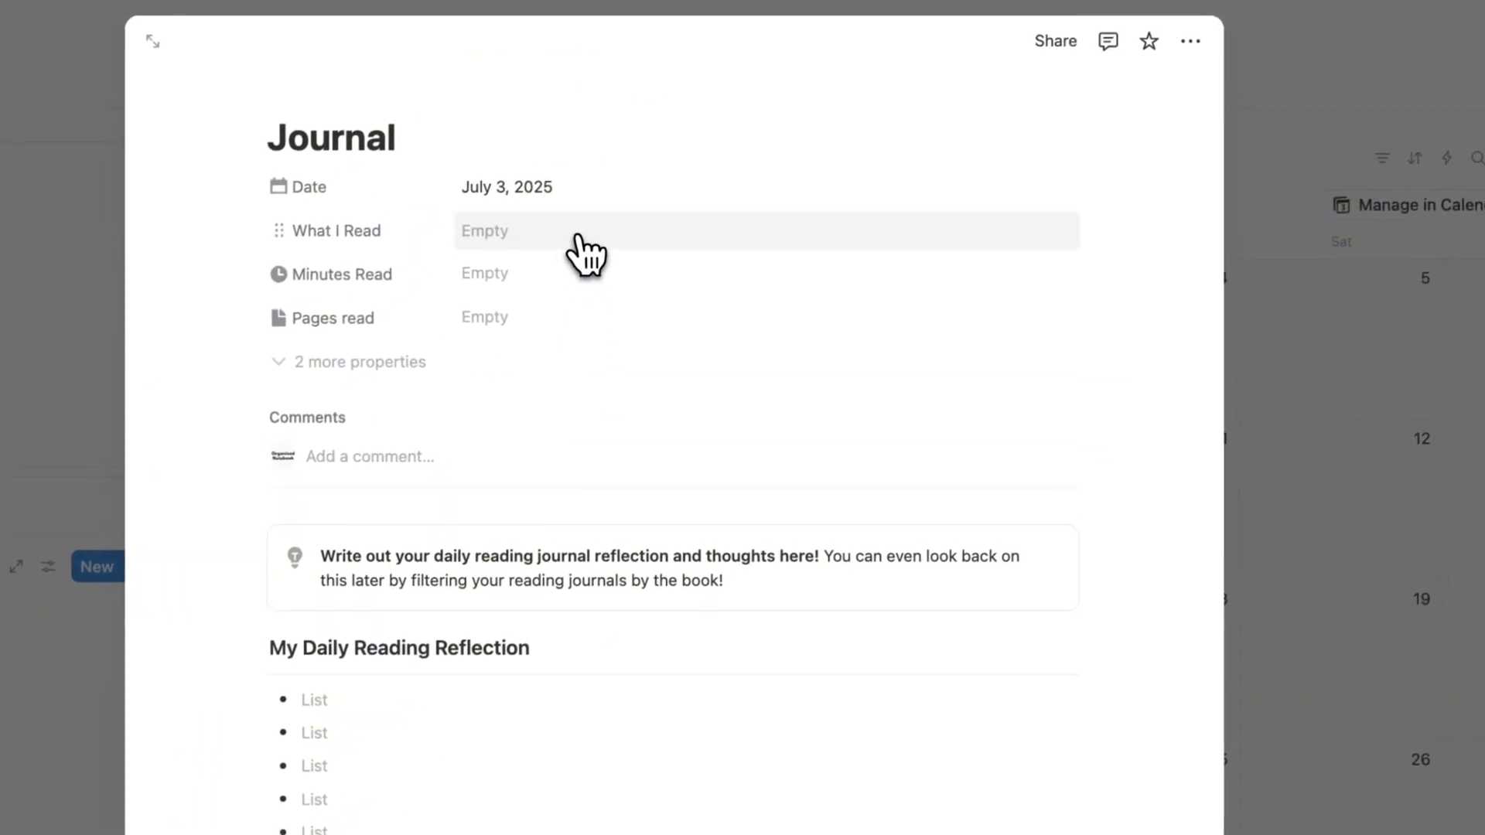
click(574, 232)
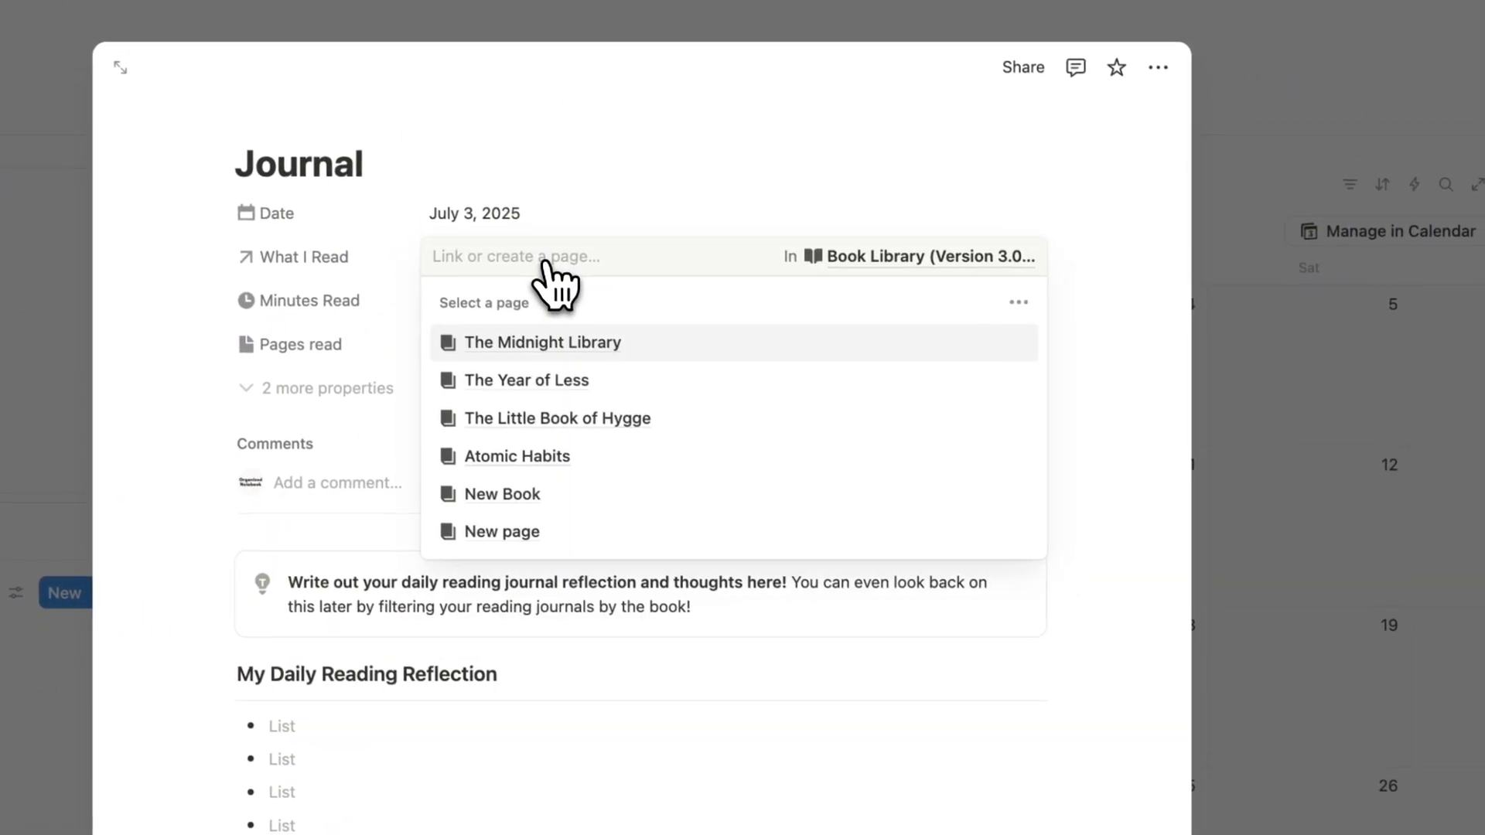
click(554, 460)
Set both Minutes Read and Pages read to 60 in the July 3 journal entry and close it
click(502, 303)
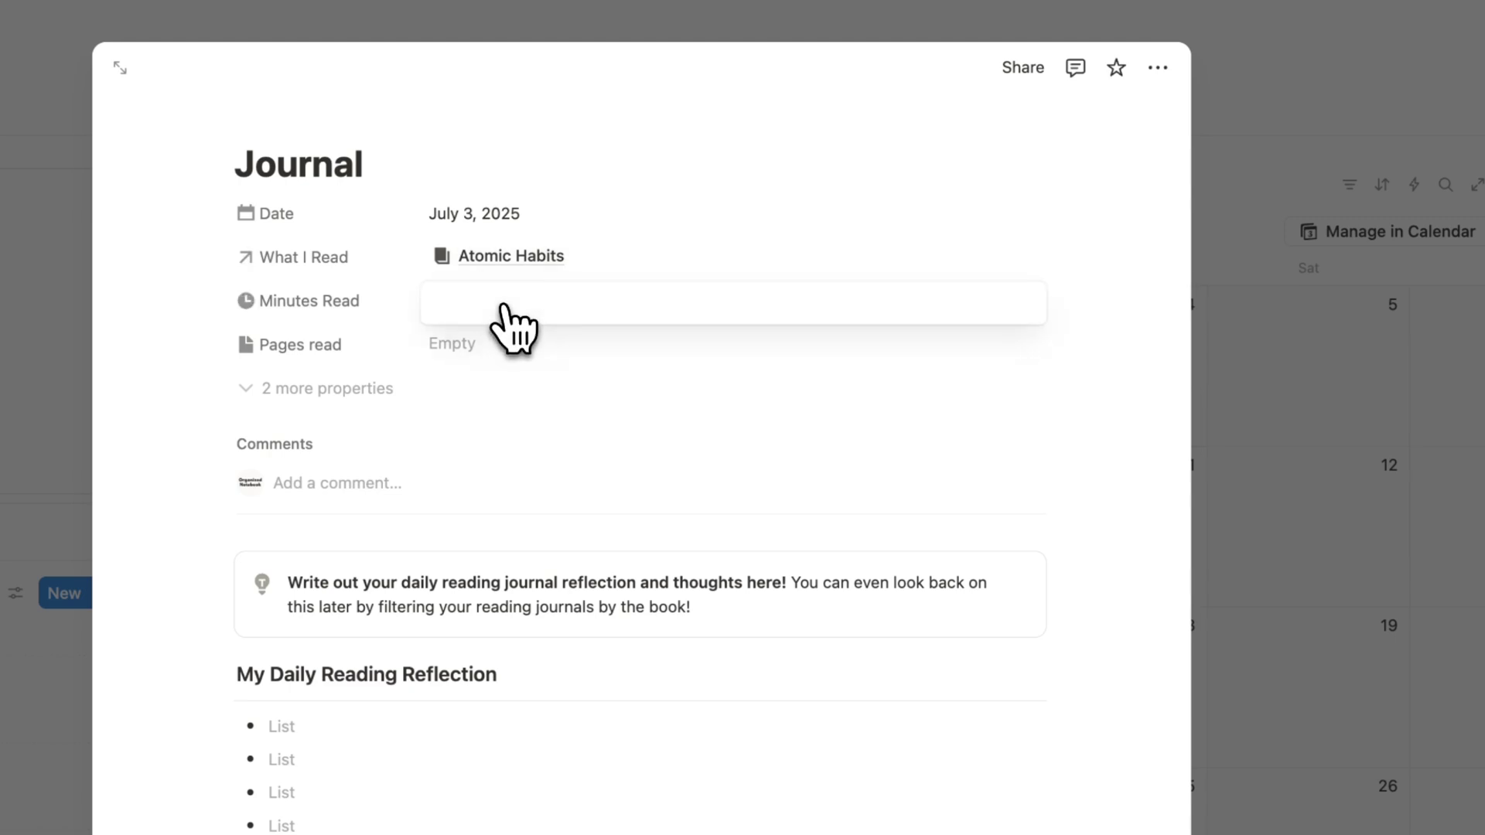
key(Return)
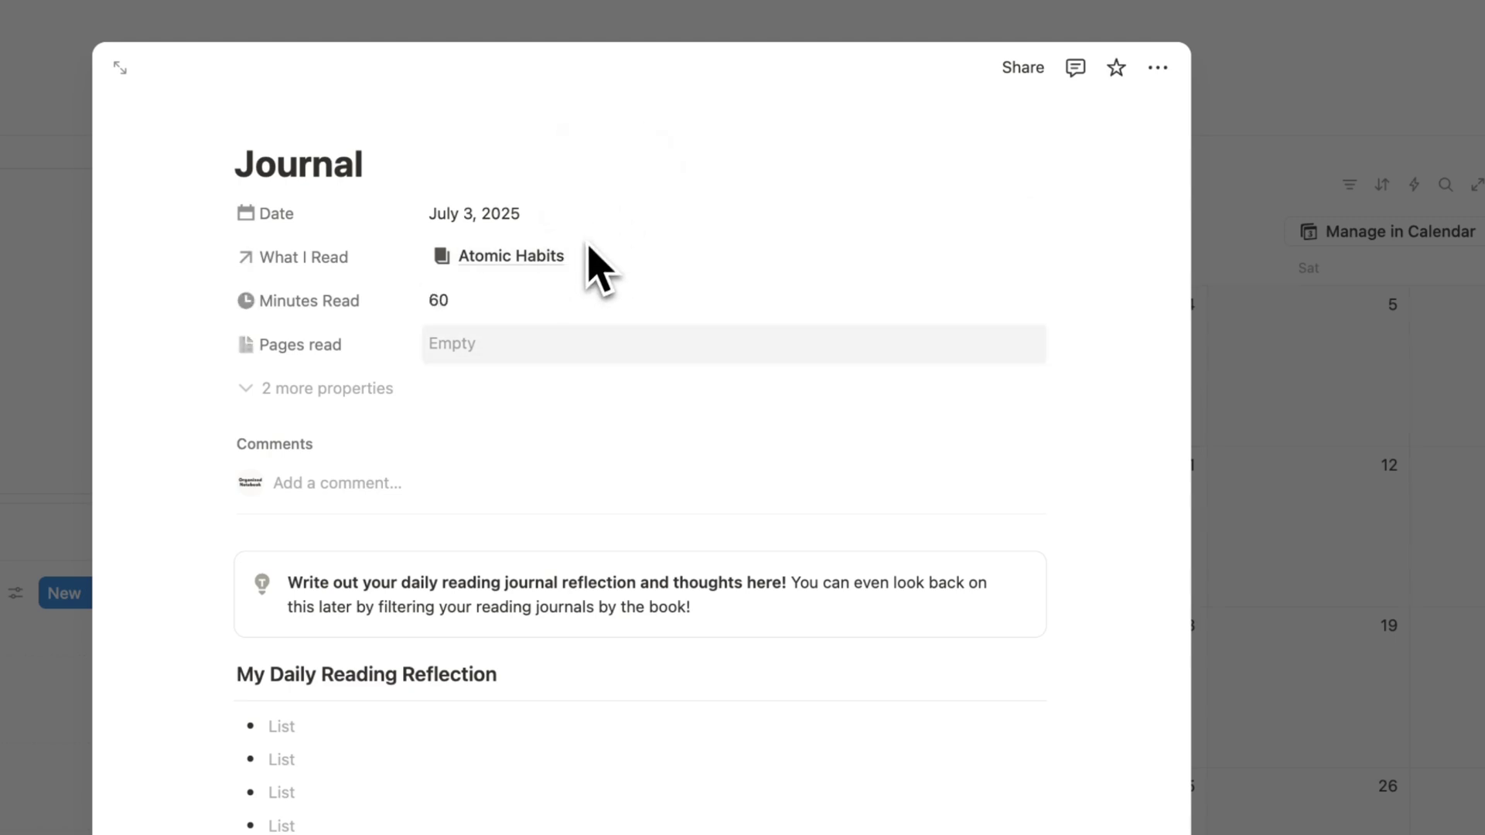
click(501, 347)
click(680, 186)
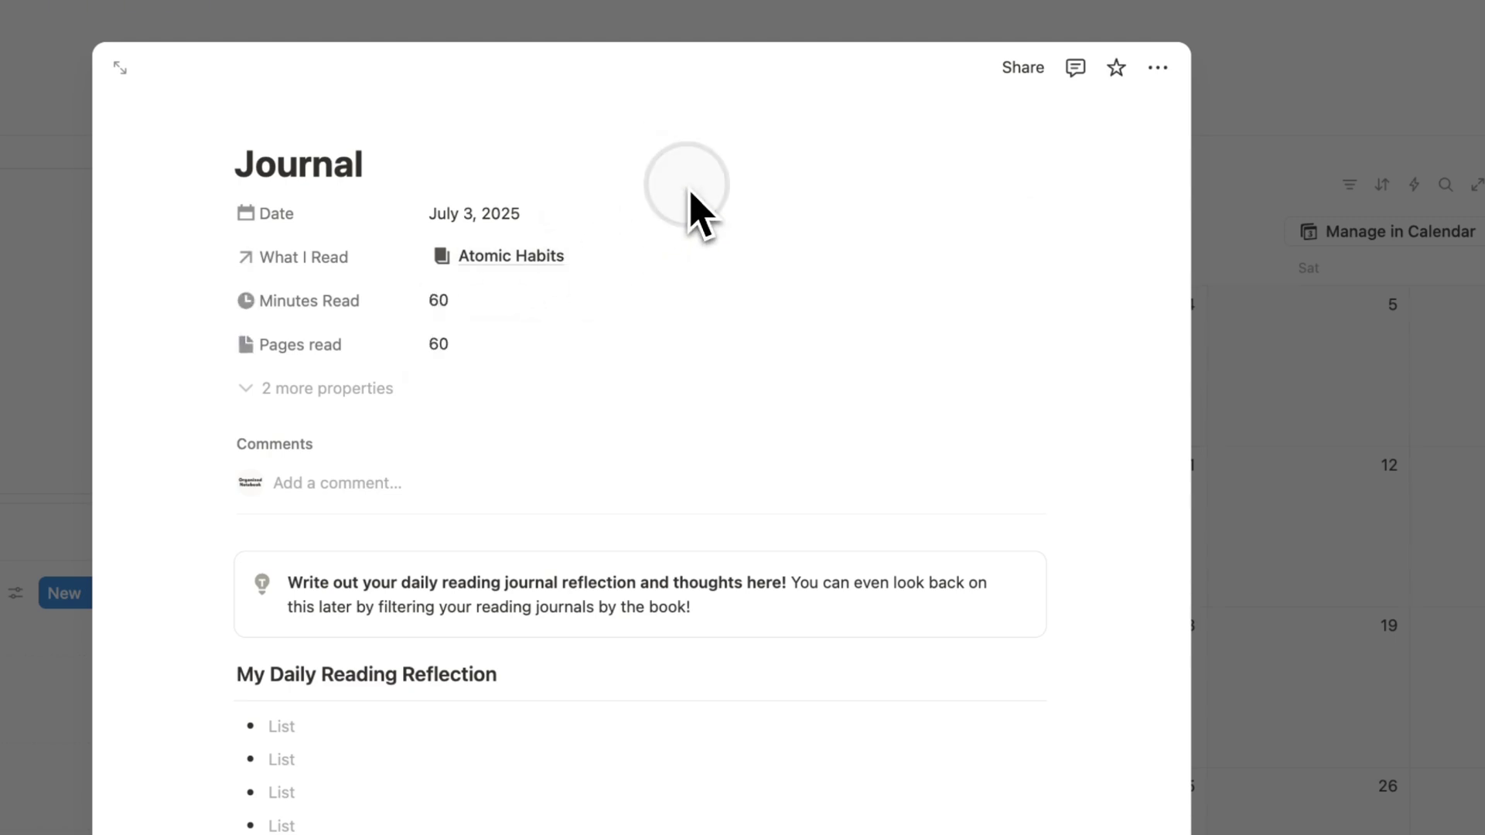
click(1210, 441)
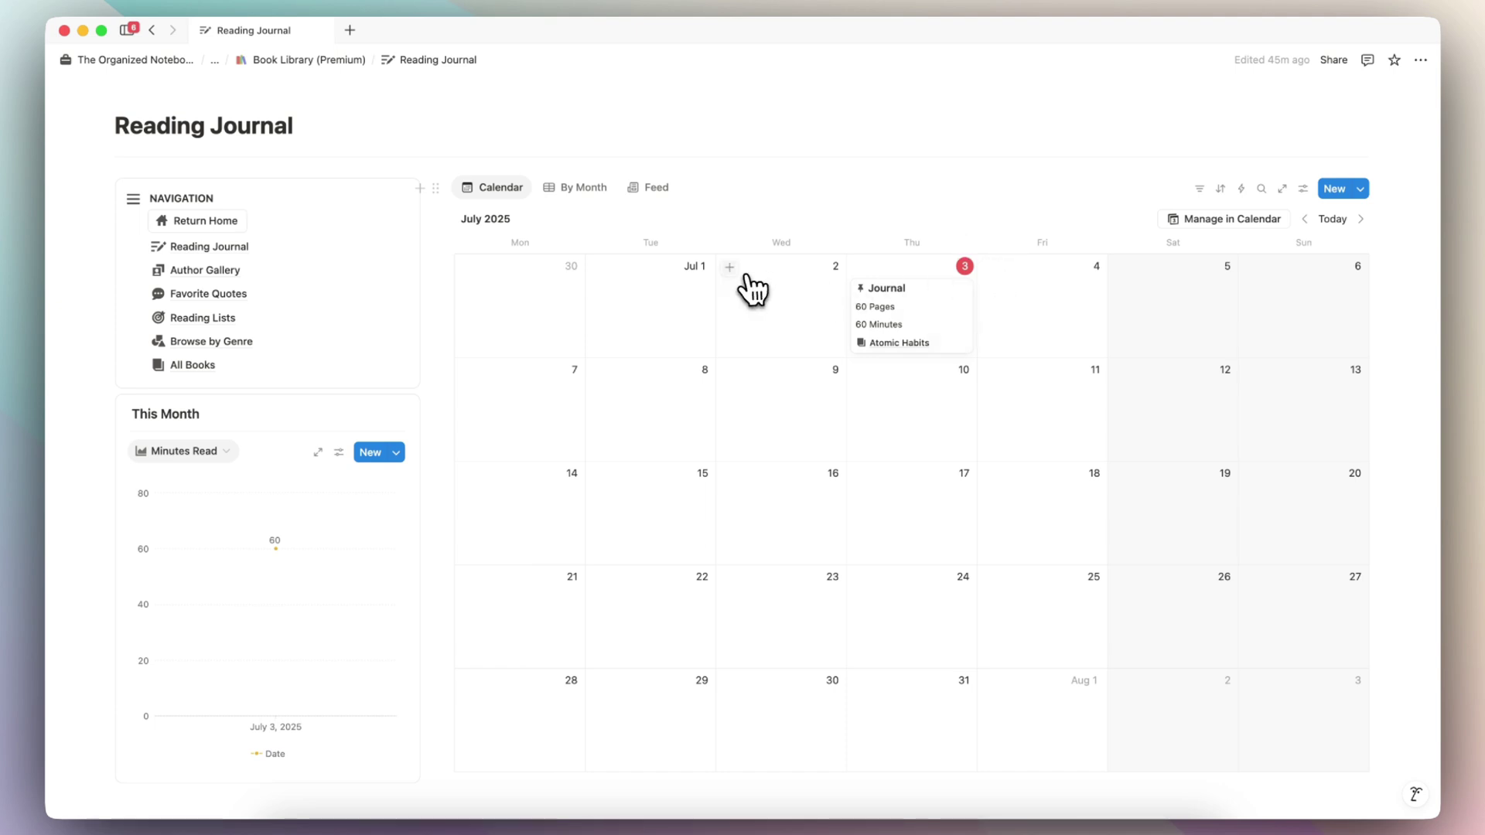
Add a journal entry for July 2, 2025 in the calendar and link Atomic Habits as What I Read
click(729, 267)
click(468, 464)
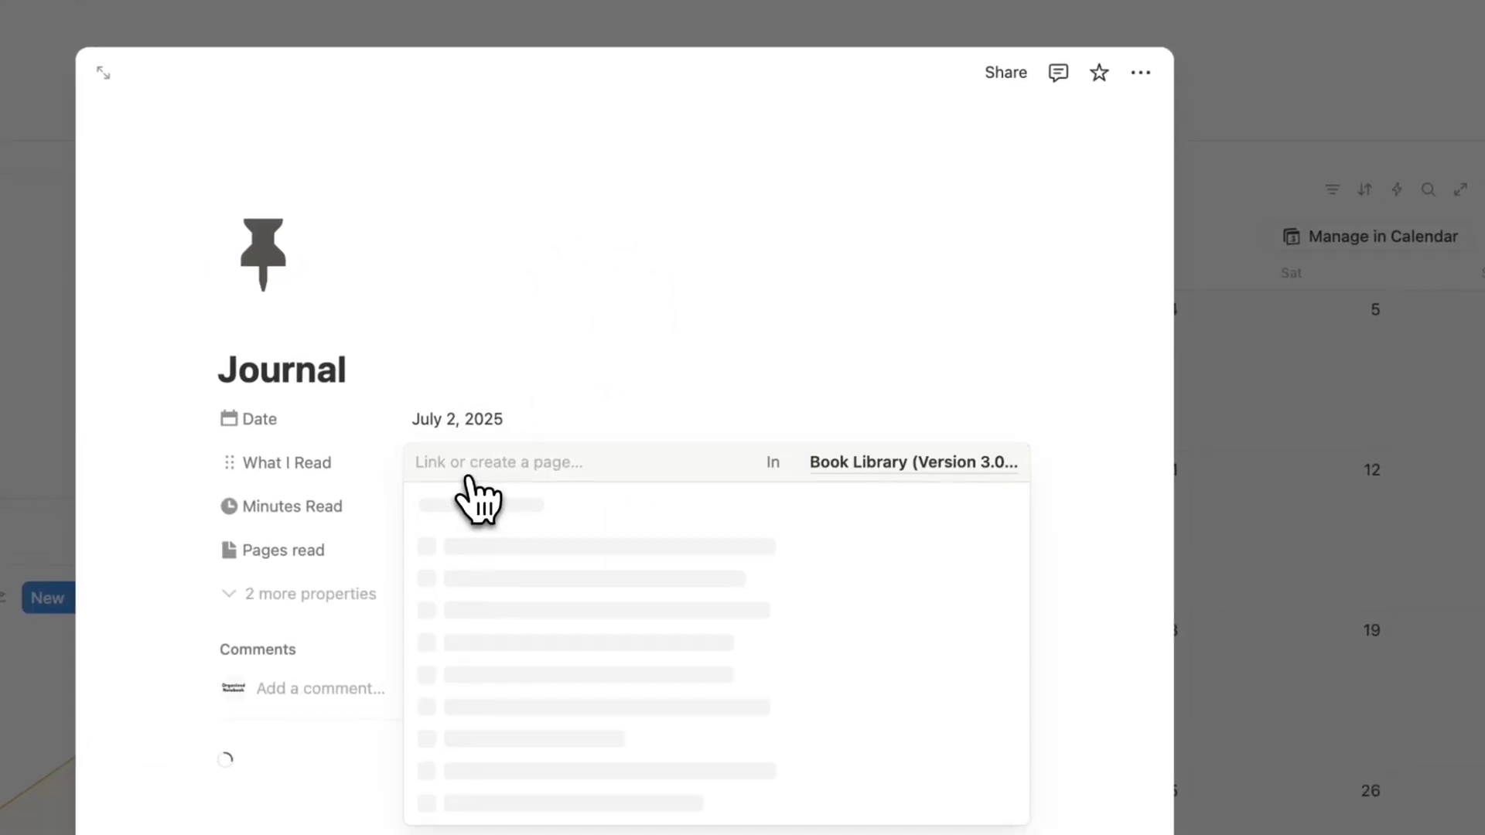
click(568, 546)
Set both Minutes Read and Pages read to 30 in the July 2 journal entry and close it
click(464, 507)
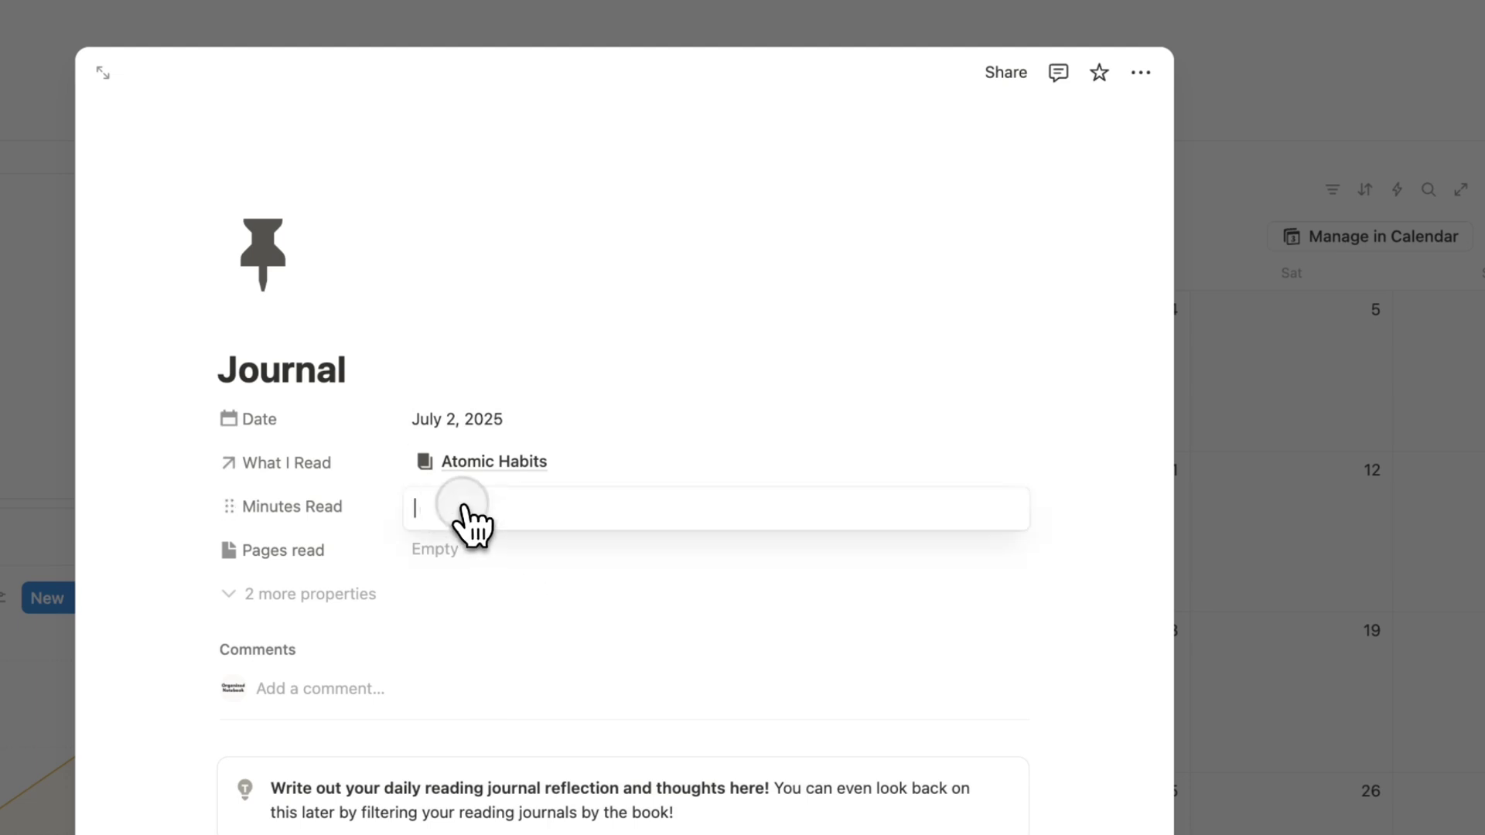
text(30)
key(Return)
click(477, 549)
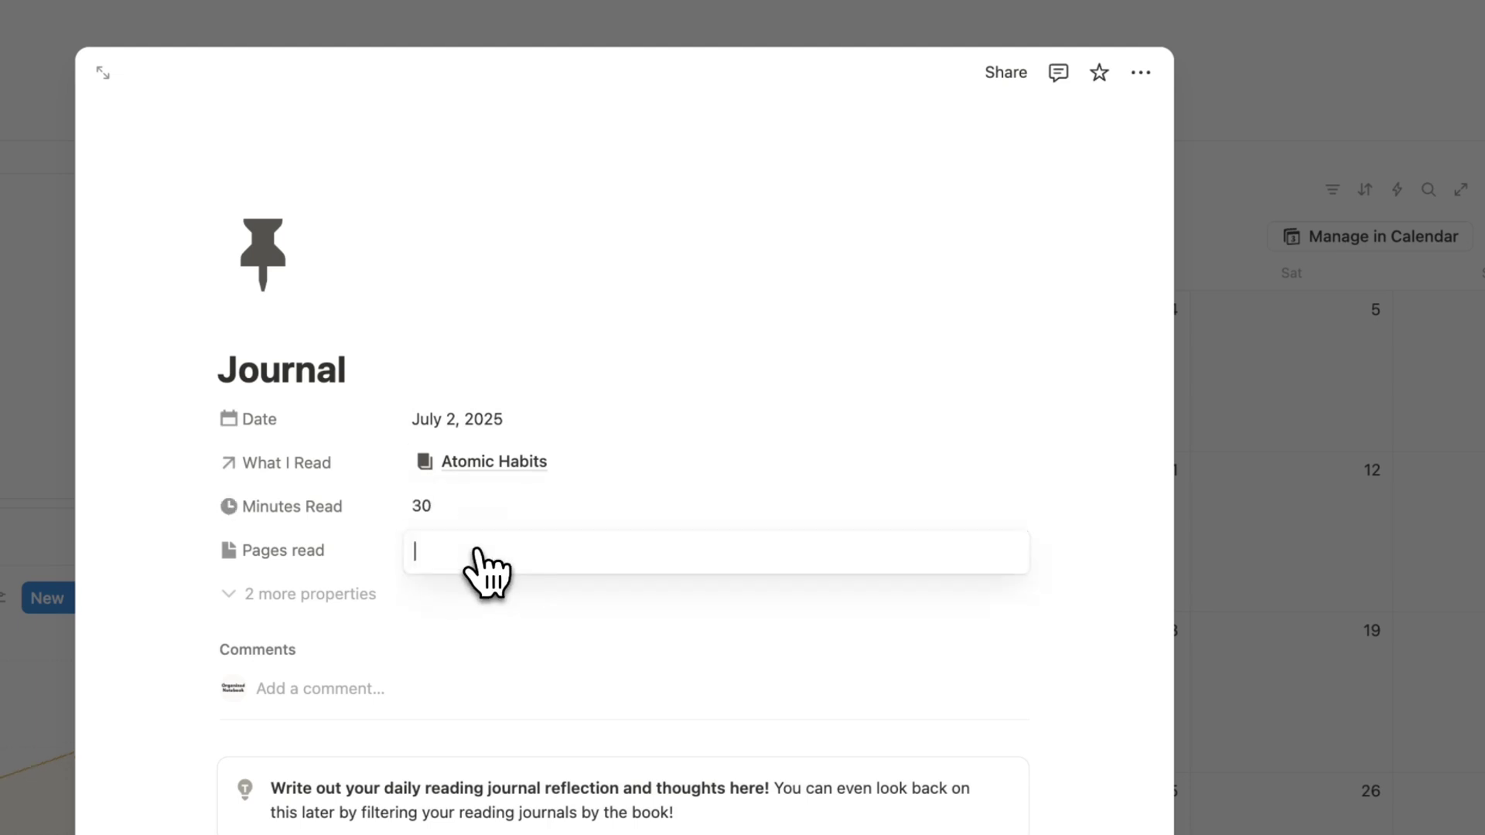
click(1291, 372)
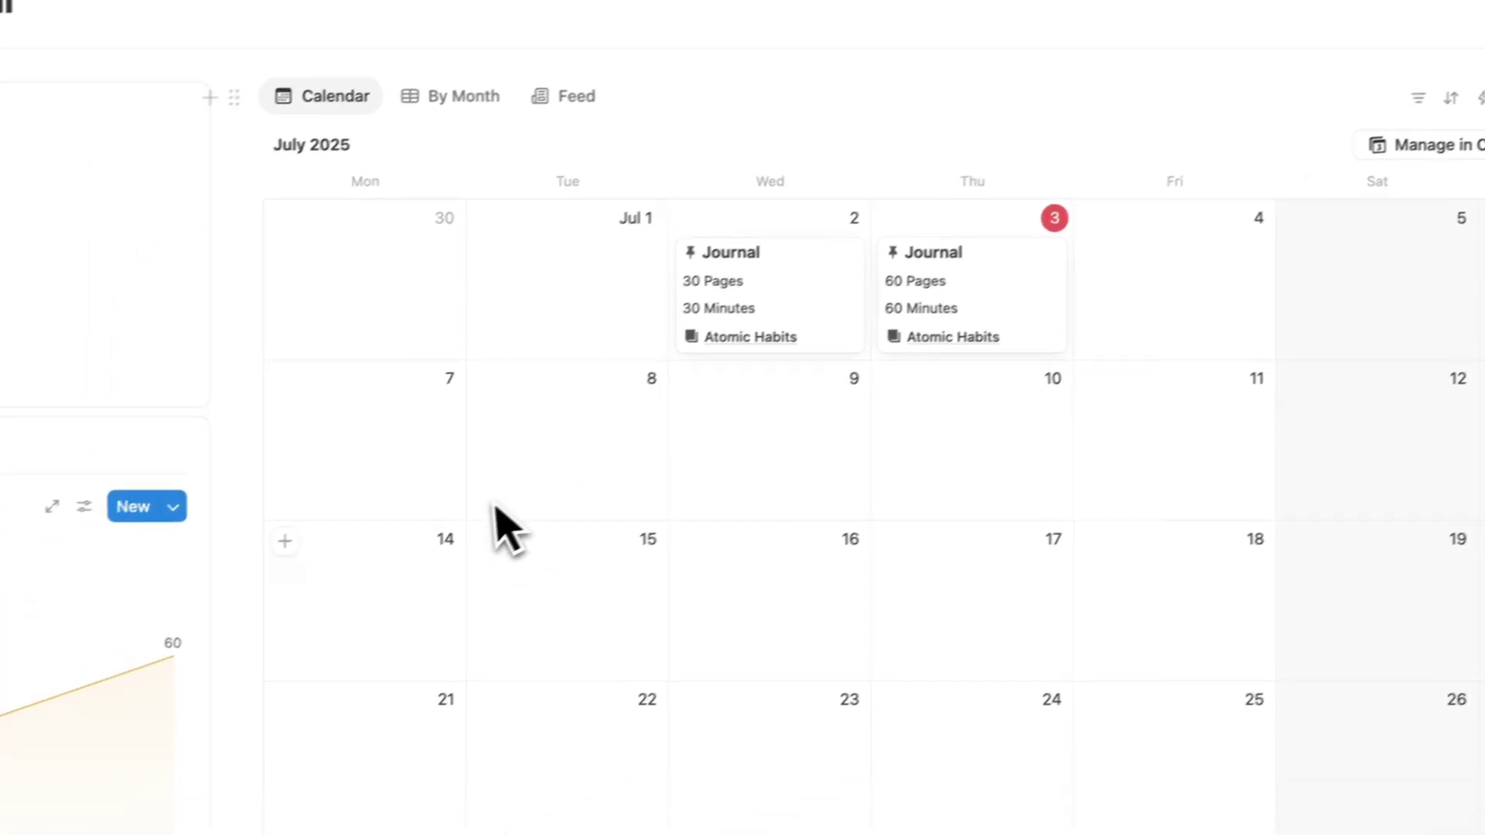
Switch the This Month chart to Pages Read and view the journal entries in the By Month and Feed views
click(0, 507)
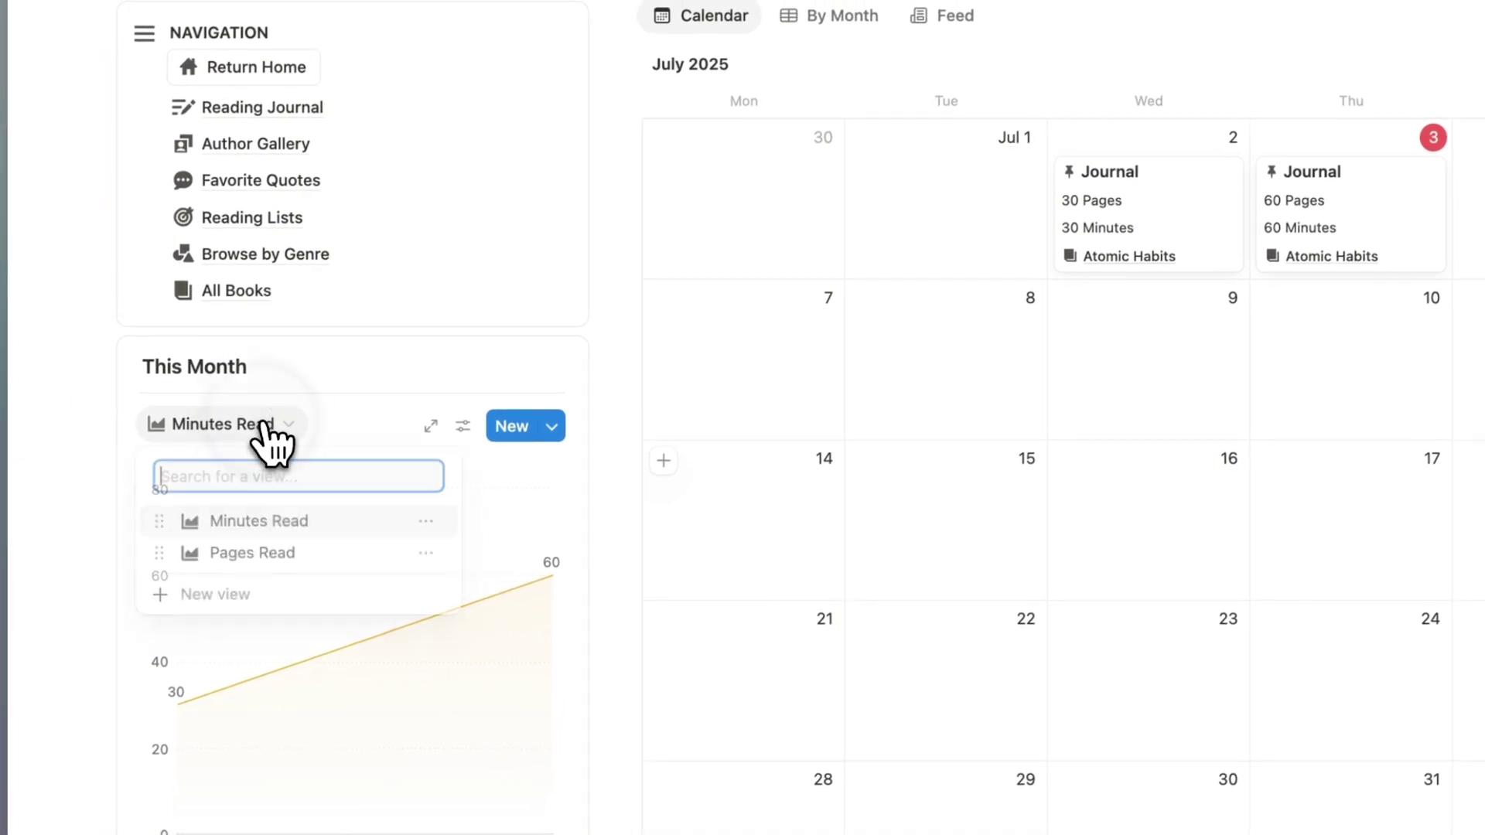
click(300, 555)
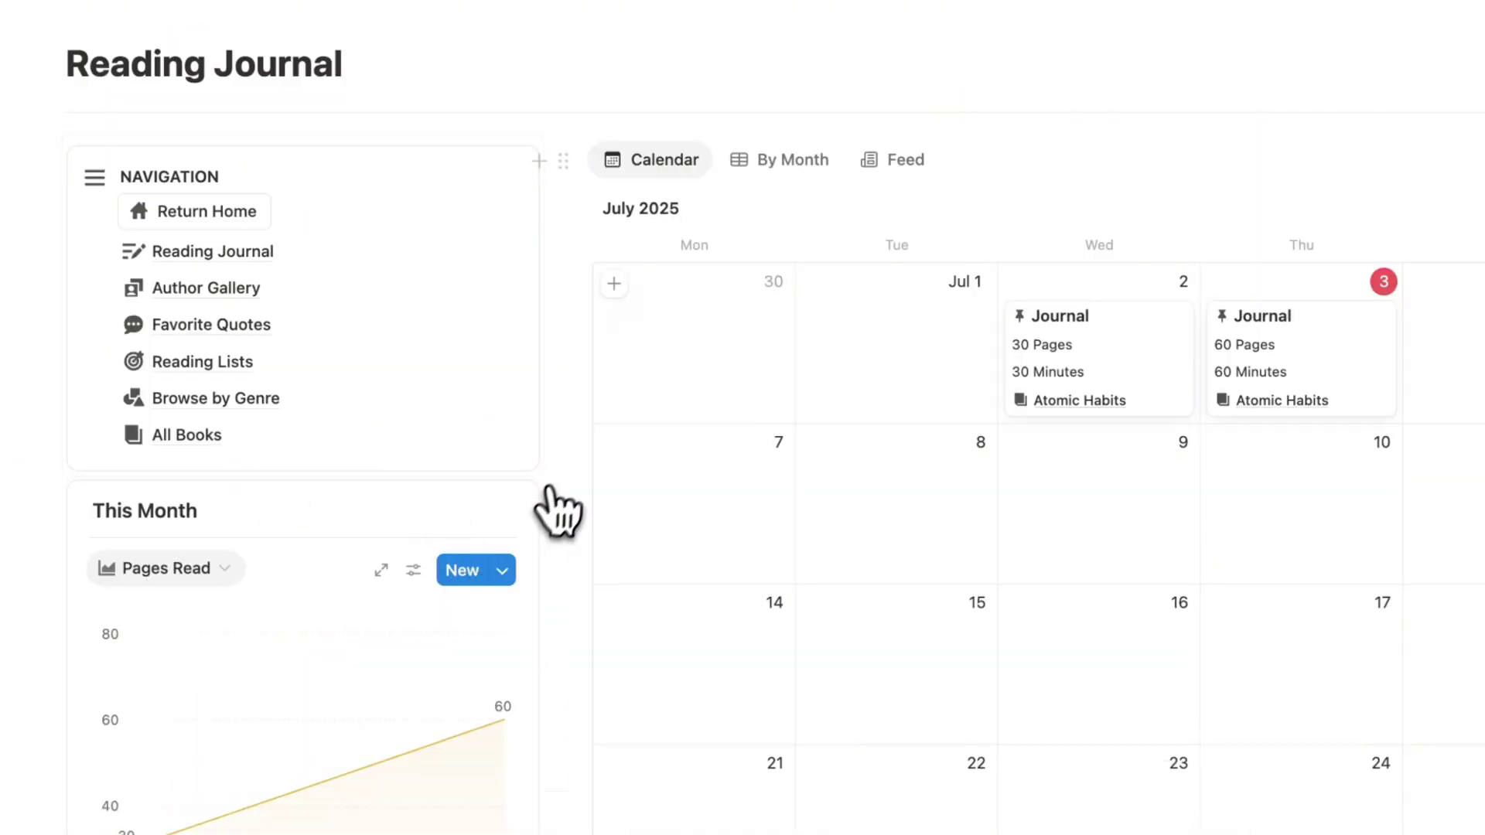
click(798, 162)
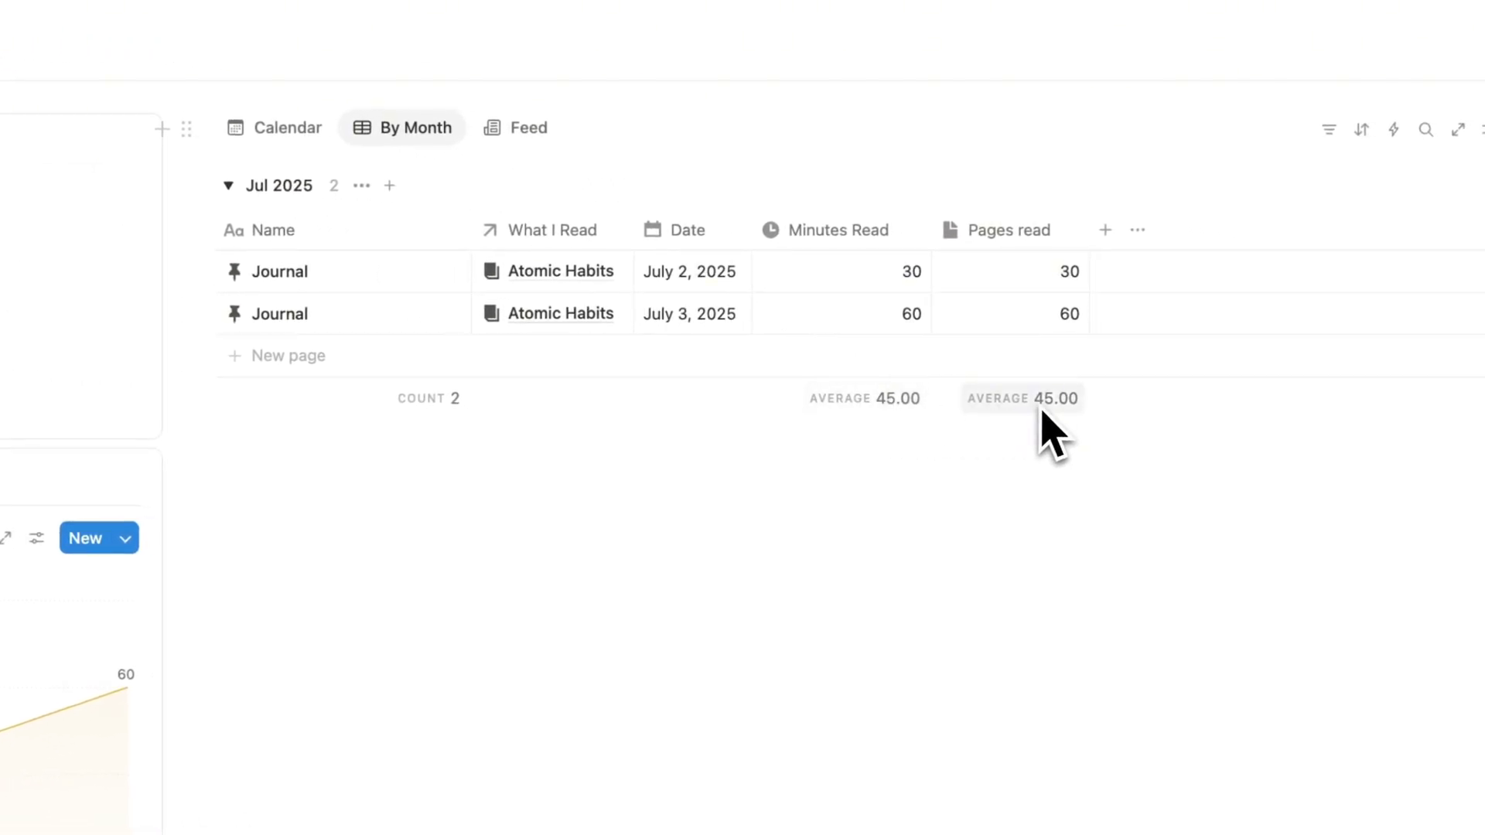
click(530, 133)
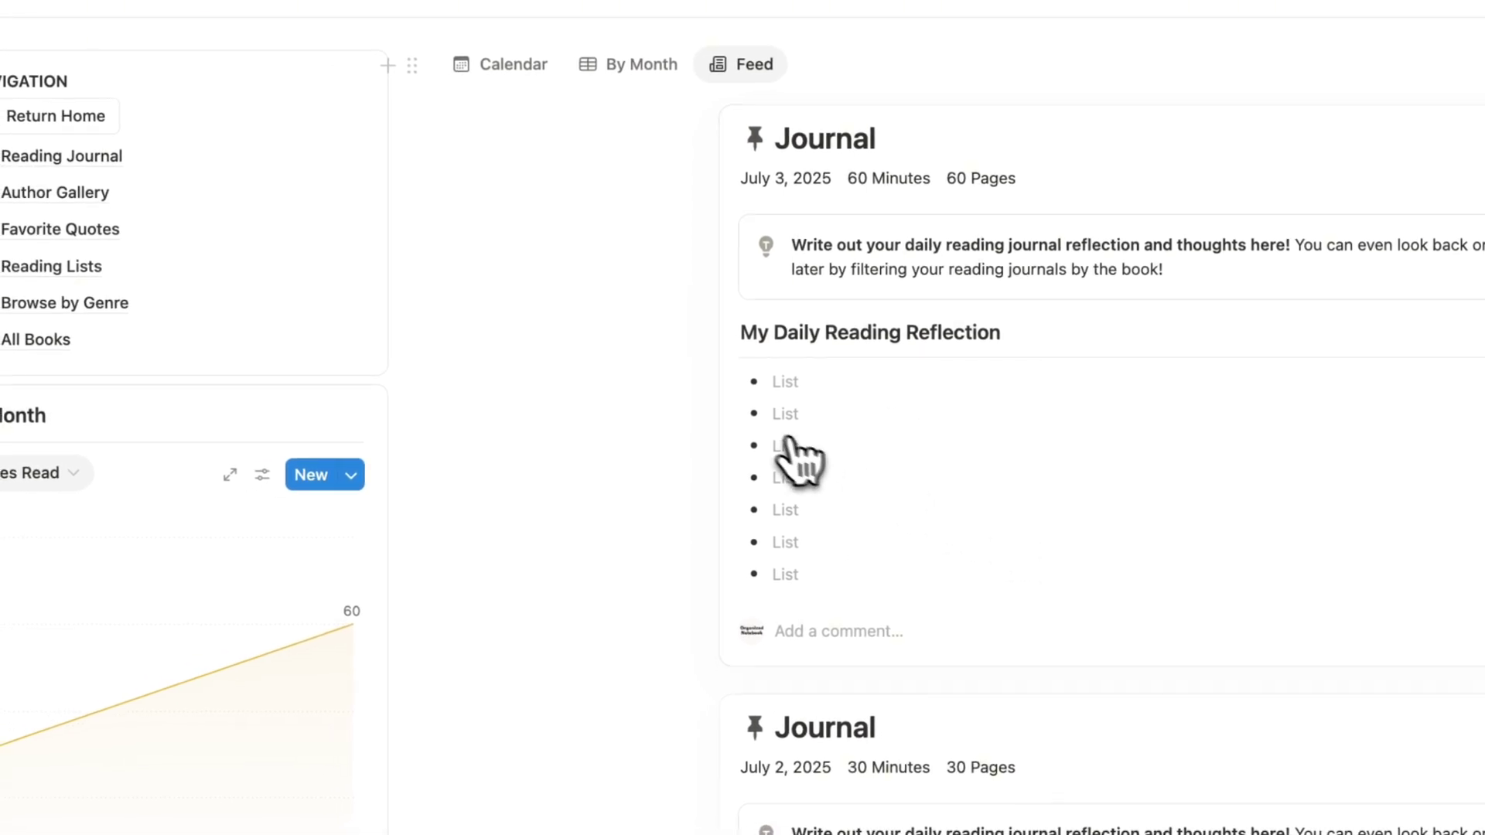
Return to the library home page, open the Atomic Habits book page, and review its Daily Reading Journal entries
click(230, 257)
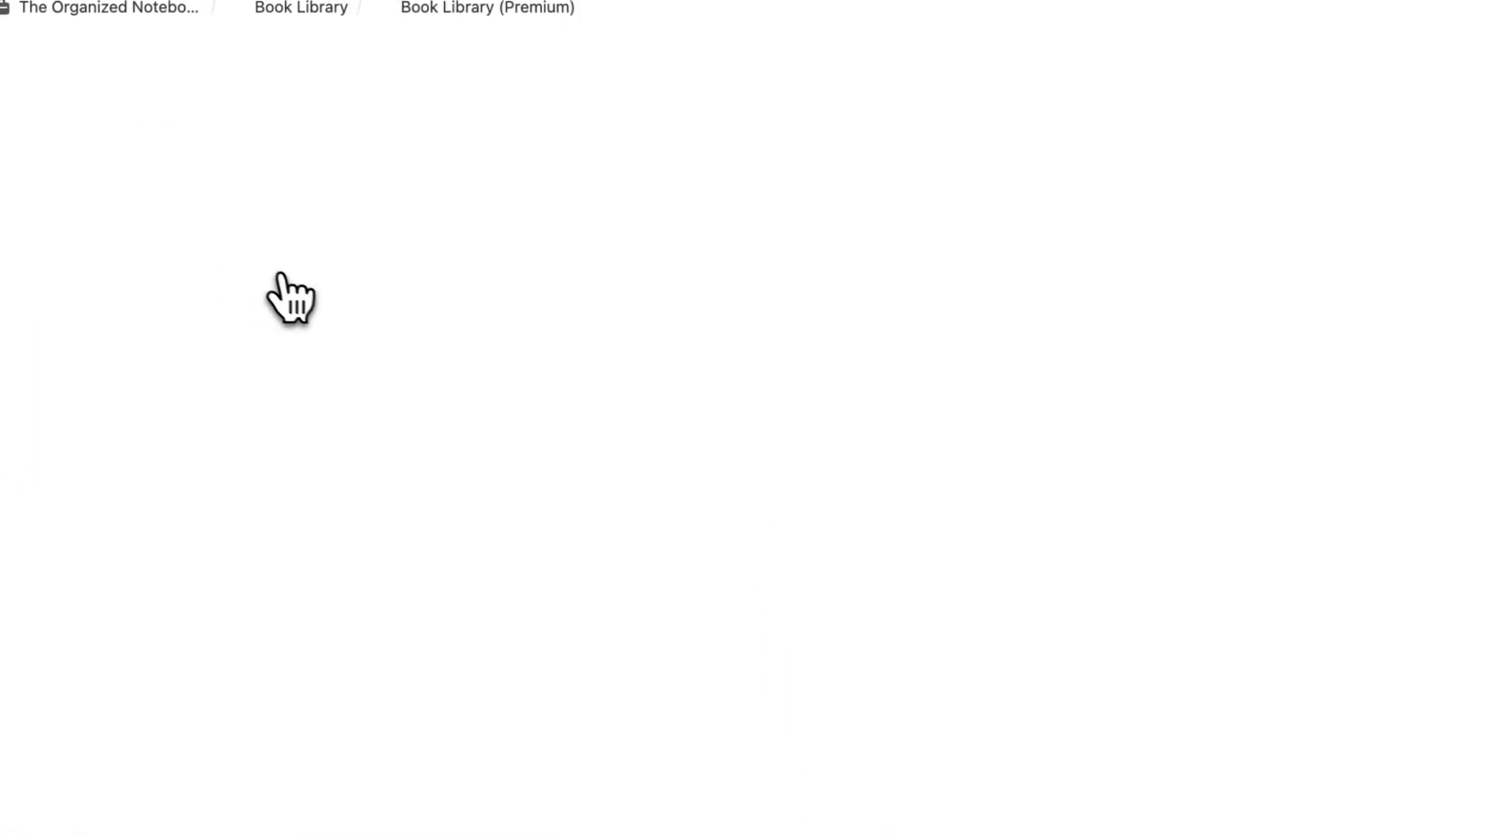
scroll(696, 492, down, 5)
click(1113, 526)
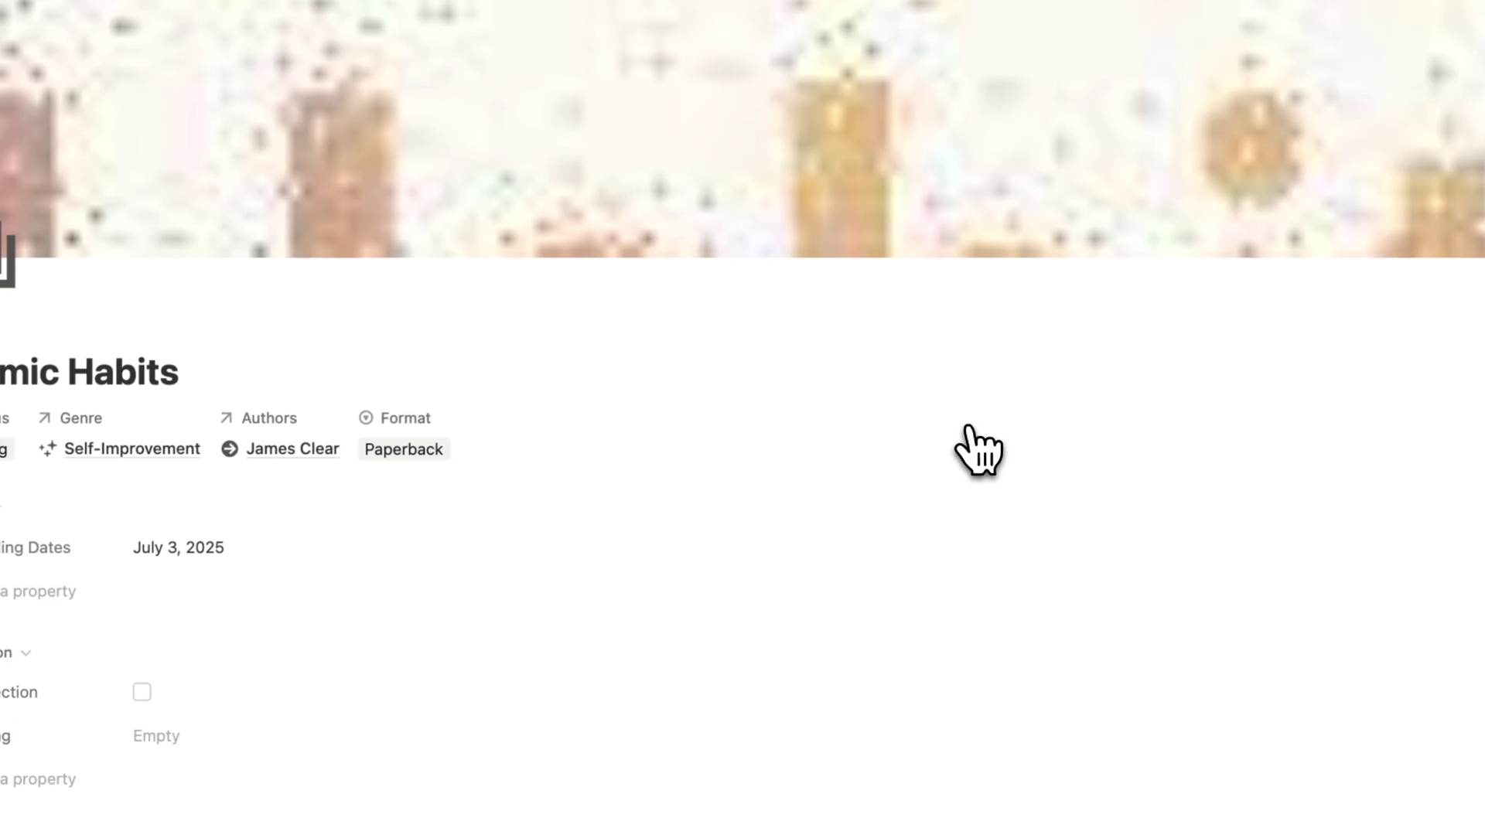
scroll(1106, 518, down, 10)
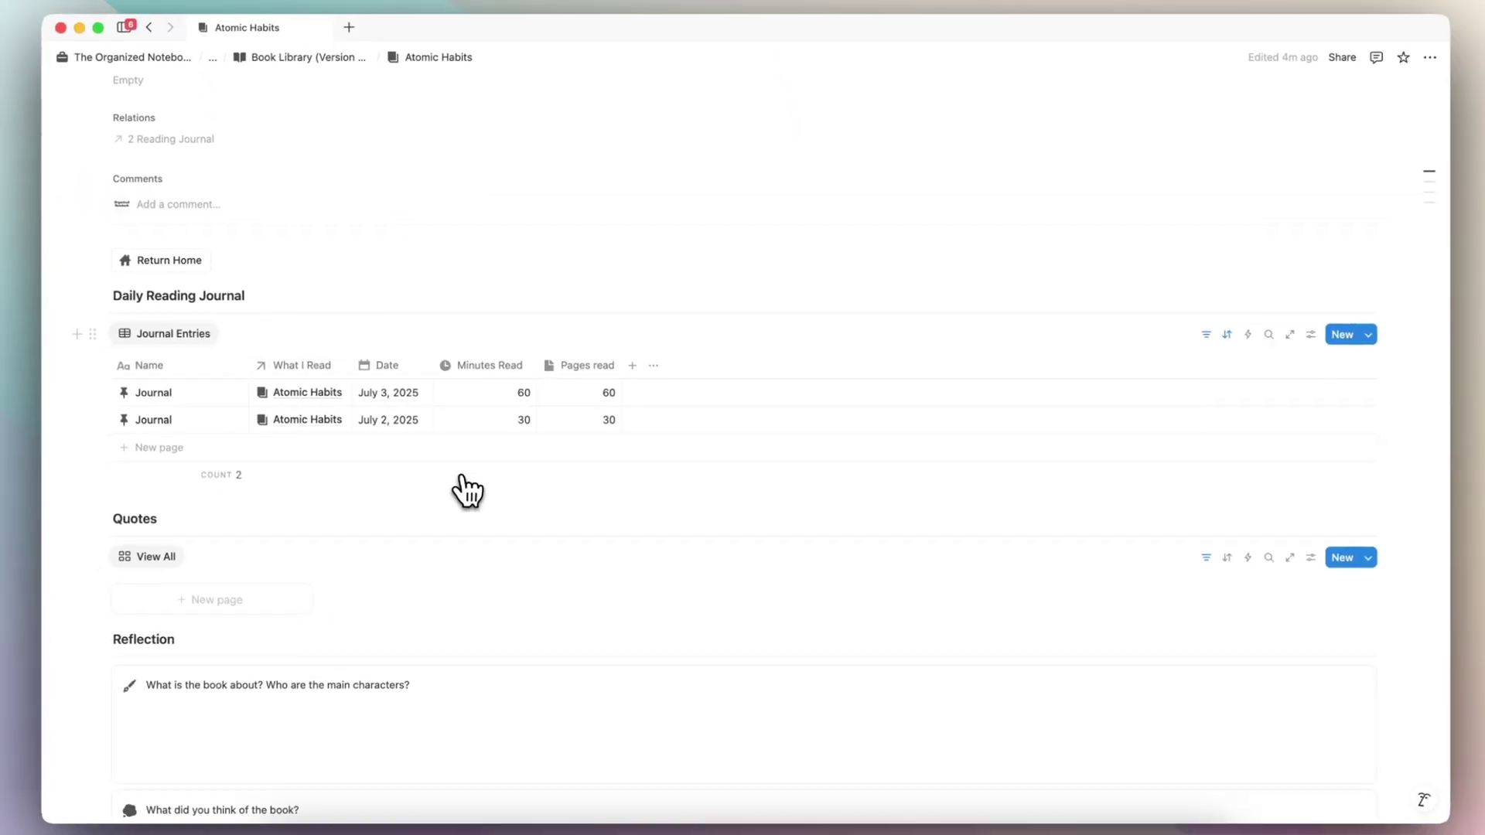
scroll(364, 474, up, 7)
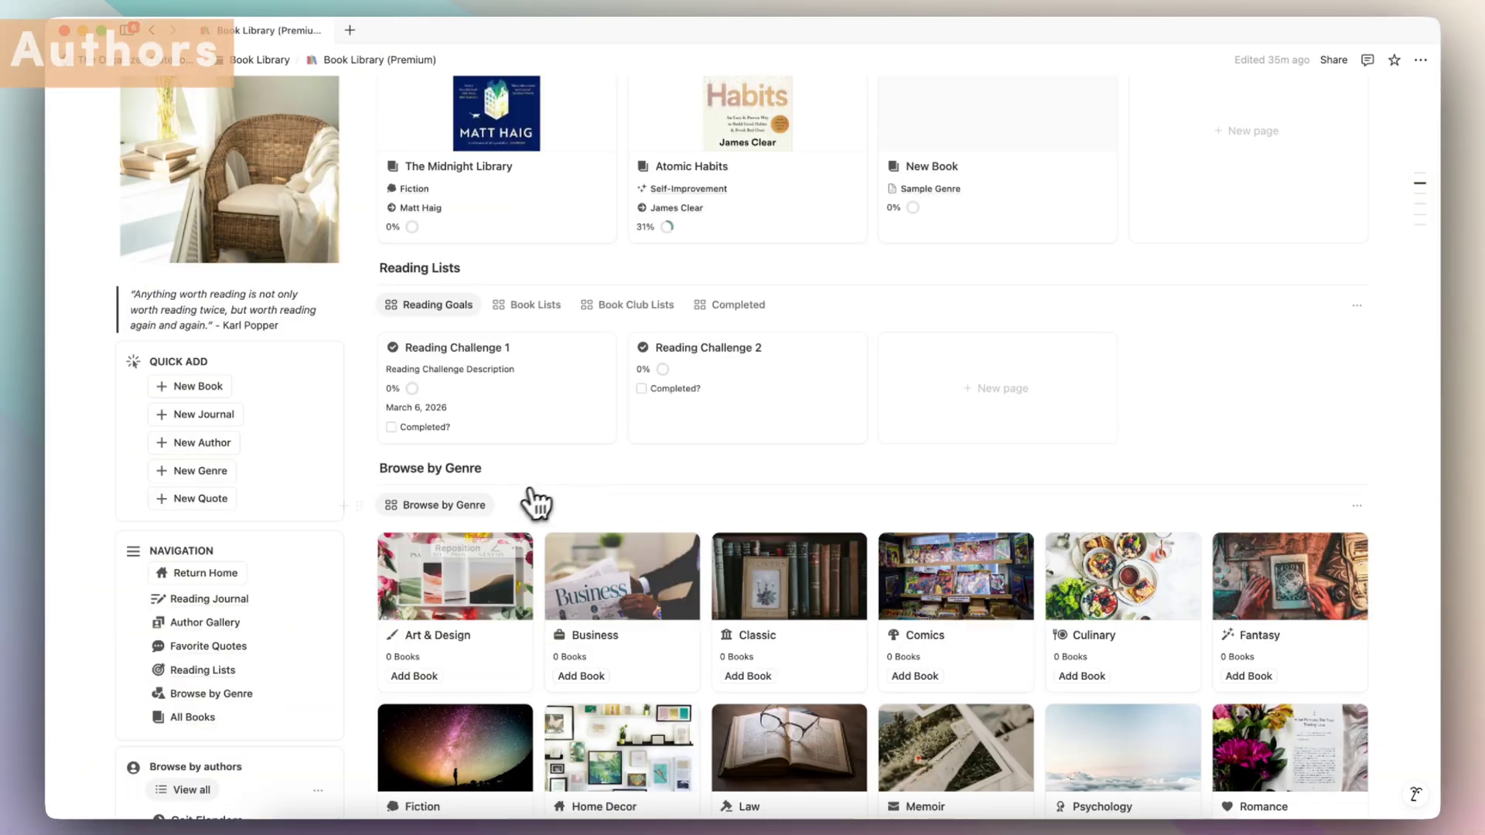
Open James Clear's page from the Author Gallery and add a portrait photo of the author as its cover
click(226, 623)
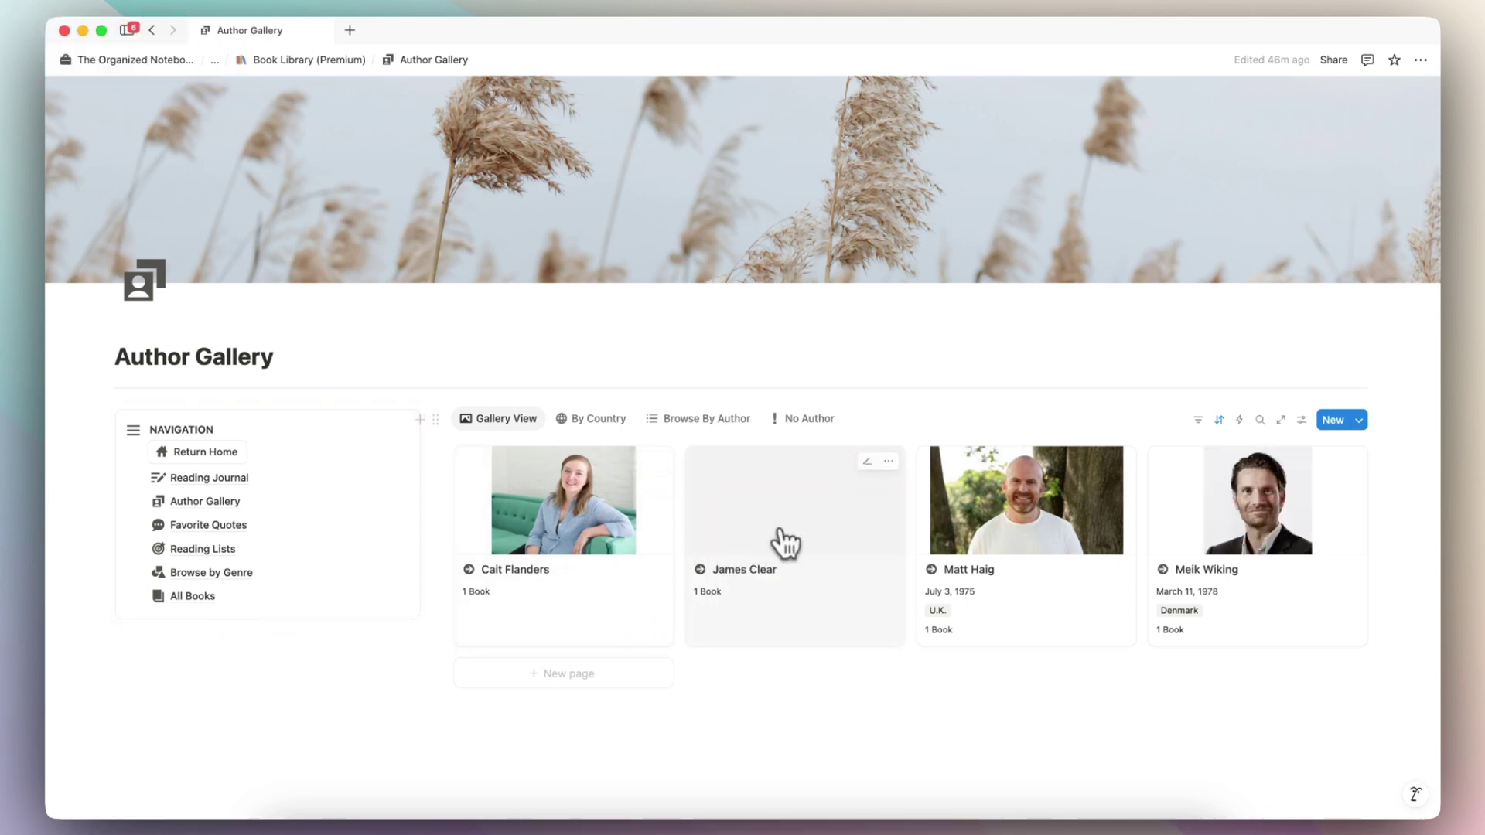
click(847, 549)
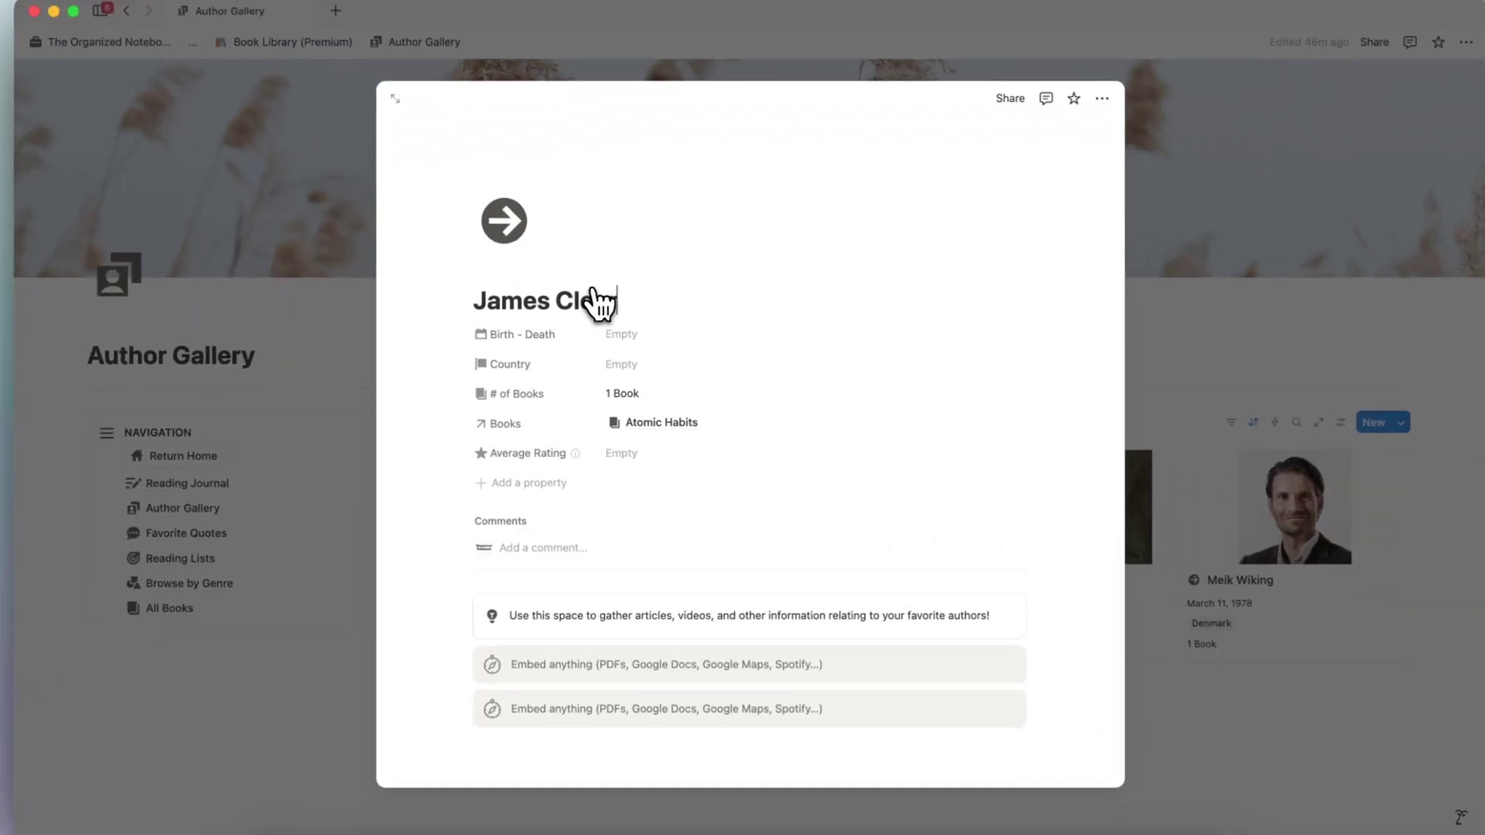
mouse_move(580, 274)
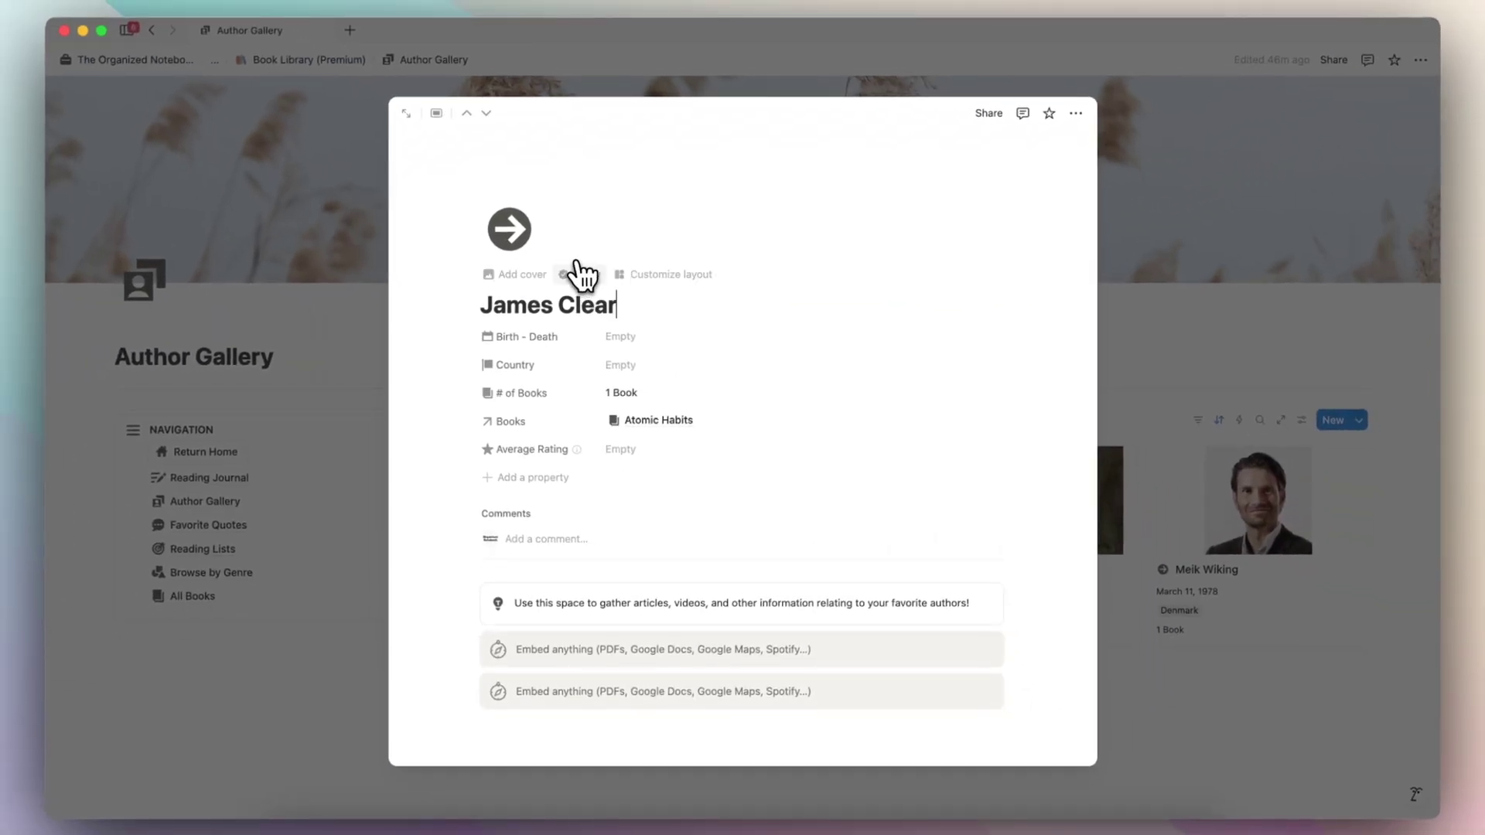
click(523, 285)
click(910, 149)
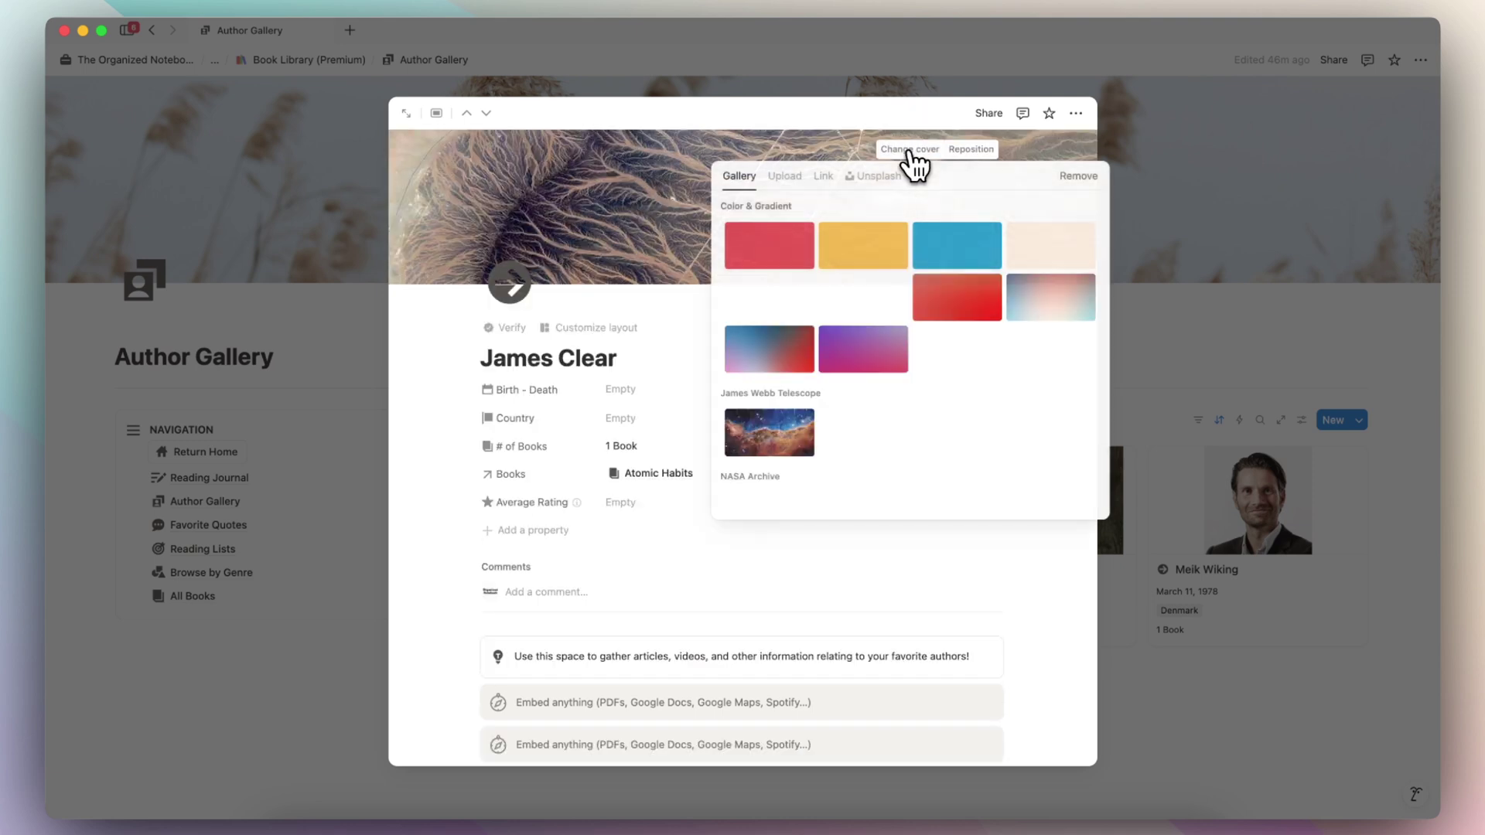
click(822, 176)
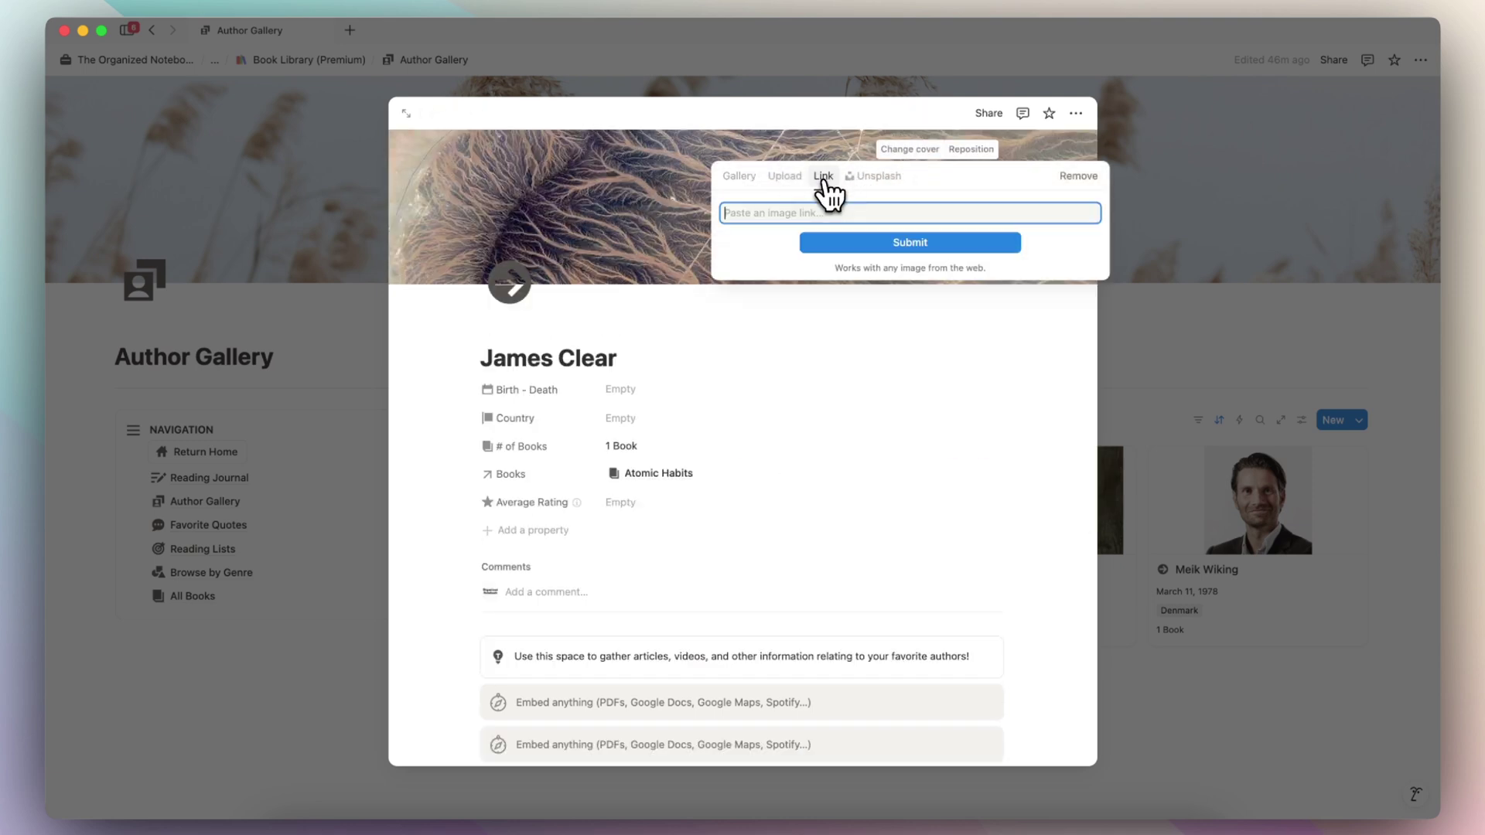
click(869, 185)
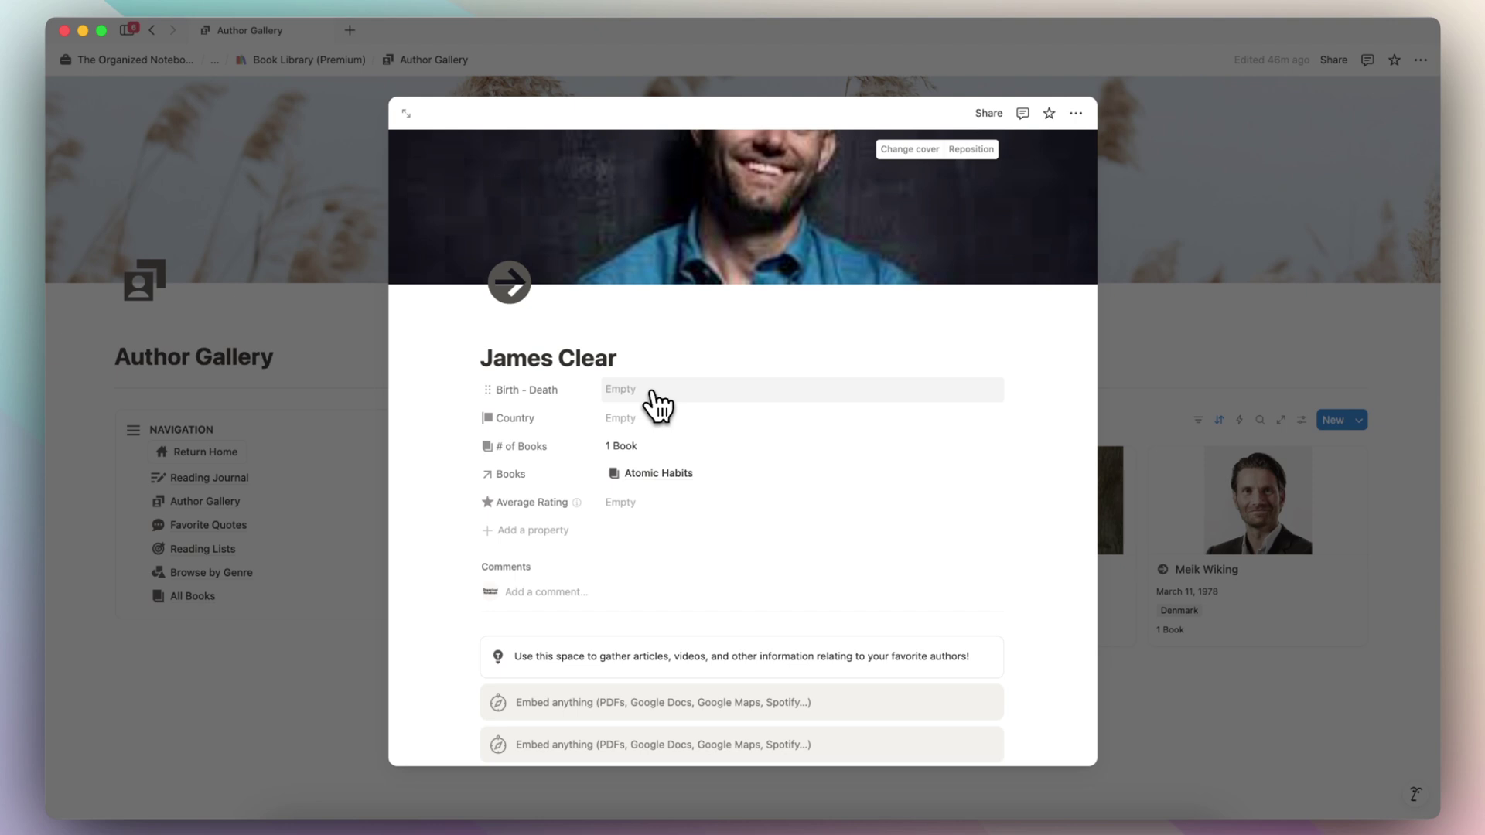
Set James Clear's Country to U.S.A and close the author page
click(660, 422)
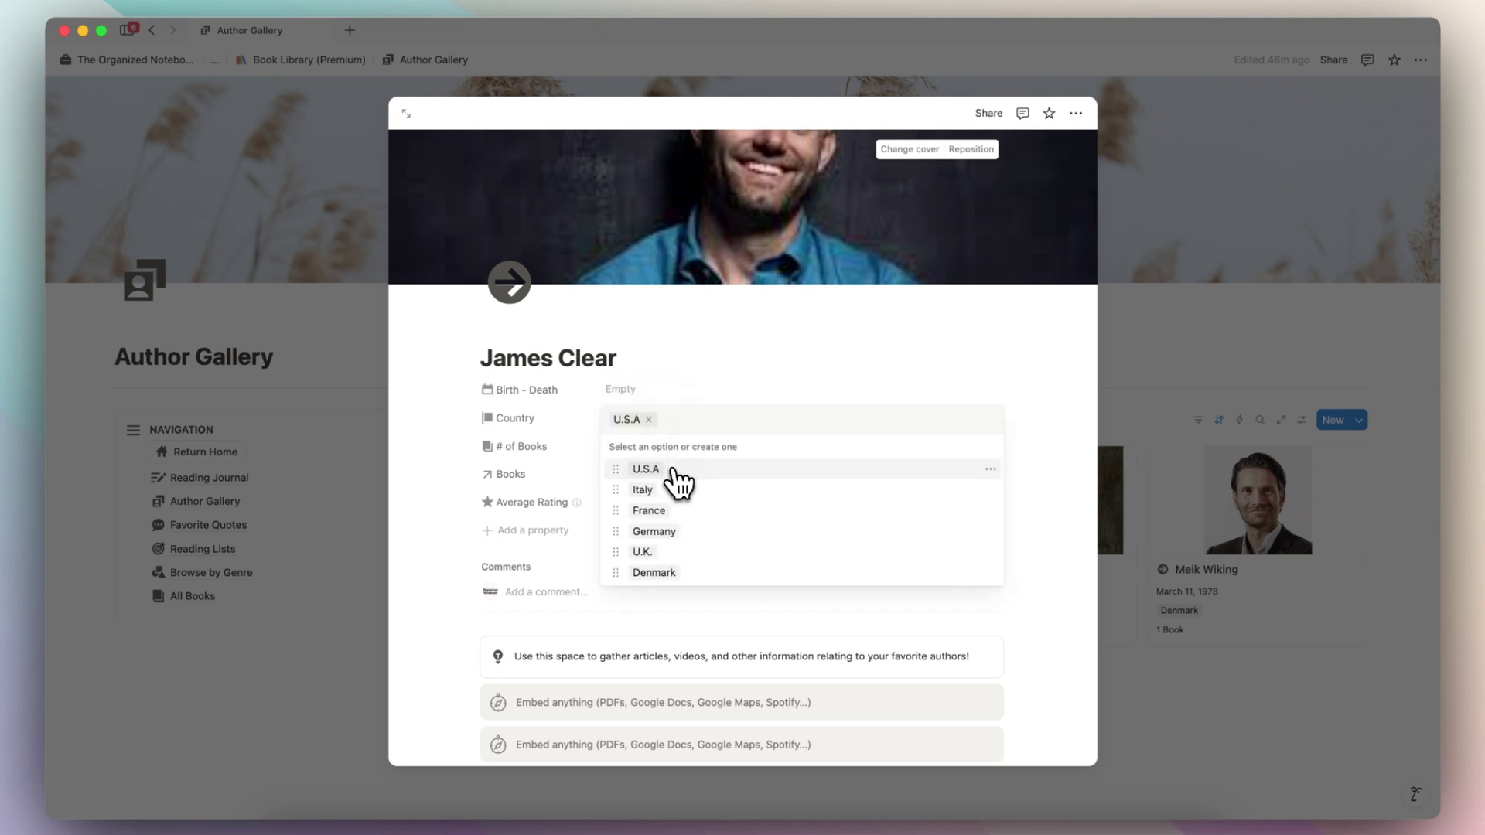
click(638, 358)
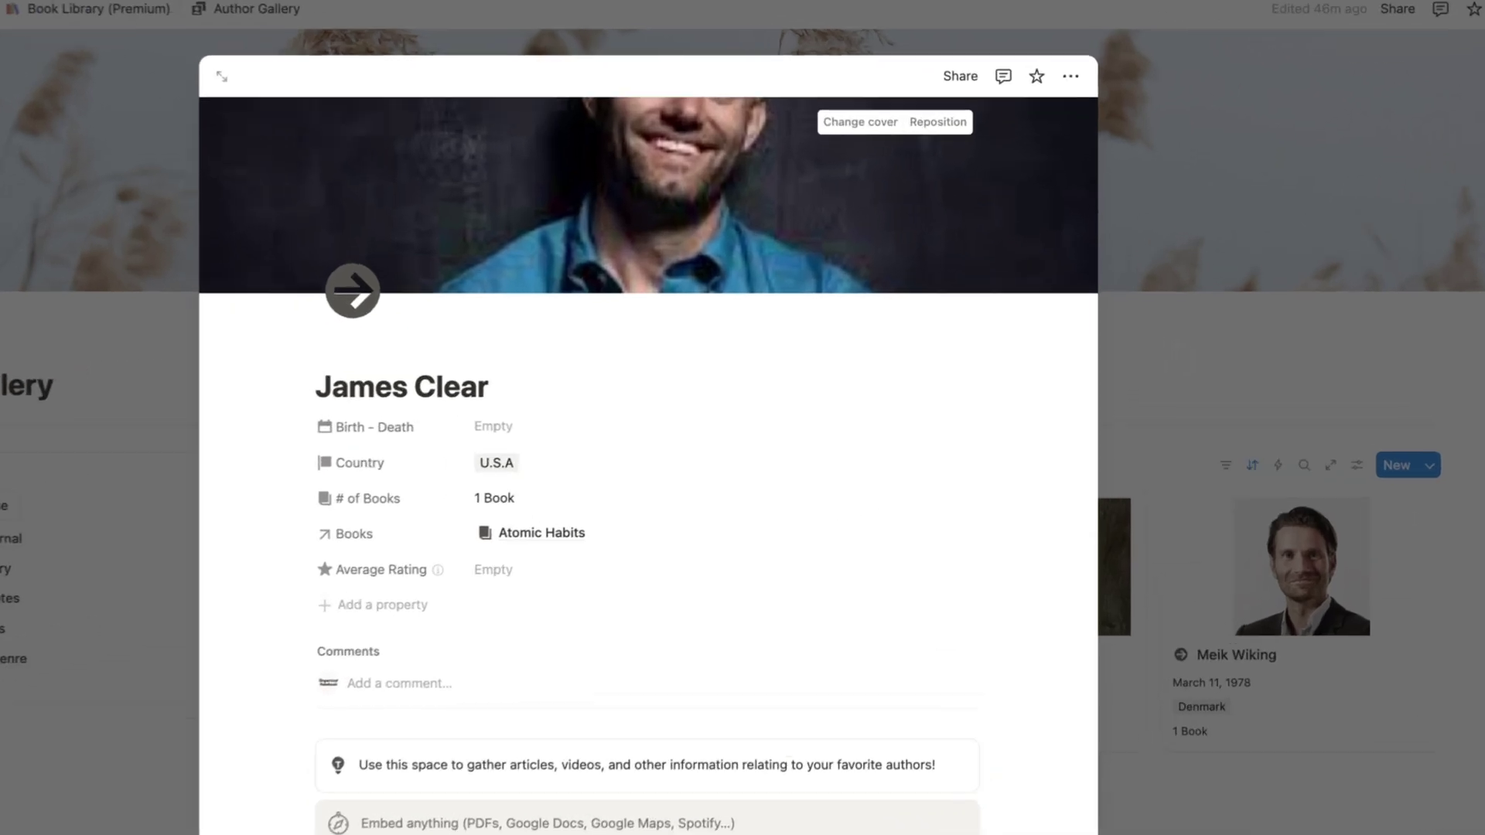
click(1157, 326)
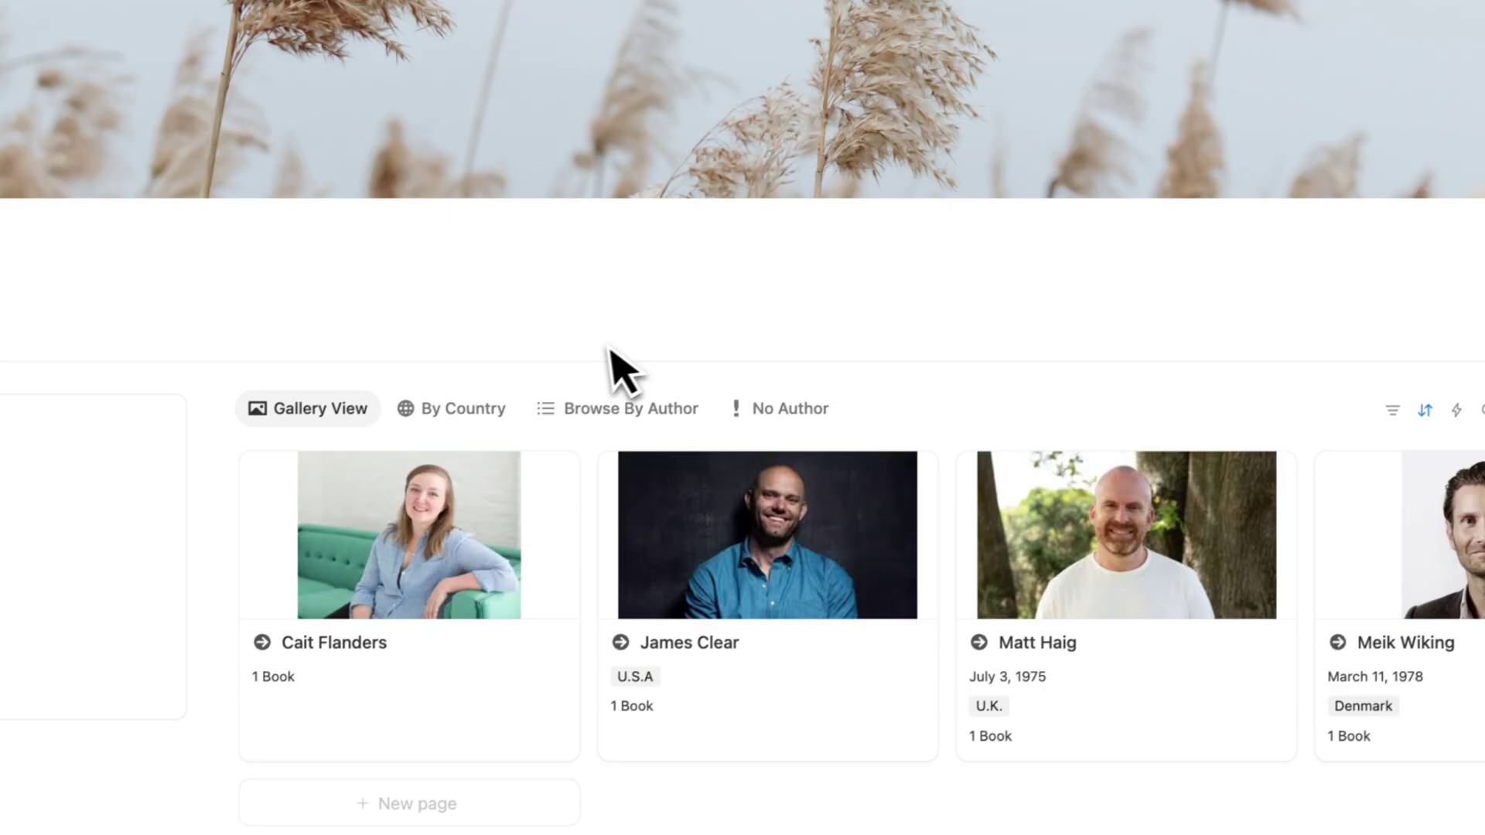
Look through the Author Gallery's By Country, Browse By Author and No Author views
click(591, 419)
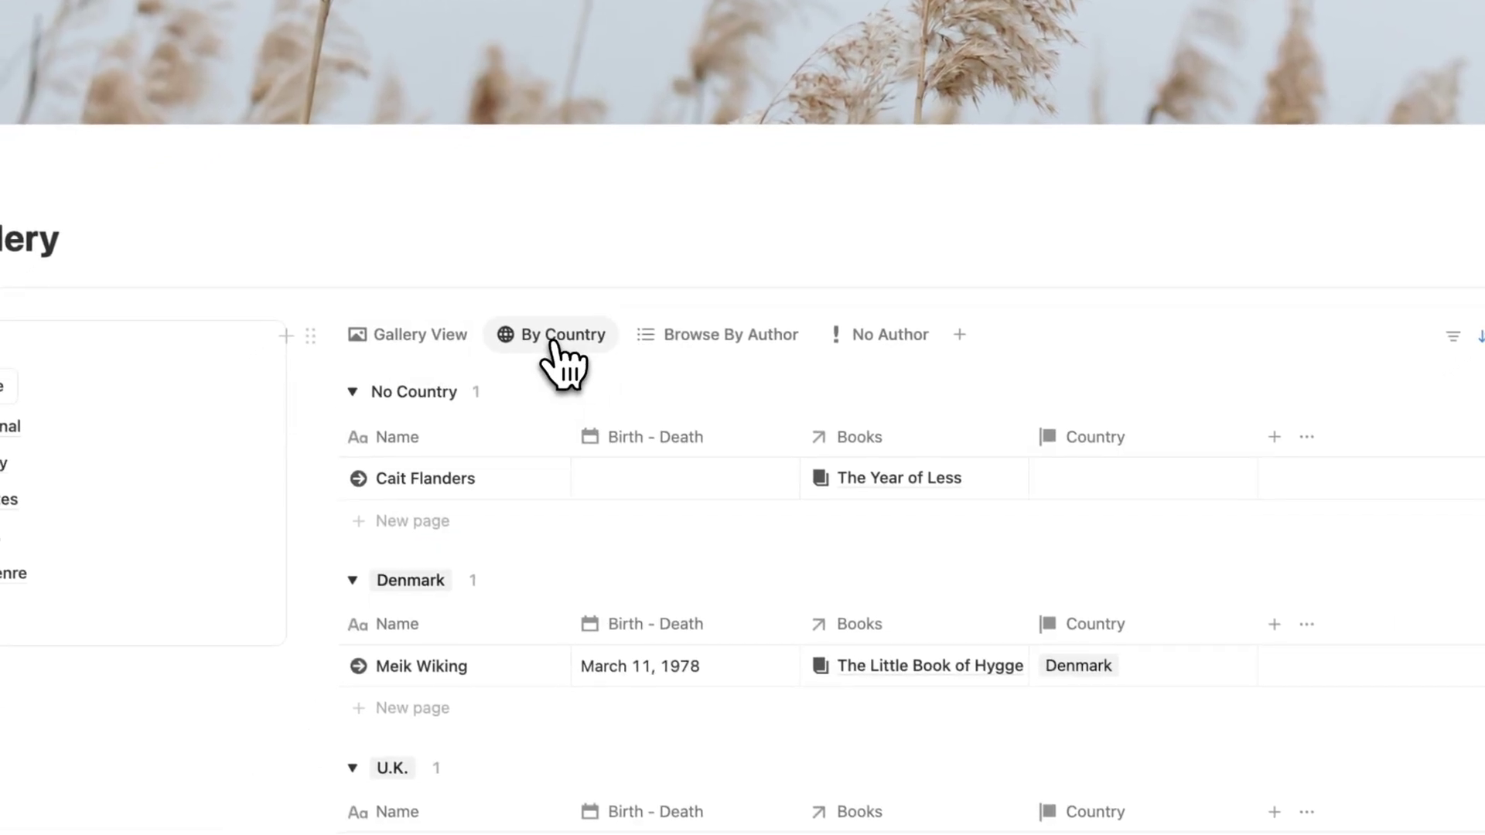
click(733, 341)
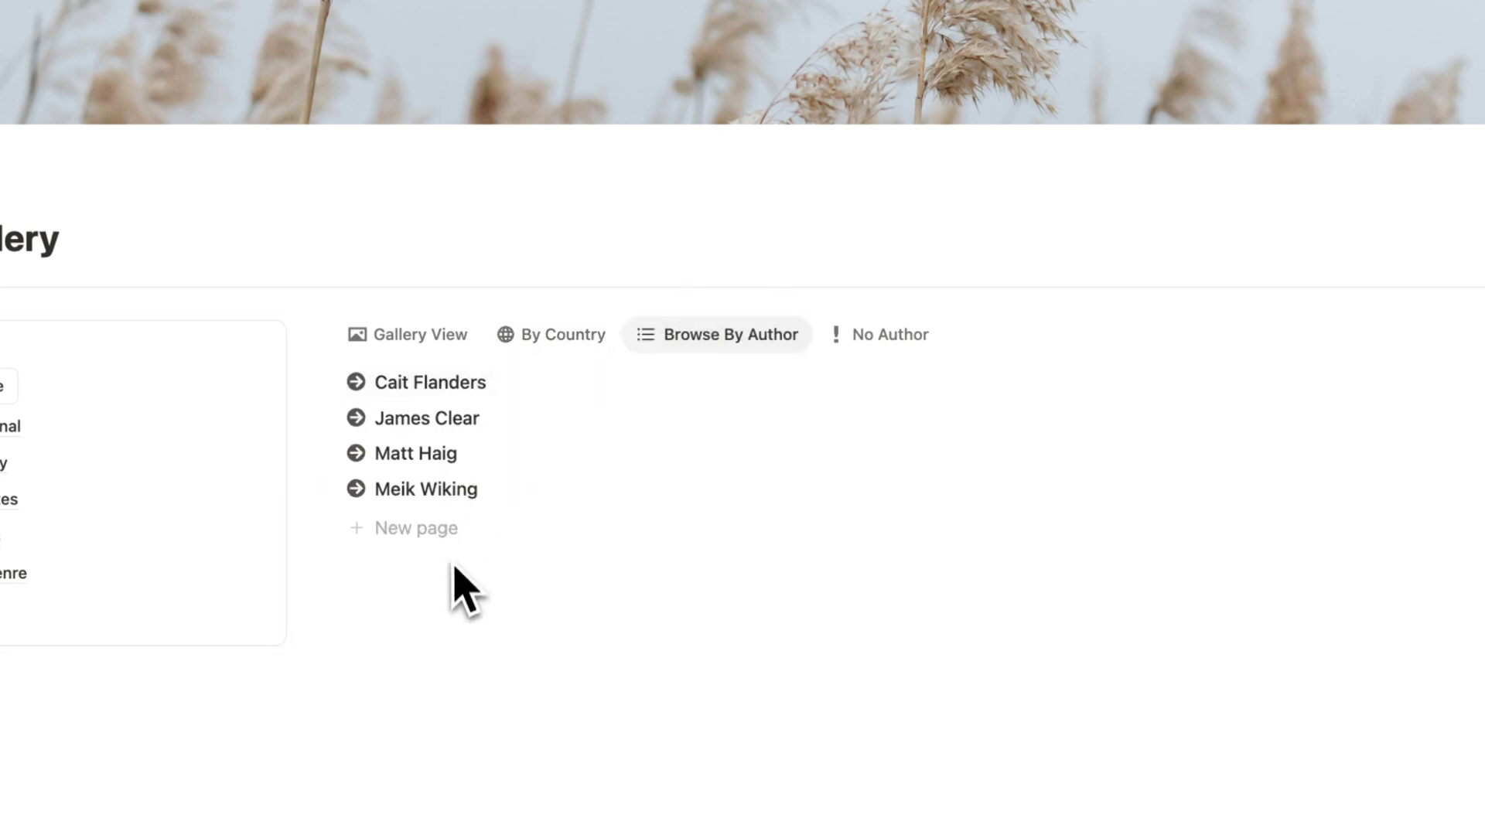
click(889, 342)
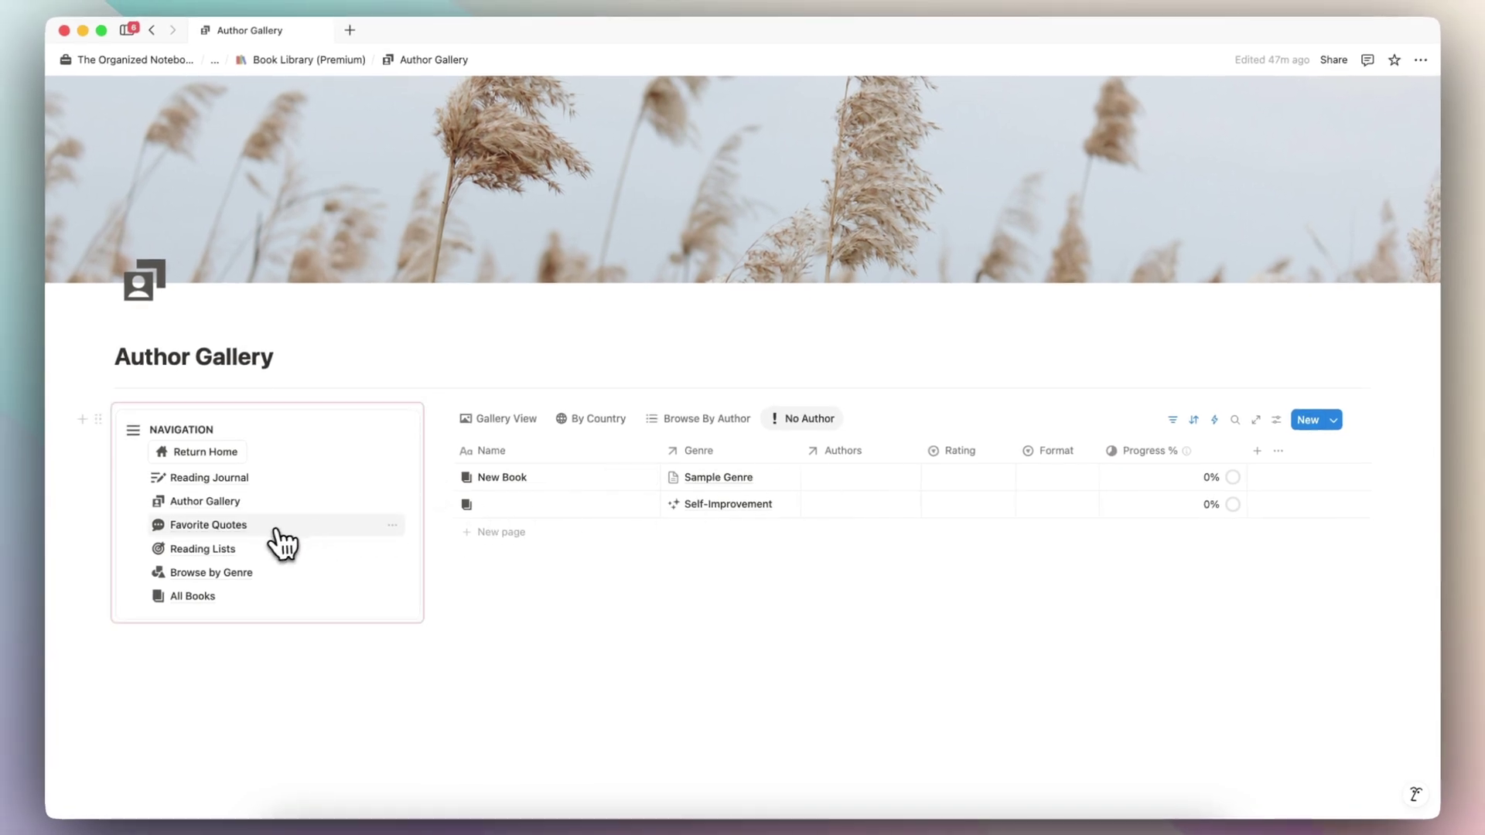
Create a new entry in Favorite Quotes titled "Habits are the compound interest of self-improvement"
click(225, 532)
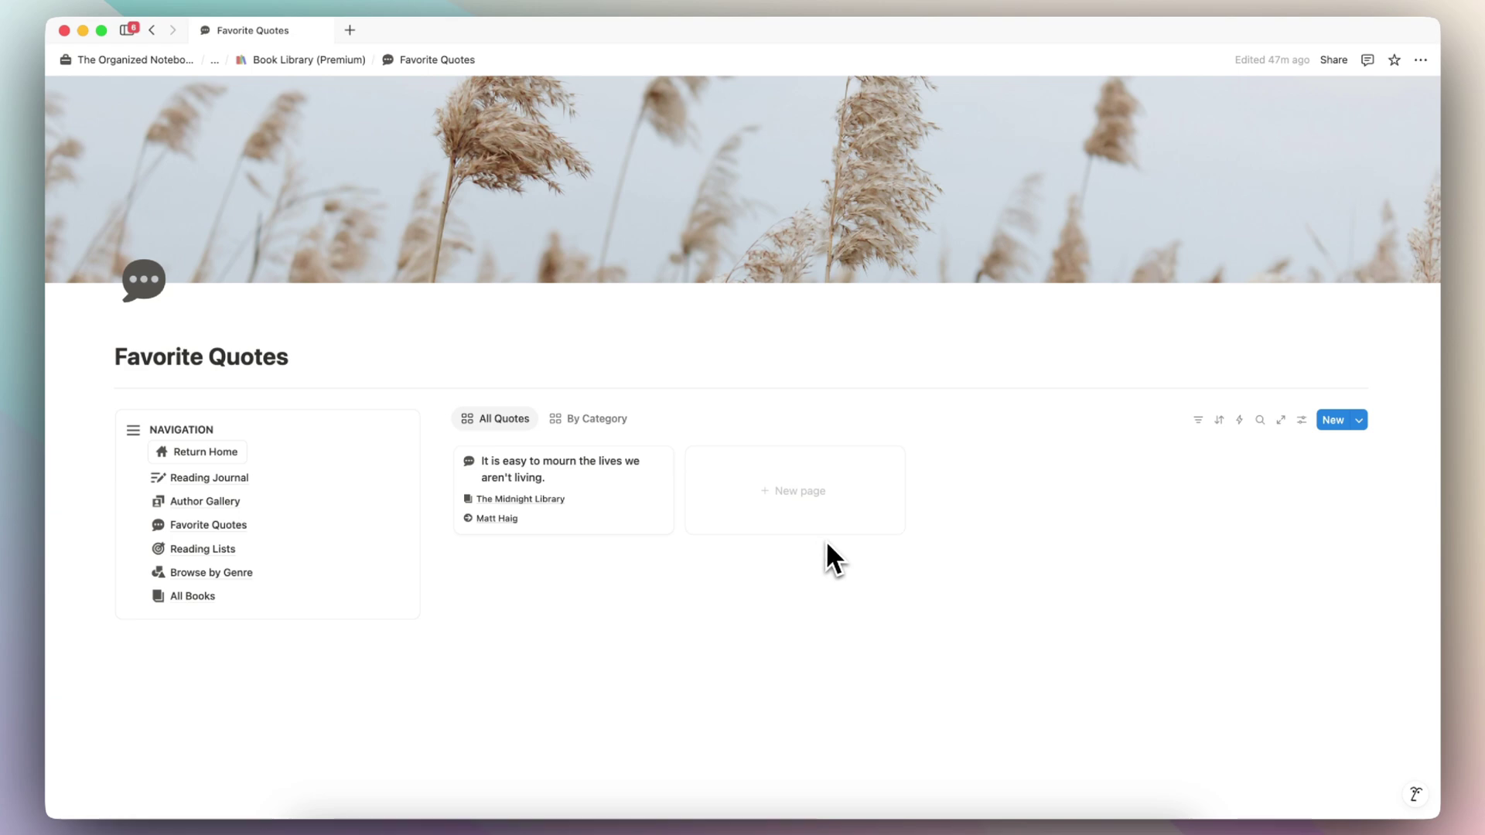
click(772, 507)
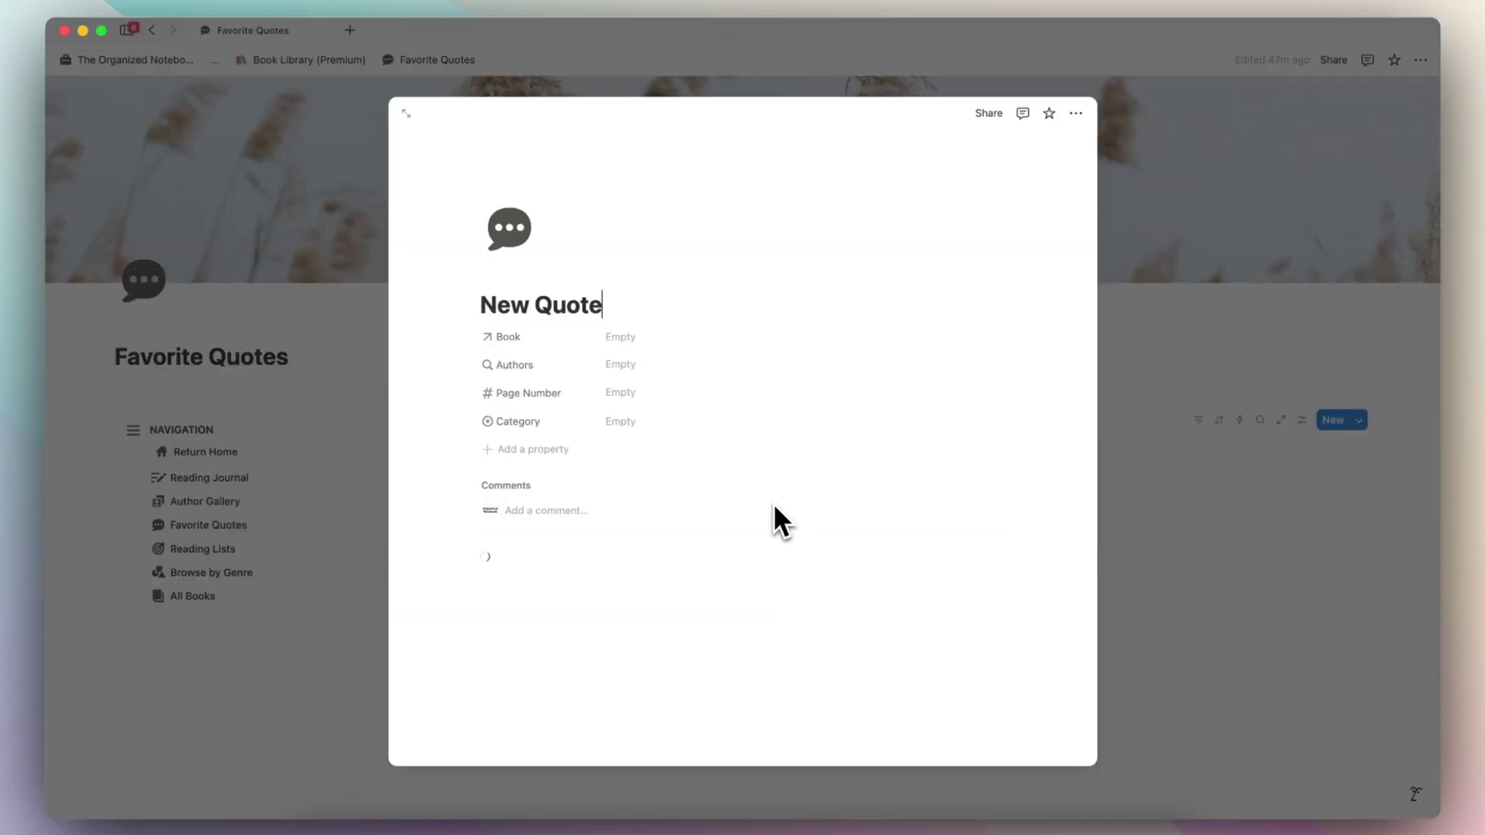
triple_click(558, 309)
text(Habits are the compound interest of self-improvement)
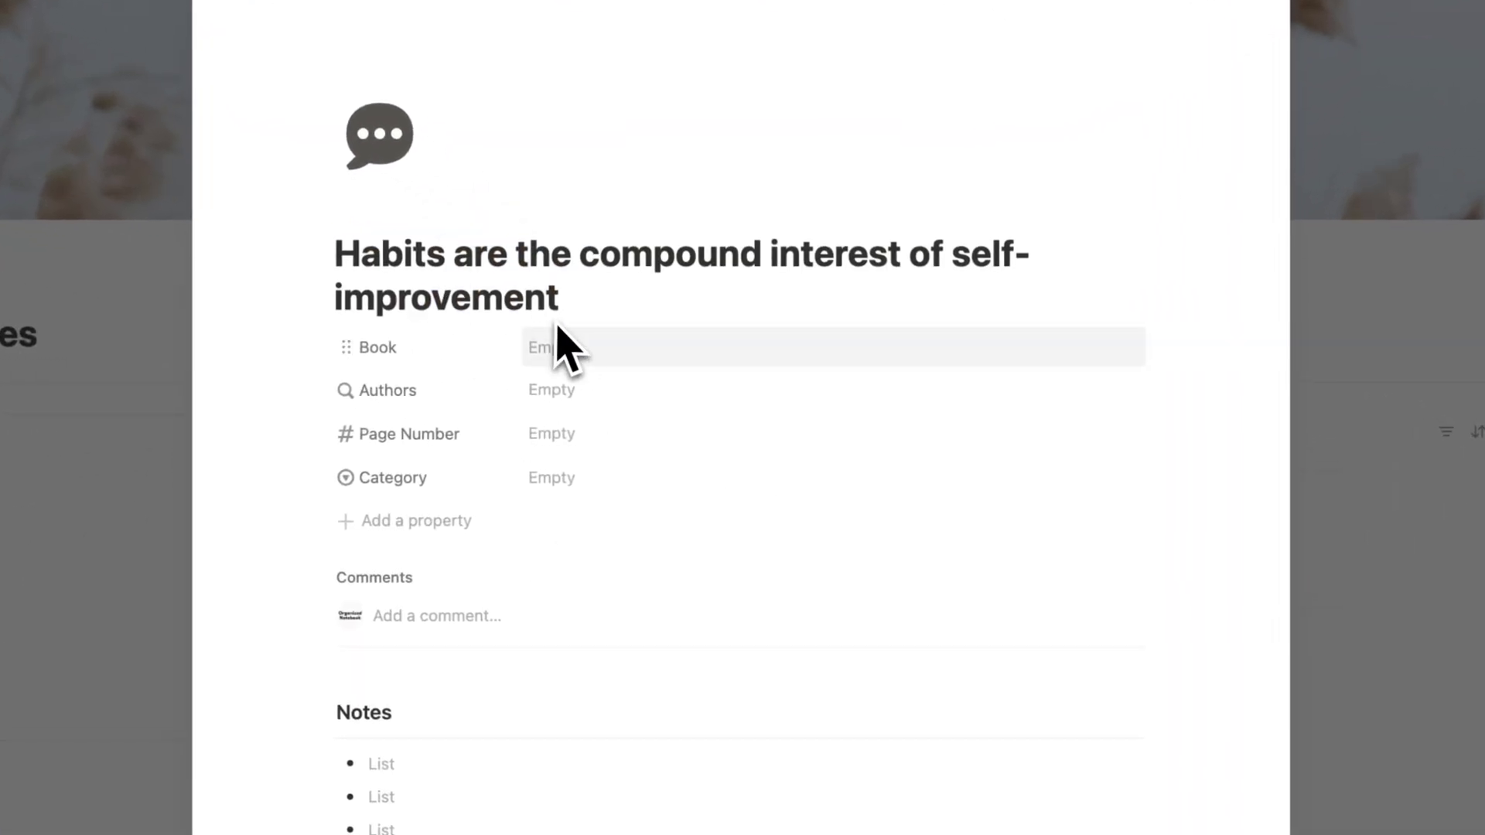
Link the new quote to the book Atomic Habits
click(614, 360)
click(648, 433)
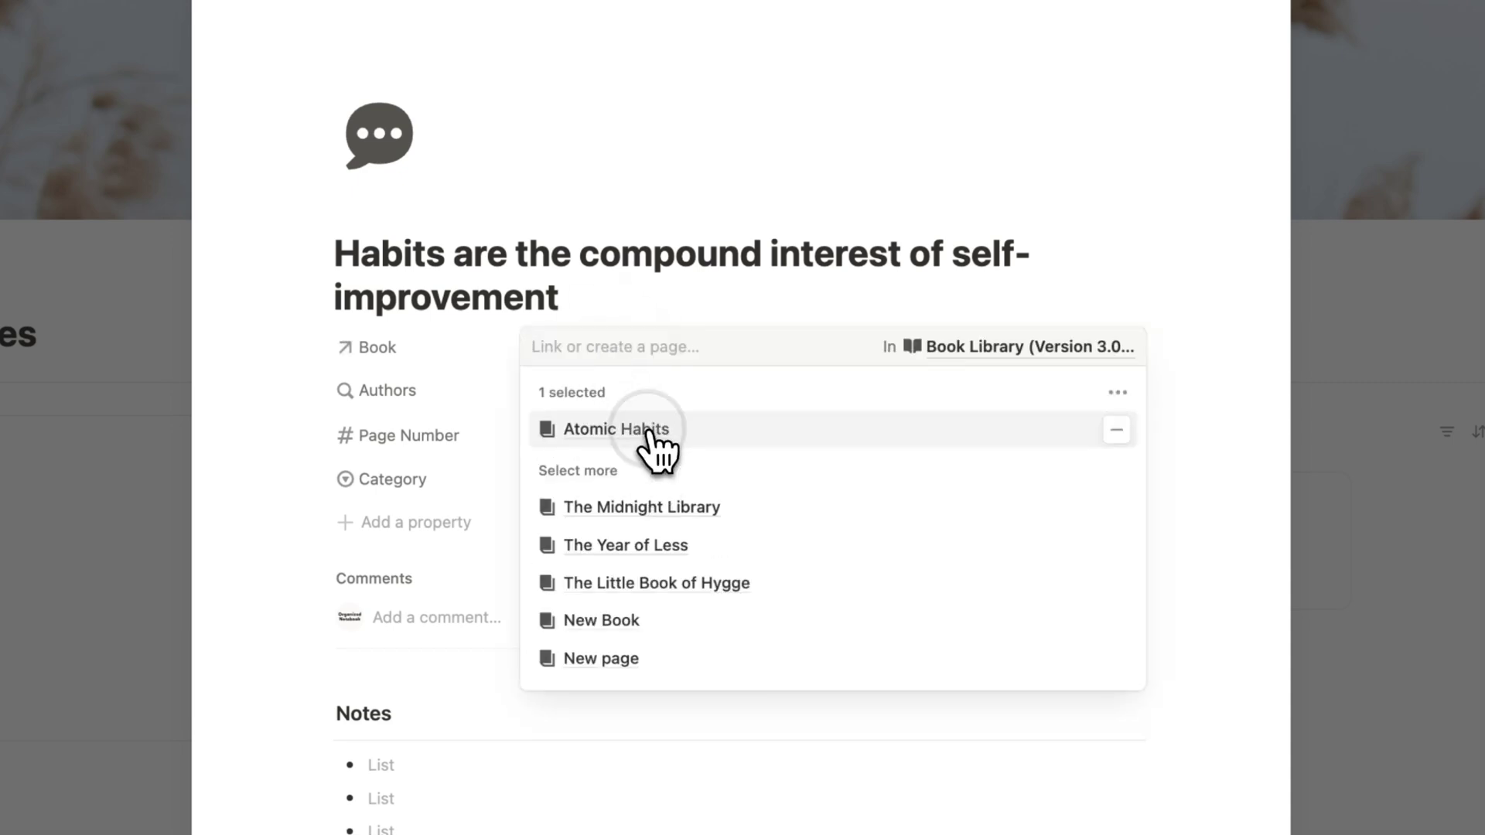
click(643, 281)
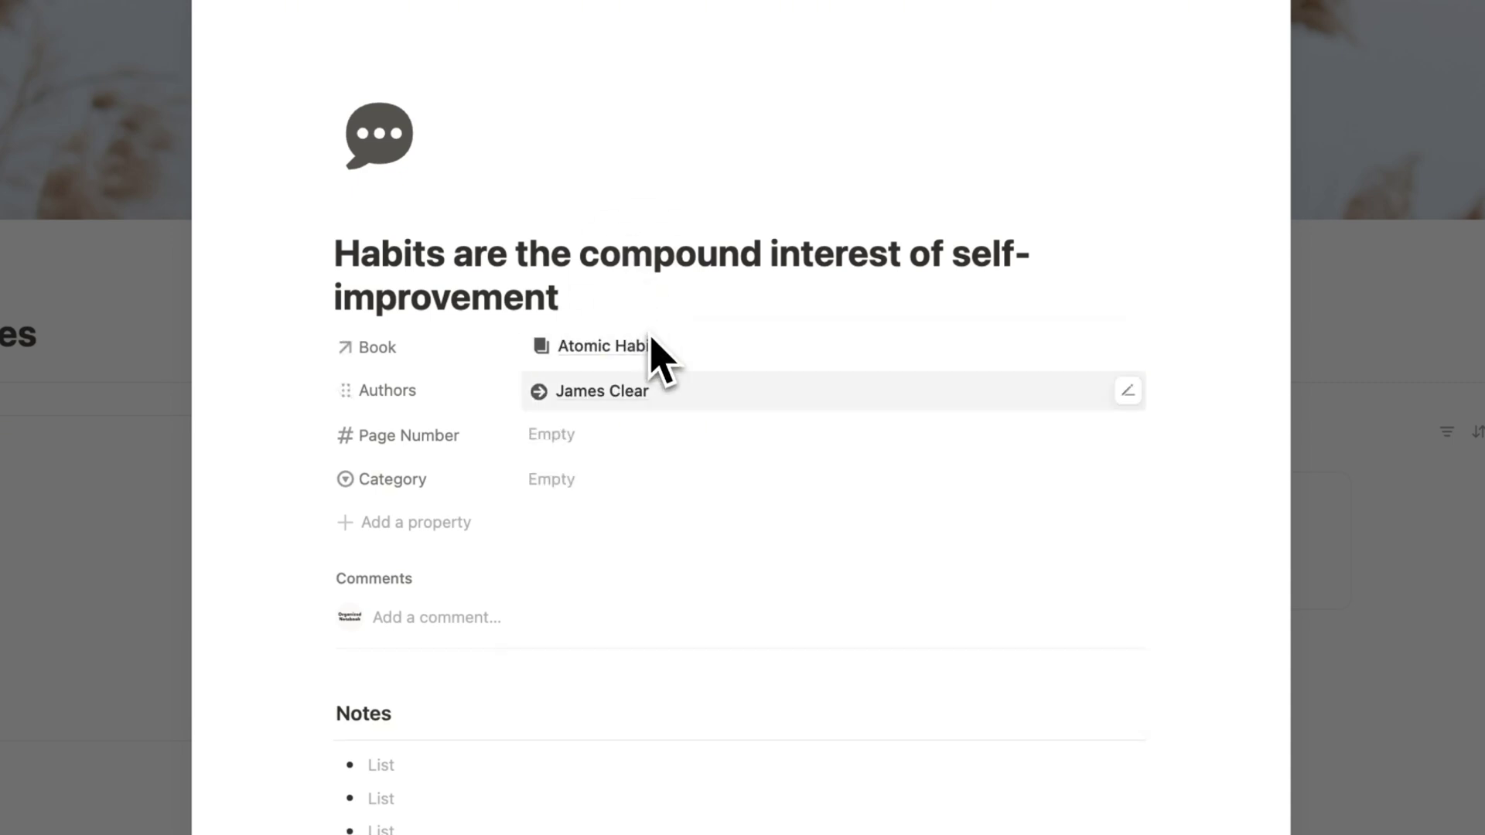
Set the quote's Category to Motivational, close it, and check it in the By Category and All Quotes views
click(630, 483)
click(711, 562)
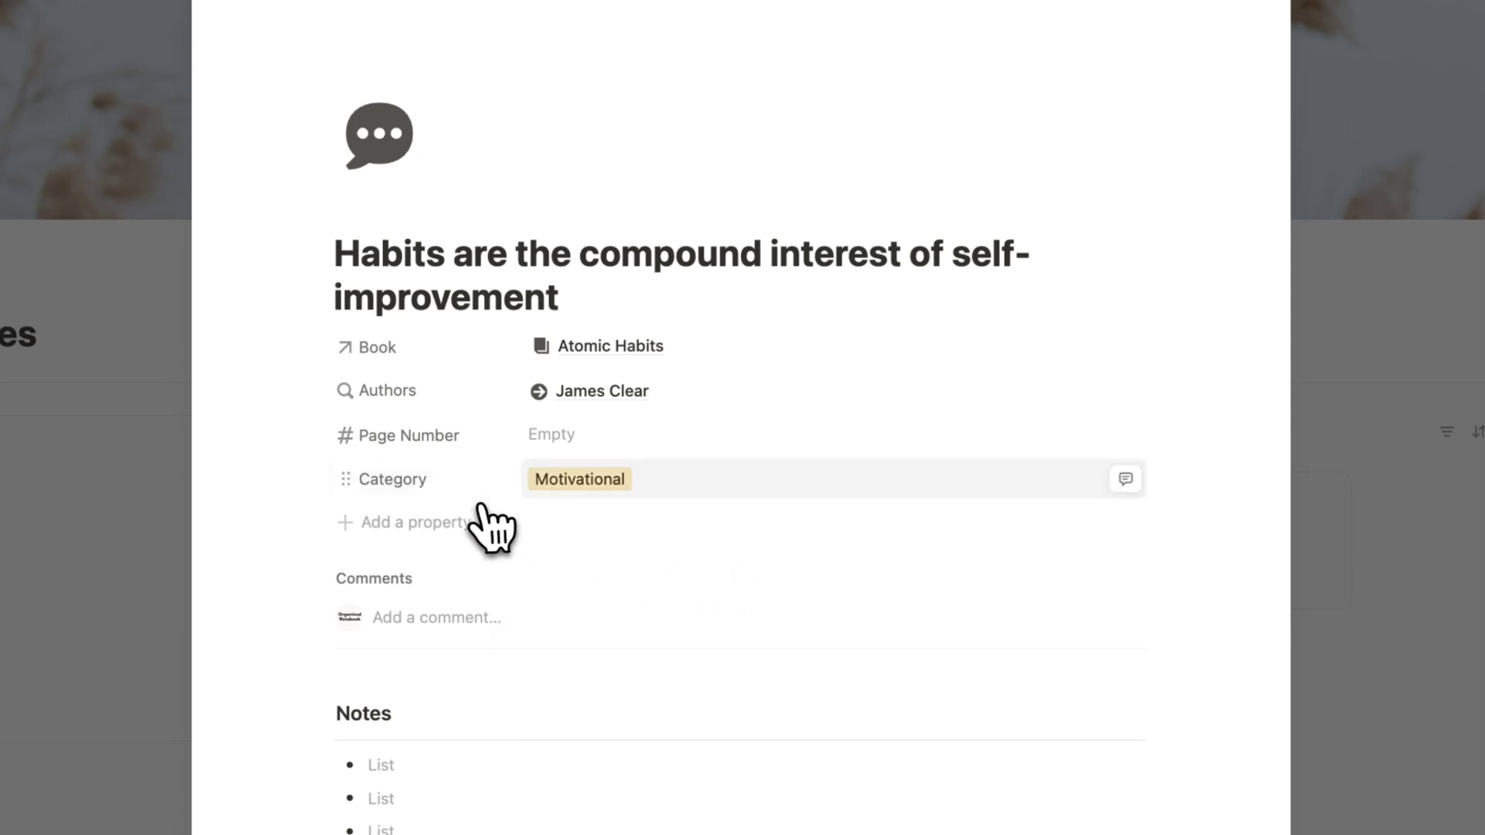
click(1315, 673)
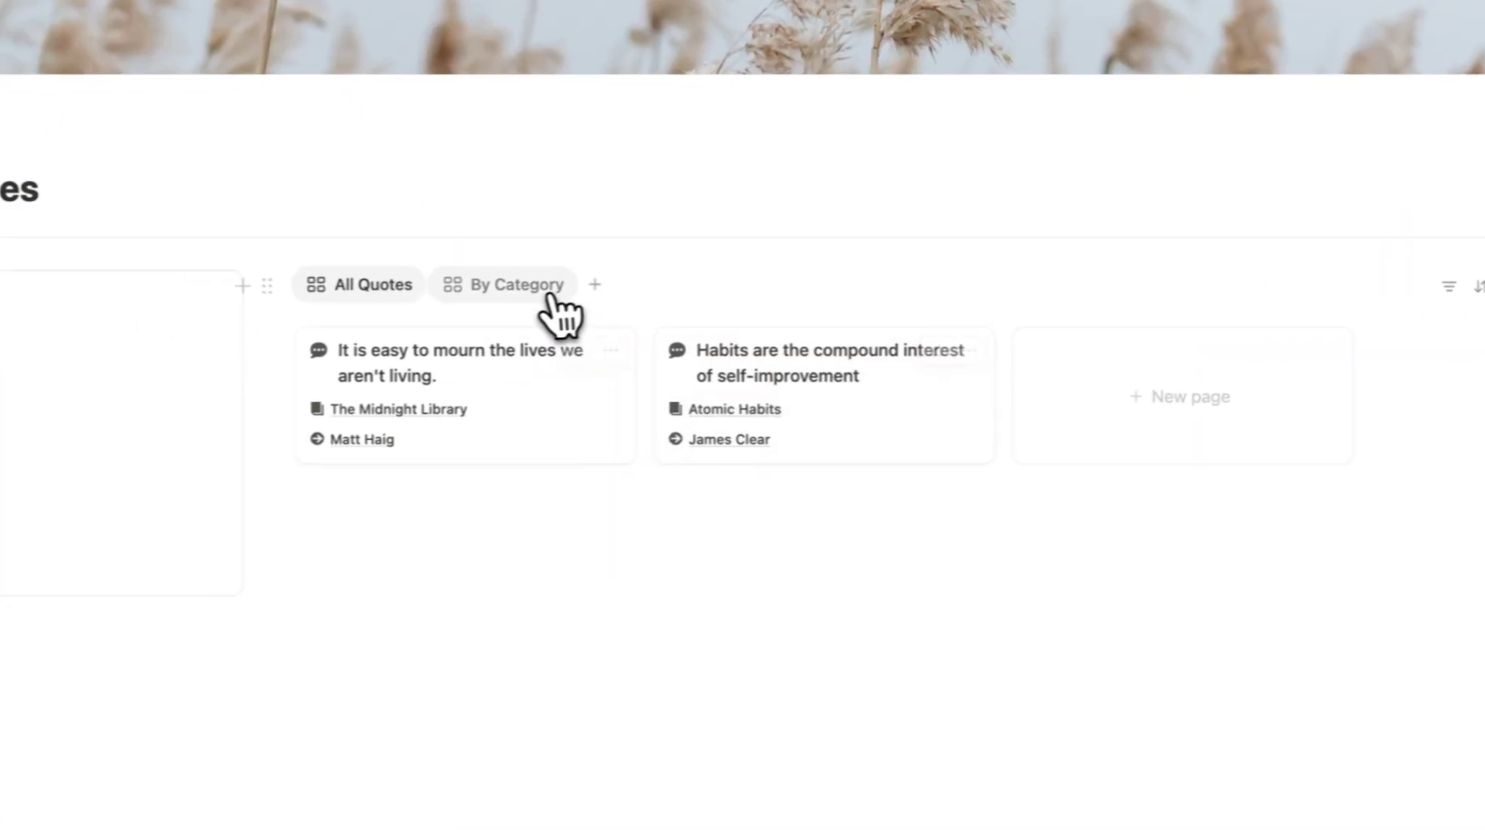
click(554, 302)
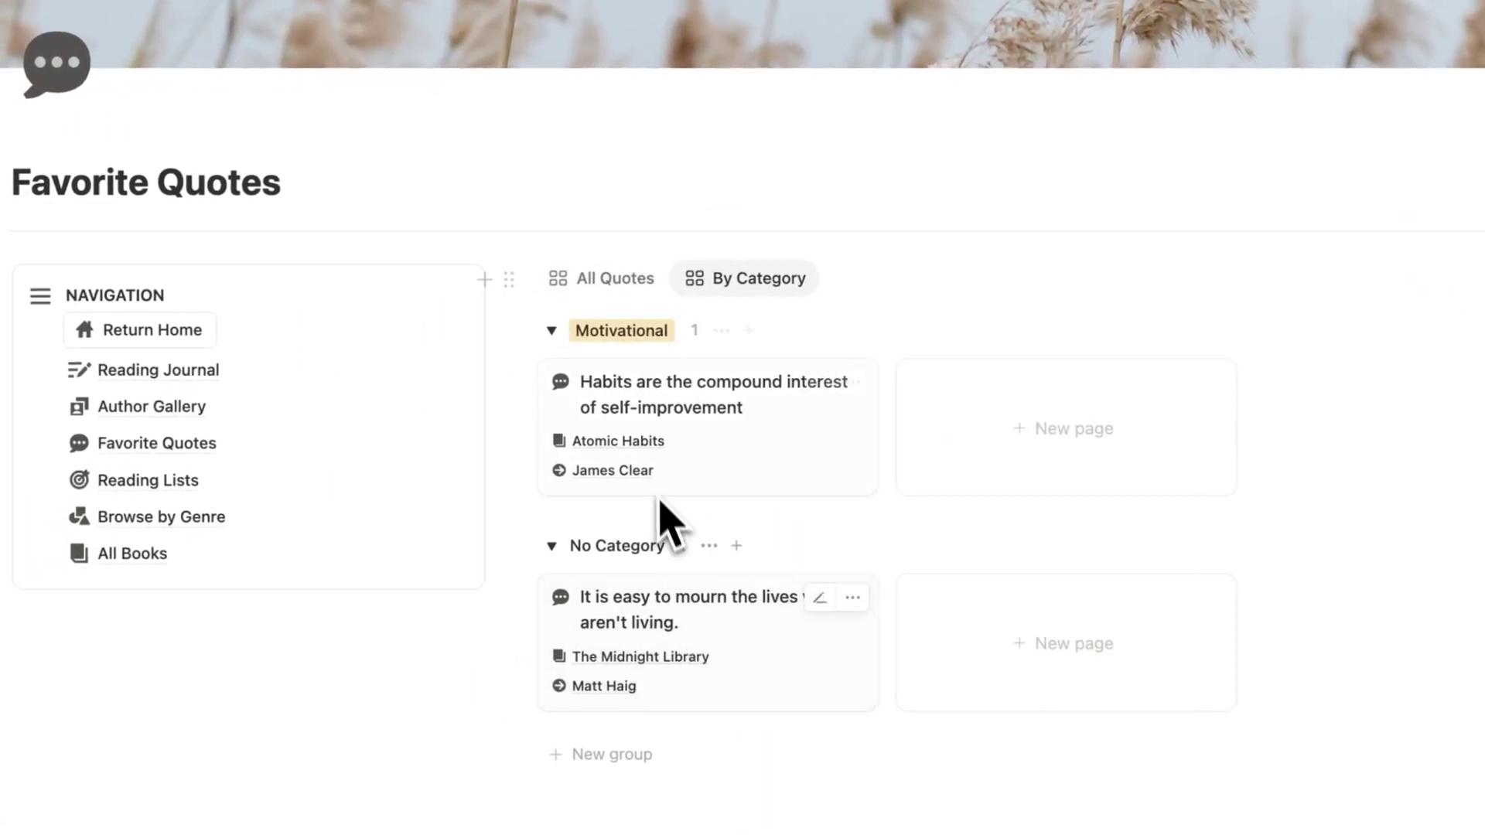
click(613, 288)
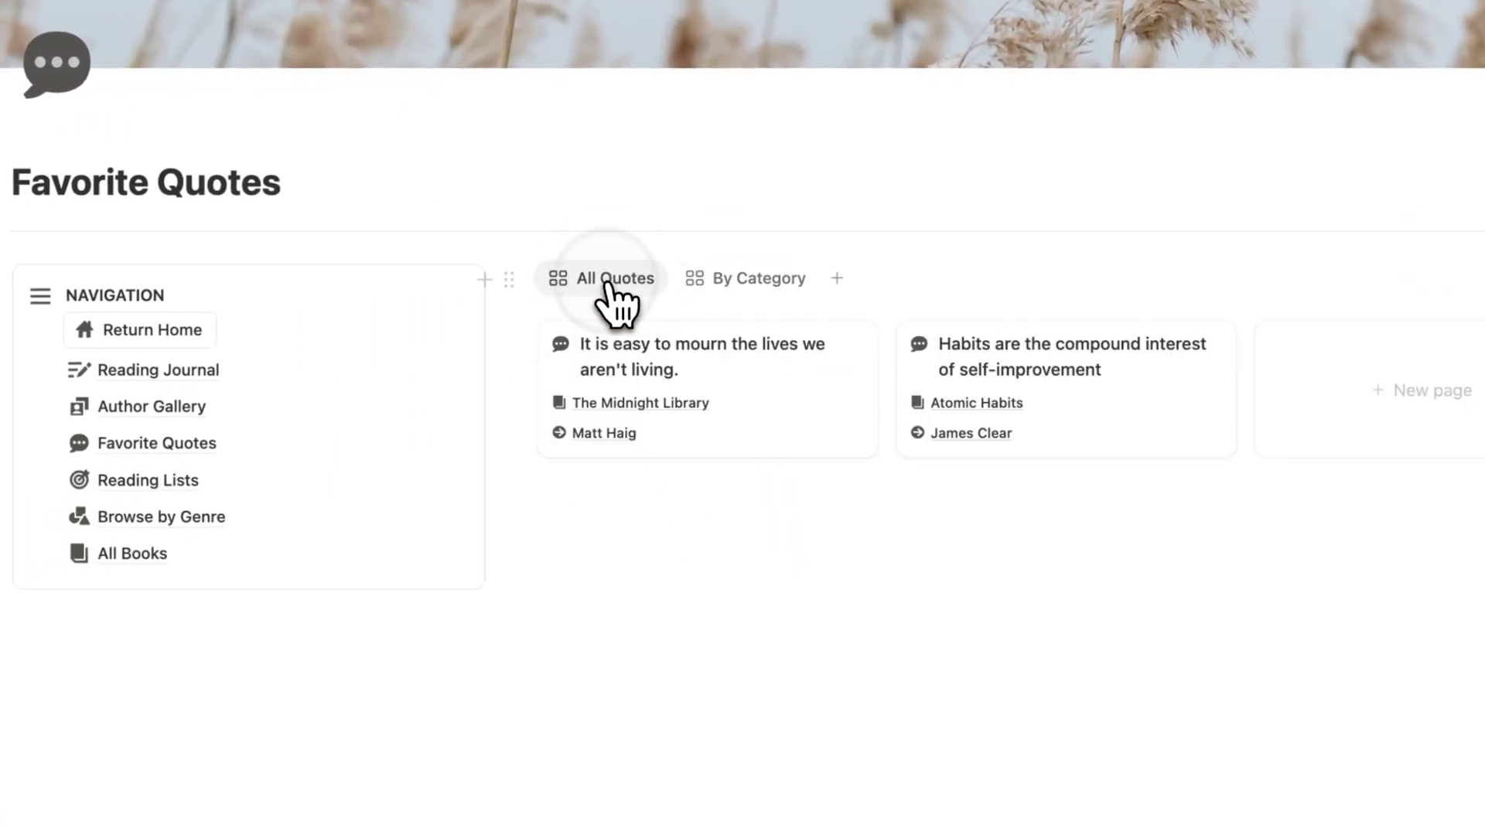
Return to the library home page, open Atomic Habits, and review its linked quote, journal entries, reflection and summary sections
click(162, 334)
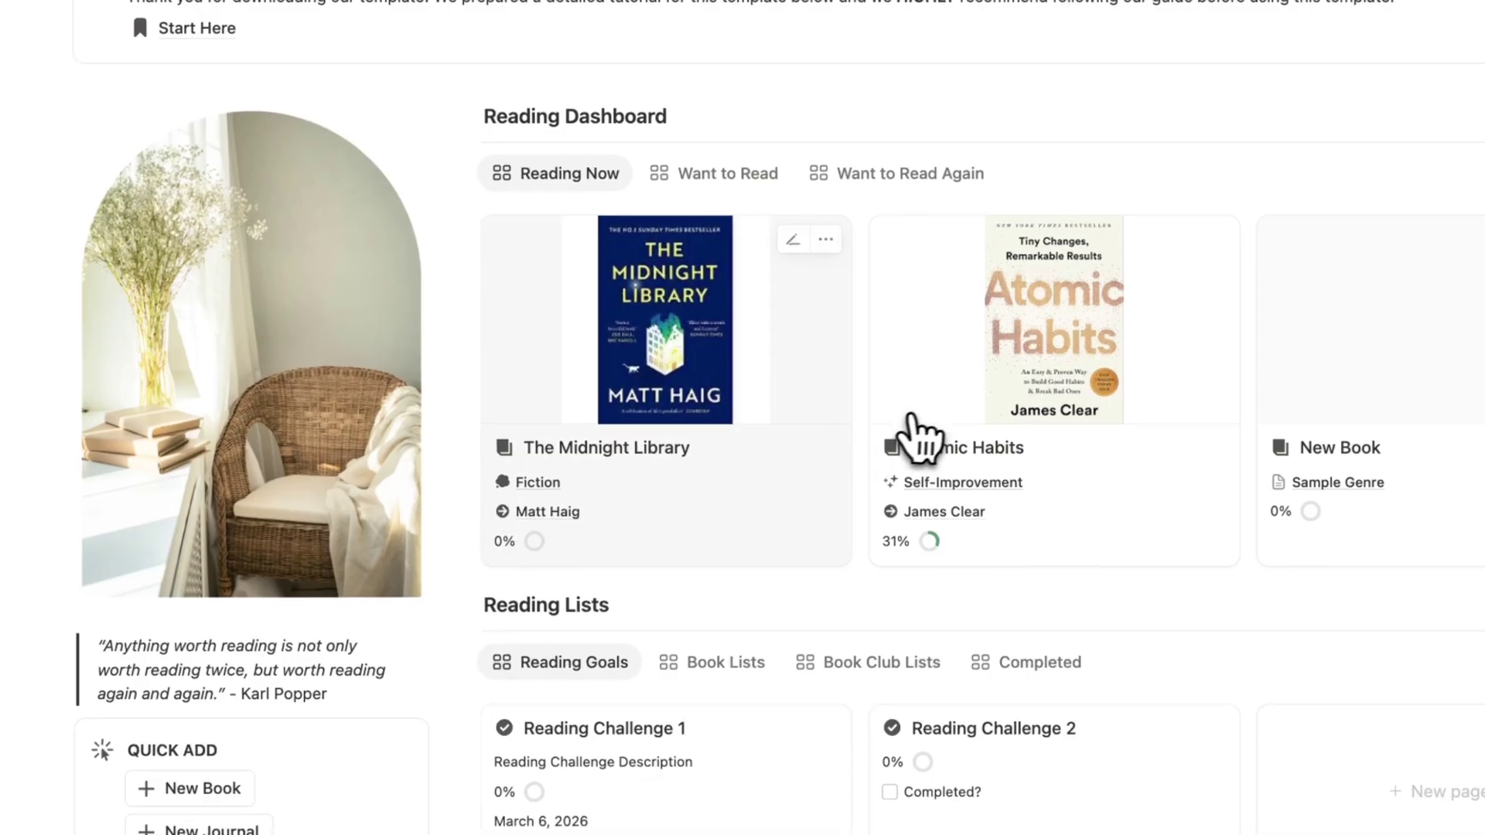
click(990, 418)
scroll(959, 429, down, 10)
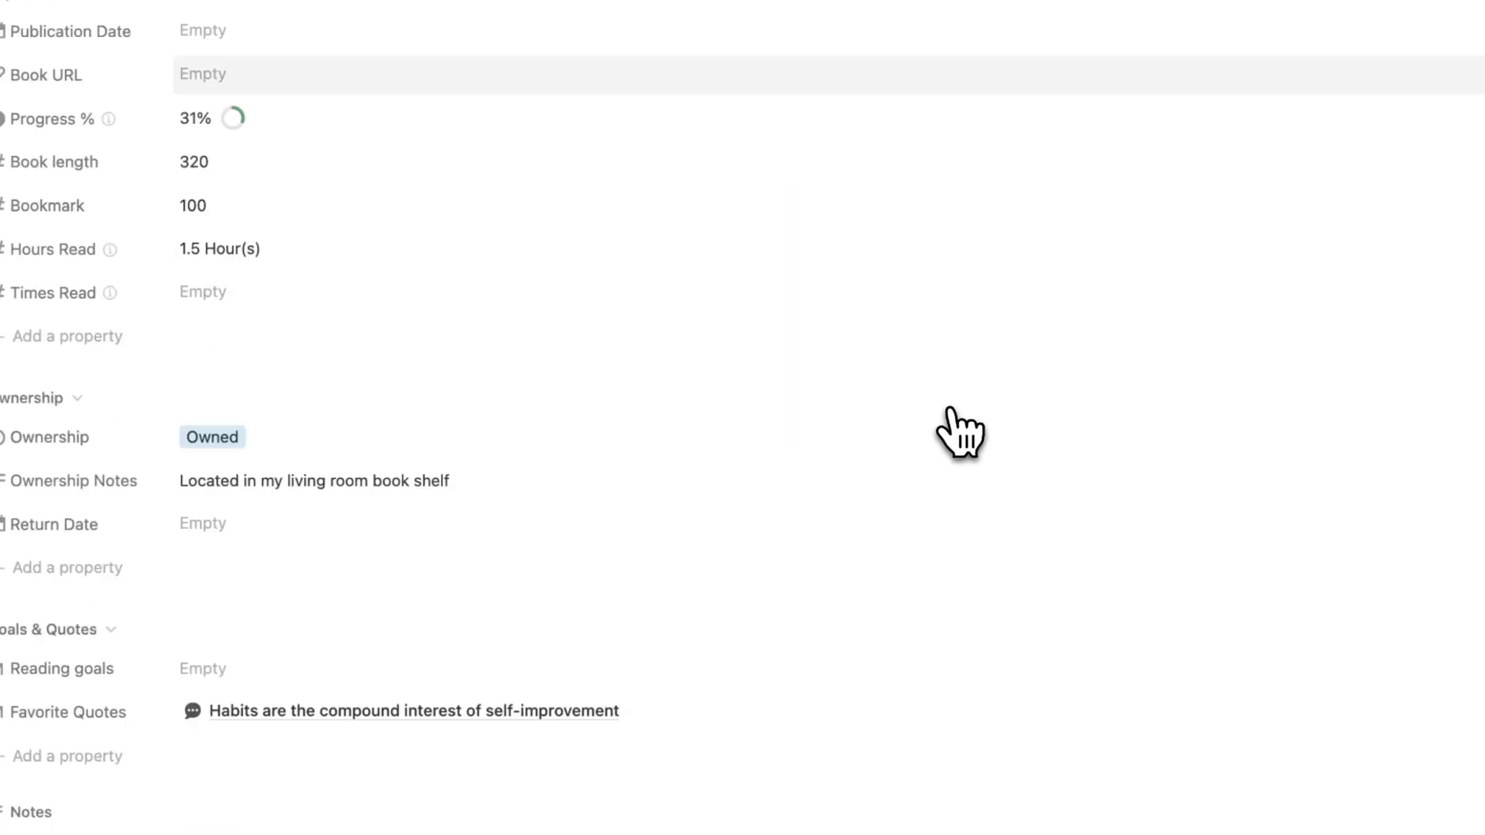
scroll(431, 470, down, 15)
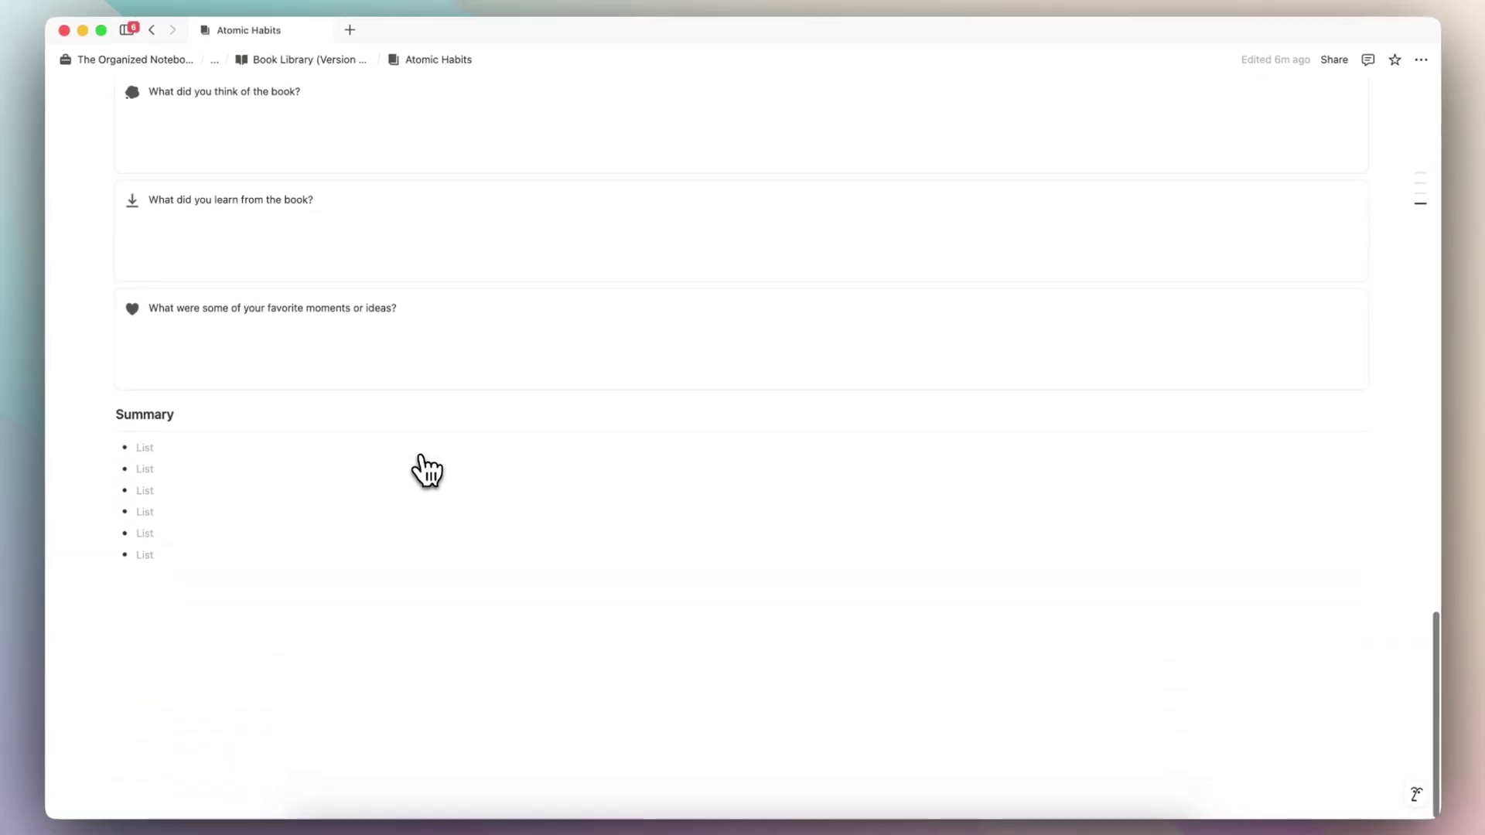
scroll(427, 470, up, 10)
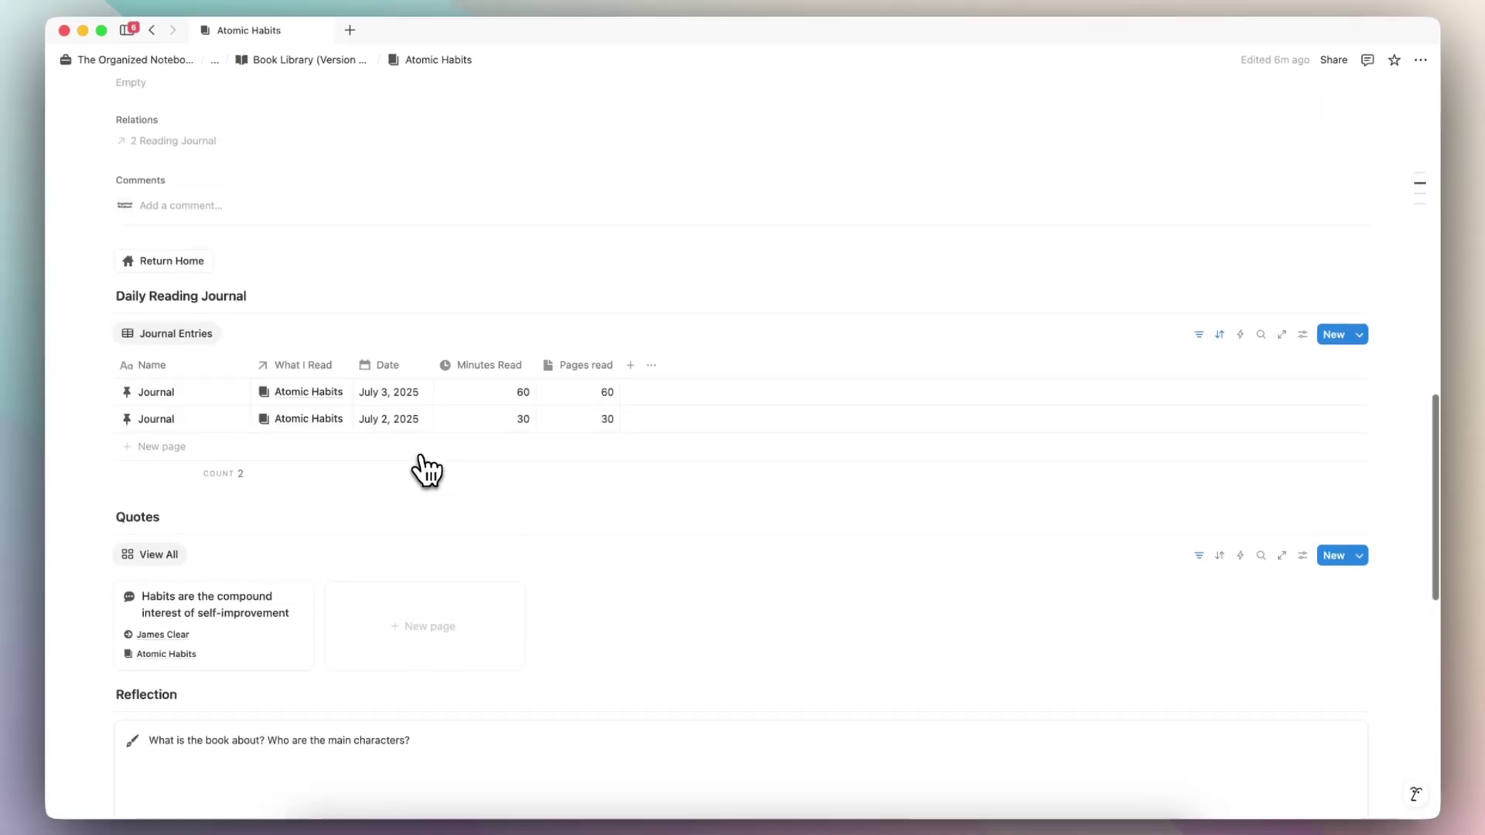
Go back to the home dashboard, quick-add a new quote linked to Atomic Habits, and close it
key(super+bracketleft)
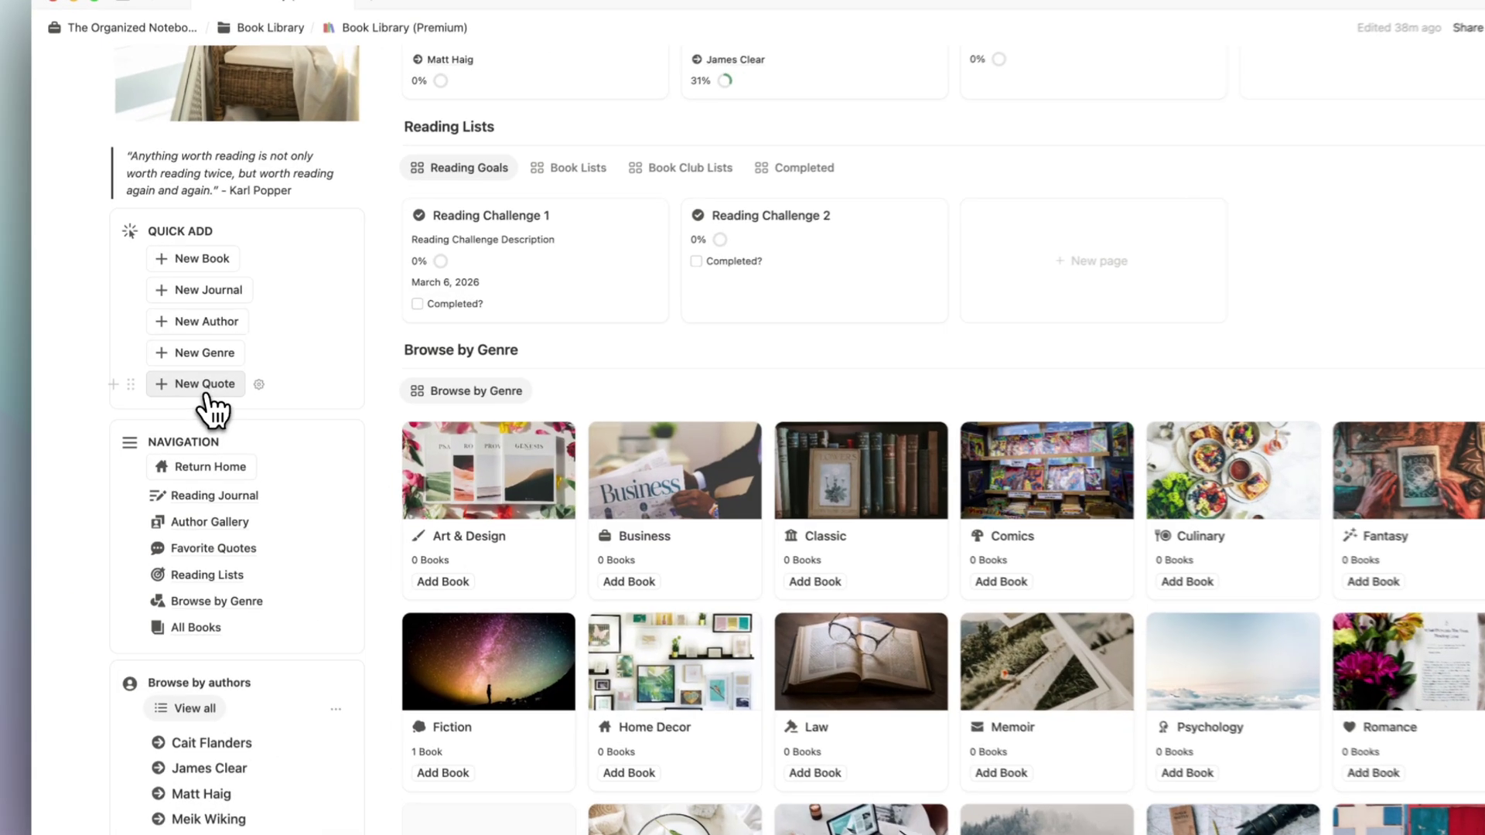
click(198, 380)
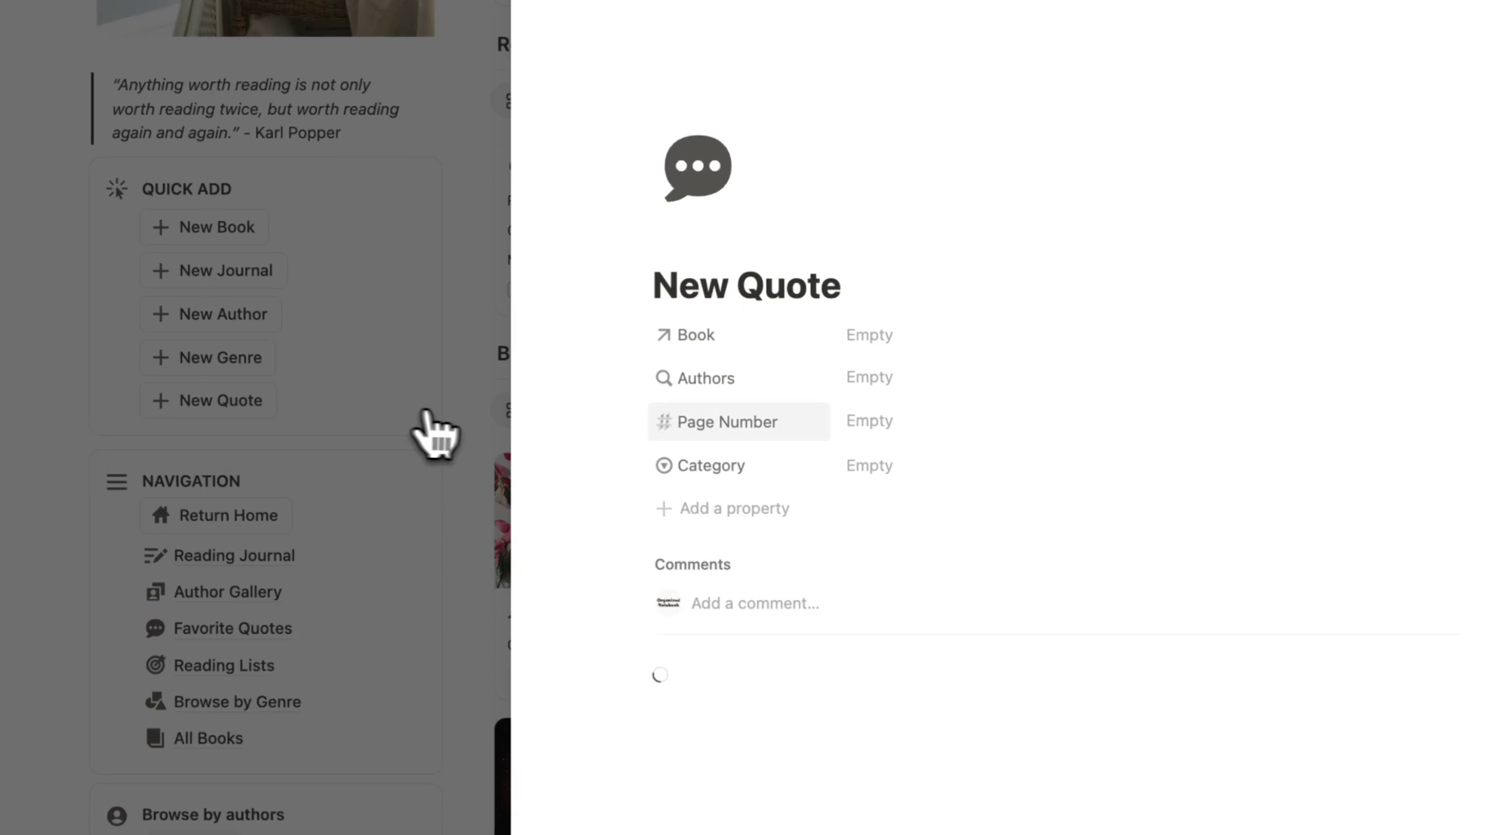
click(899, 365)
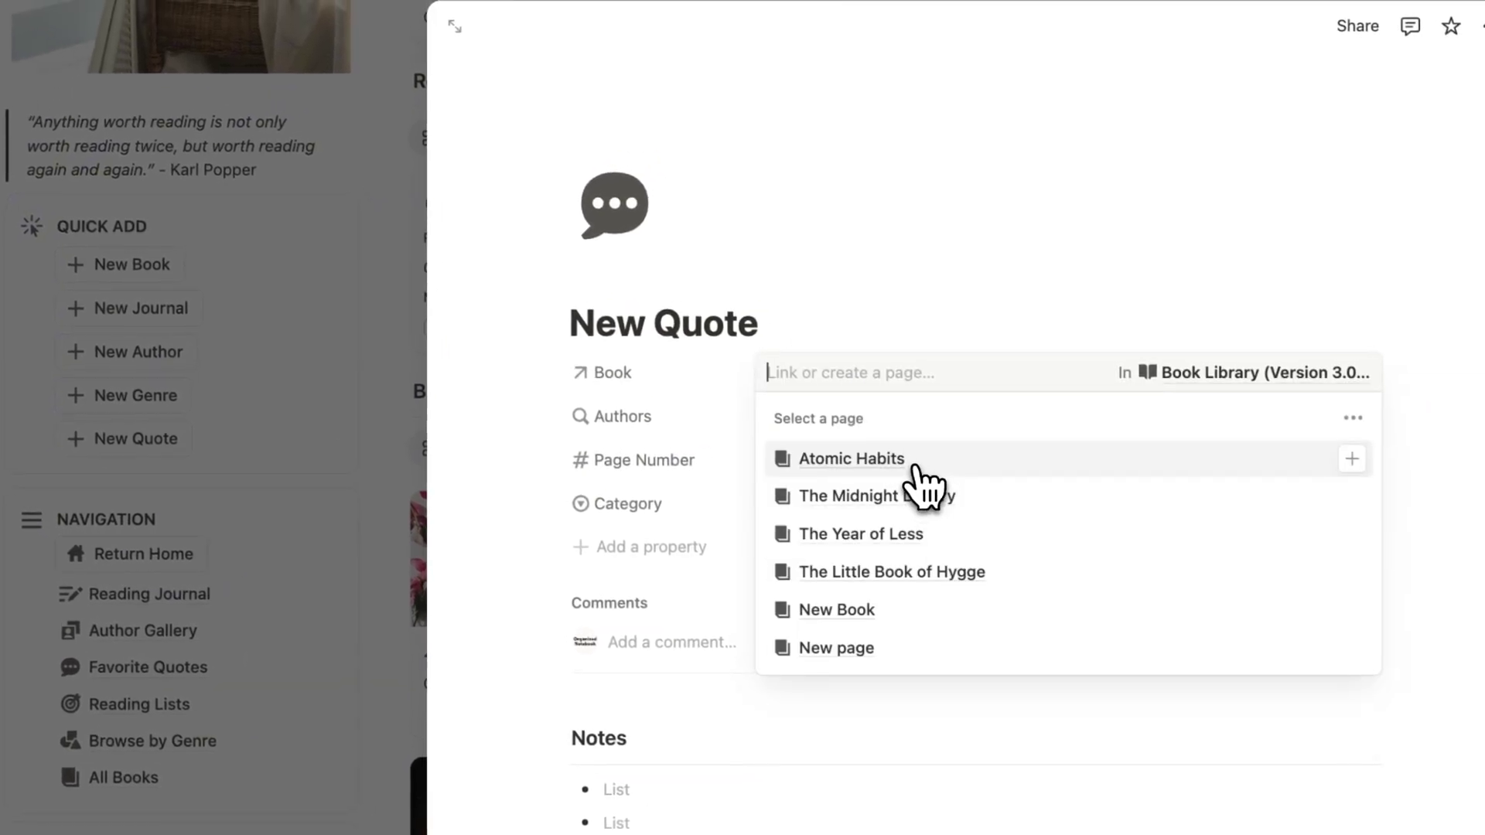
click(970, 439)
click(860, 318)
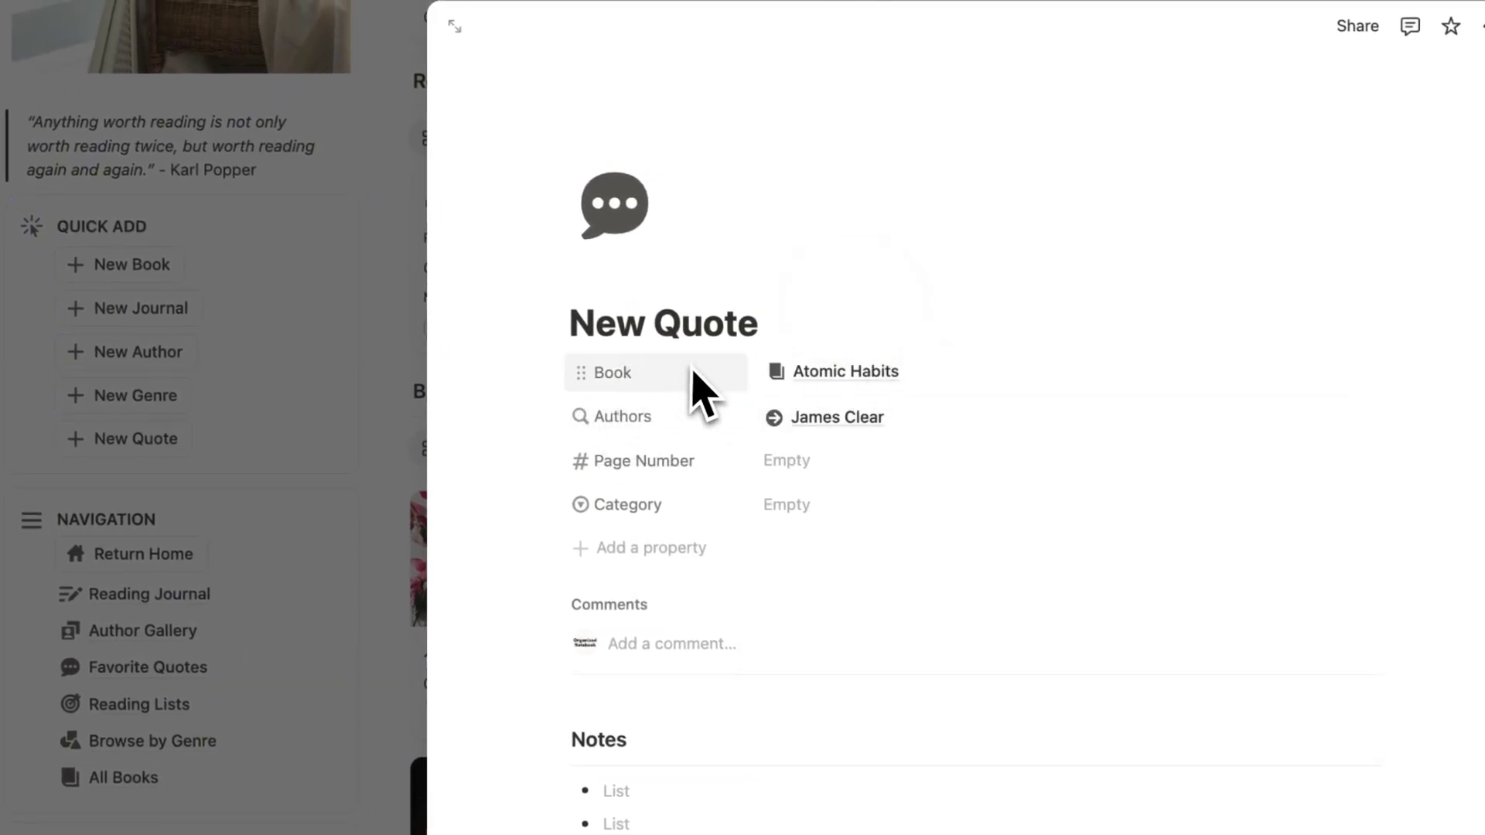
click(379, 430)
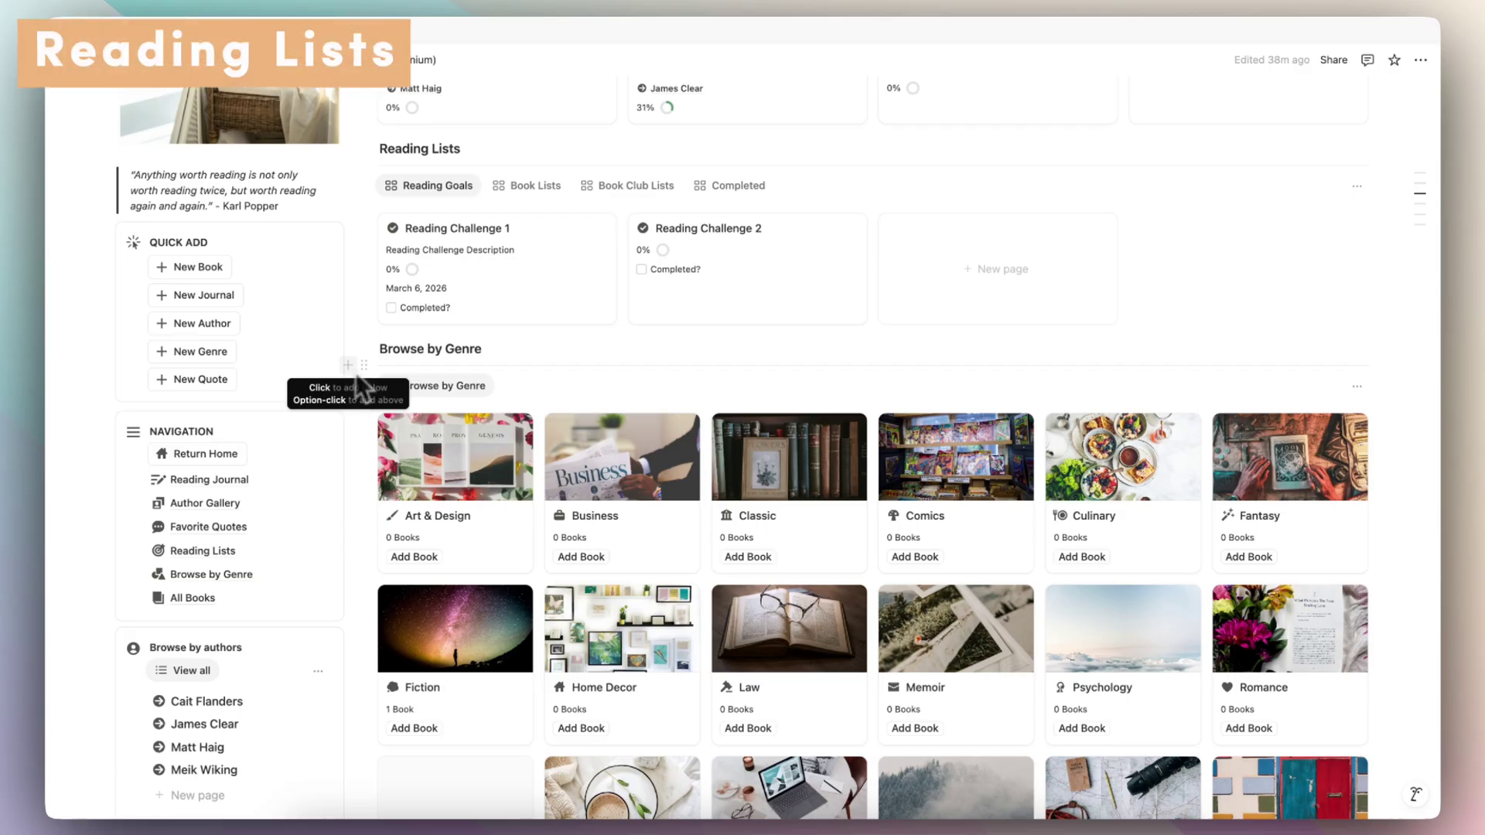
Open the Reading Lists page and create a new reading goal titled Motivational Books List
mouse_move(203, 558)
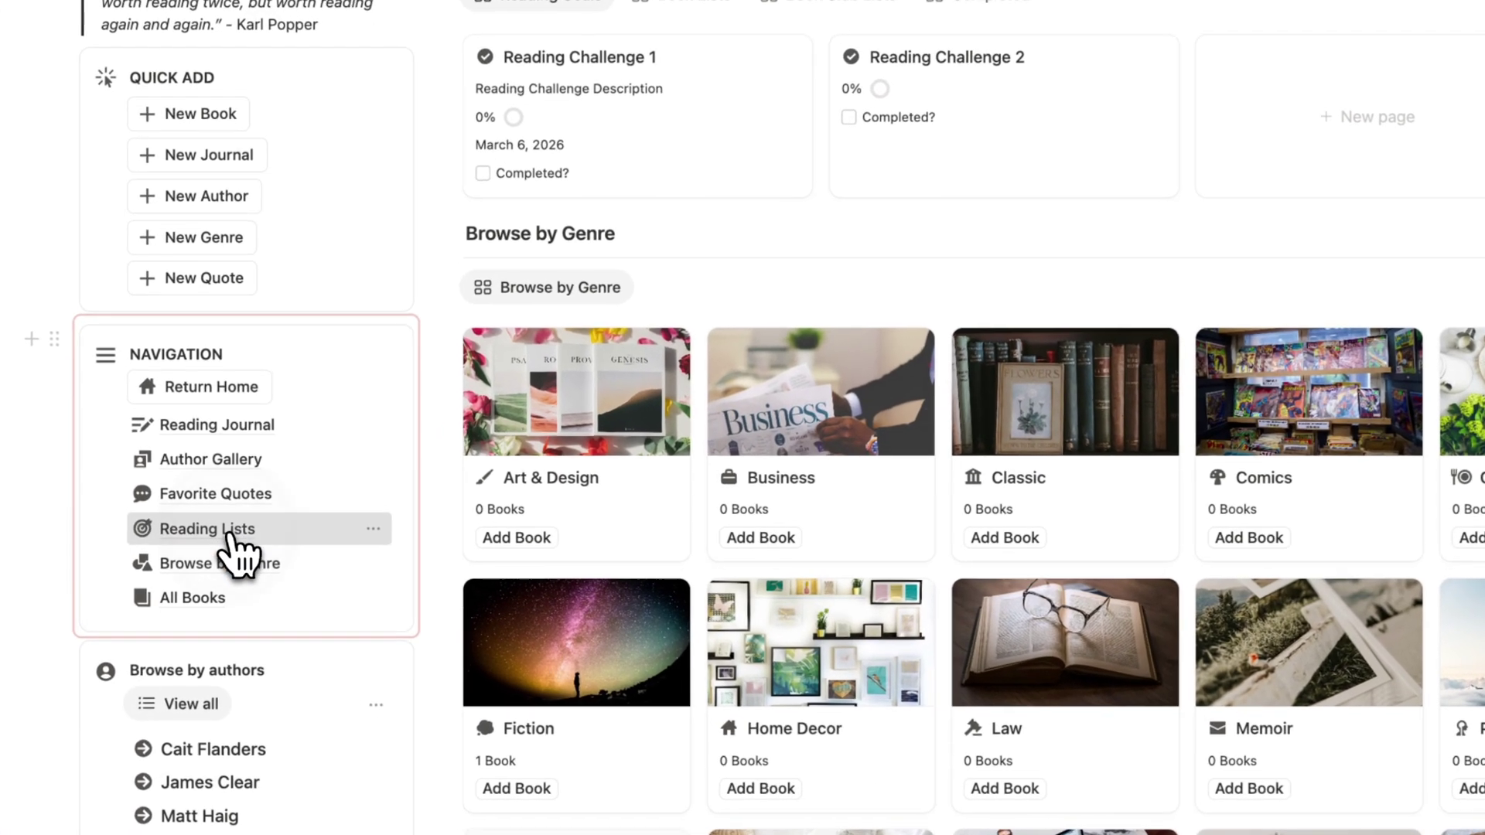
click(205, 552)
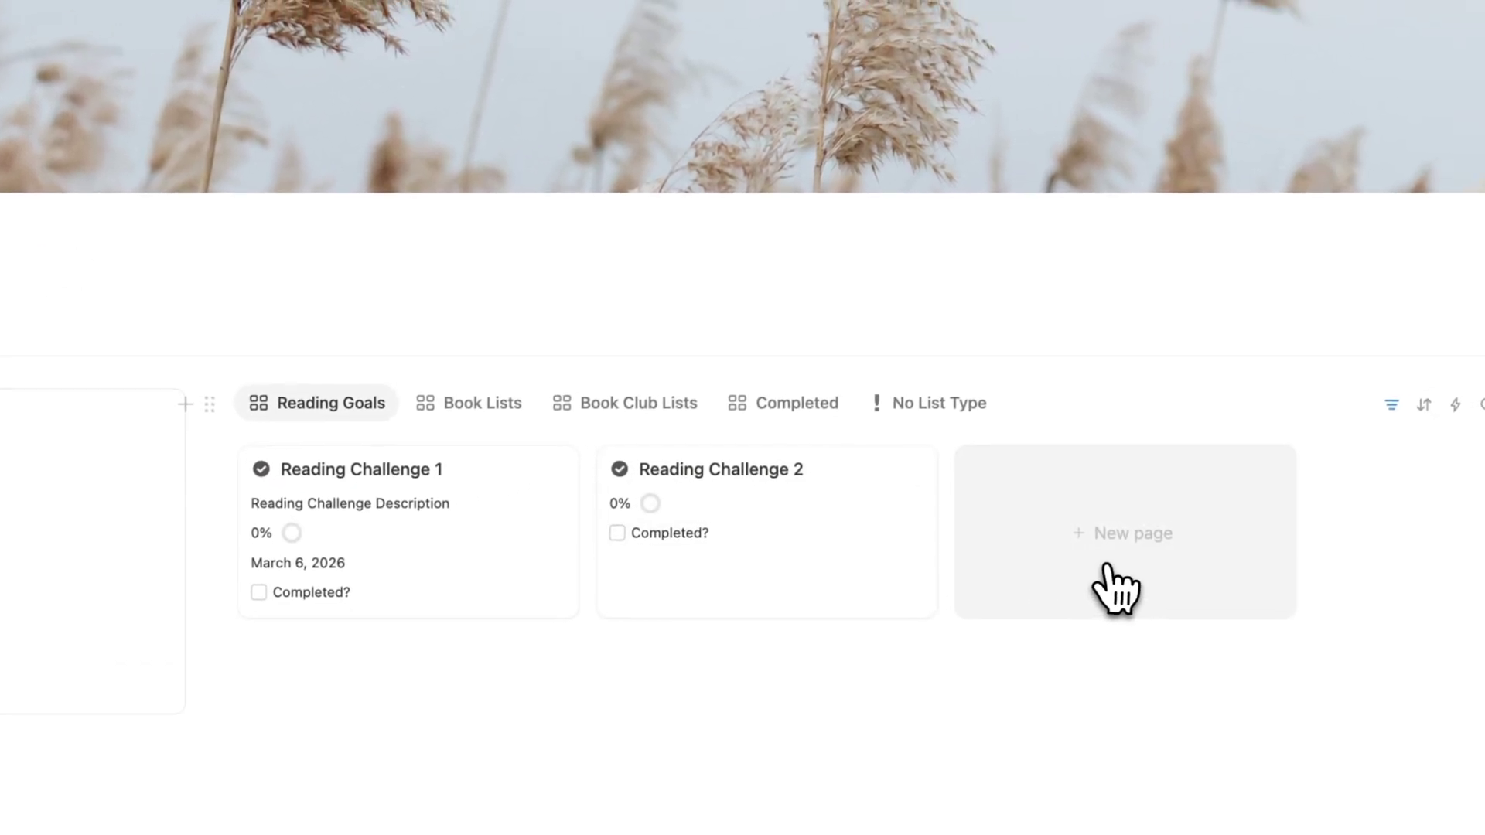
click(1110, 572)
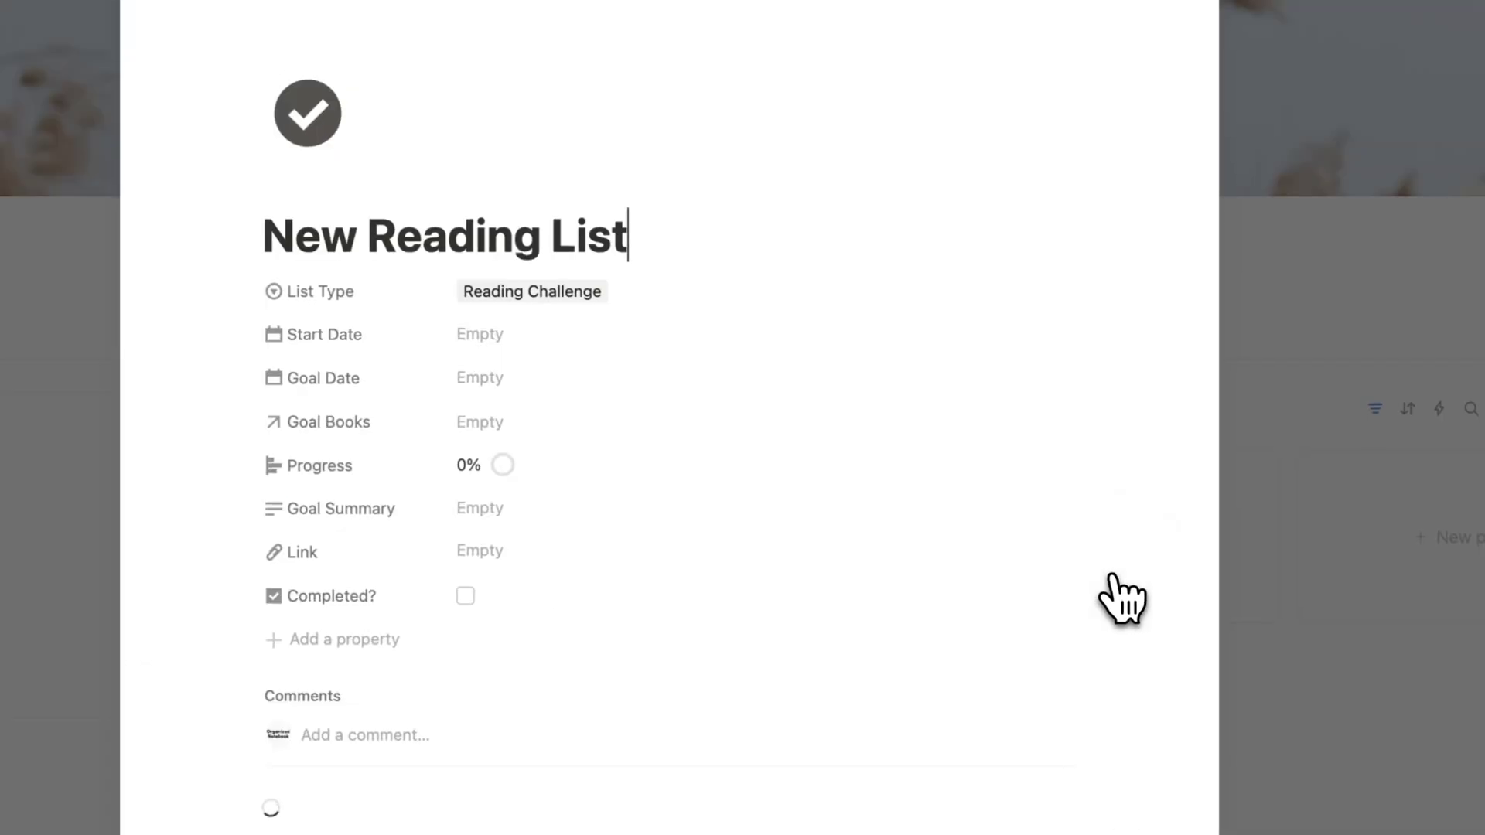
triple_click(457, 247)
text(M)
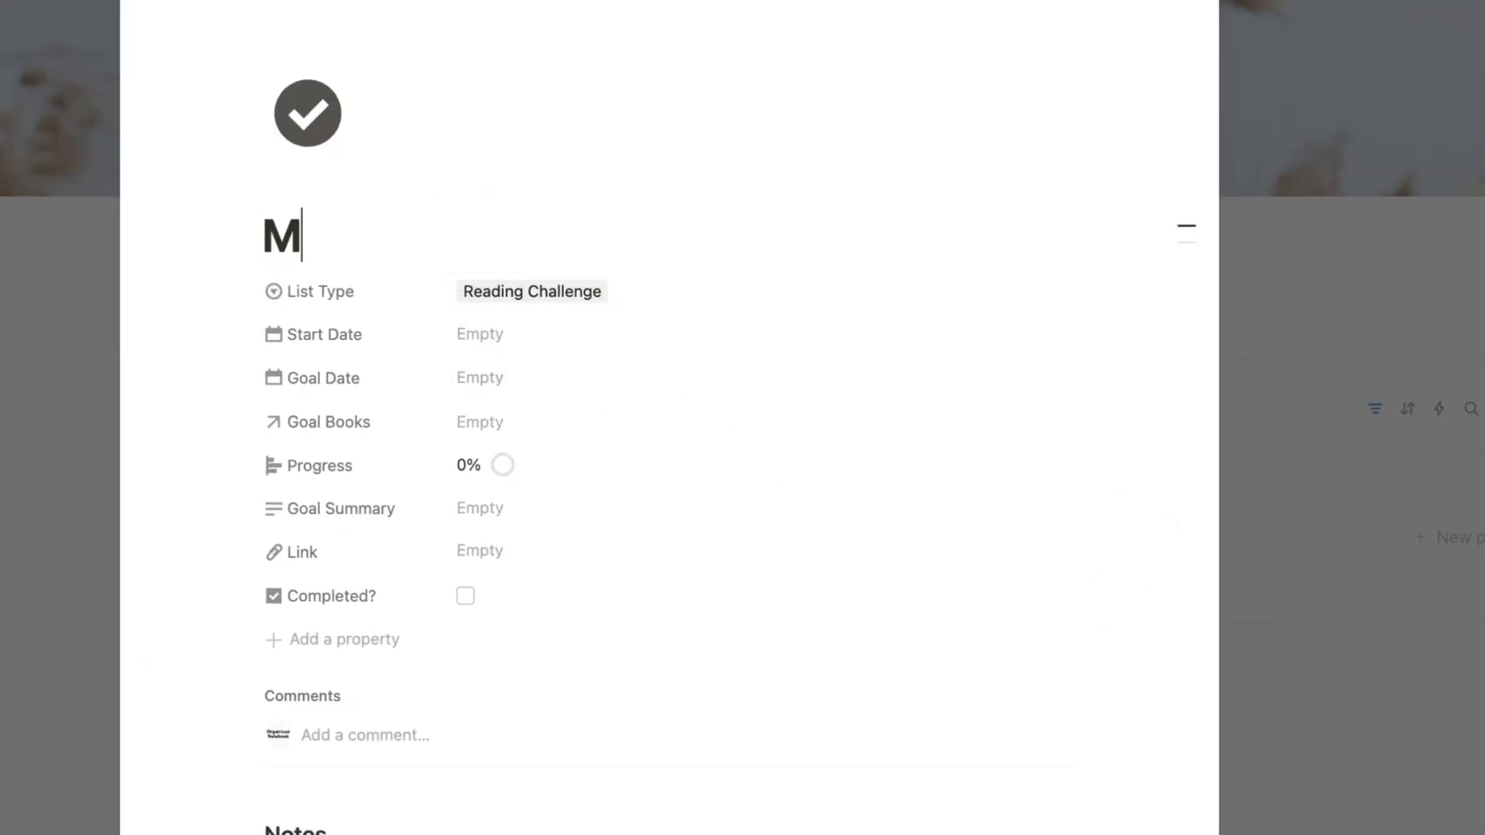
text(otivational Books List)
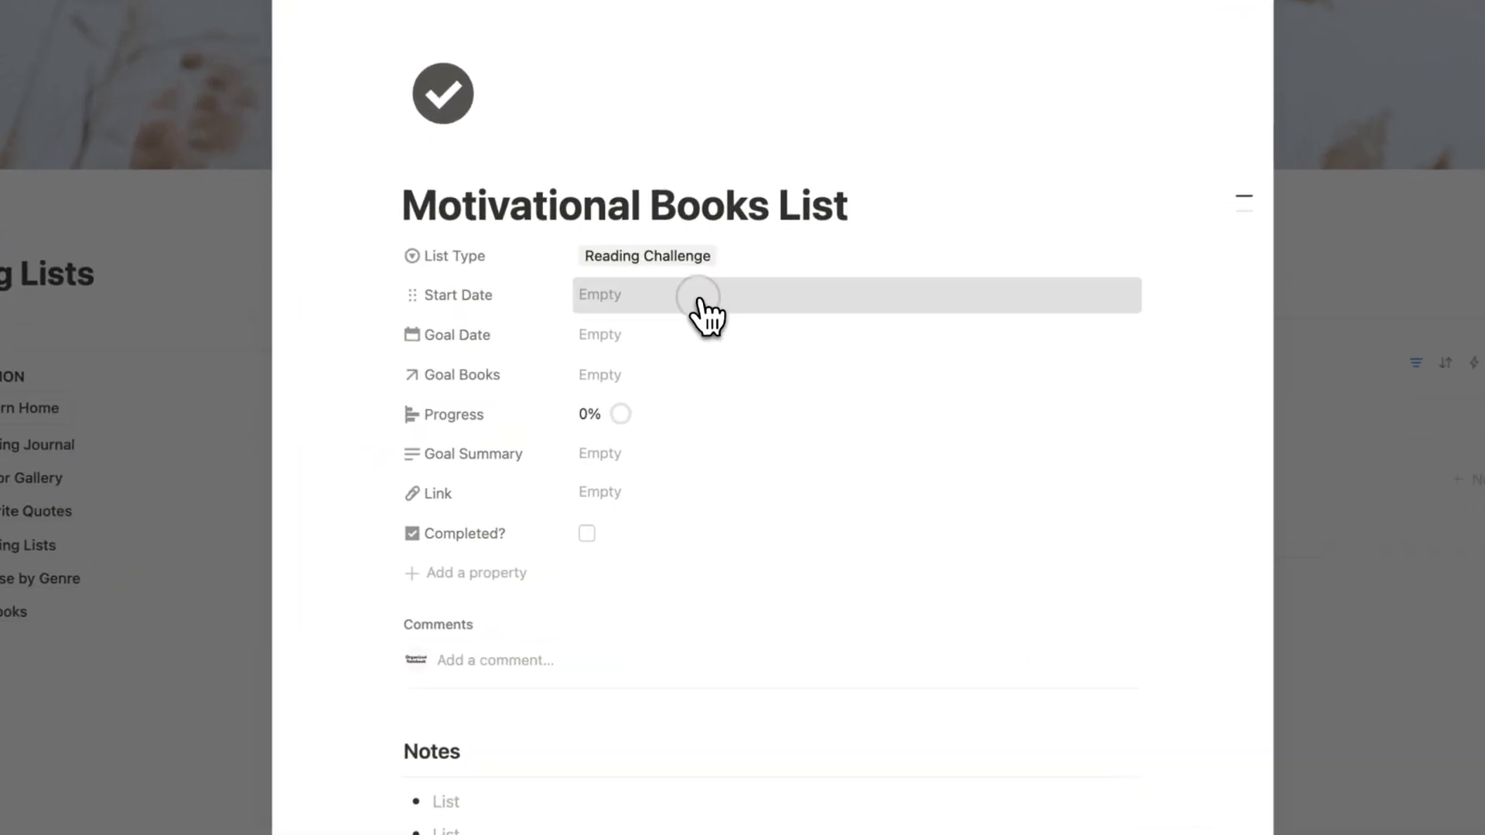
Set the list's Start Date to July 3, 2025, Goal Date to August 31, 2025, and Goal Books to Atomic Habits
click(704, 372)
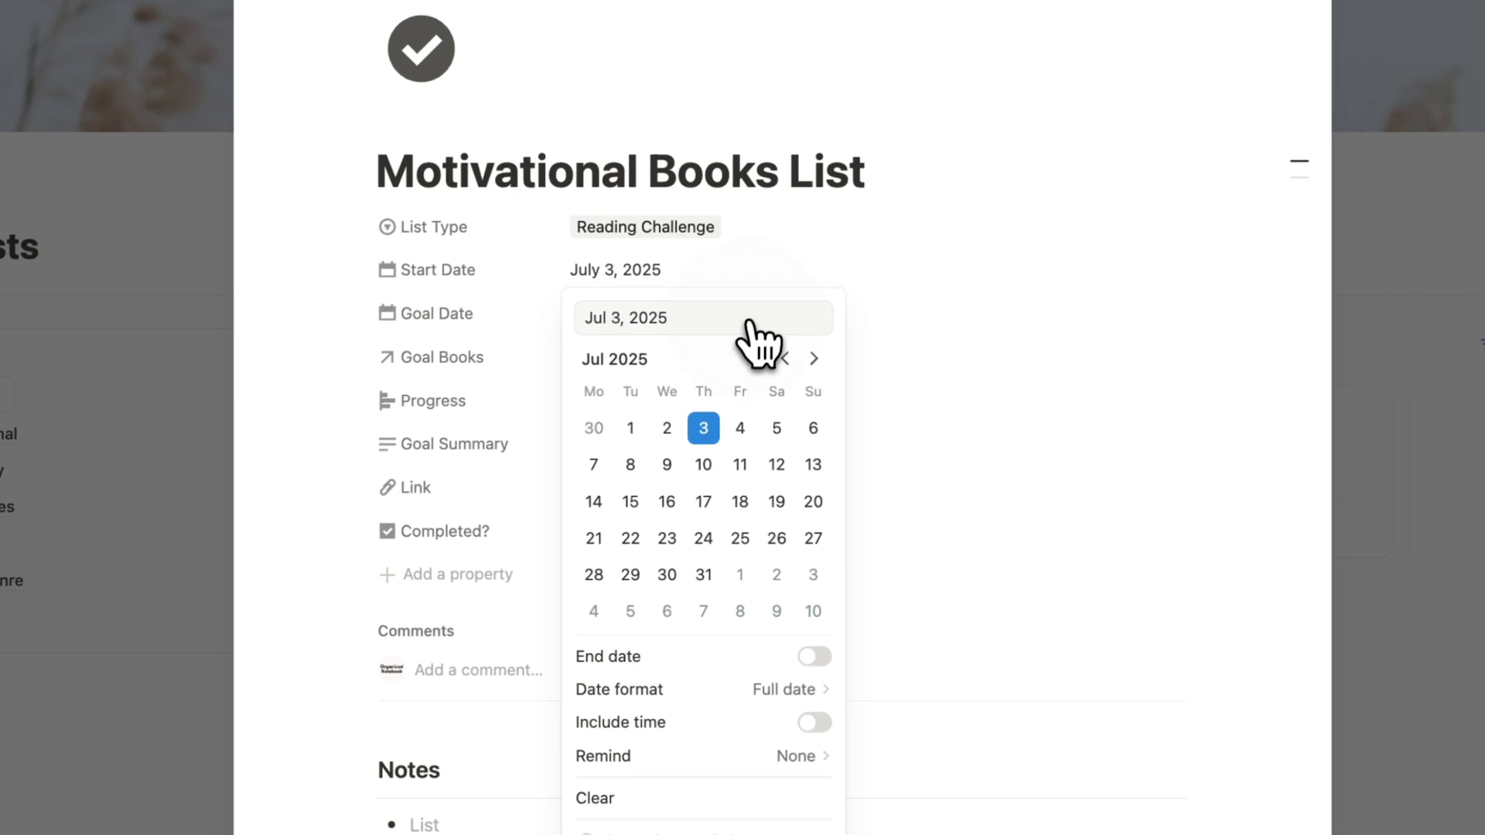
click(779, 265)
click(650, 313)
click(814, 401)
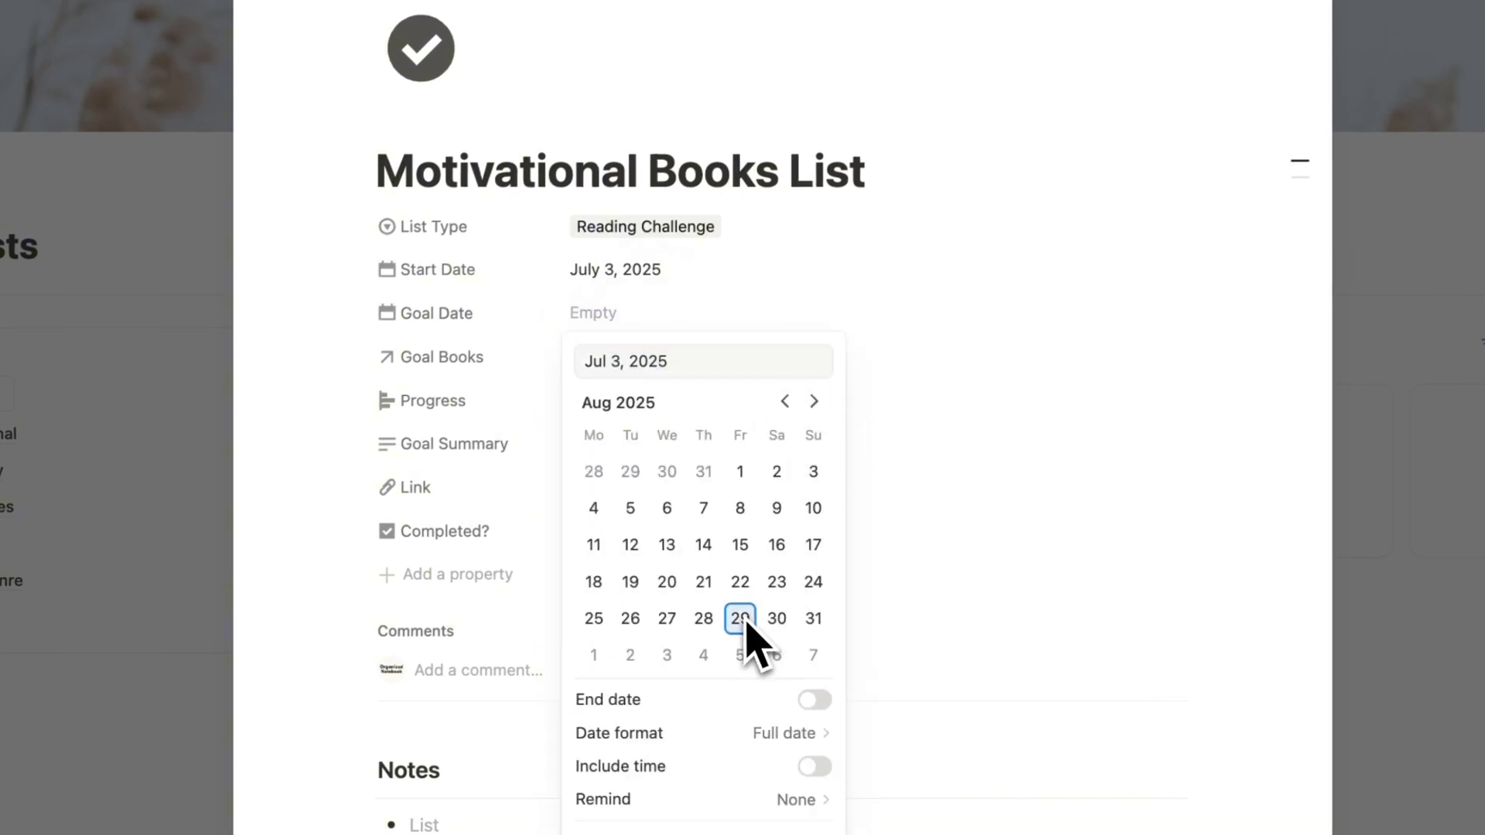
click(890, 298)
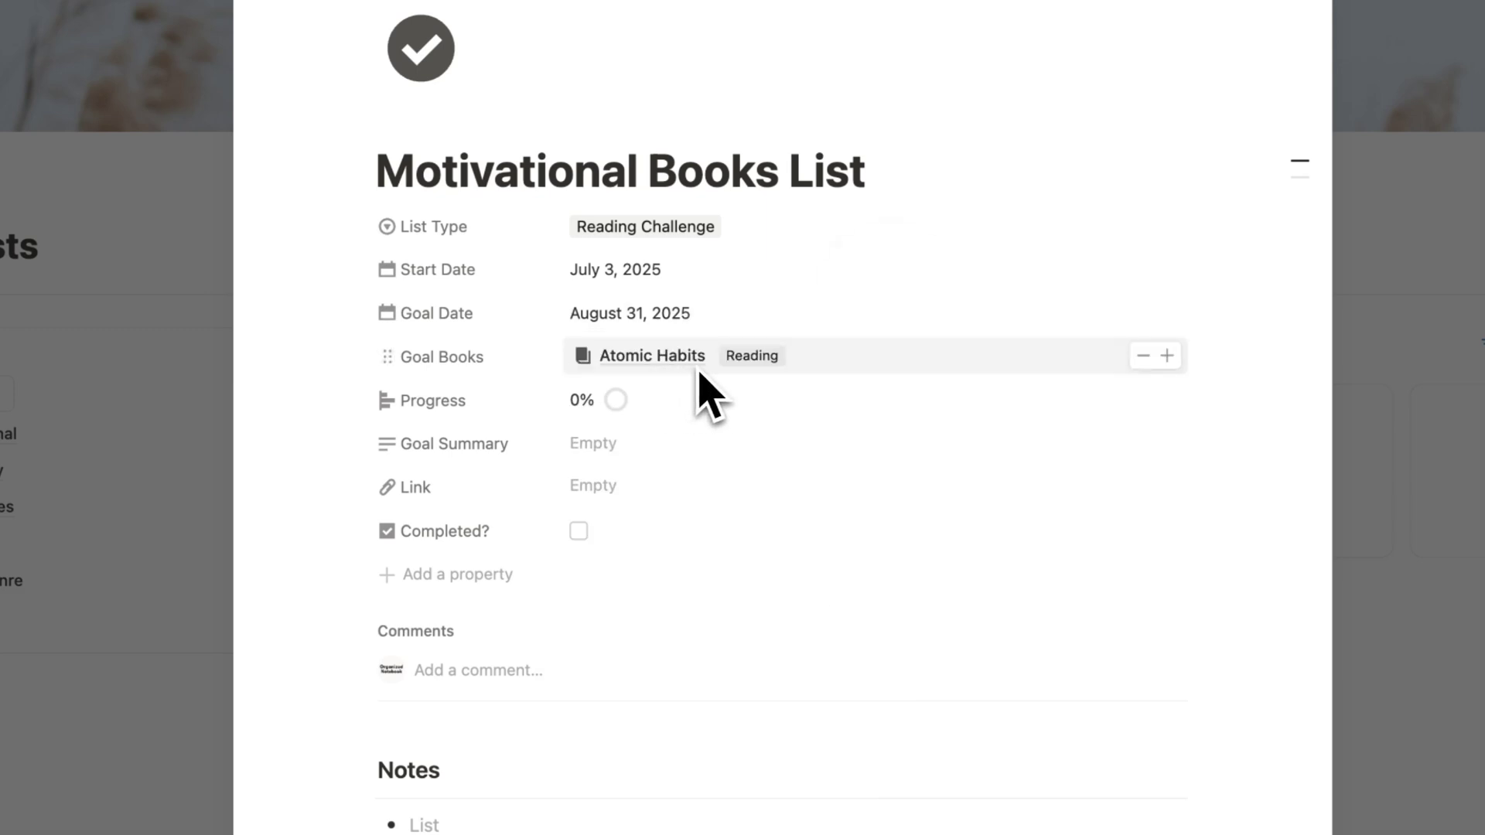
Review the list's remaining fields, notes and All Books gallery, open Atomic Habits from it, and return to Reading Lists
click(639, 460)
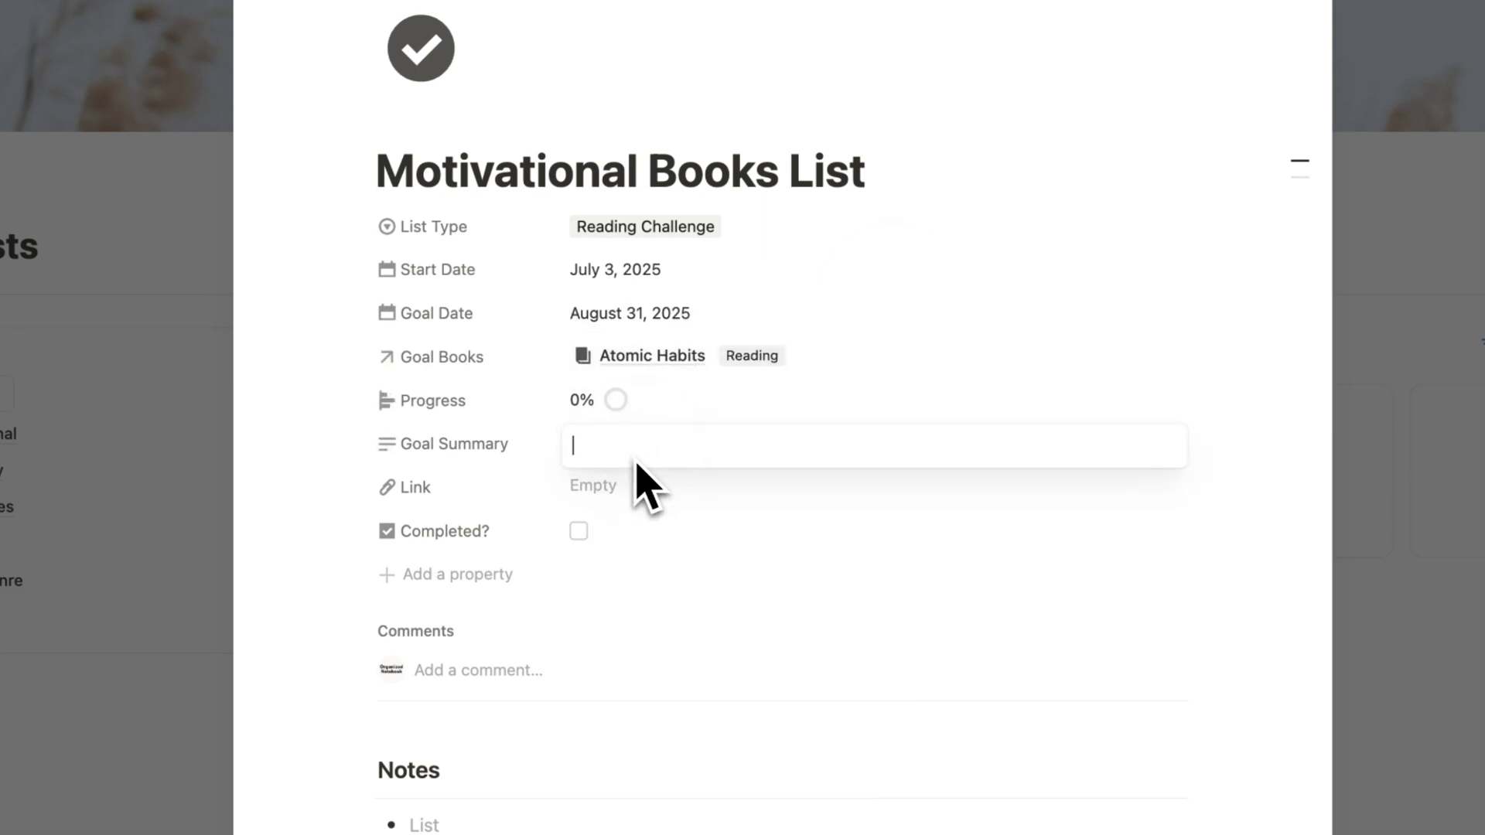
click(632, 507)
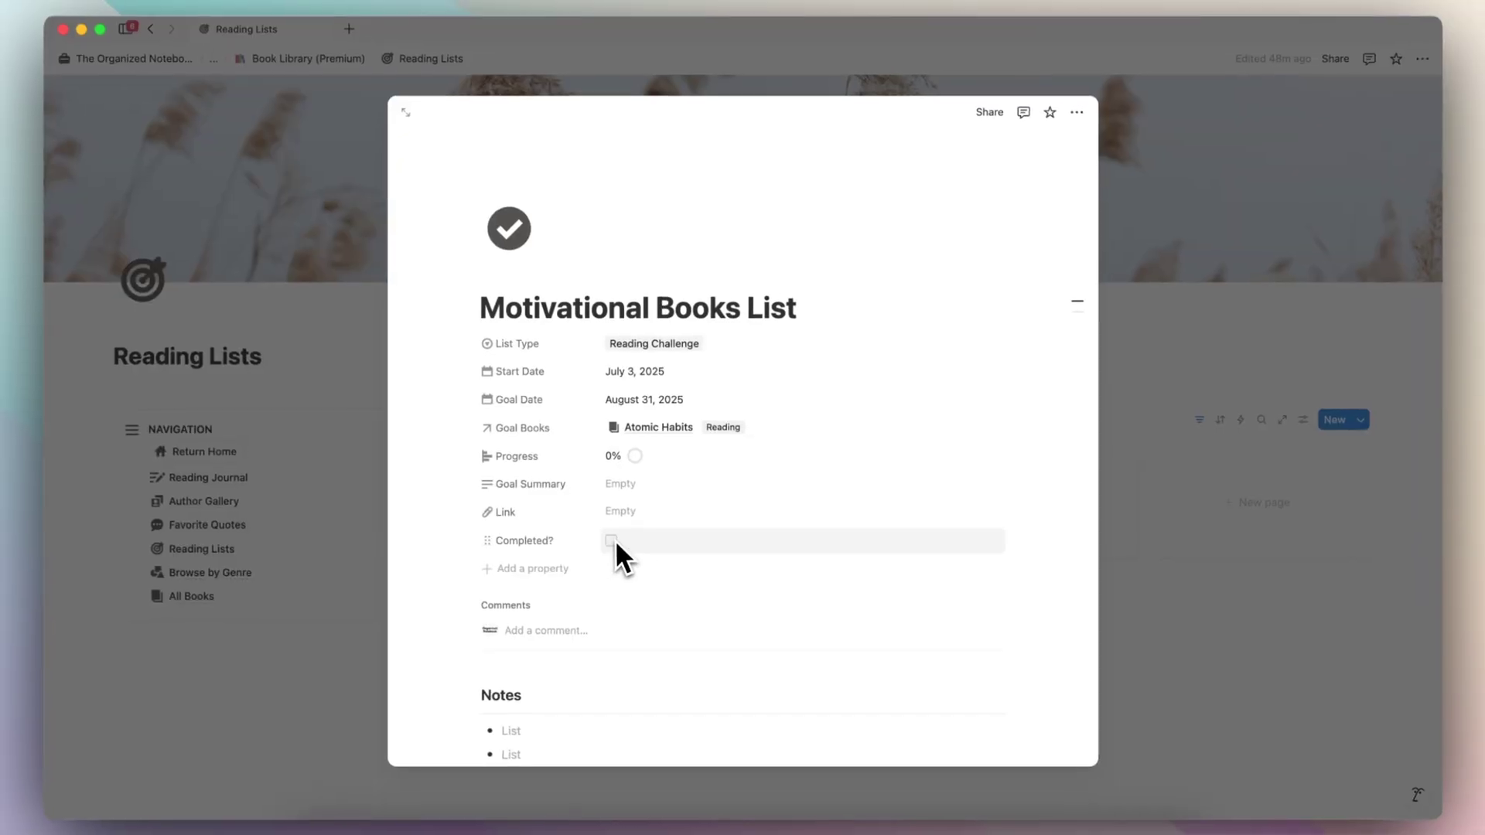
scroll(596, 551, down, 10)
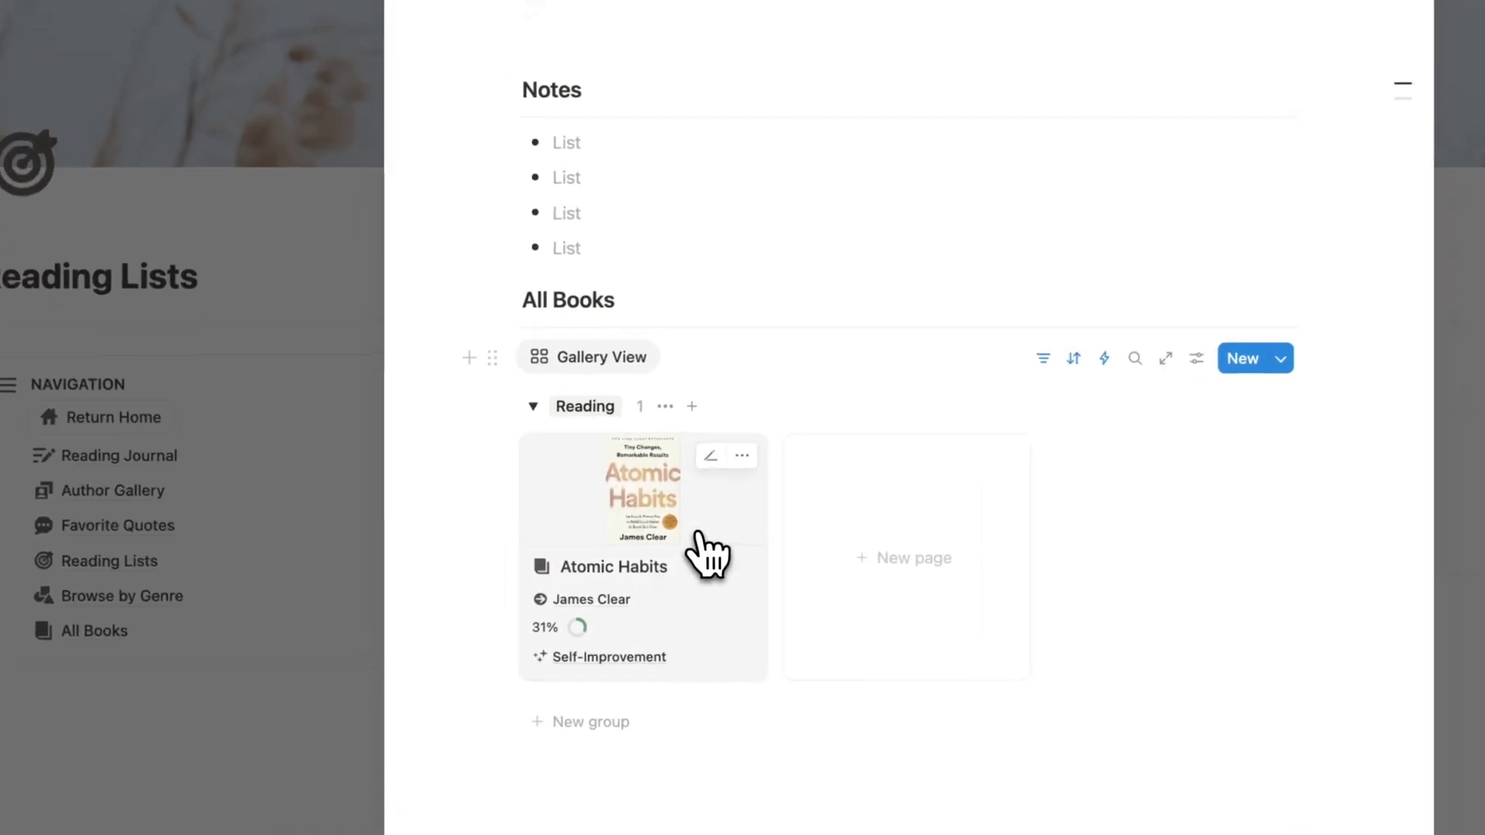
click(571, 556)
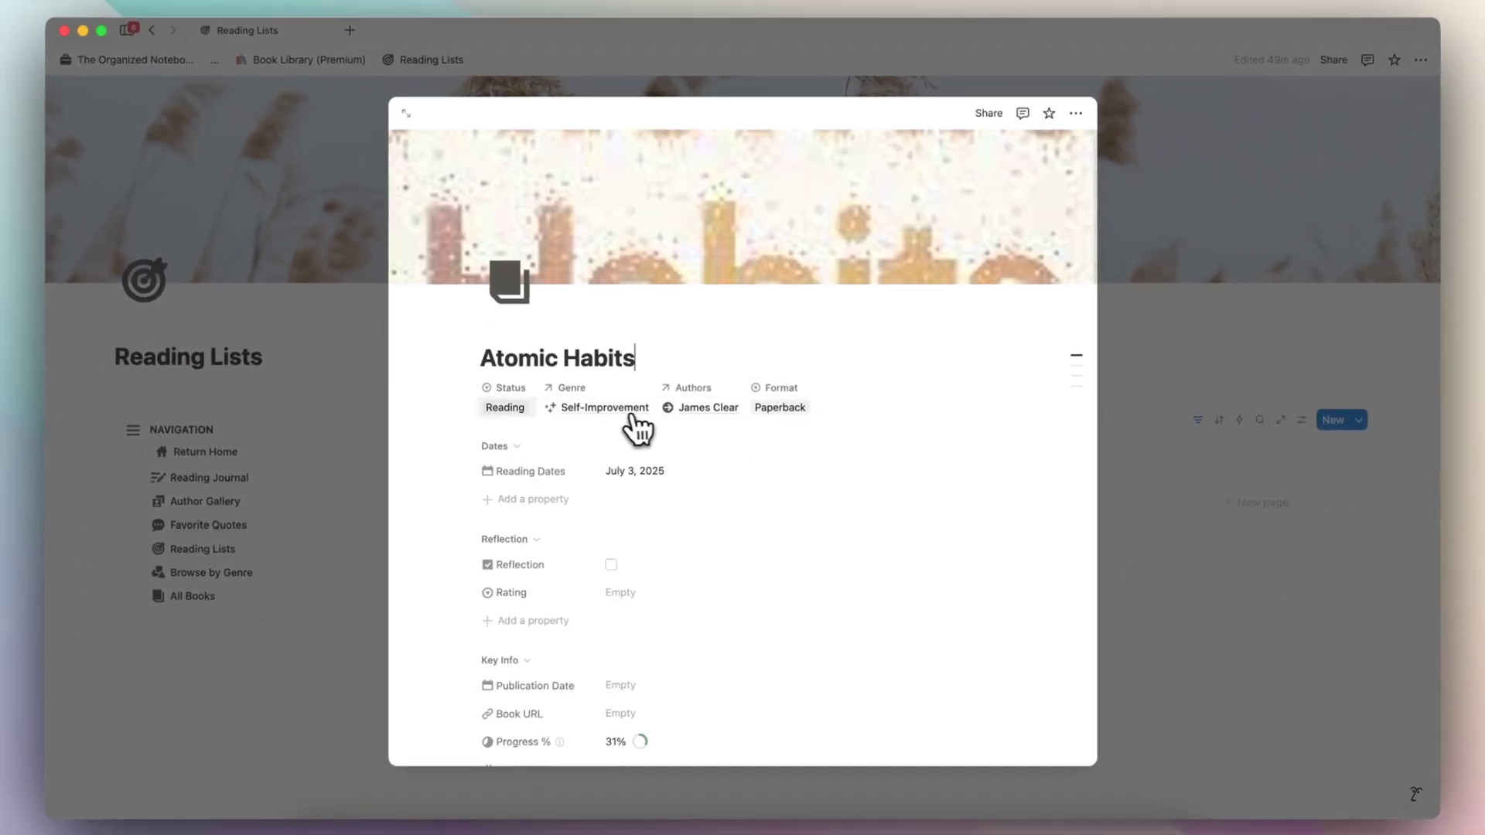
key(Escape)
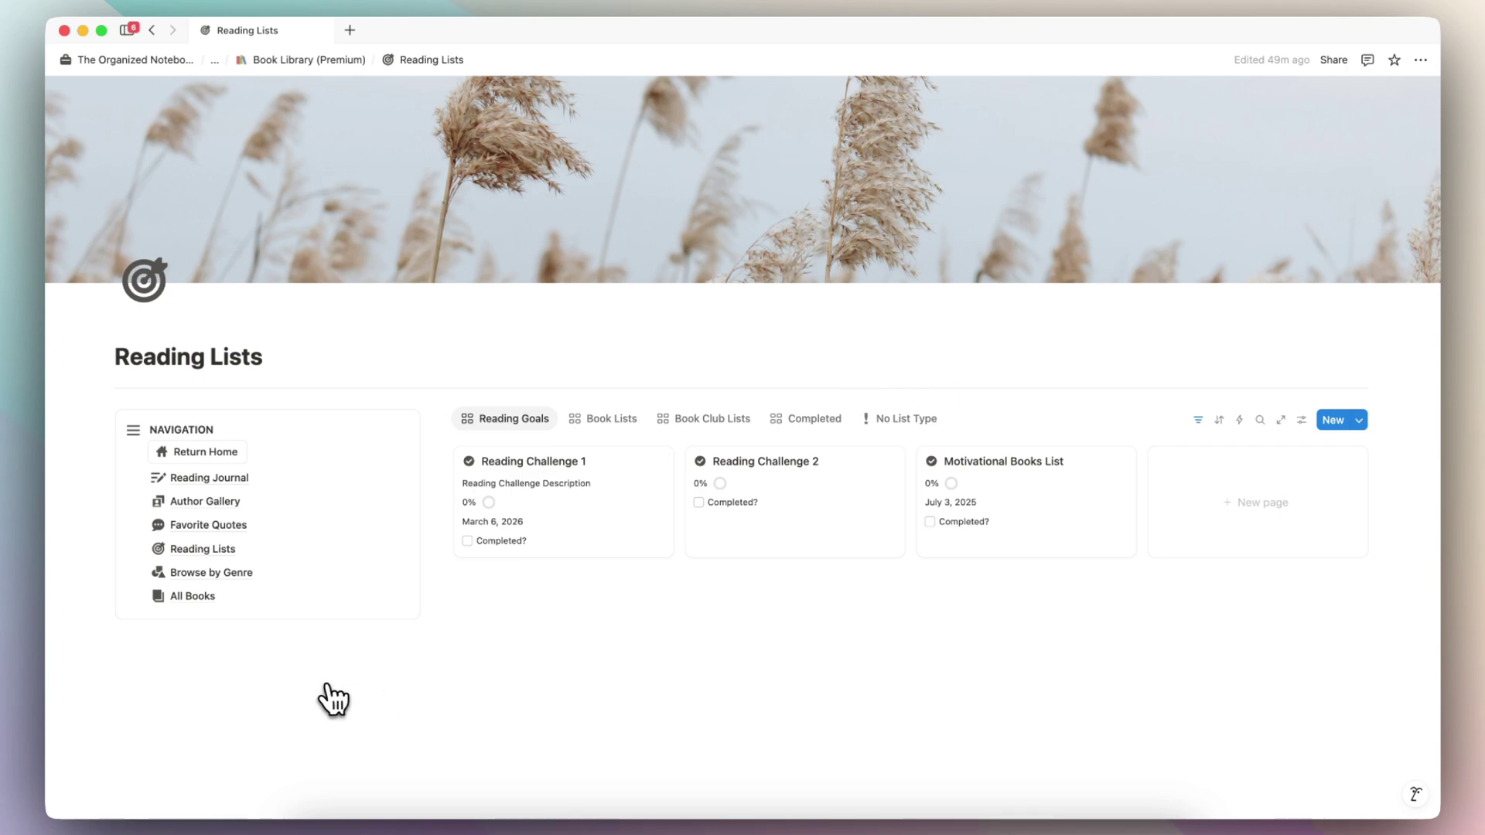
Open the All Books page and look through its gallery, By Rating, Finished, By Format and View All views
click(195, 607)
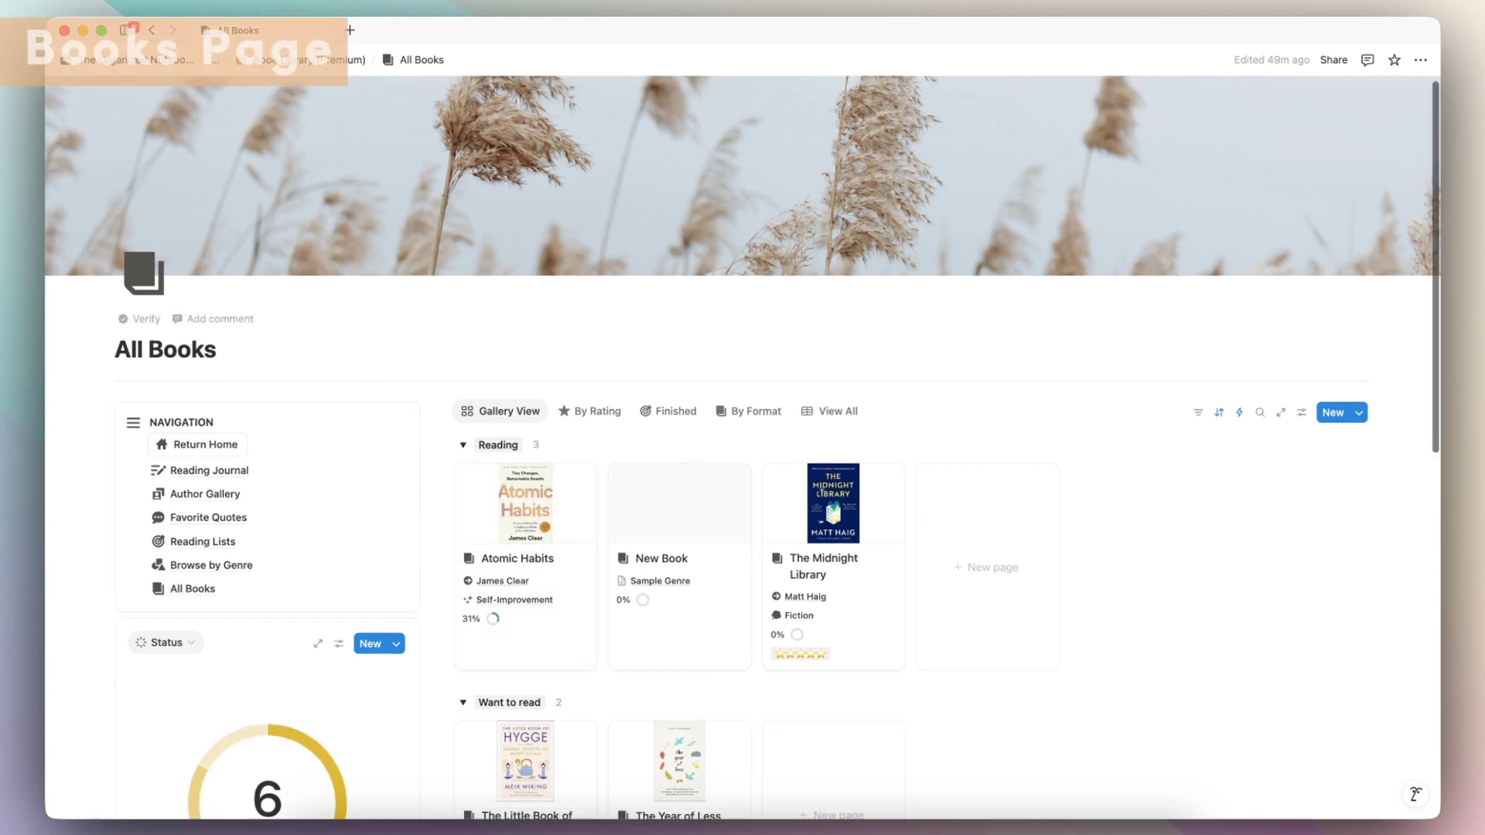
scroll(564, 331, down, 4)
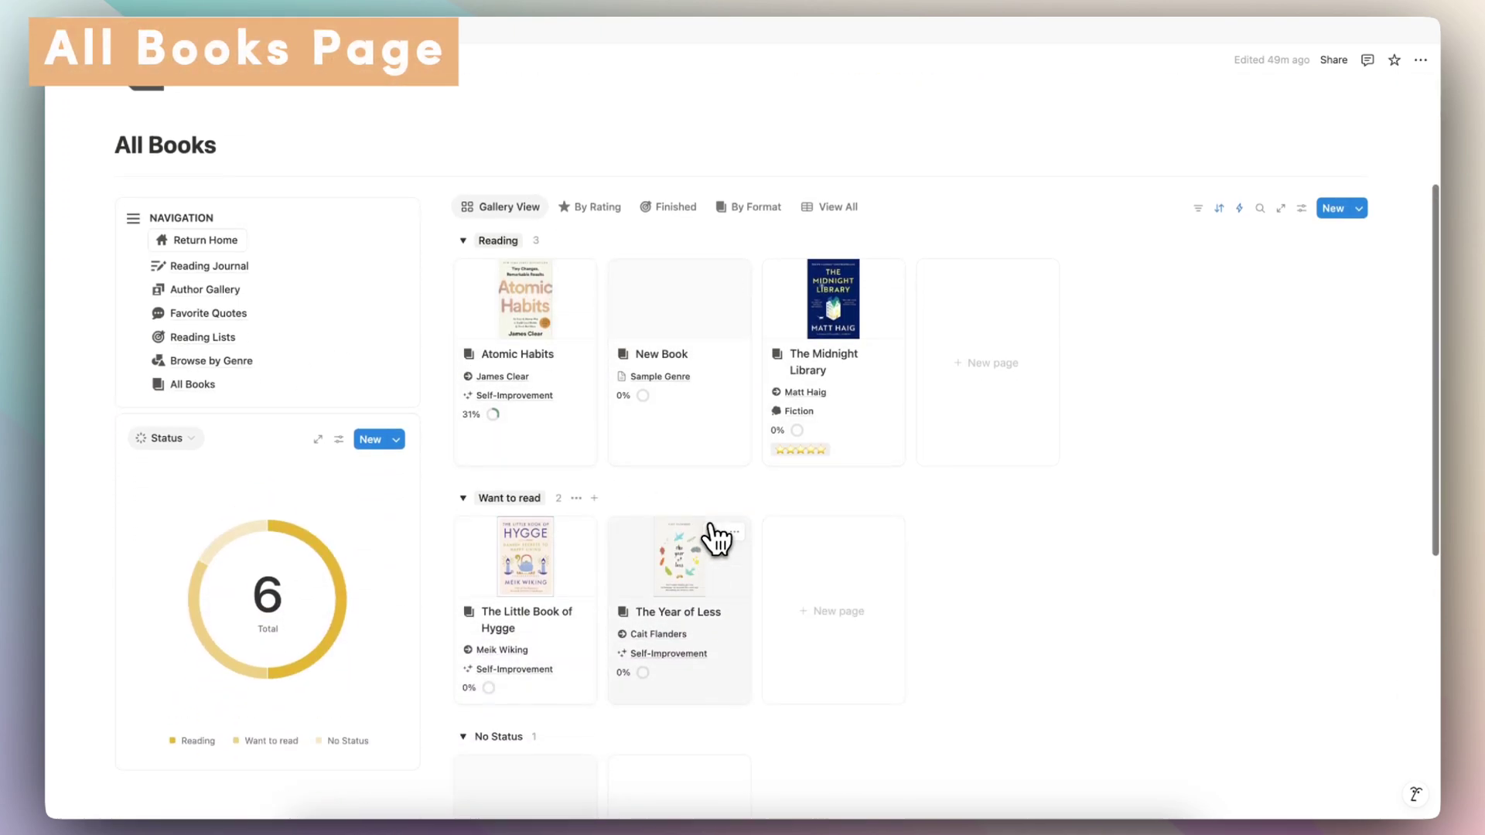
scroll(715, 539, up, 3)
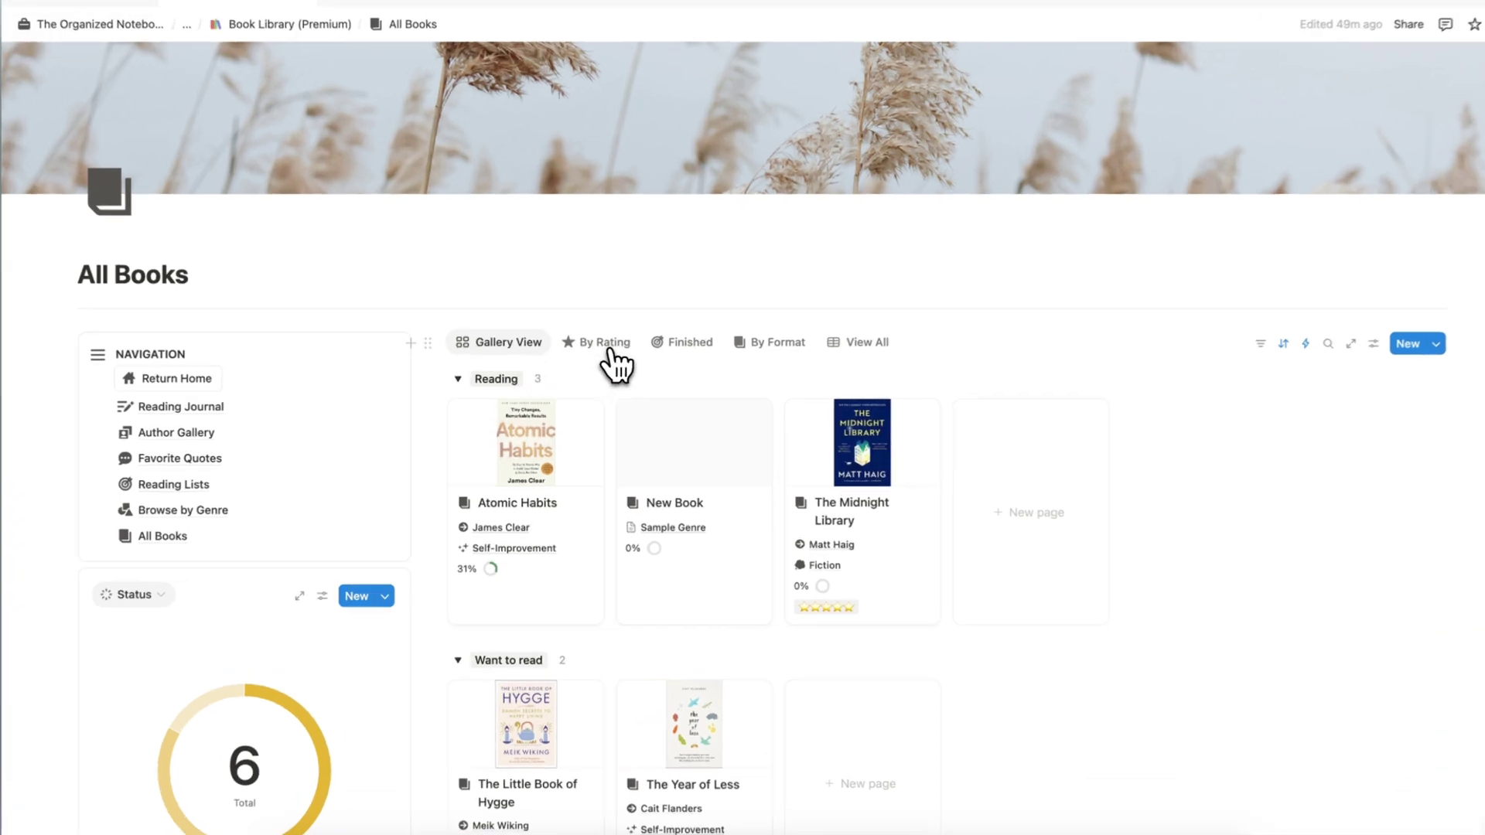
click(601, 354)
click(776, 324)
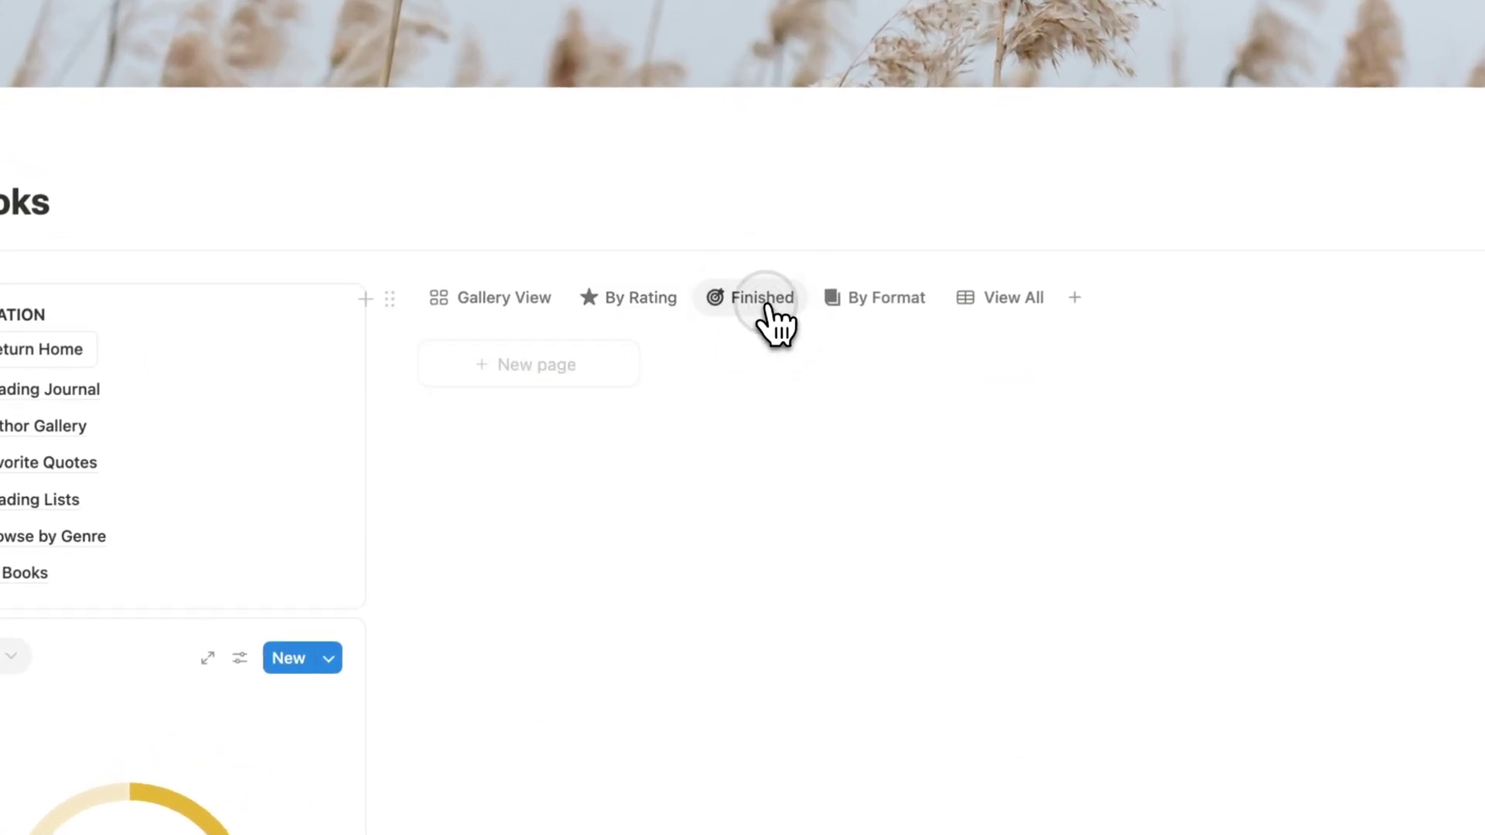
click(881, 309)
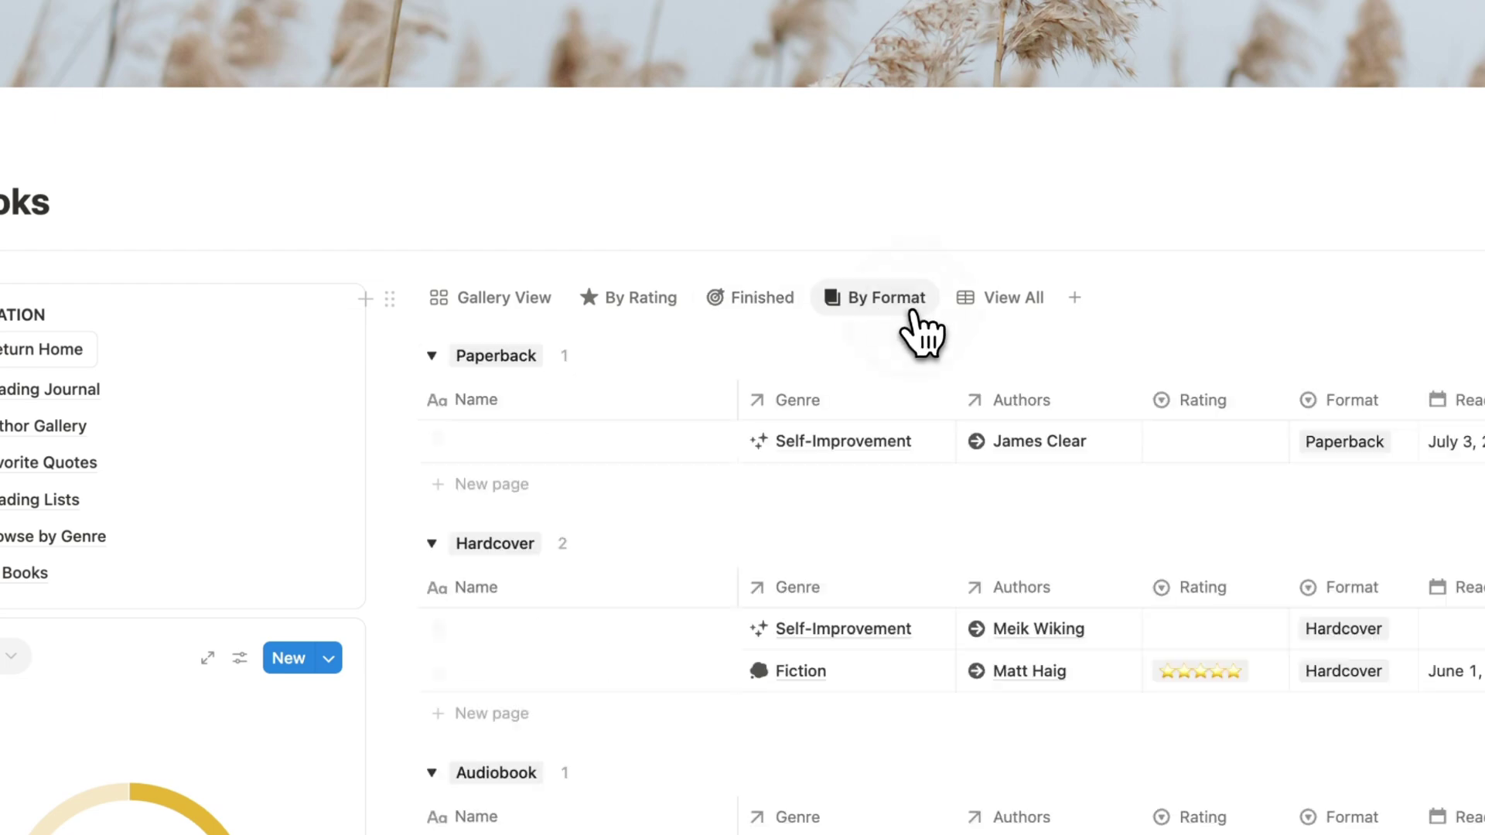
click(1029, 328)
Inspect the books donut chart by Status, Ratings and Ownership
scroll(946, 487, down, 5)
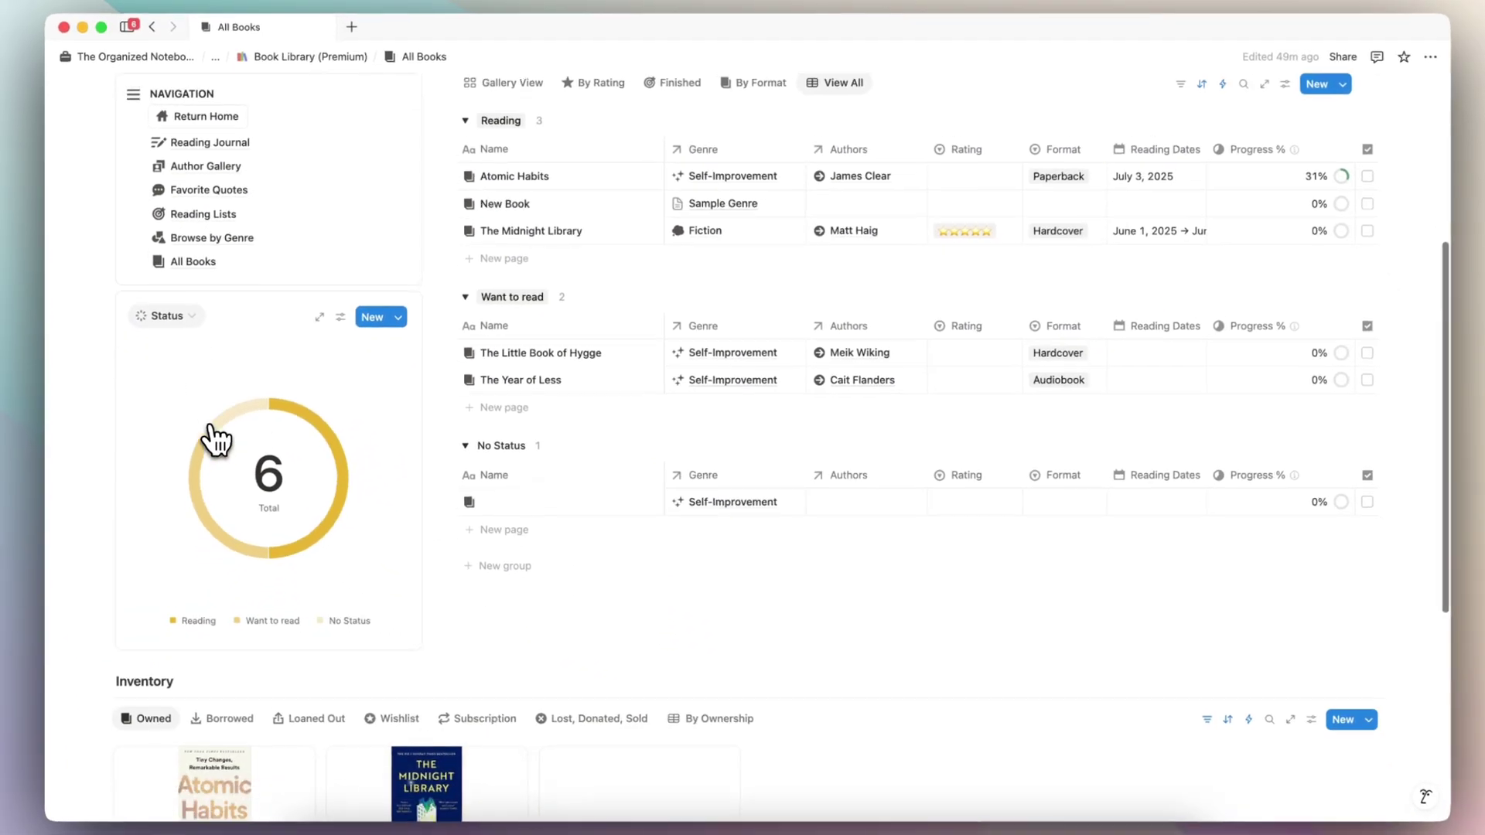
mouse_move(236, 417)
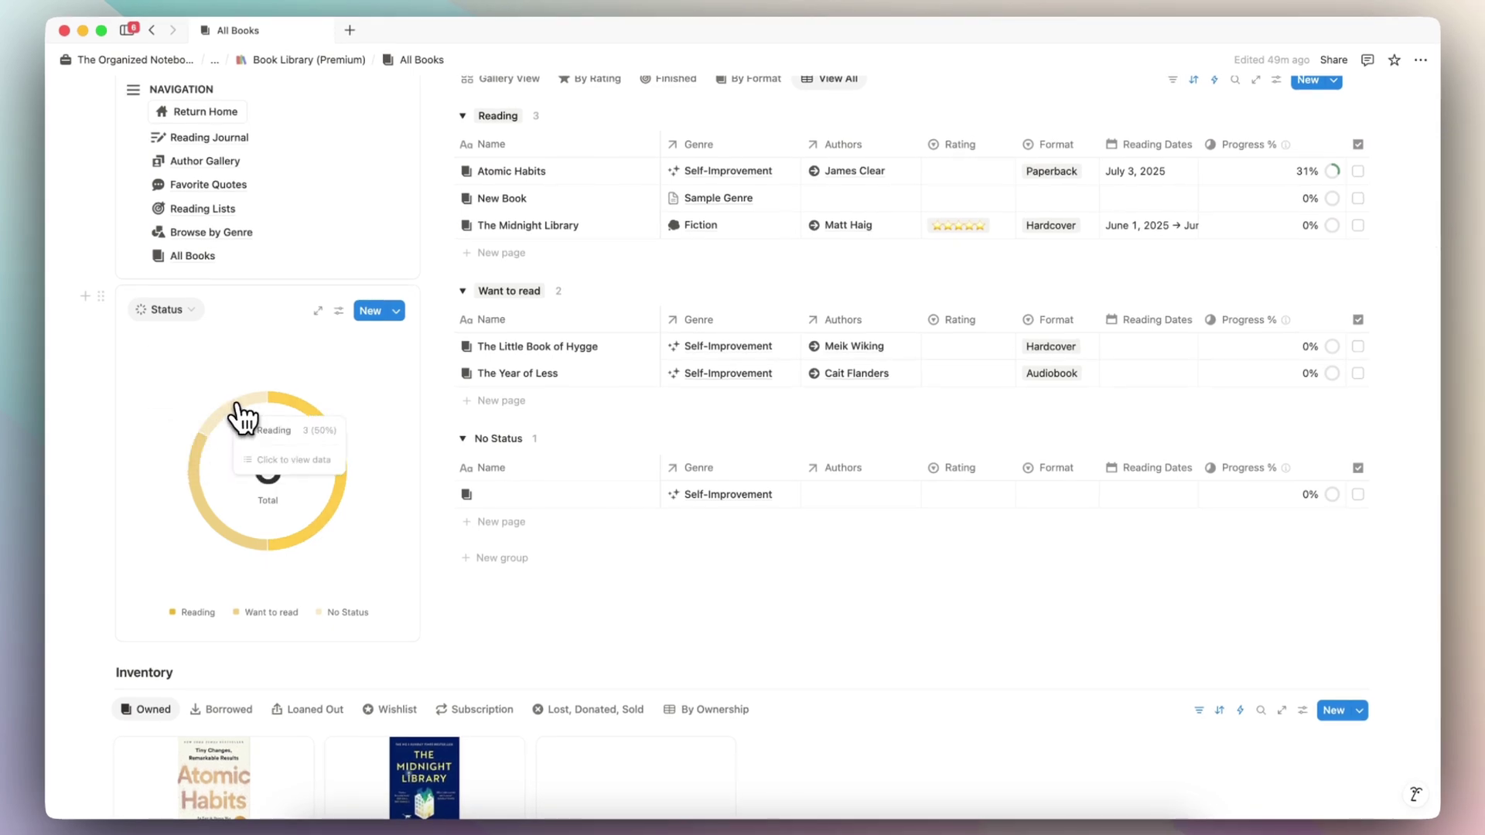
click(164, 310)
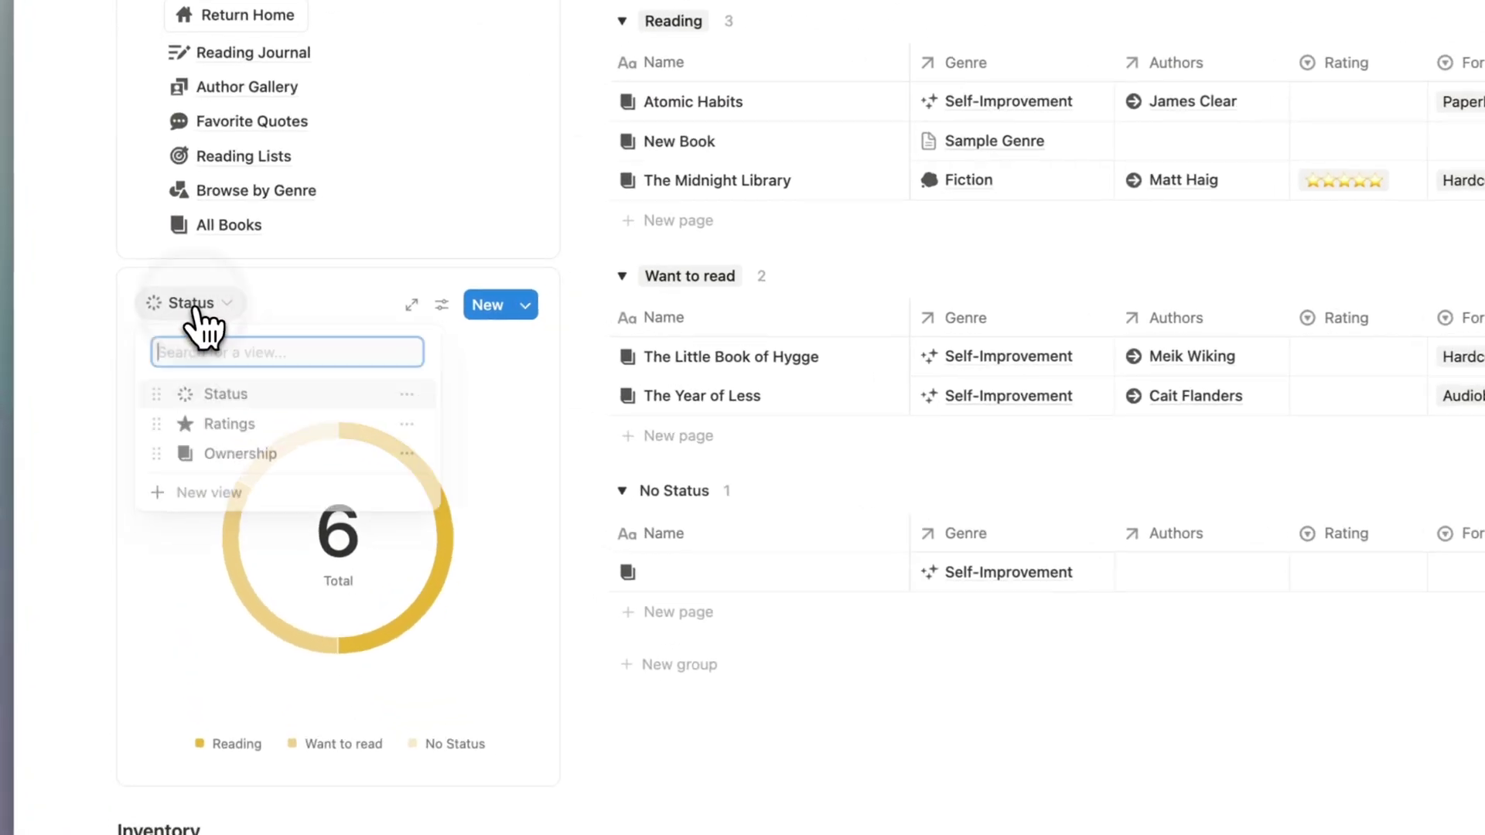
click(200, 386)
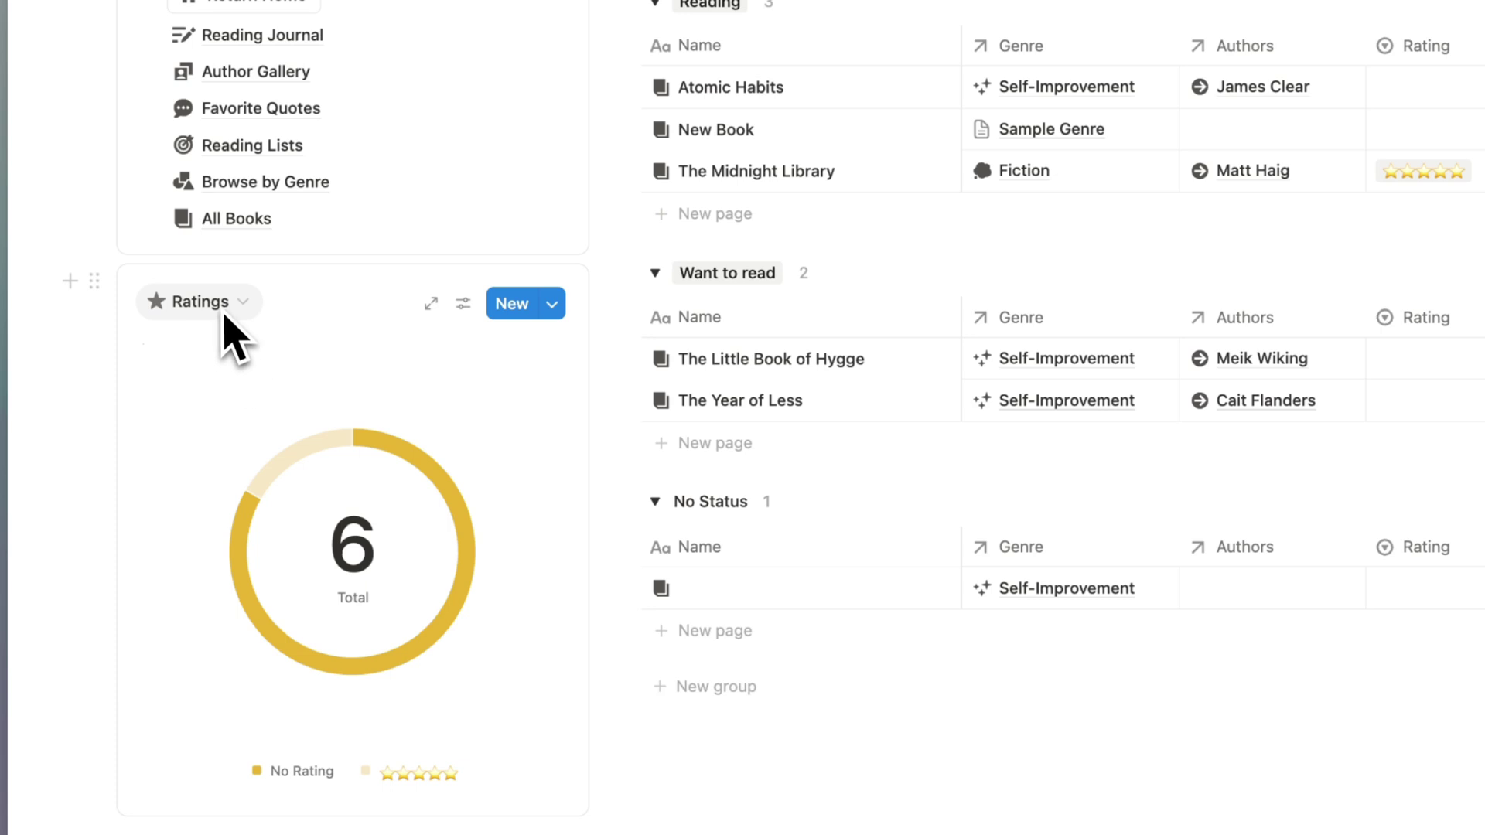
click(224, 314)
click(257, 474)
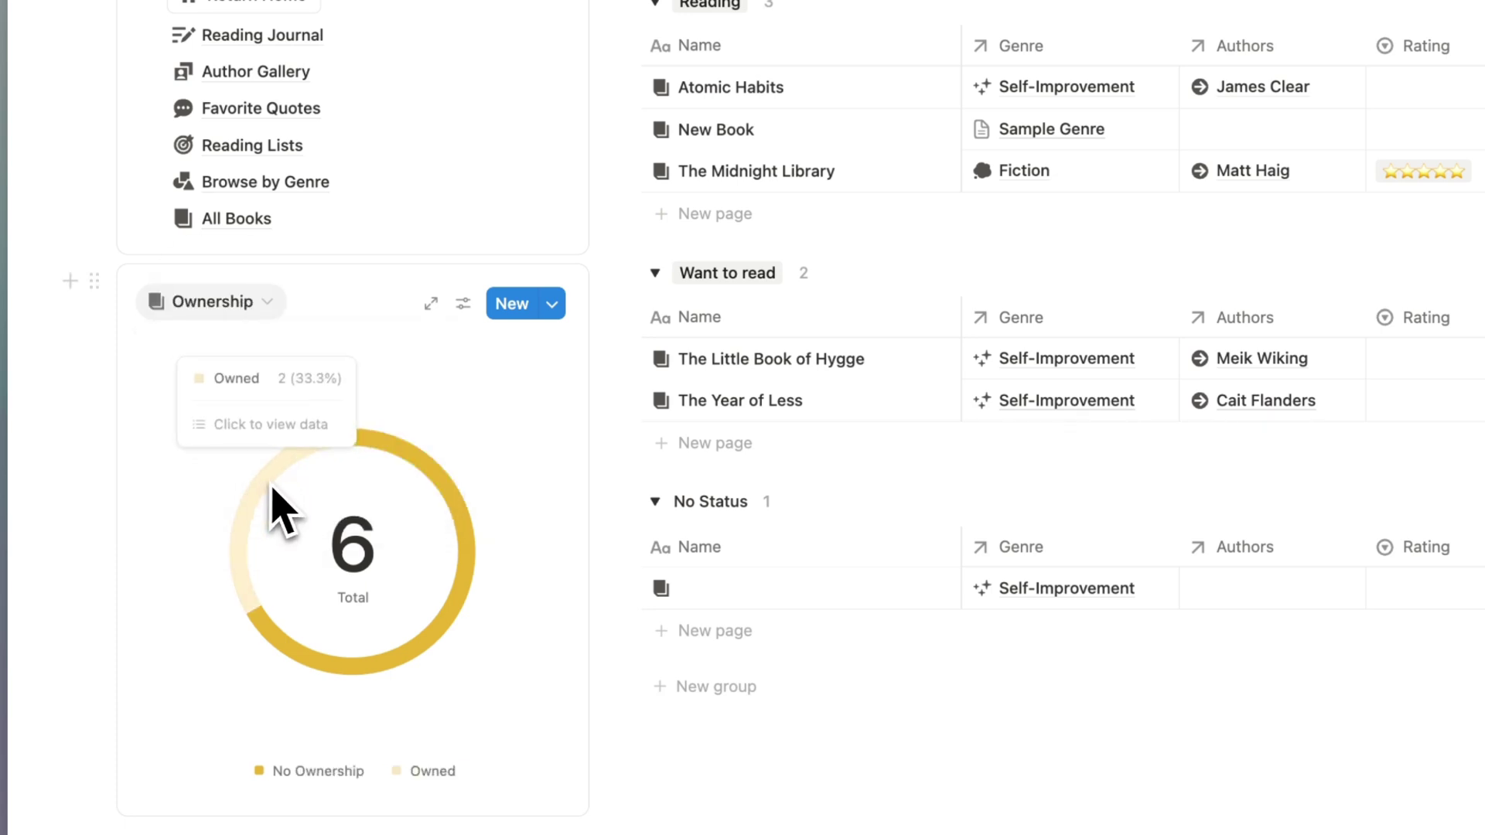
Open the chart's No Ownership segment, review the books behind it, and close the list
click(419, 461)
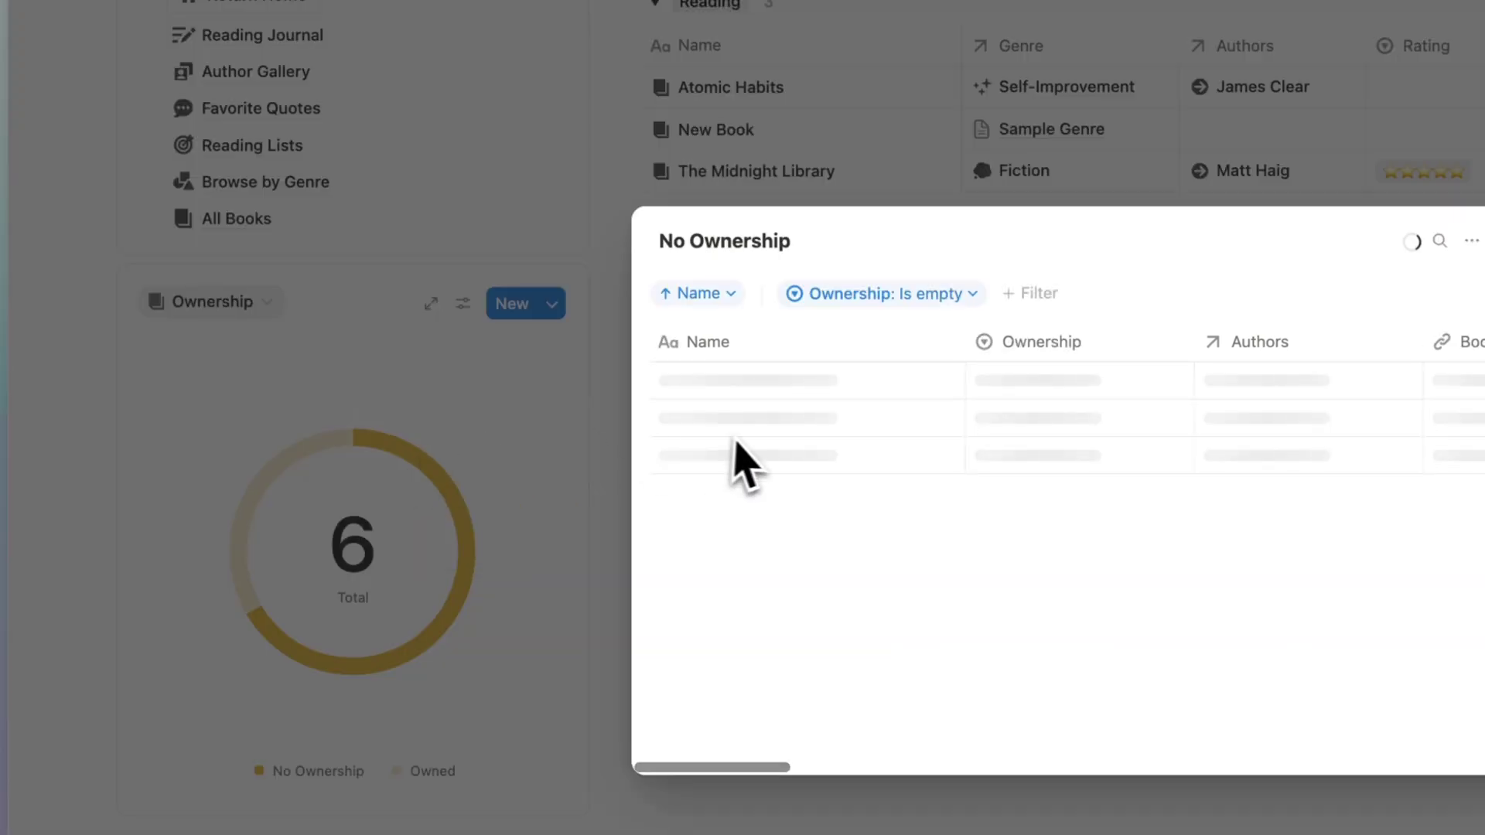
scroll(1262, 444, right, 5)
scroll(1262, 443, left, 5)
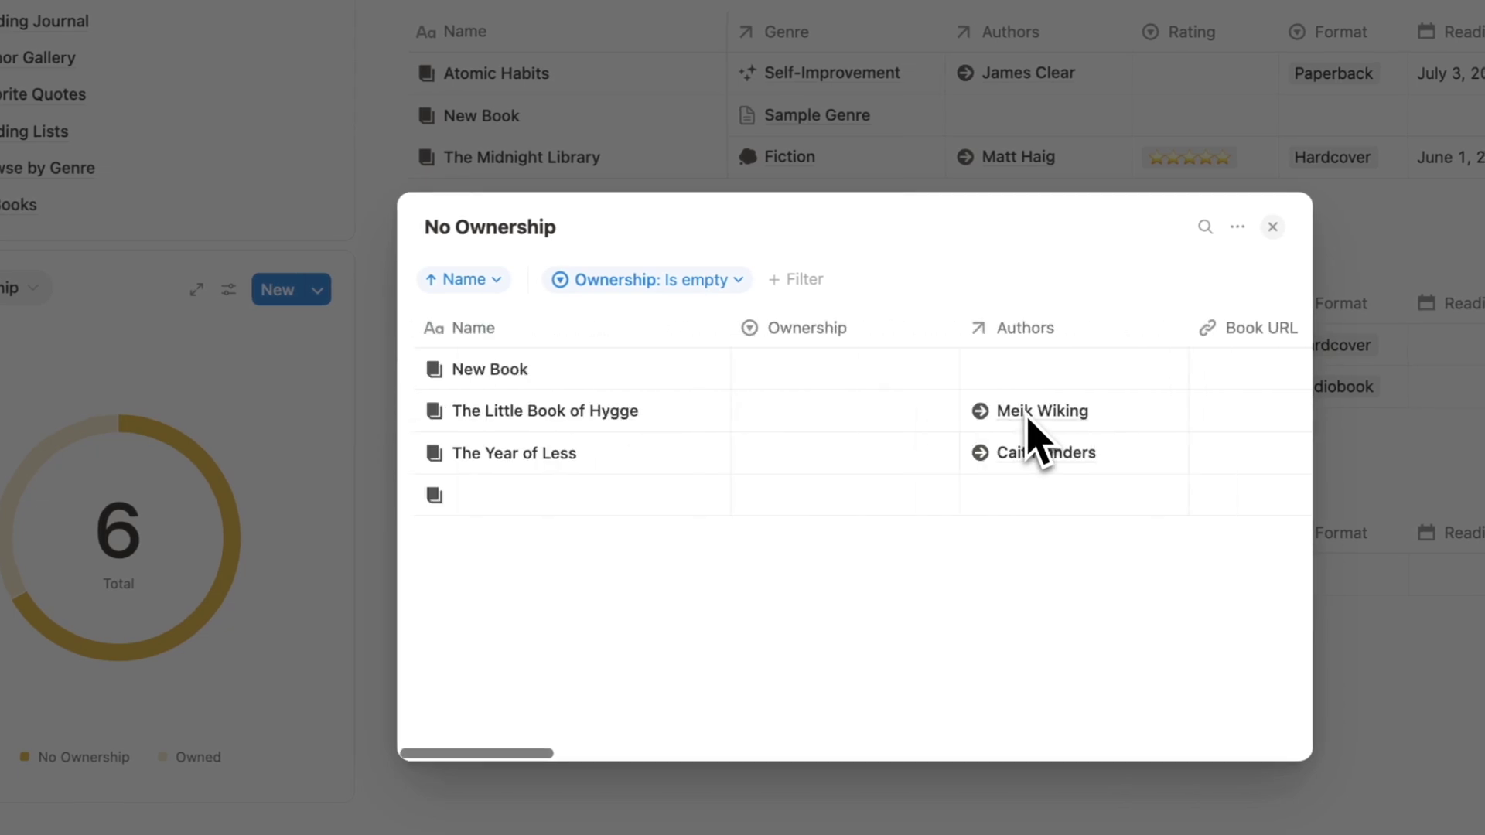
click(270, 424)
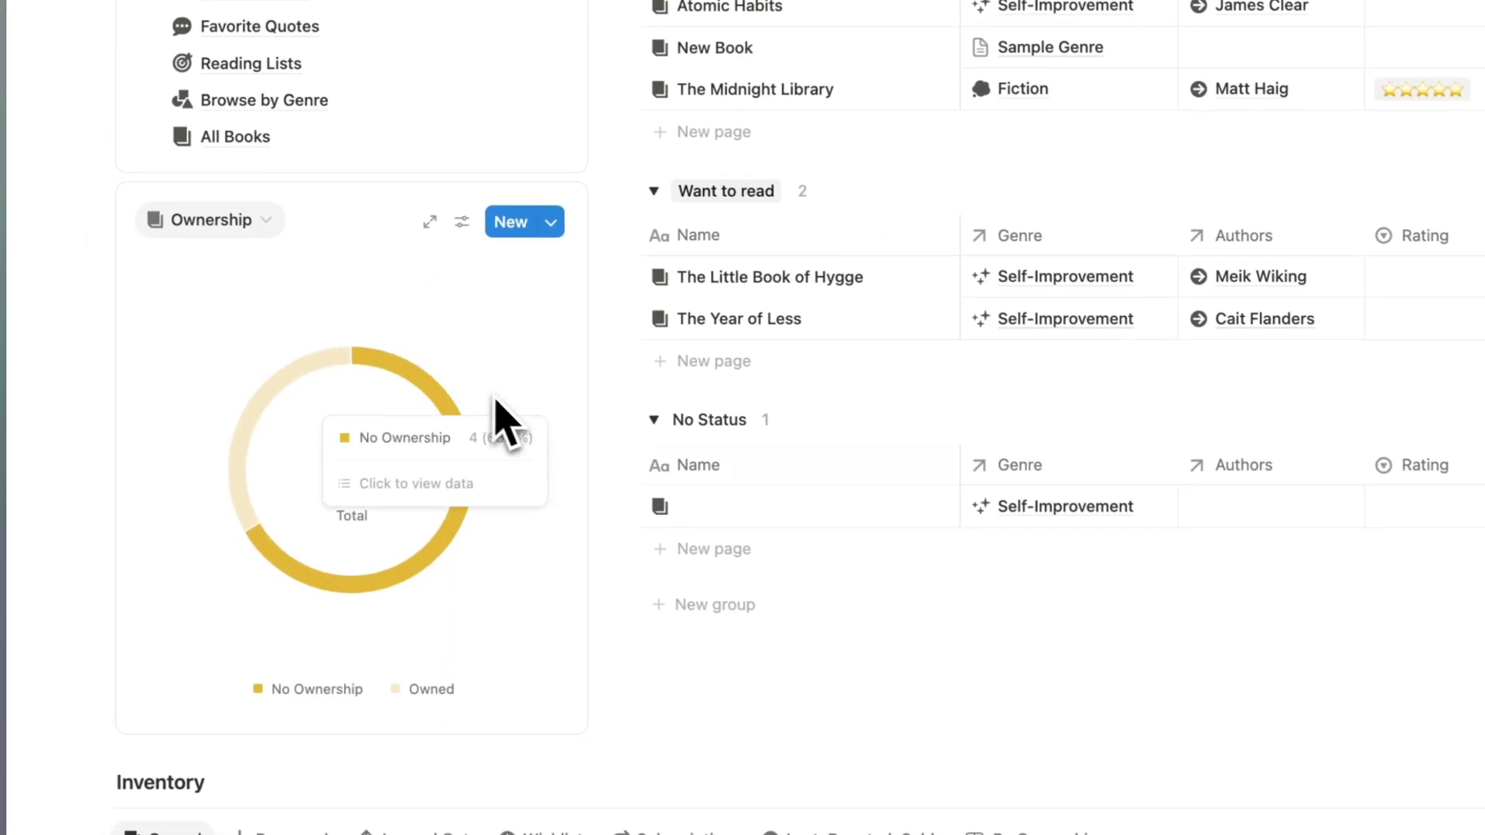
Look through the Inventory section's Borrowed, Loaned Out, Wishlist, Subscription and Lost, Donated, Sold views
scroll(708, 565, down, 5)
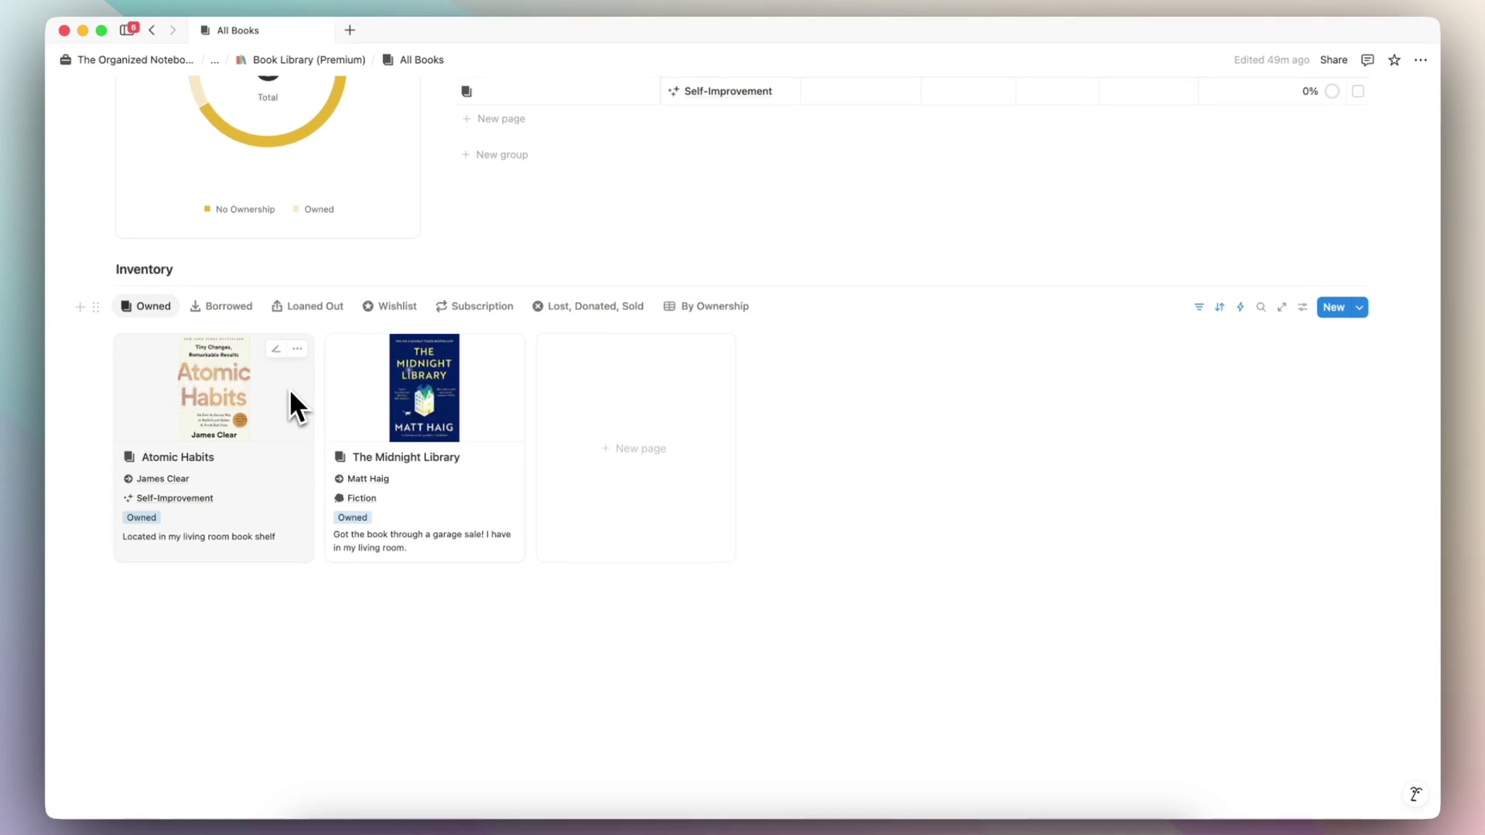
click(225, 306)
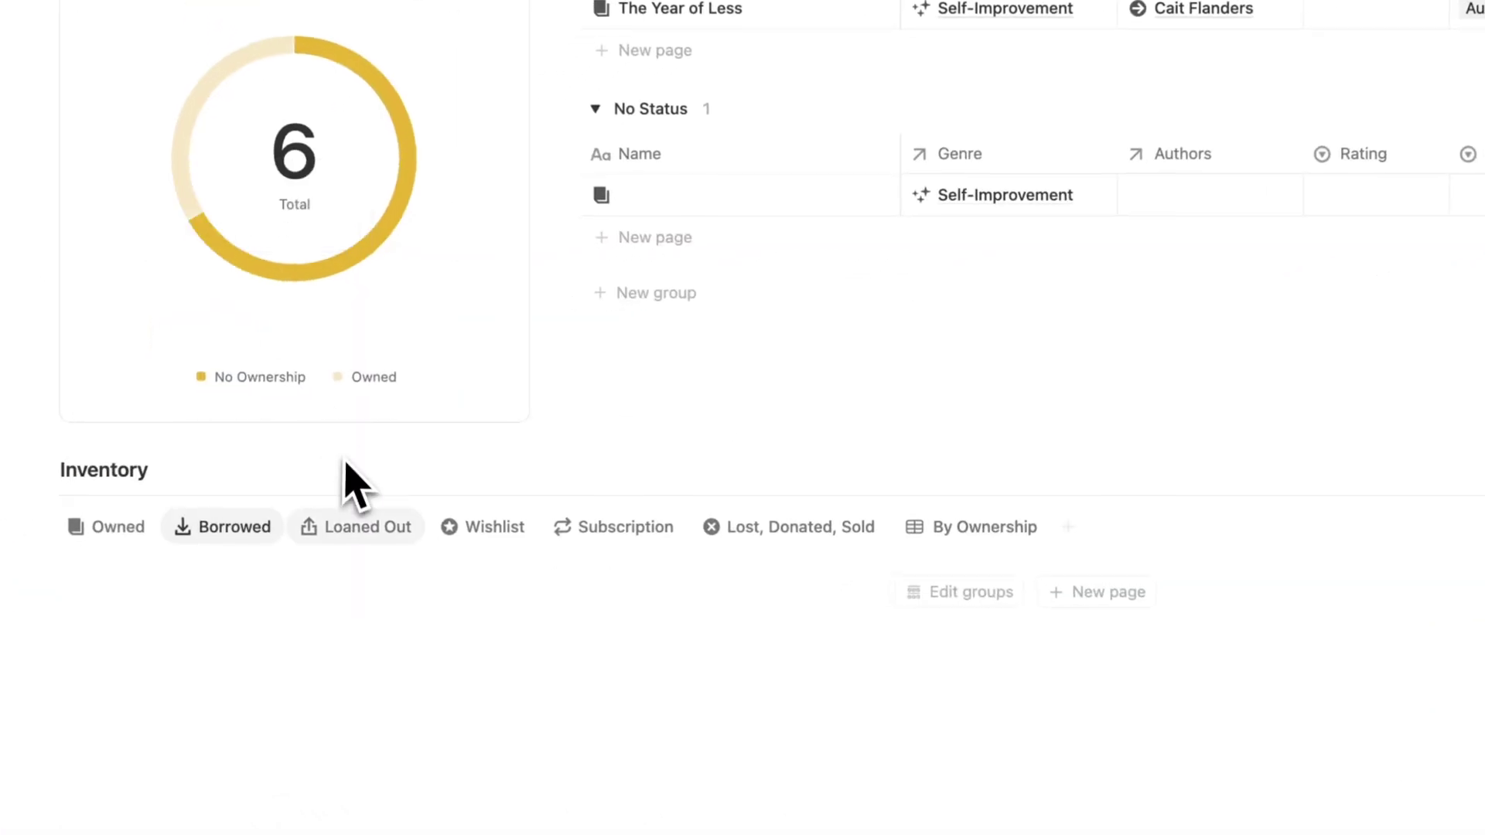
click(365, 529)
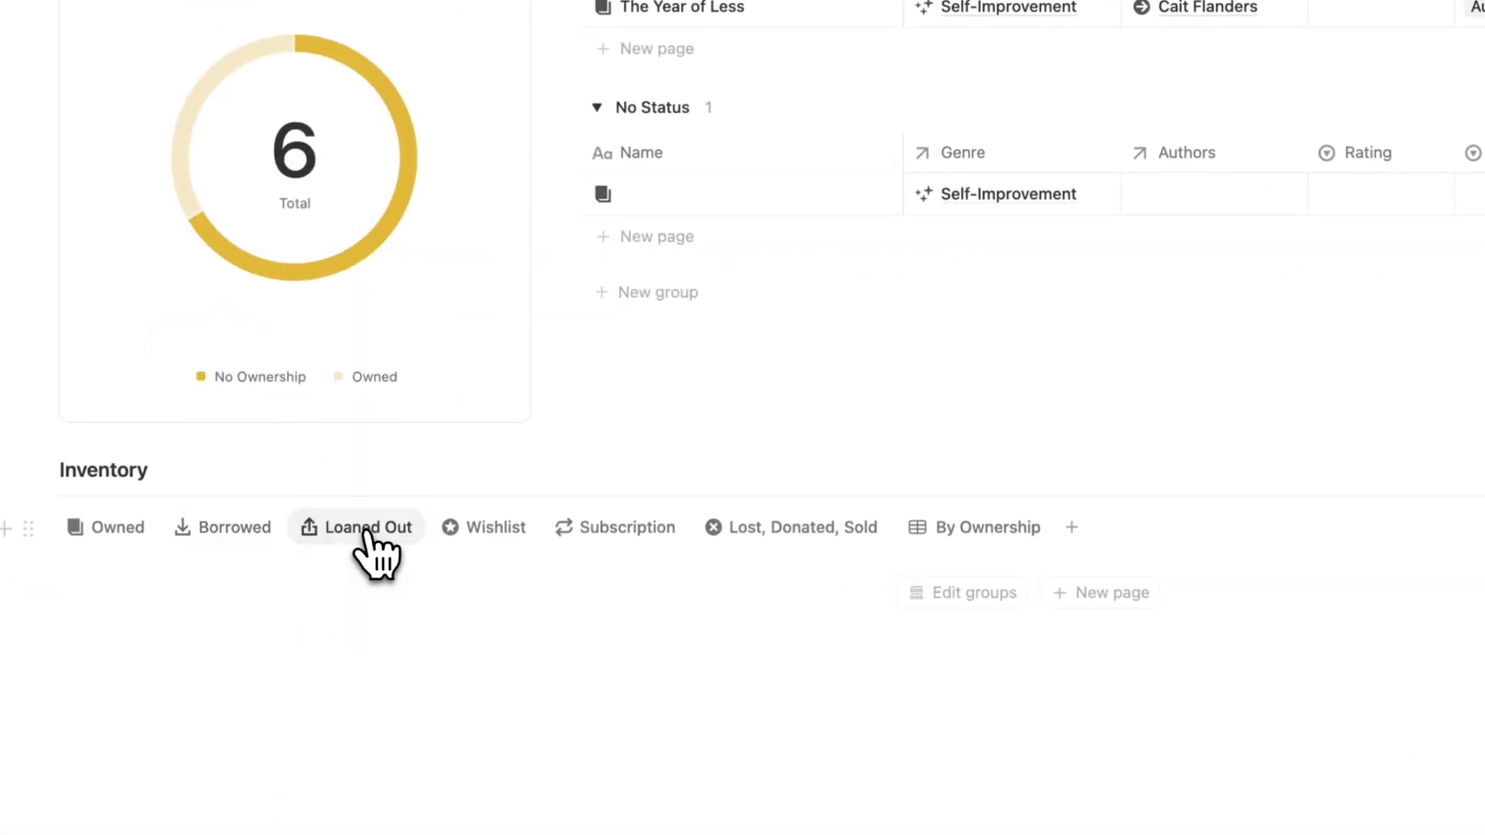
click(509, 528)
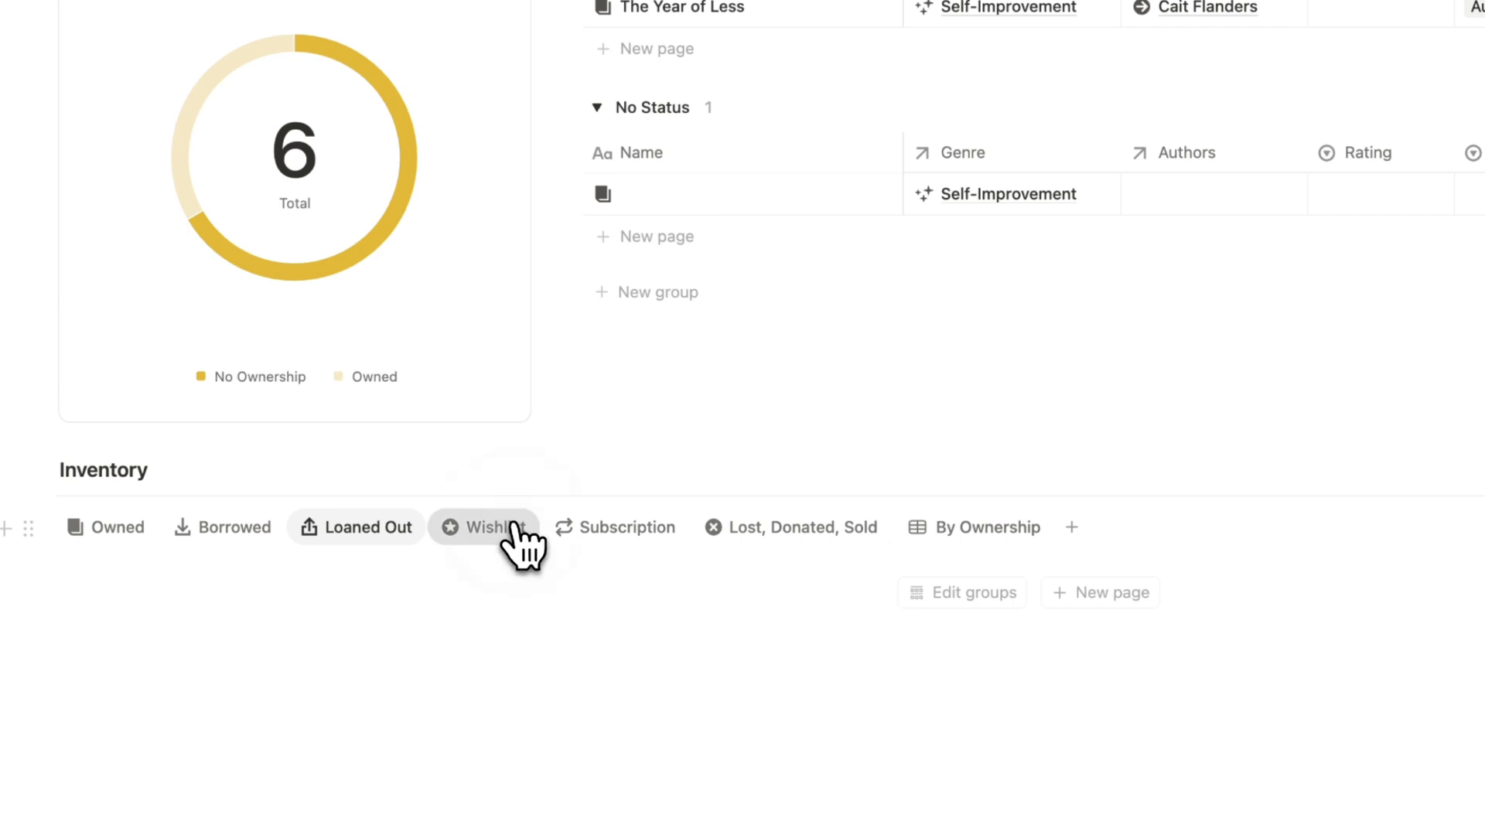
click(632, 545)
click(781, 553)
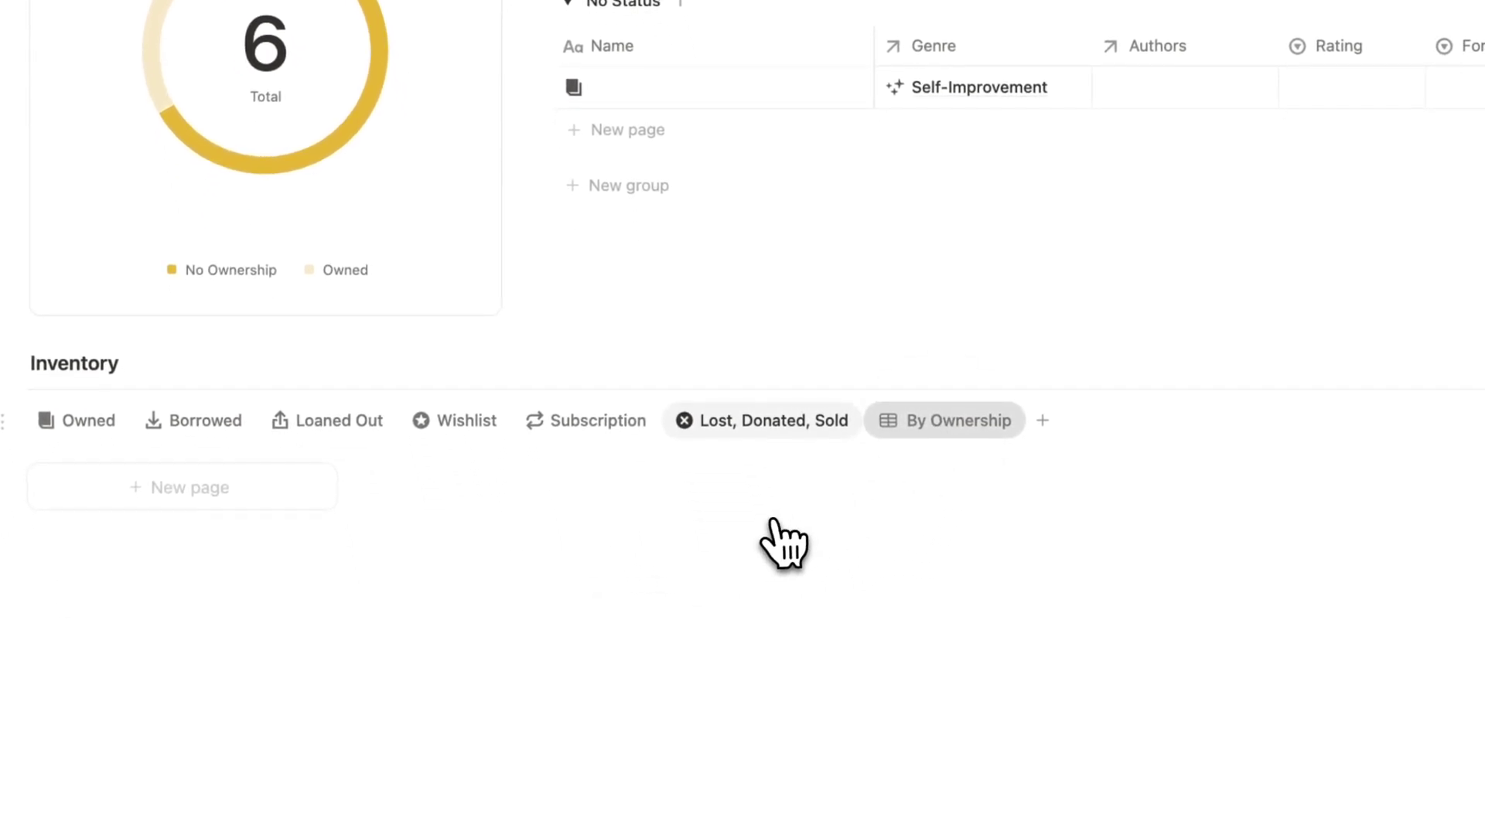
Open Atomic Habits from the Inventory's Owned view, set its Ownership to Loaned Out, and close the page
click(85, 419)
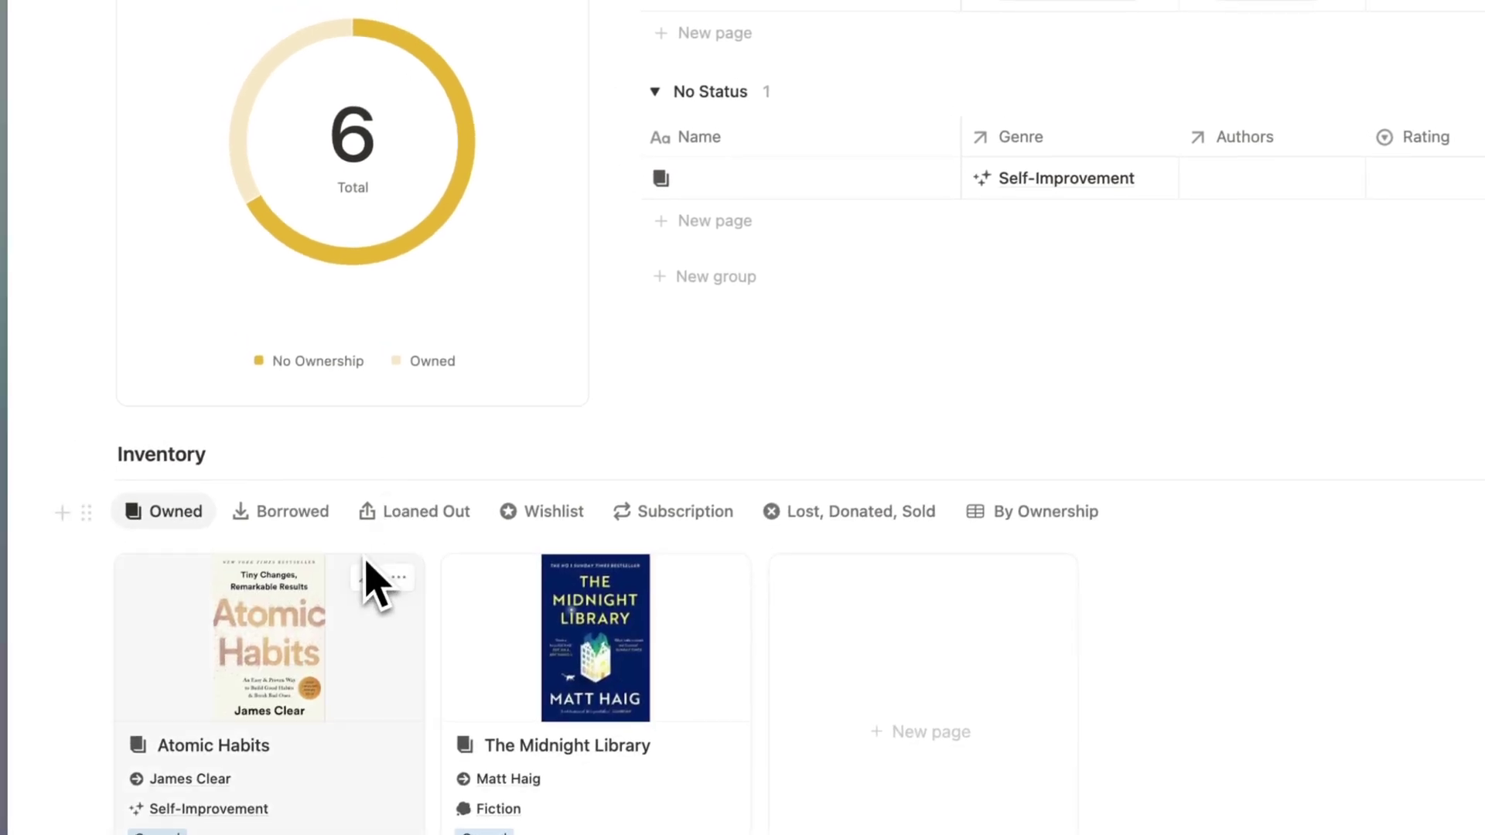
scroll(367, 603, down, 4)
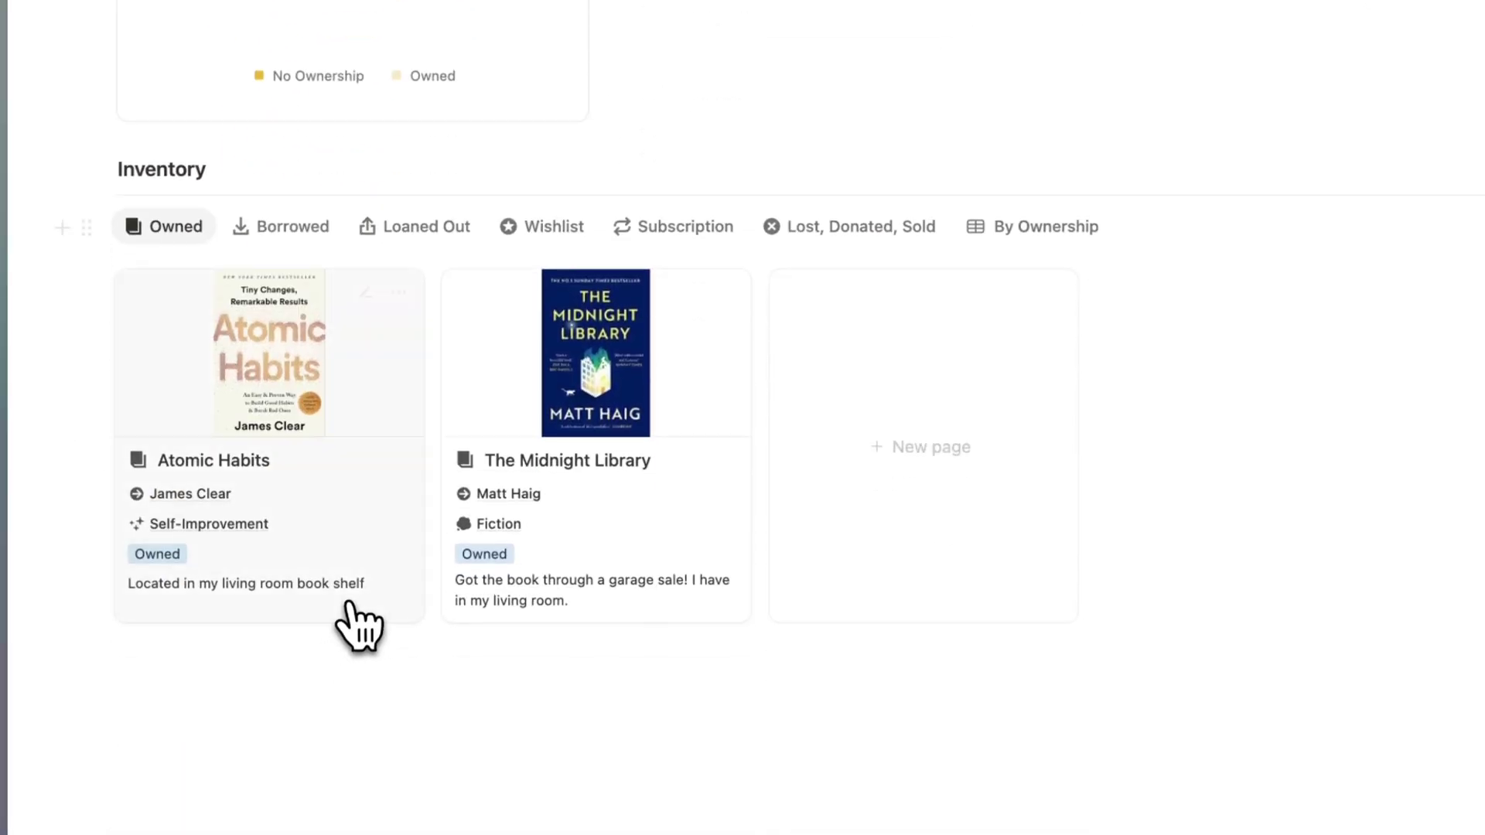
click(399, 466)
scroll(723, 415, down, 12)
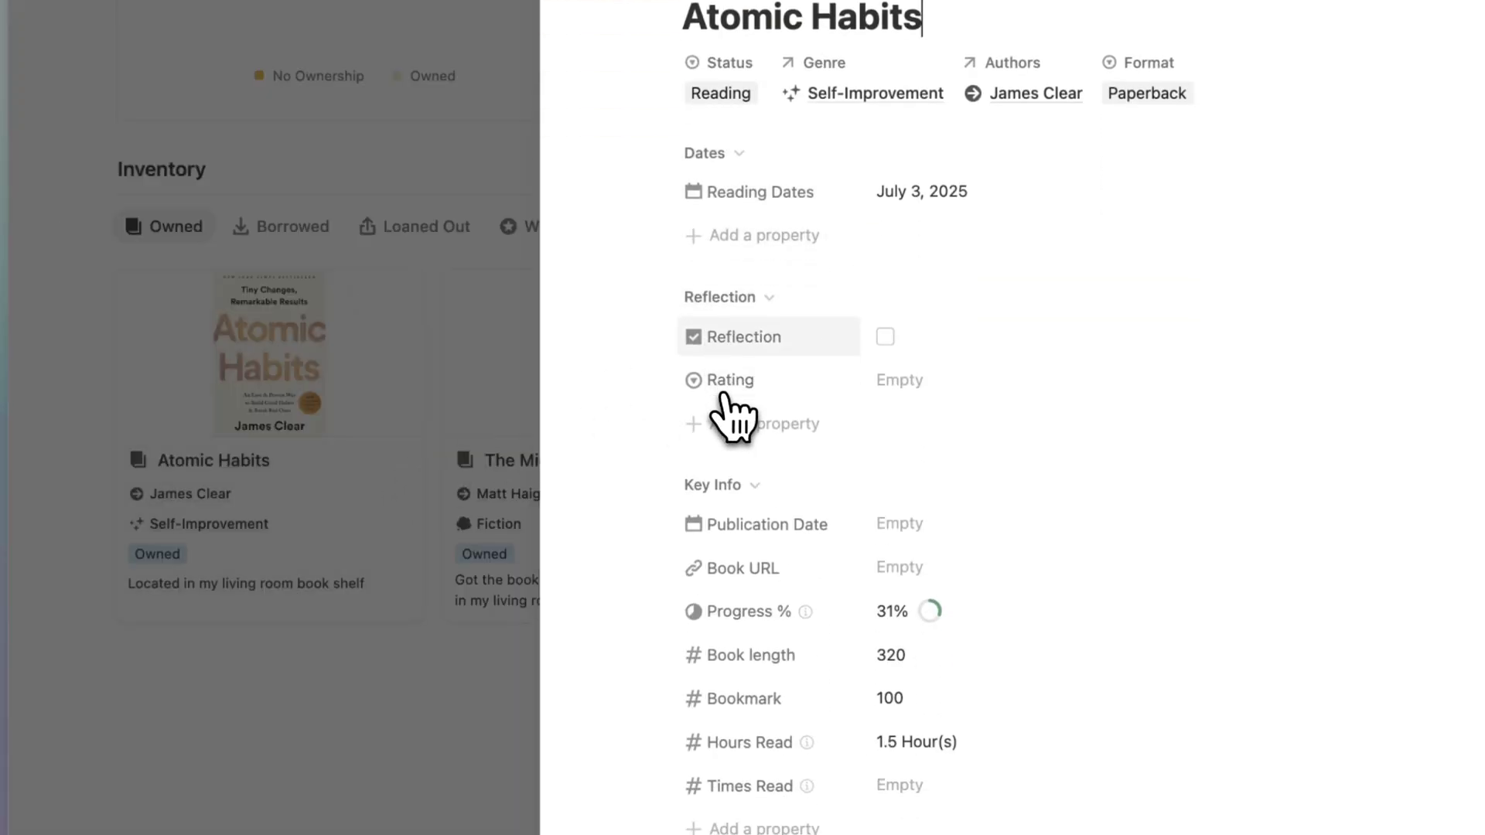
click(958, 177)
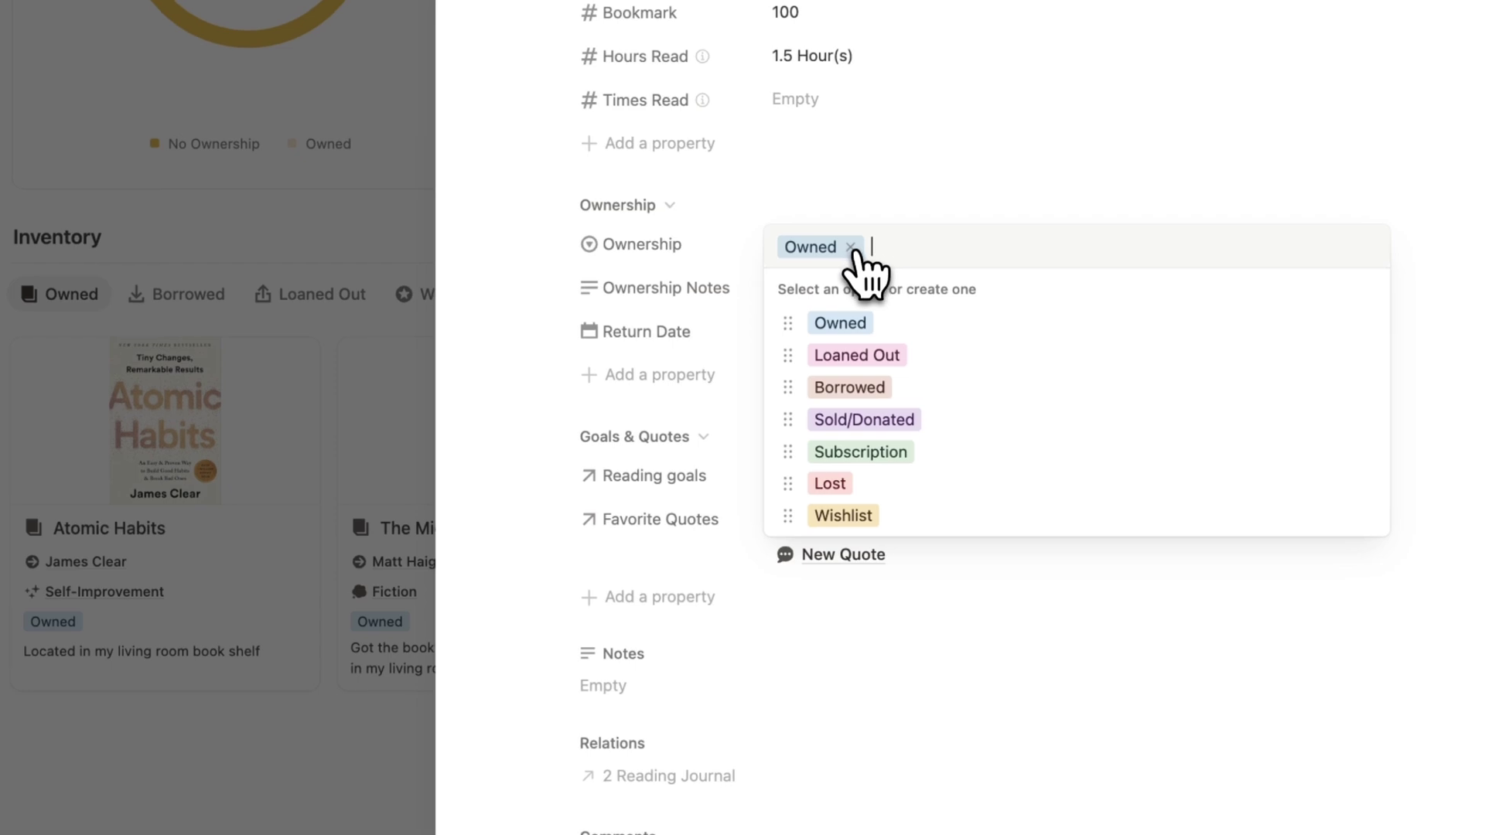
click(967, 356)
click(324, 503)
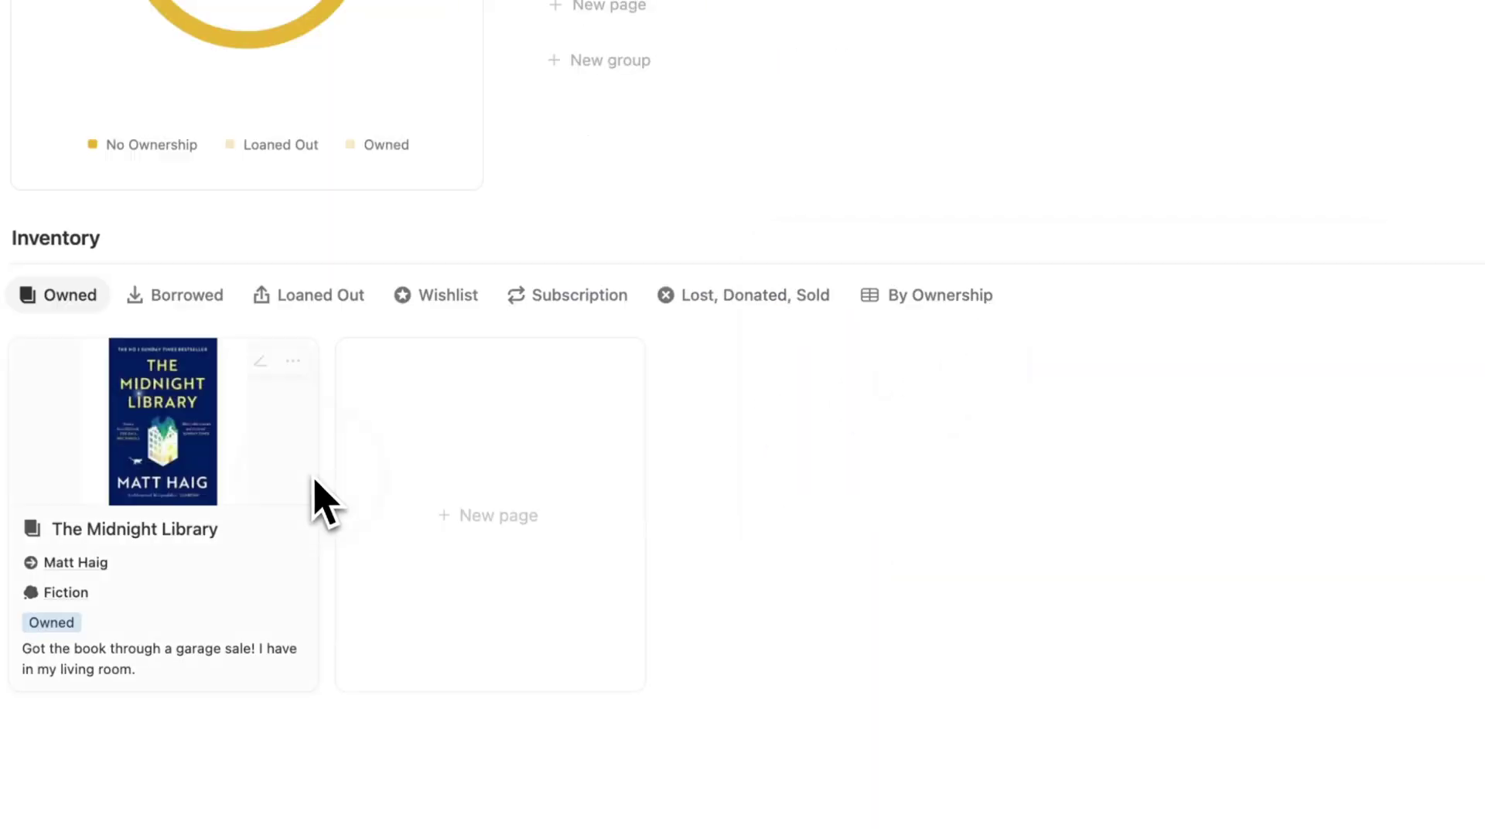
In the Loaned Out view, replace the Atomic Habits ownership notes with a note naming the person it was loaned to
click(318, 298)
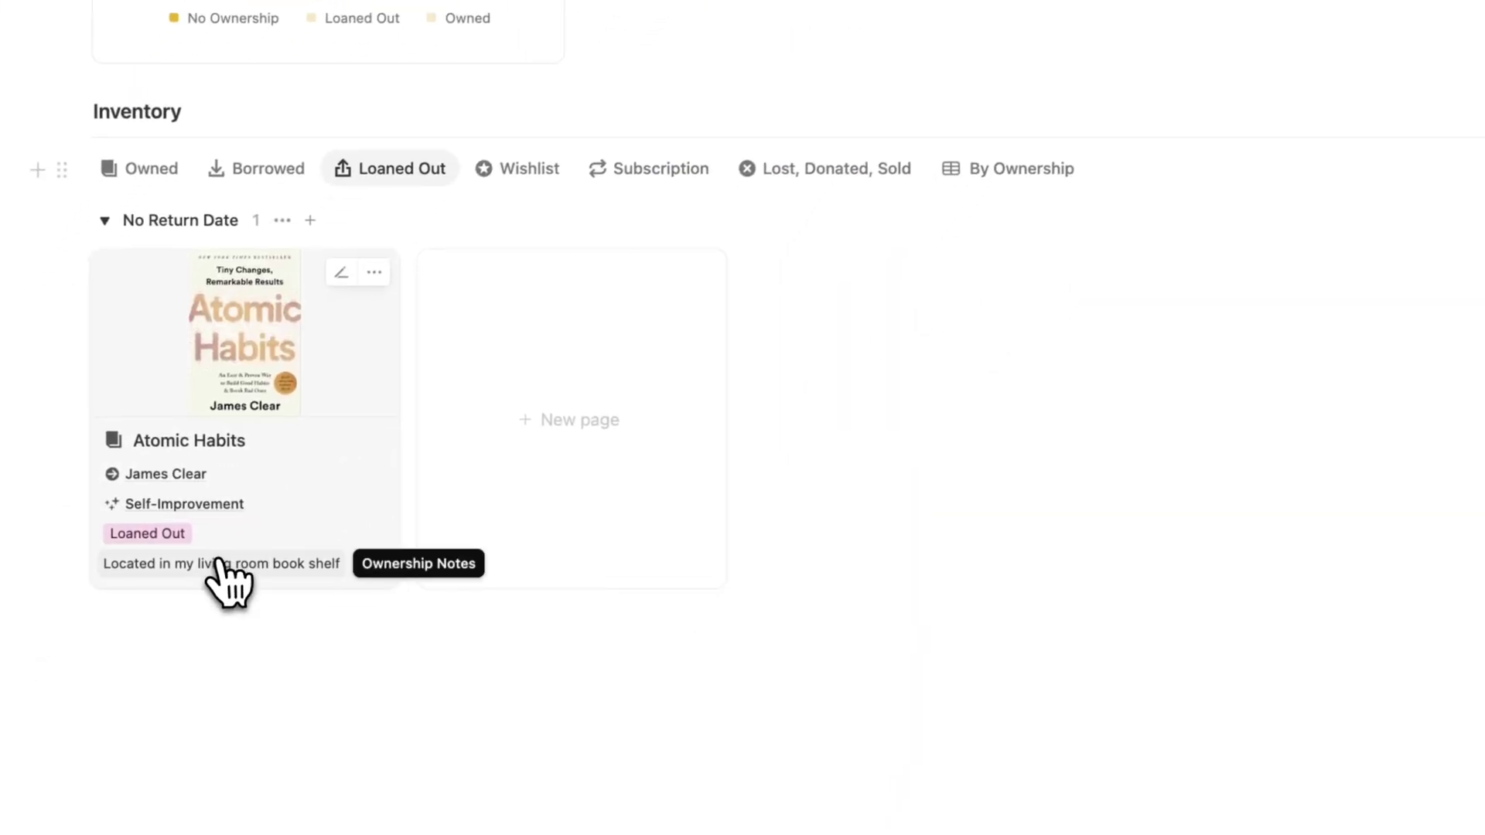
click(131, 708)
triple_click(211, 567)
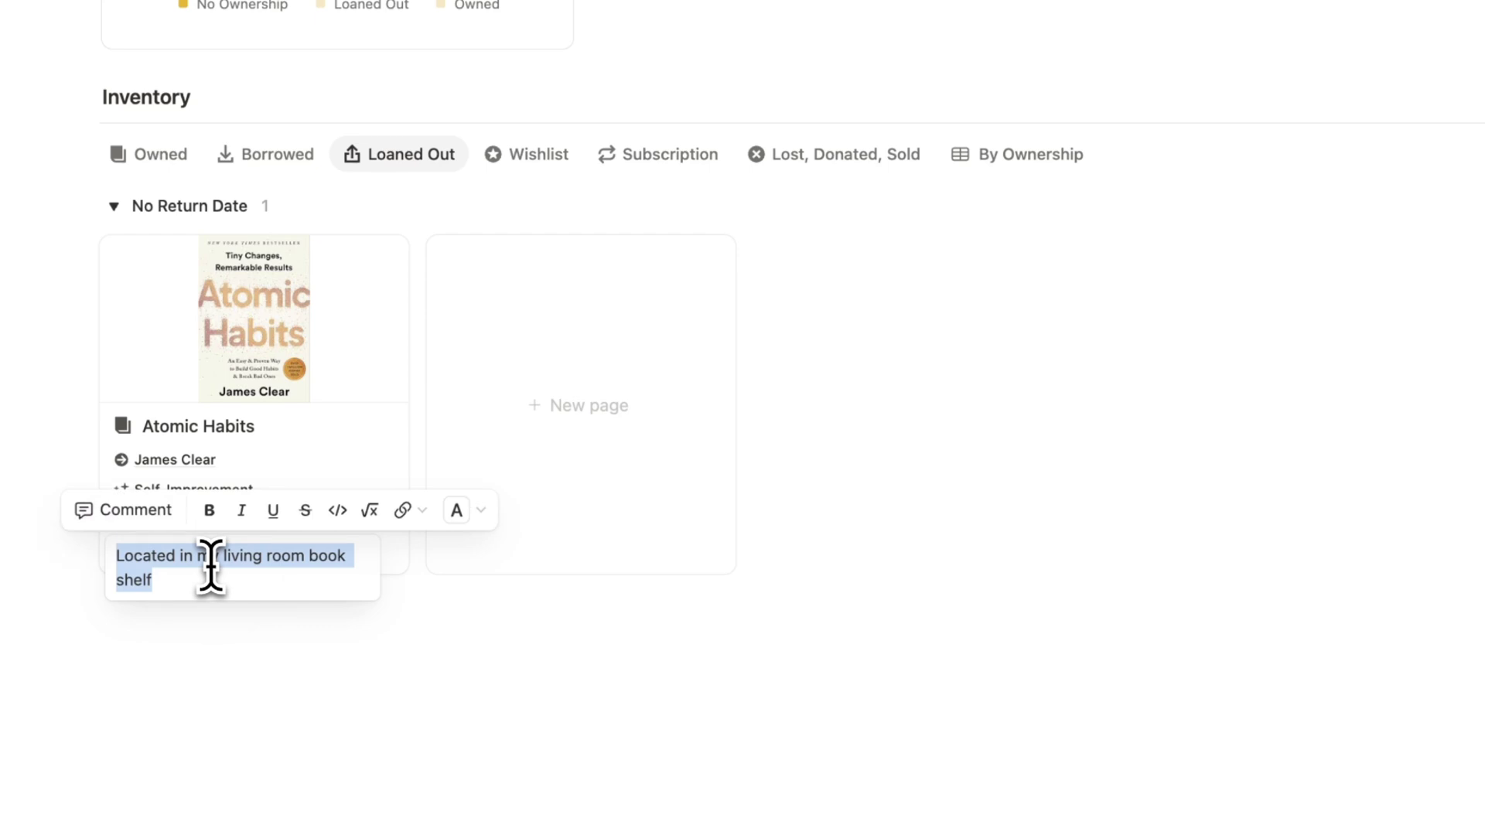
text(I loane)
text(d it to Kelly)
Open the loaned-out Atomic Habits page, set its Return Date to July 24, 2025, and close the page
click(358, 474)
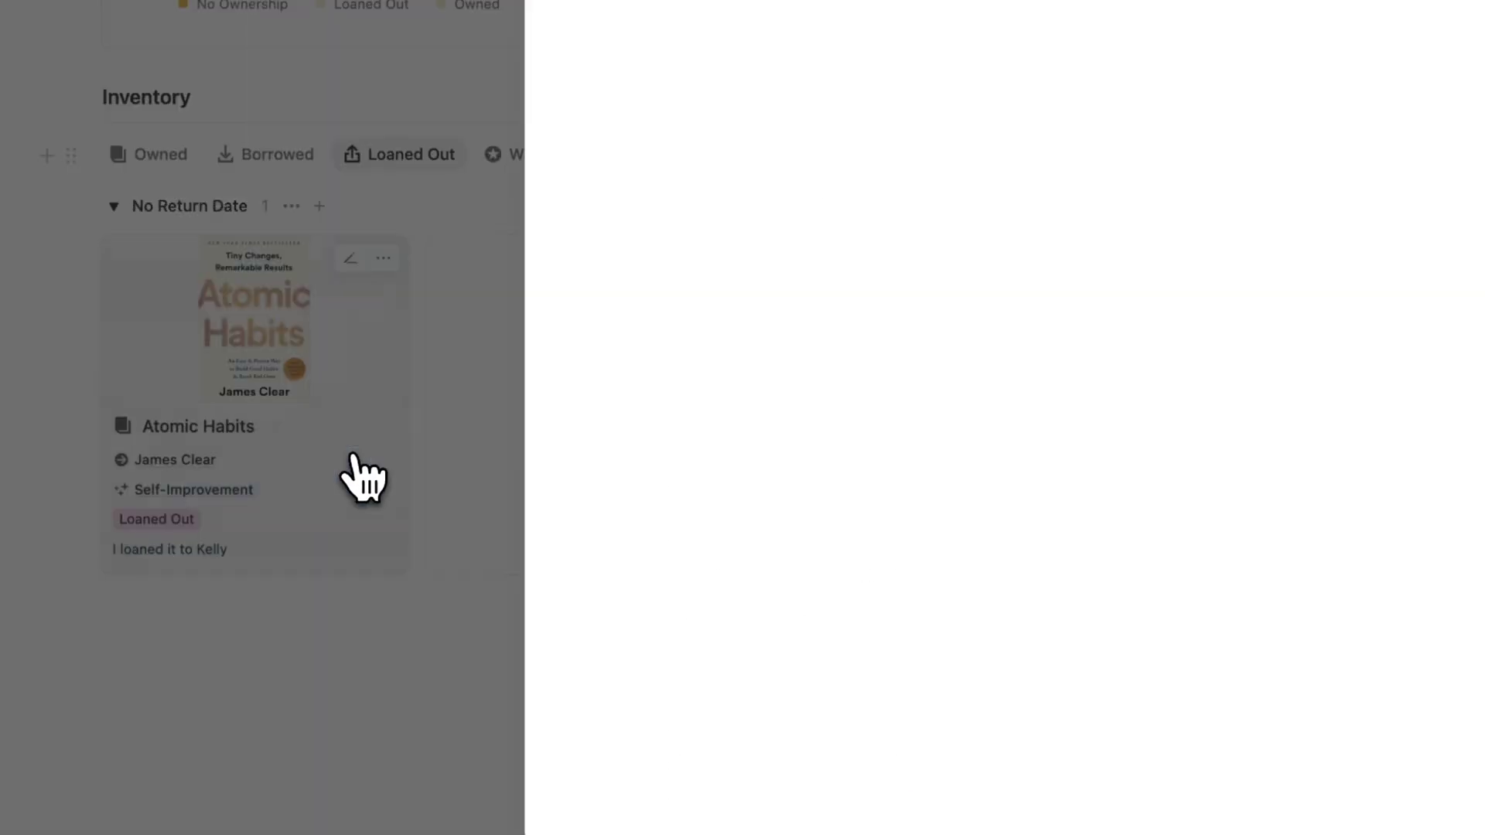
scroll(924, 528, down, 10)
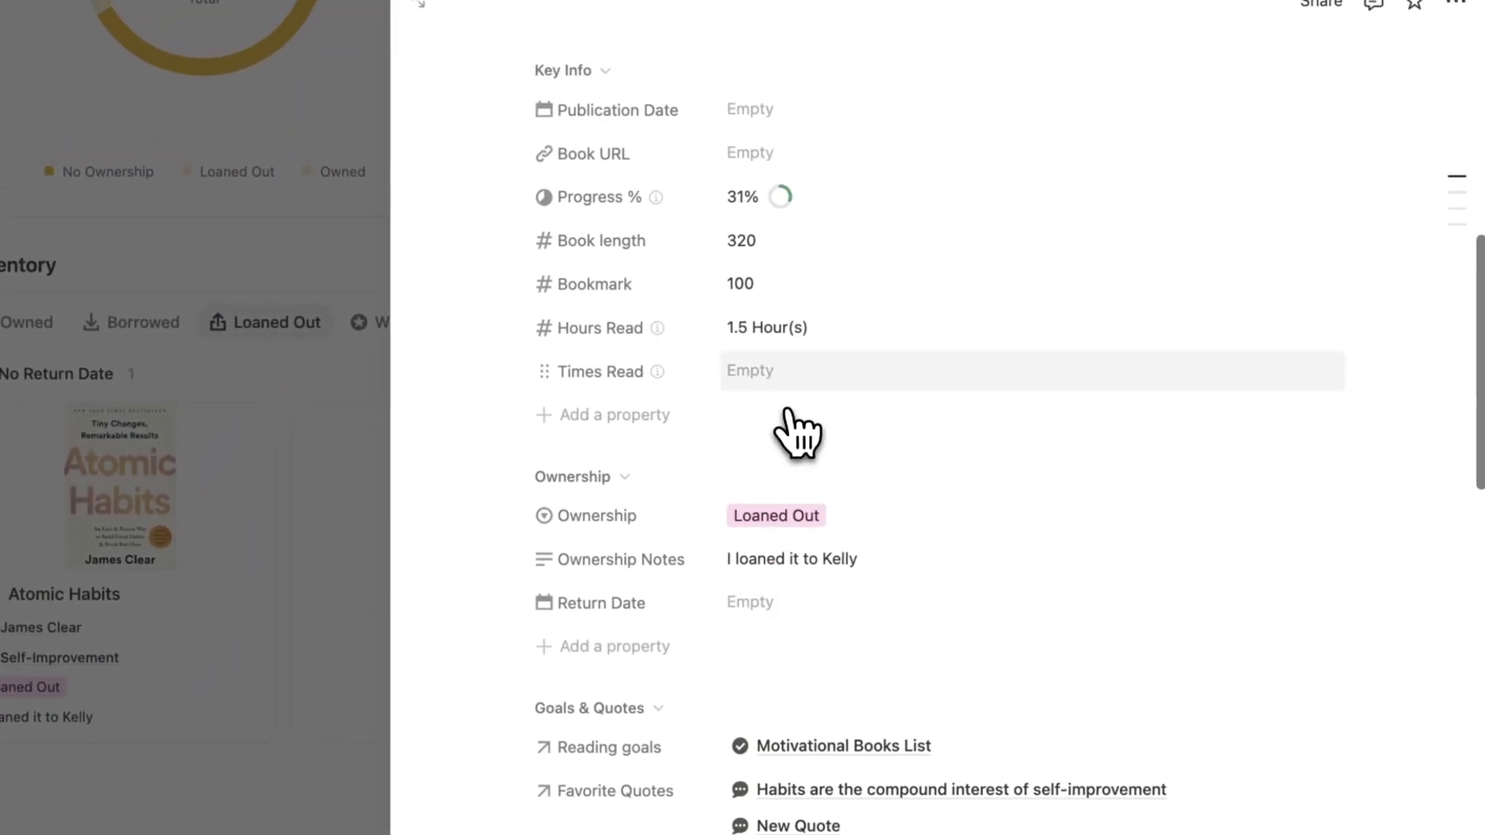
scroll(819, 495, down, 3)
click(828, 506)
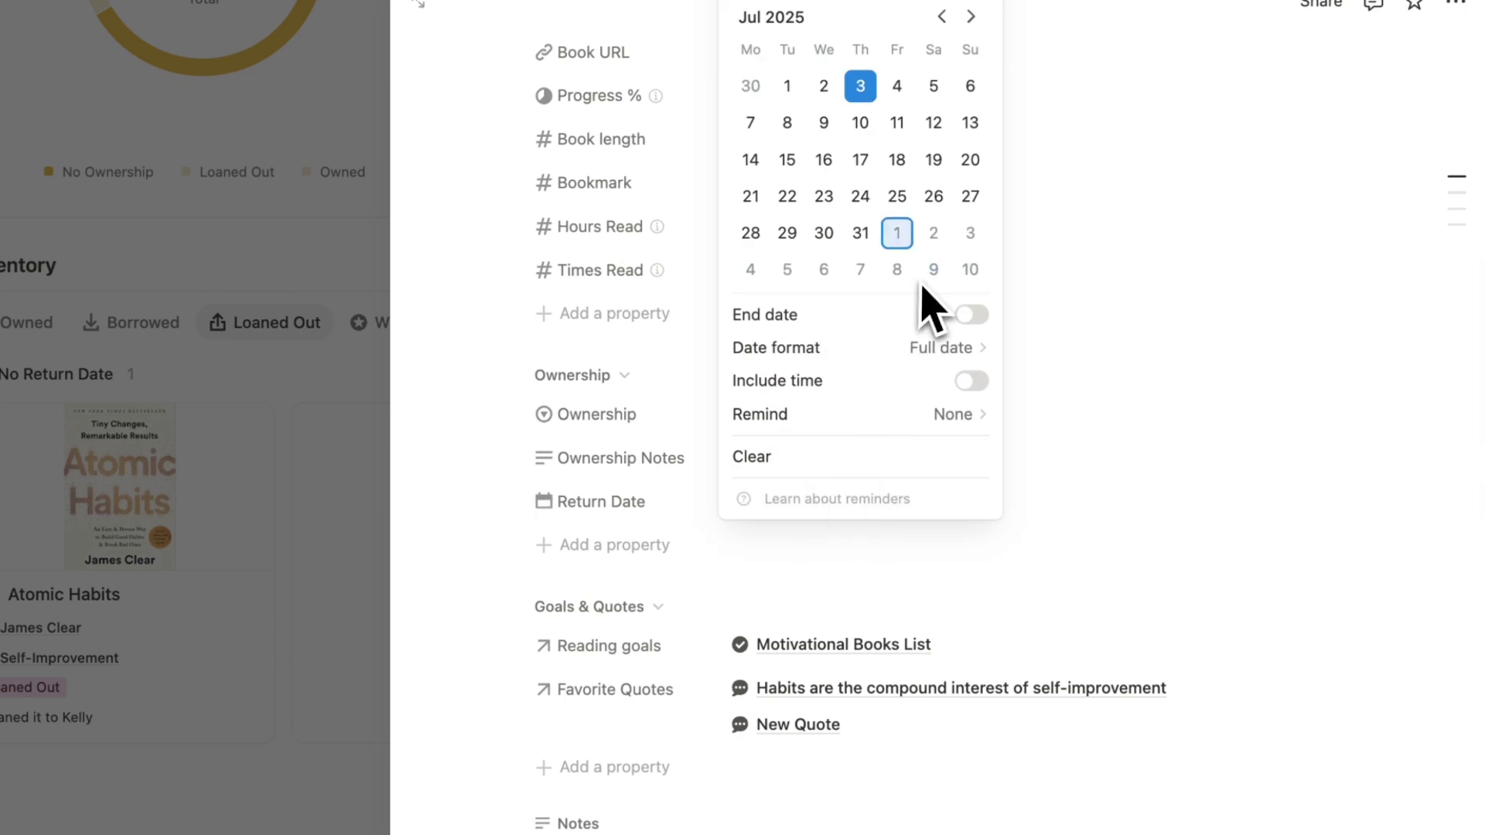
click(860, 195)
click(224, 739)
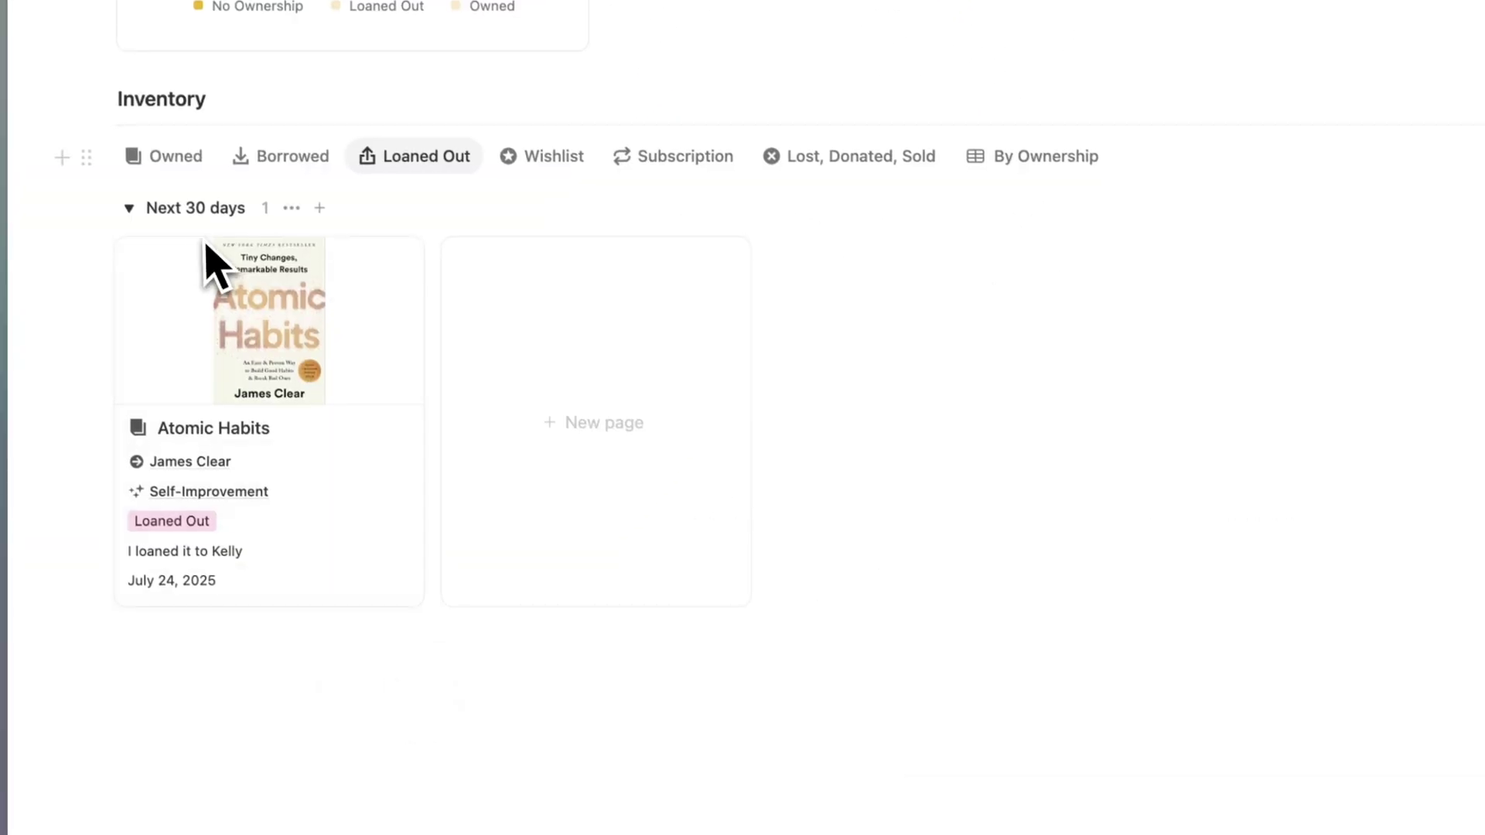
Clear the return date on the Atomic Habits card and set its ownership back to Owned
click(209, 587)
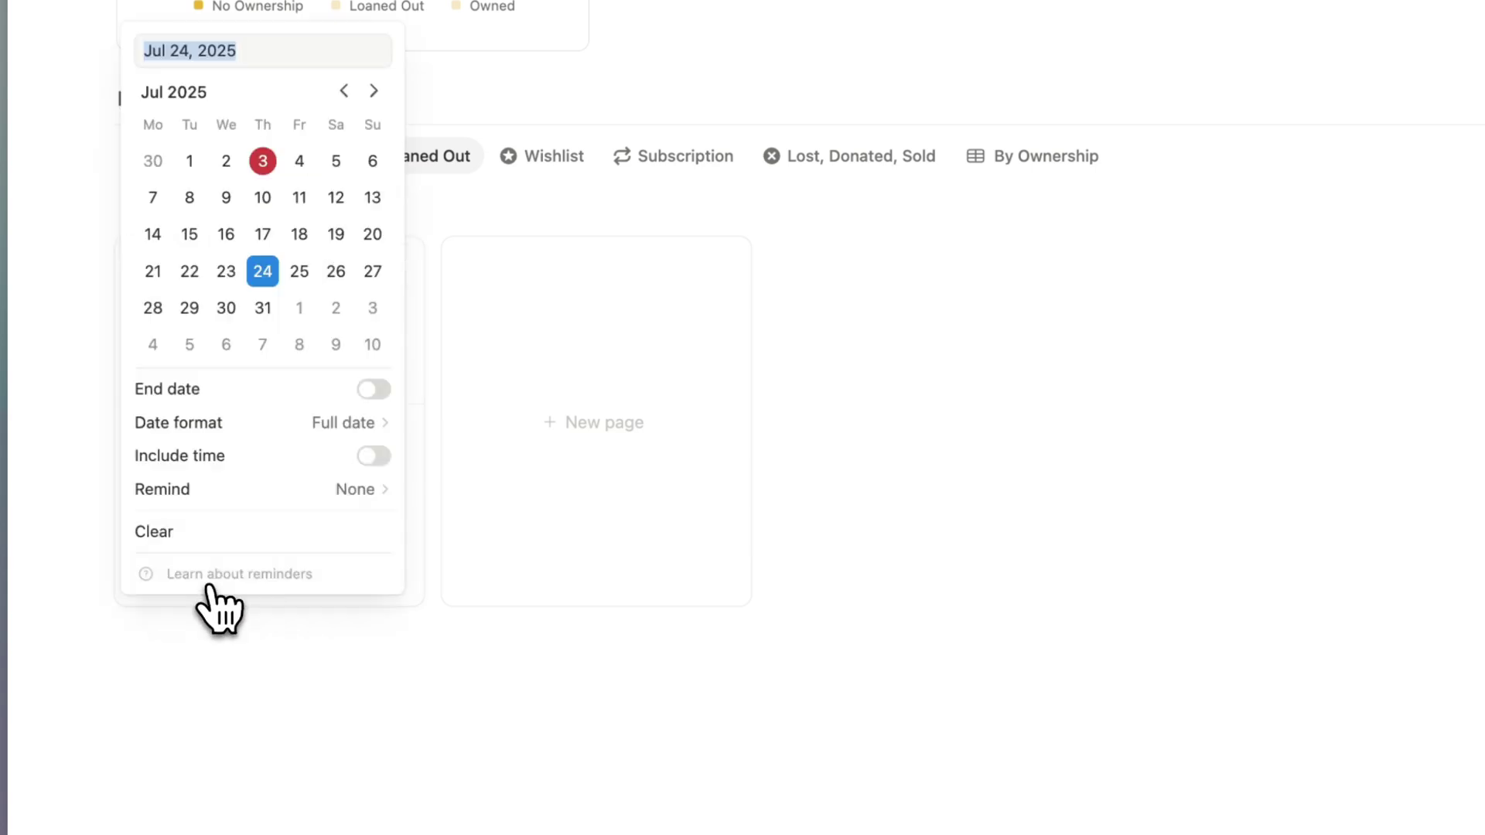
click(329, 533)
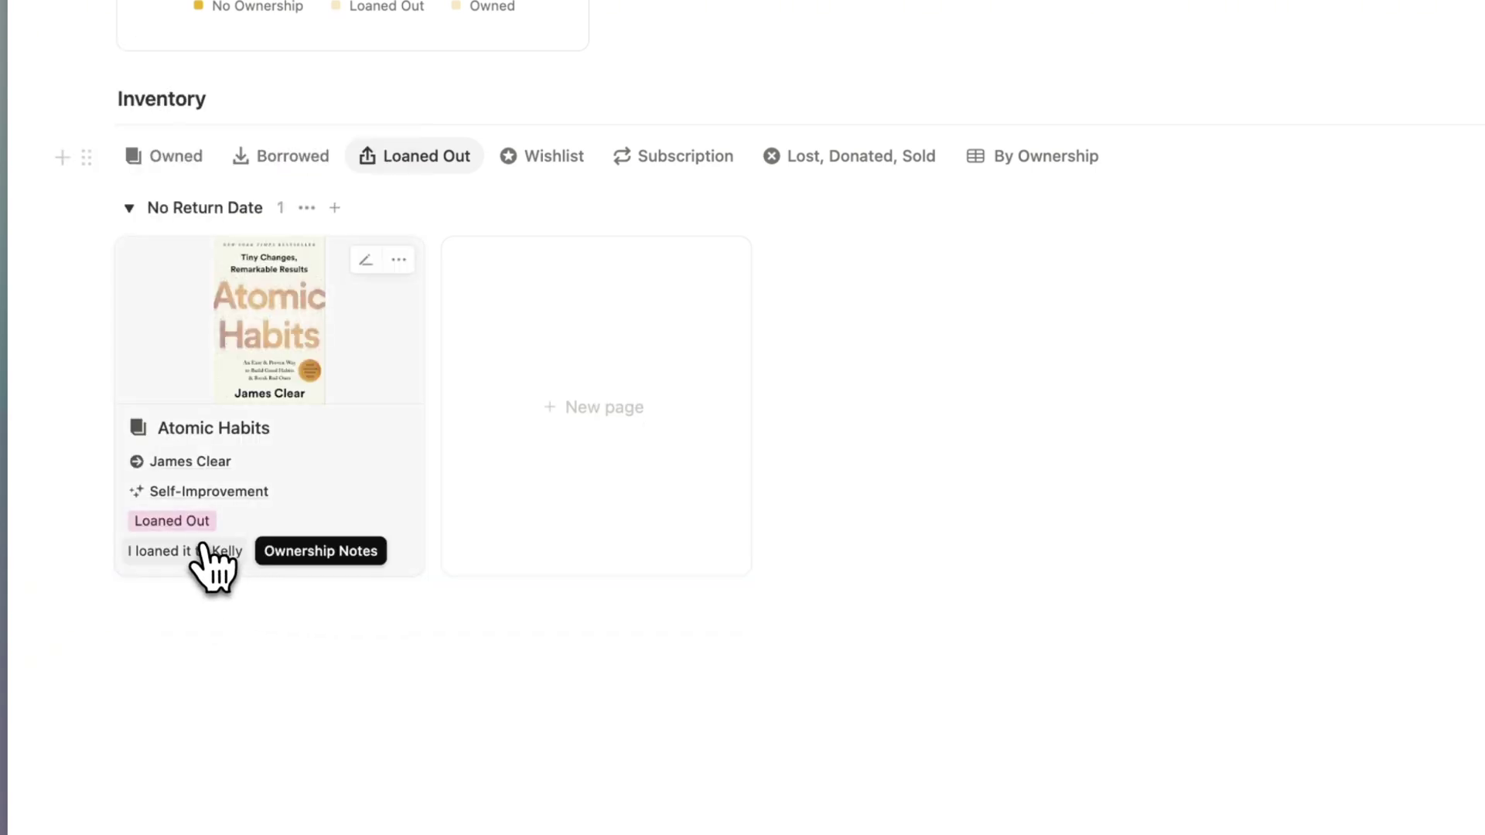
click(189, 520)
click(202, 600)
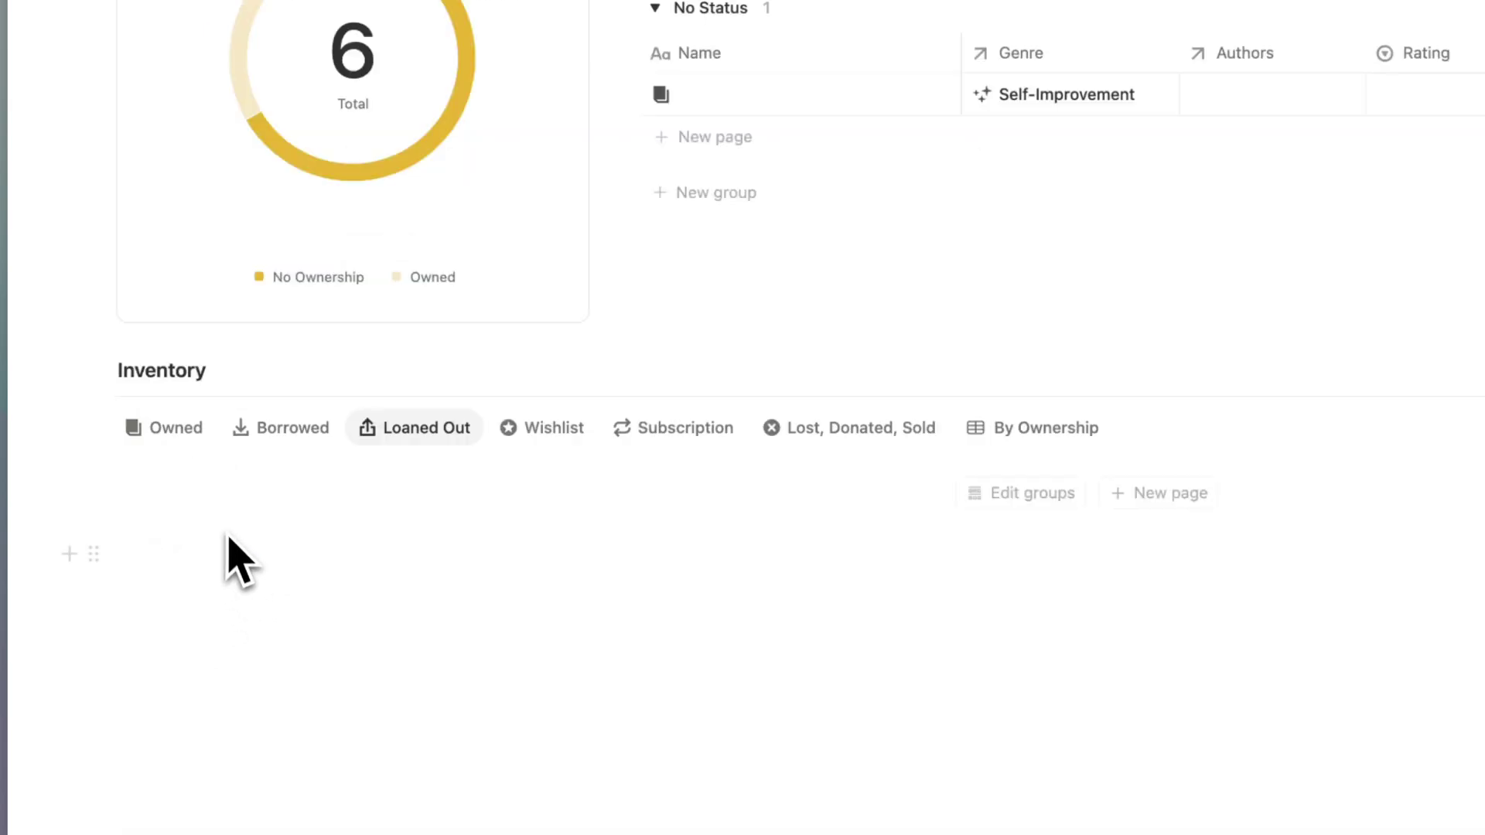
Open Atomic Habits from the Inventory's Owned view and set its Ownership to Borrowed
click(170, 429)
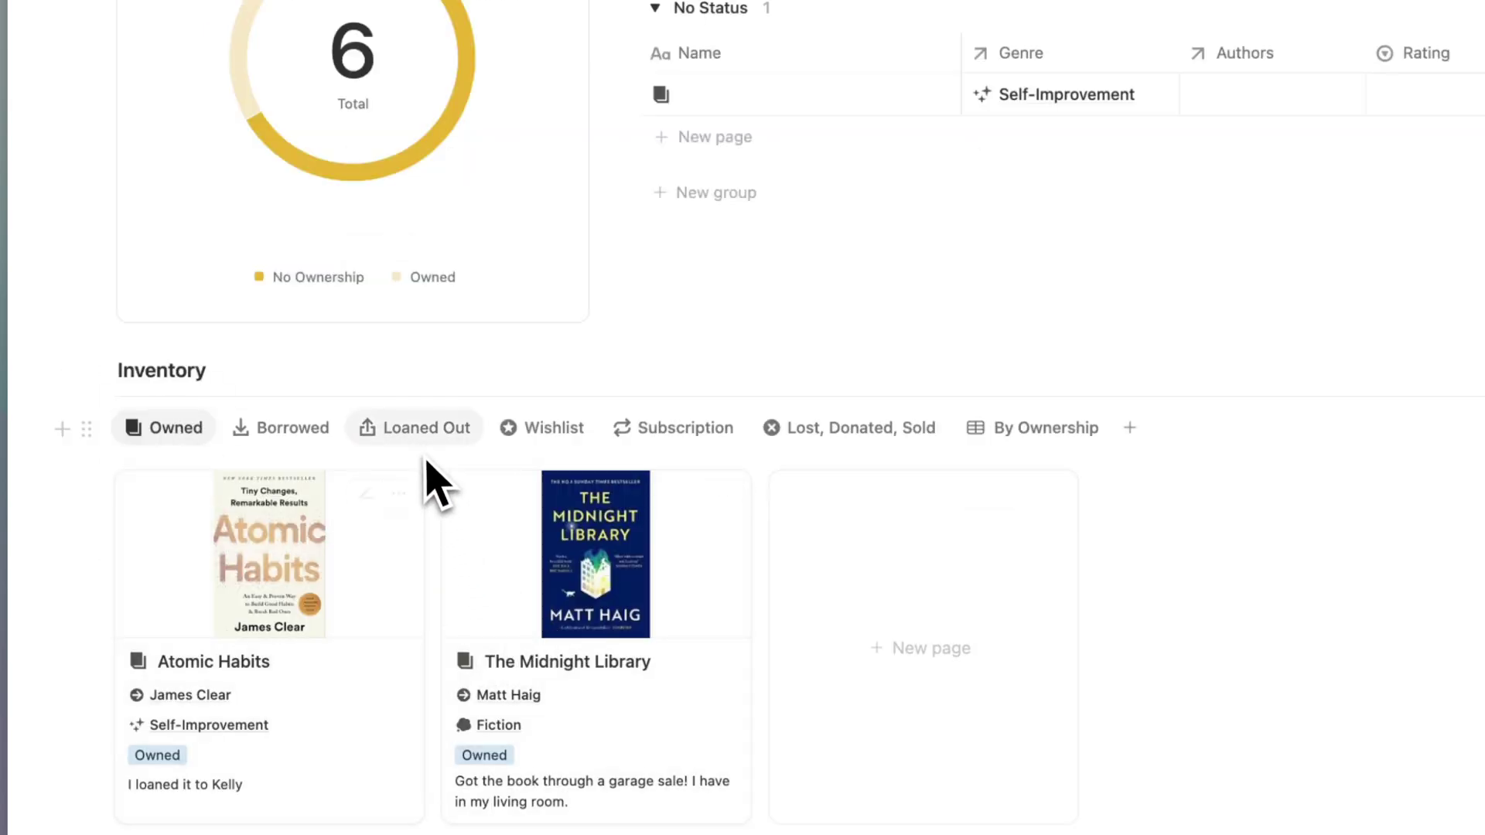
click(385, 577)
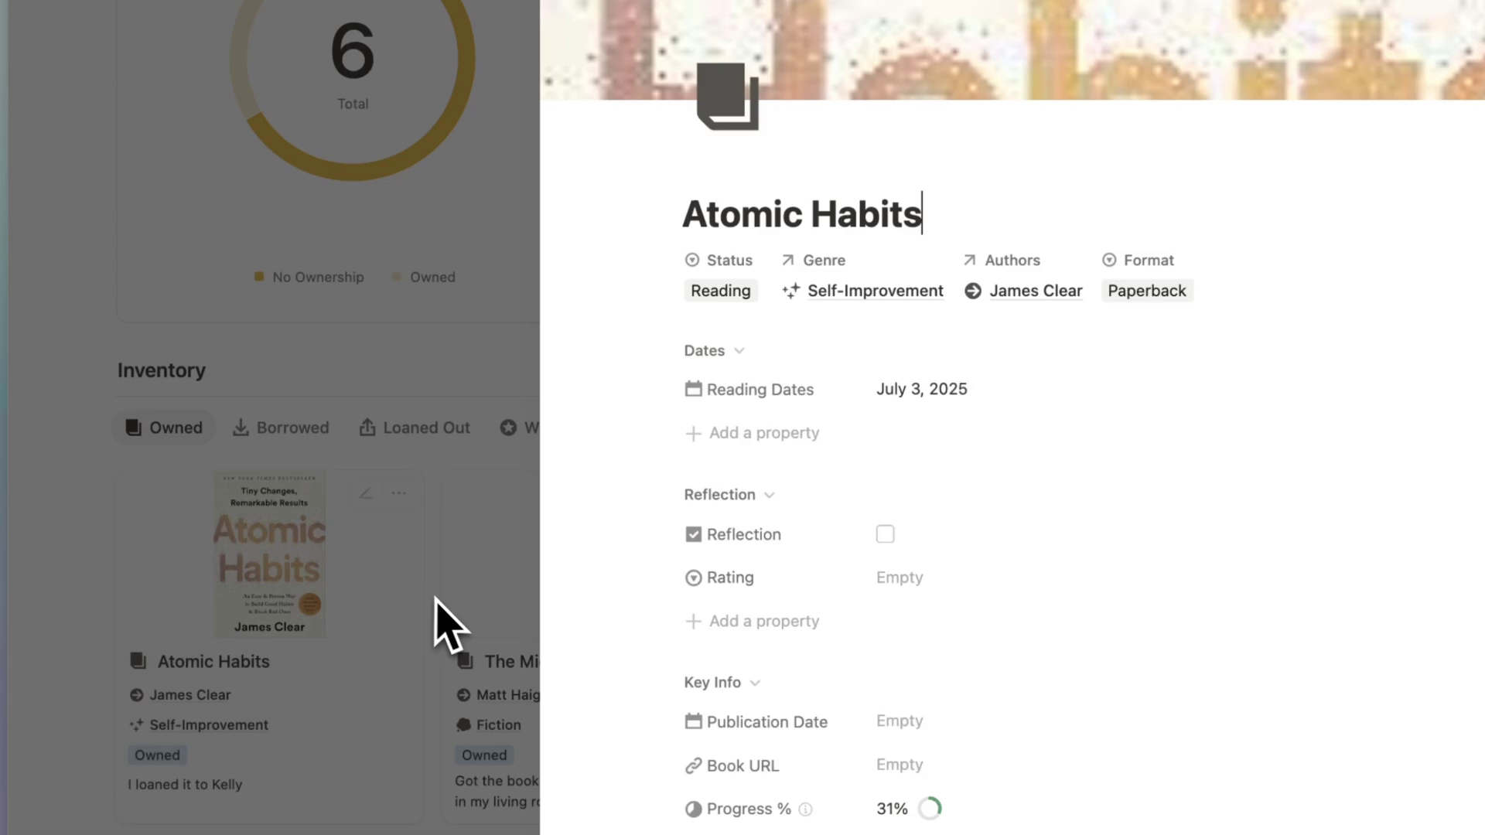
scroll(554, 685, down, 6)
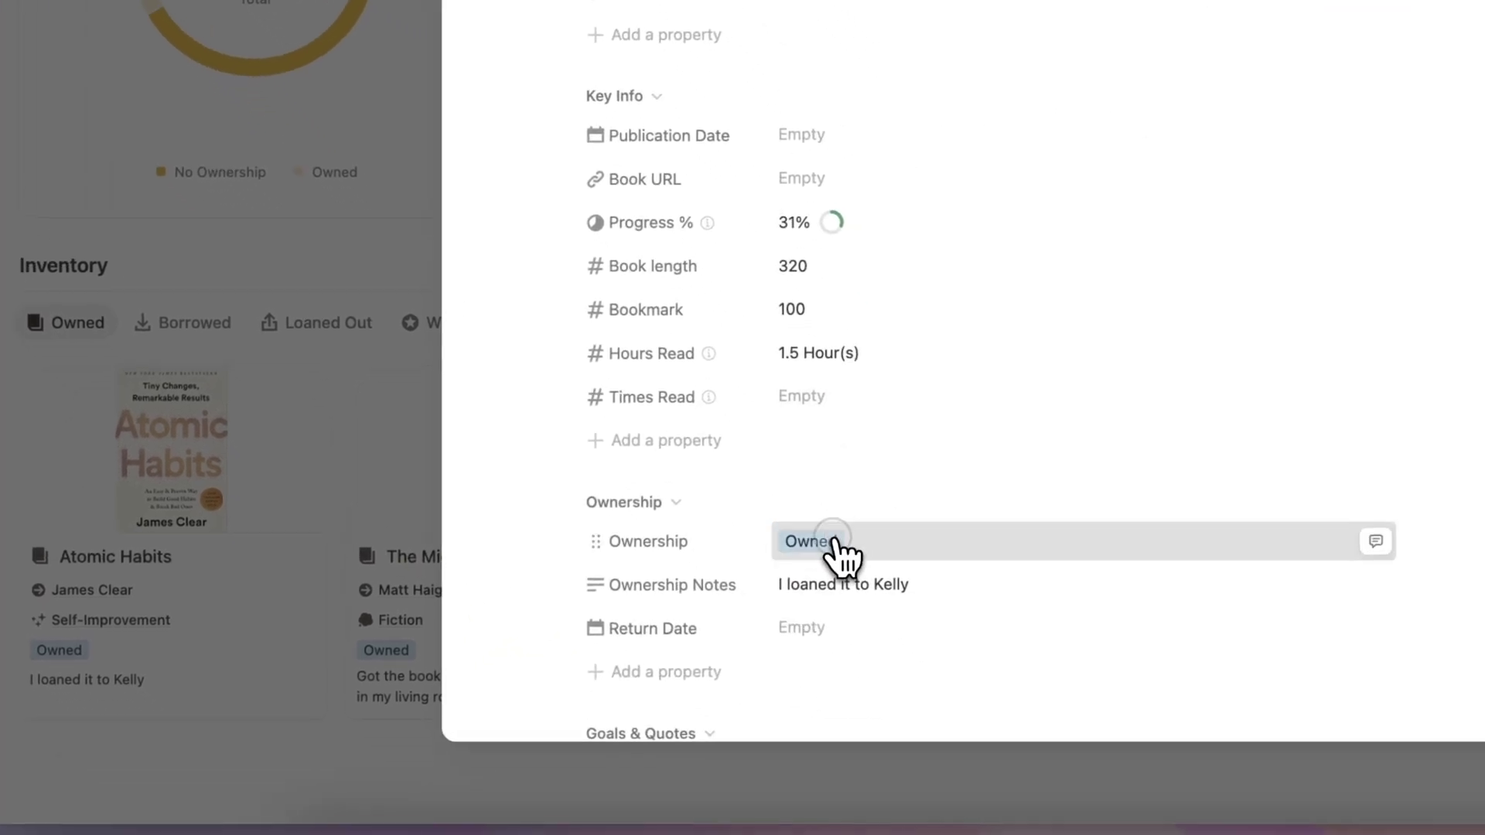
click(871, 587)
click(851, 368)
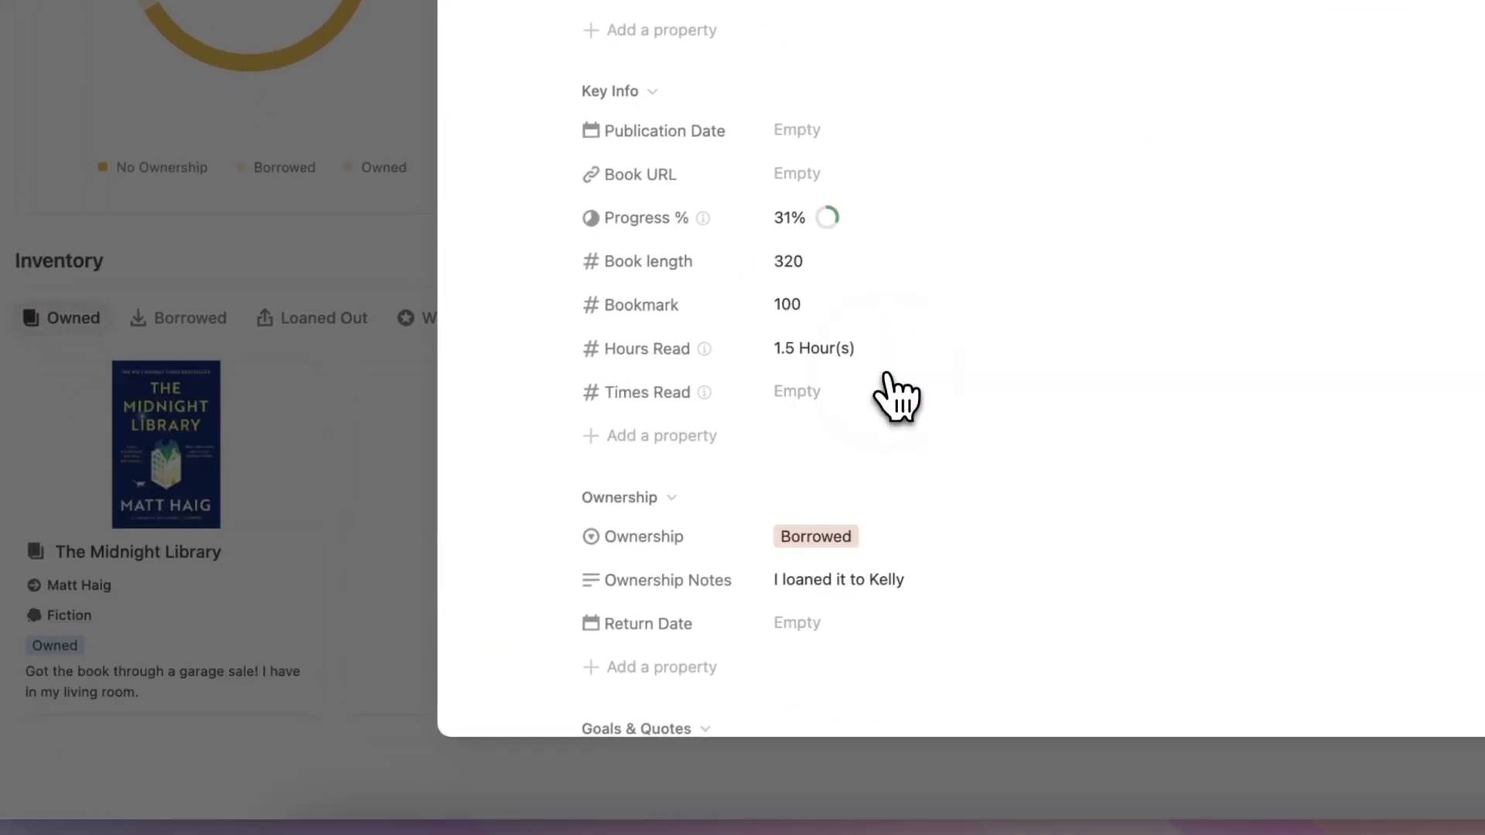
Replace the Ownership Notes with "Public Library", set the Return Date to July 31, 2025, and close the page
click(843, 581)
triple_click(843, 582)
text(P)
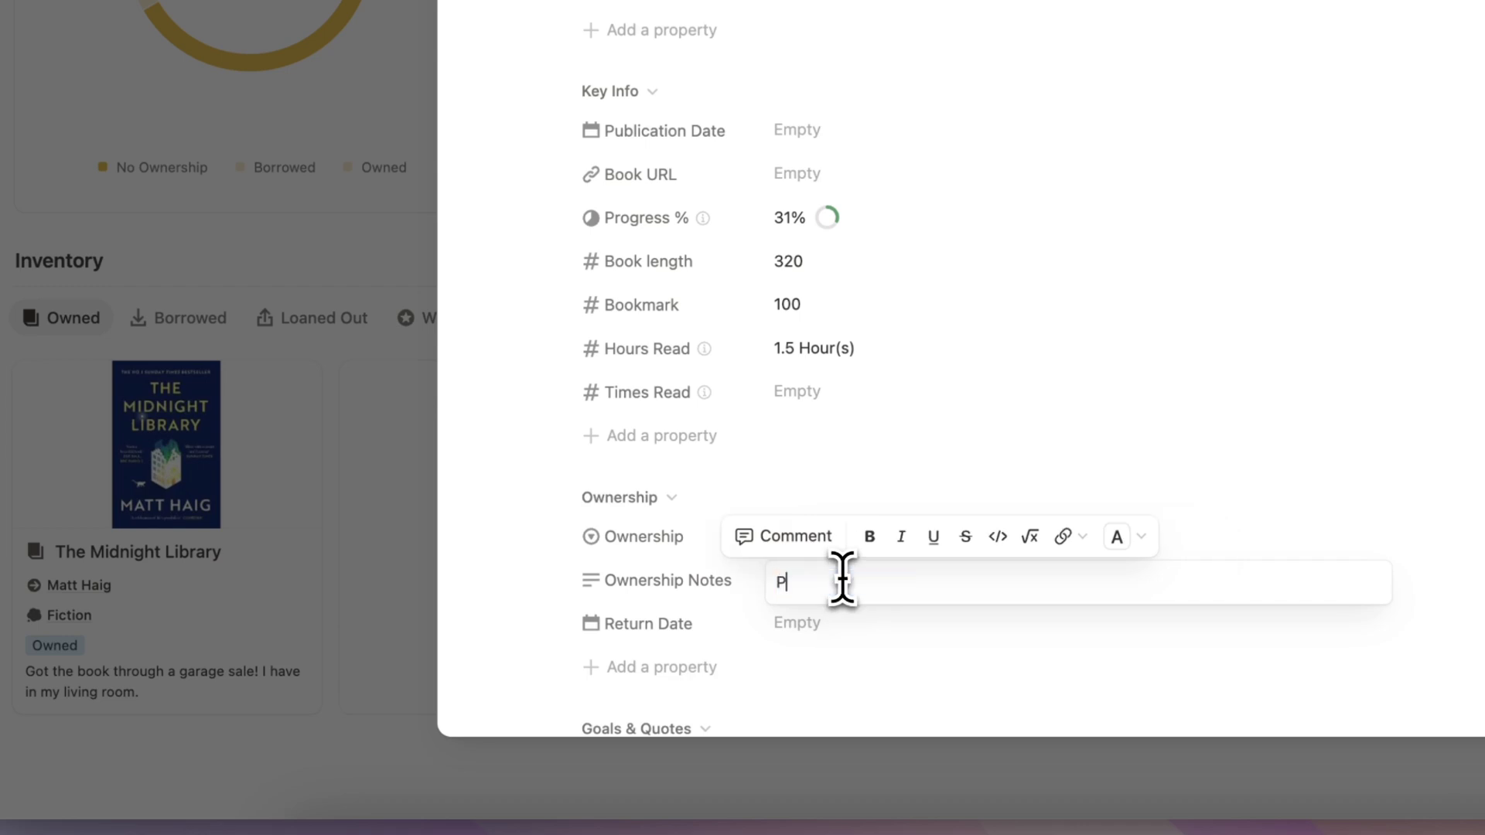
text(ublic Library)
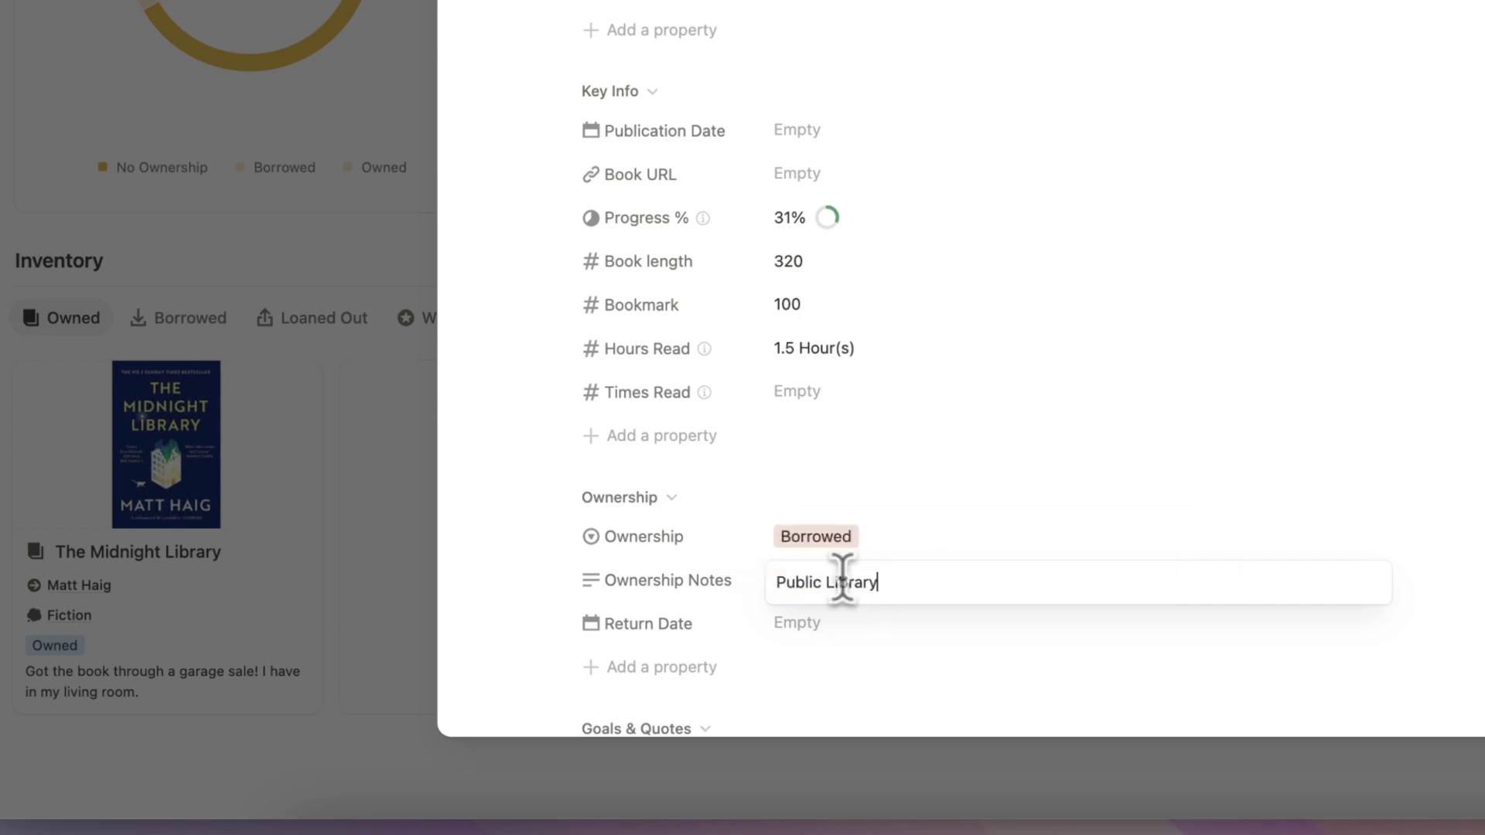
click(845, 631)
click(811, 625)
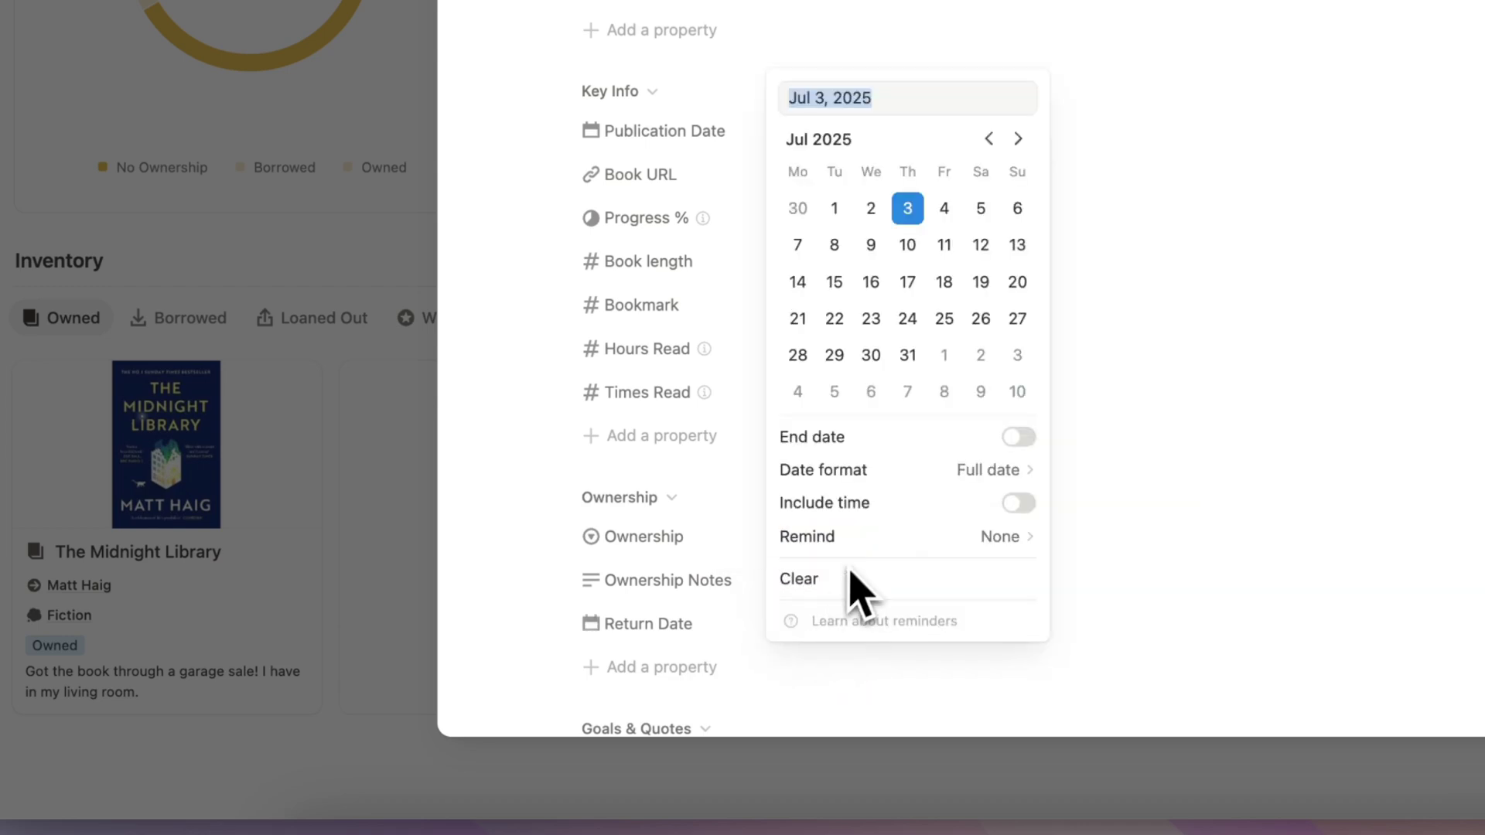
click(360, 451)
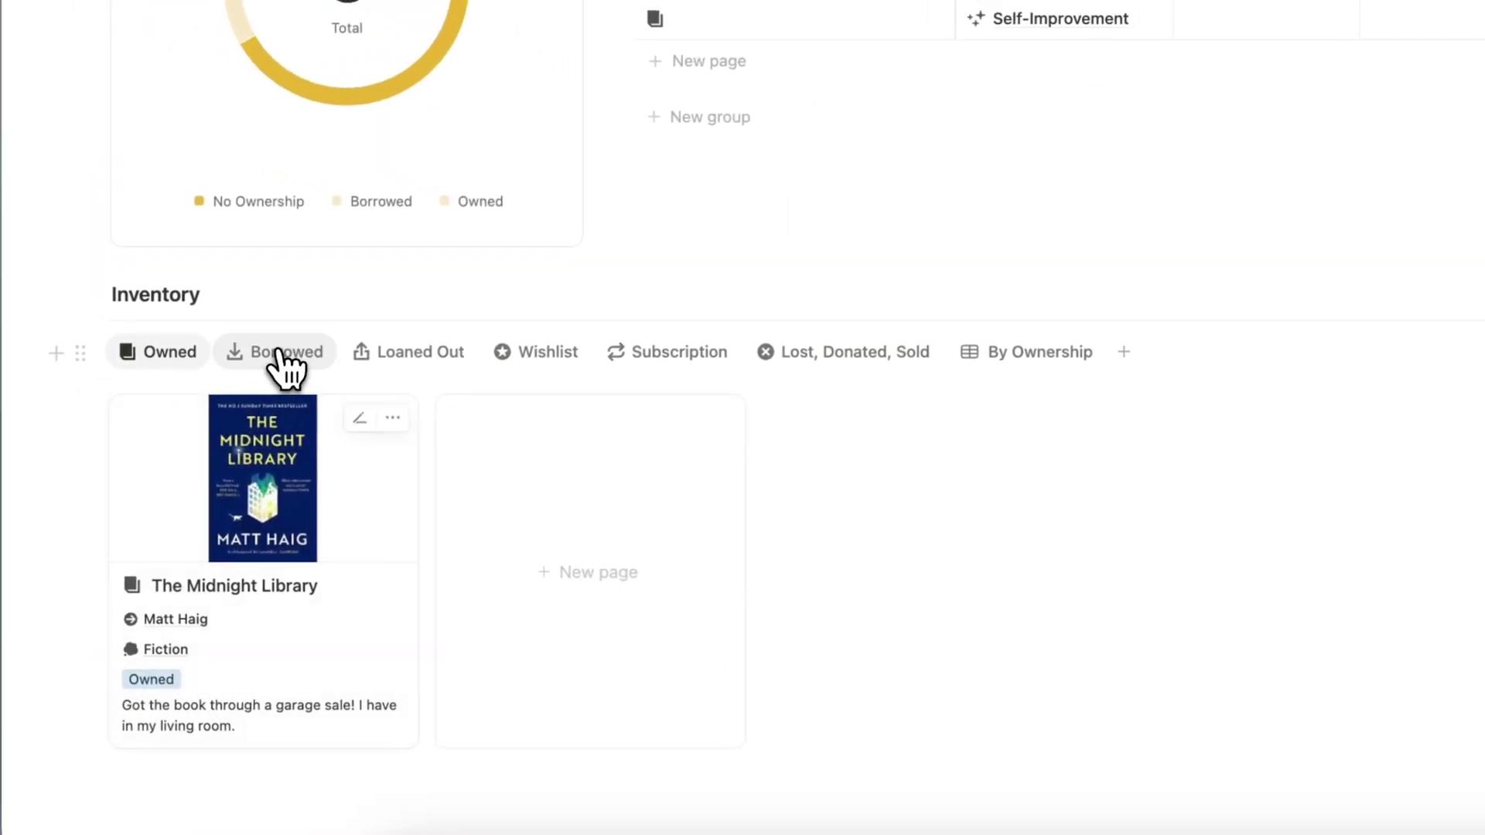
Review the Atomic Habits card in the Borrowed view and its available ownership options, leaving the ownership as it is
click(192, 319)
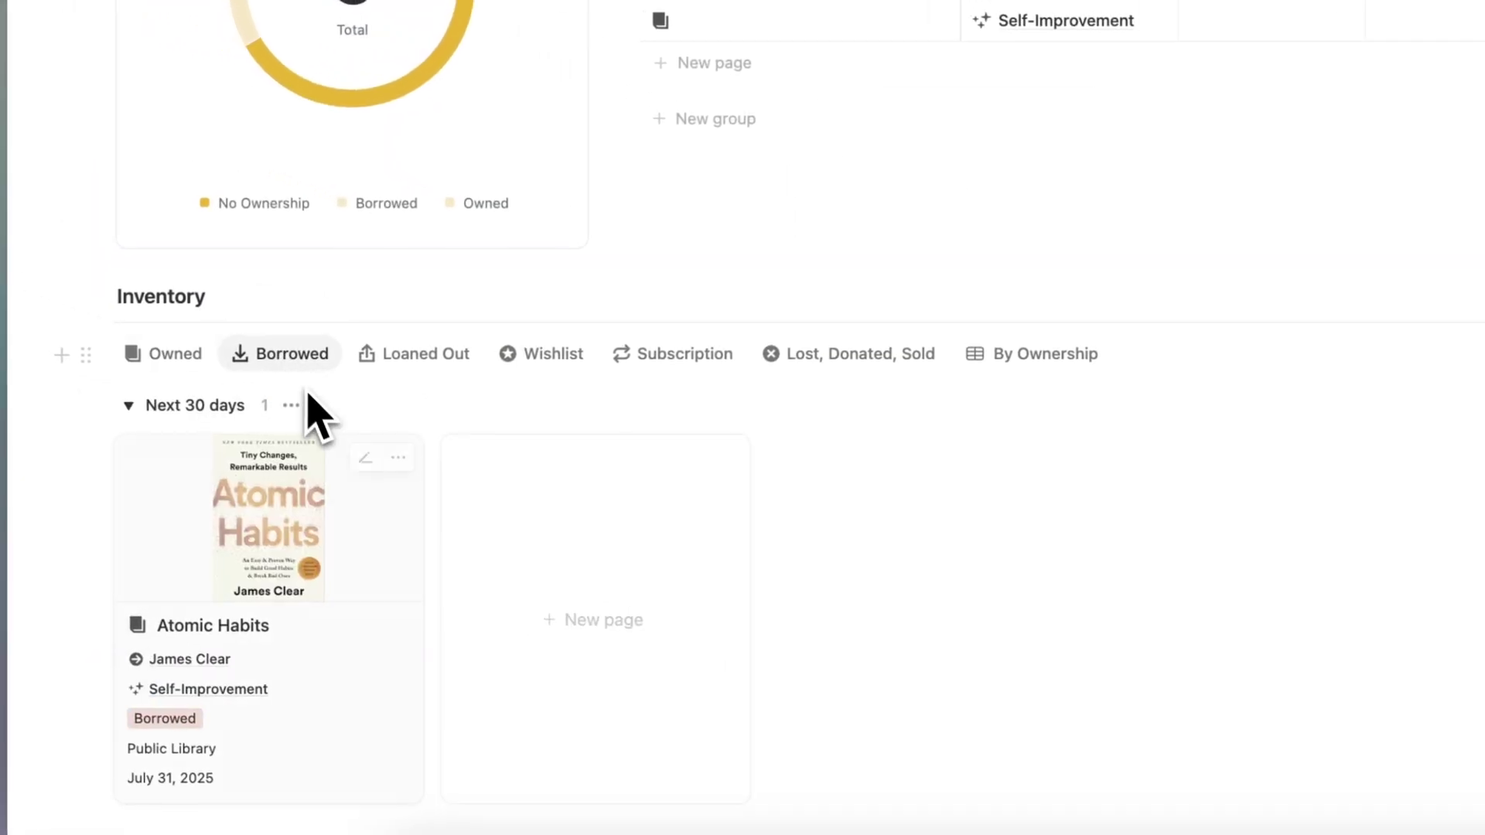
scroll(325, 592, down, 3)
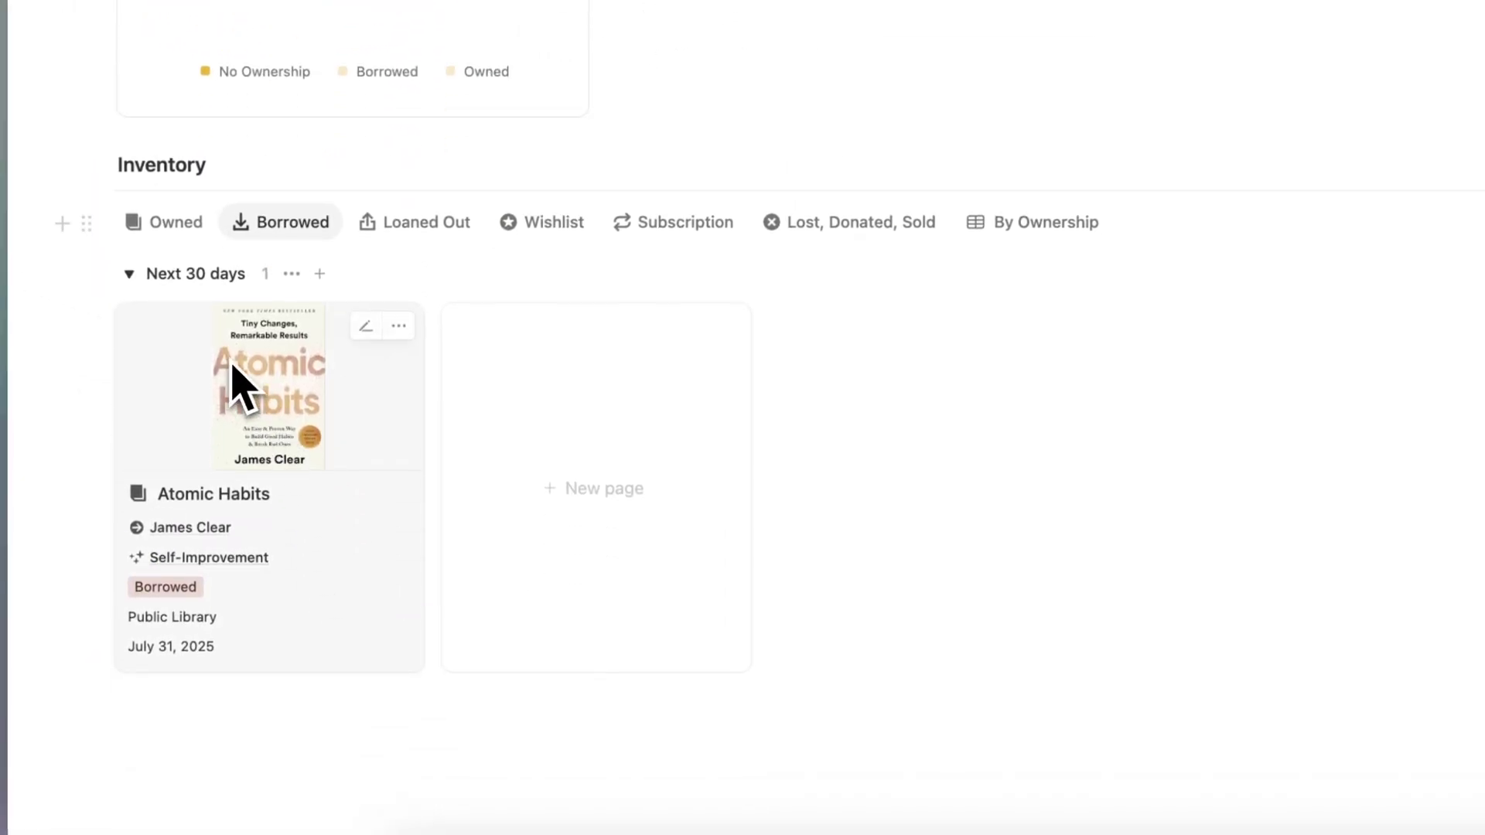
click(182, 588)
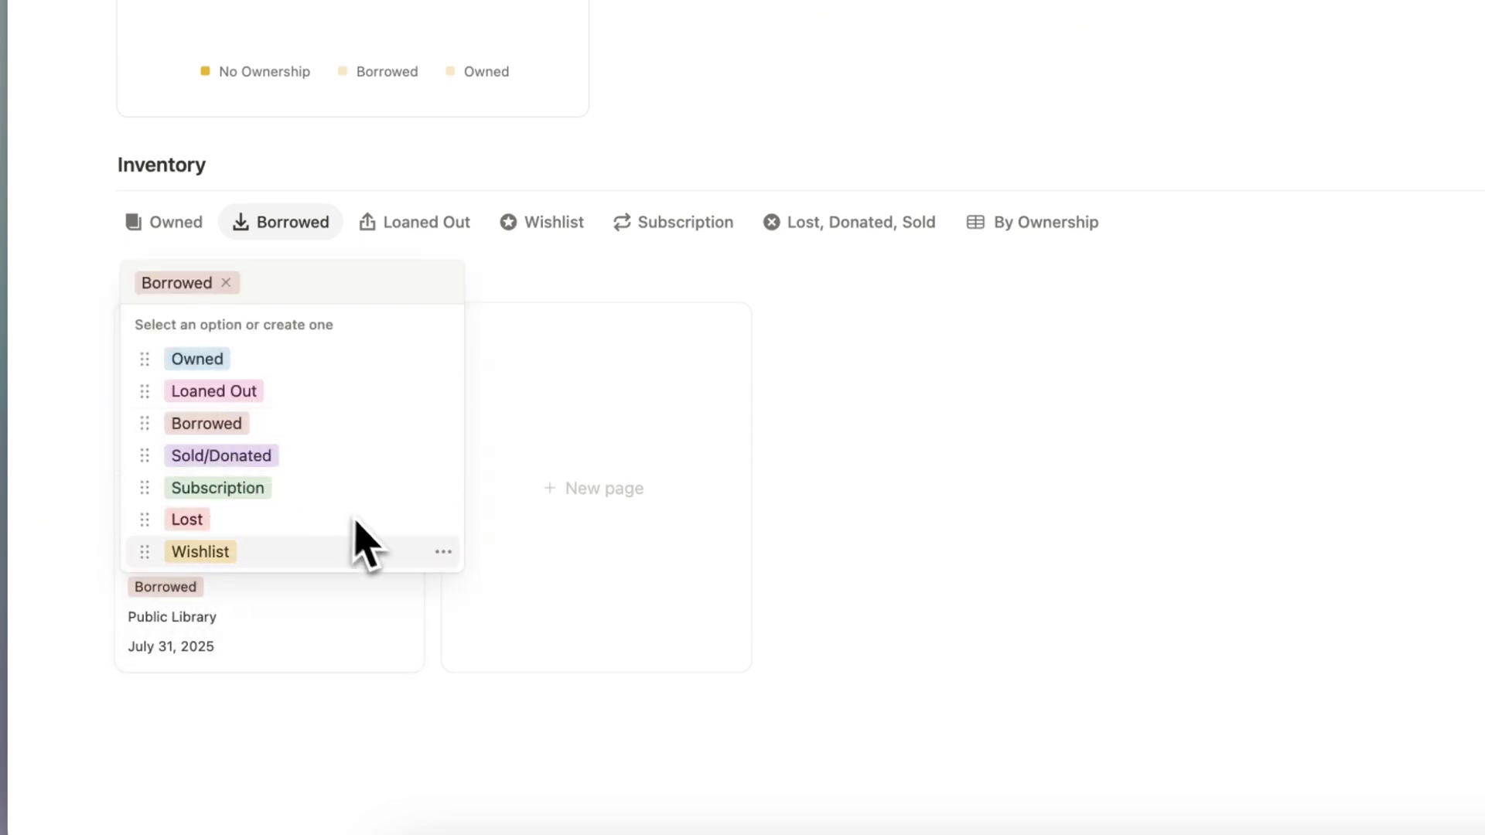
key(Escape)
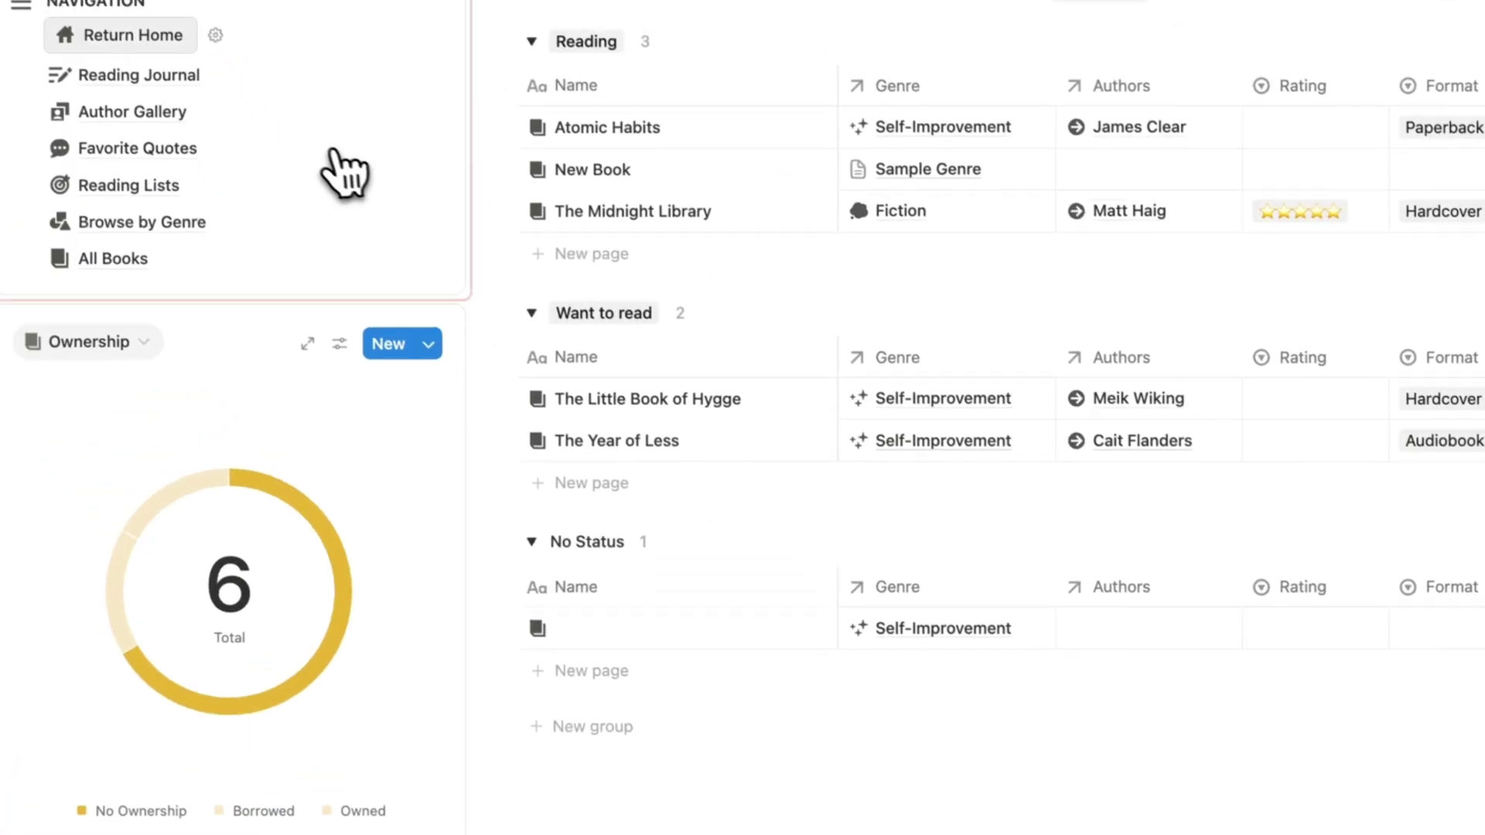
Return to the library home page, open Atomic Habits from the Reading Dashboard, and set its Bookmark to 320
click(232, 159)
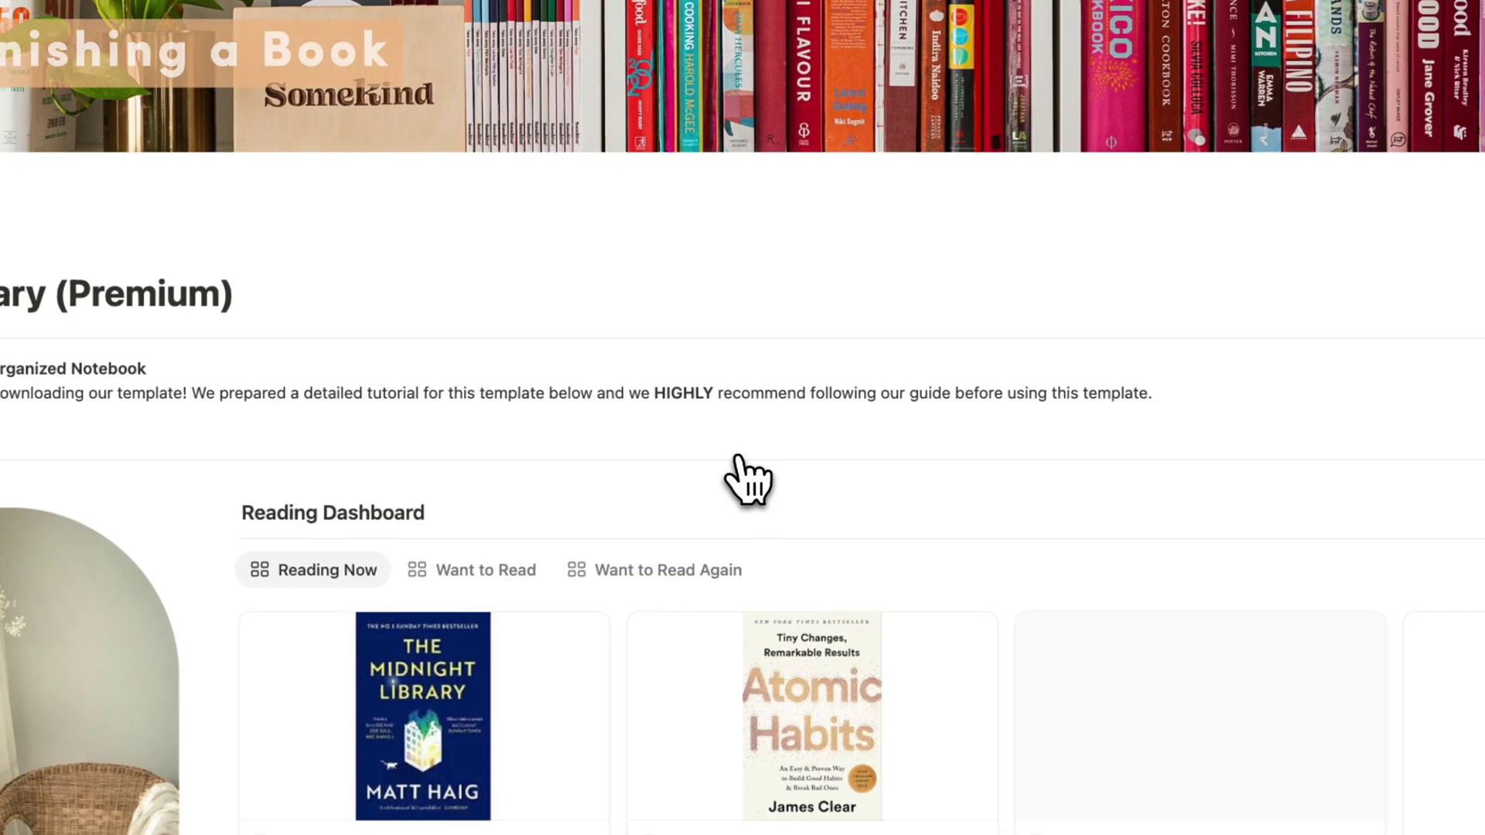
scroll(708, 448, down, 5)
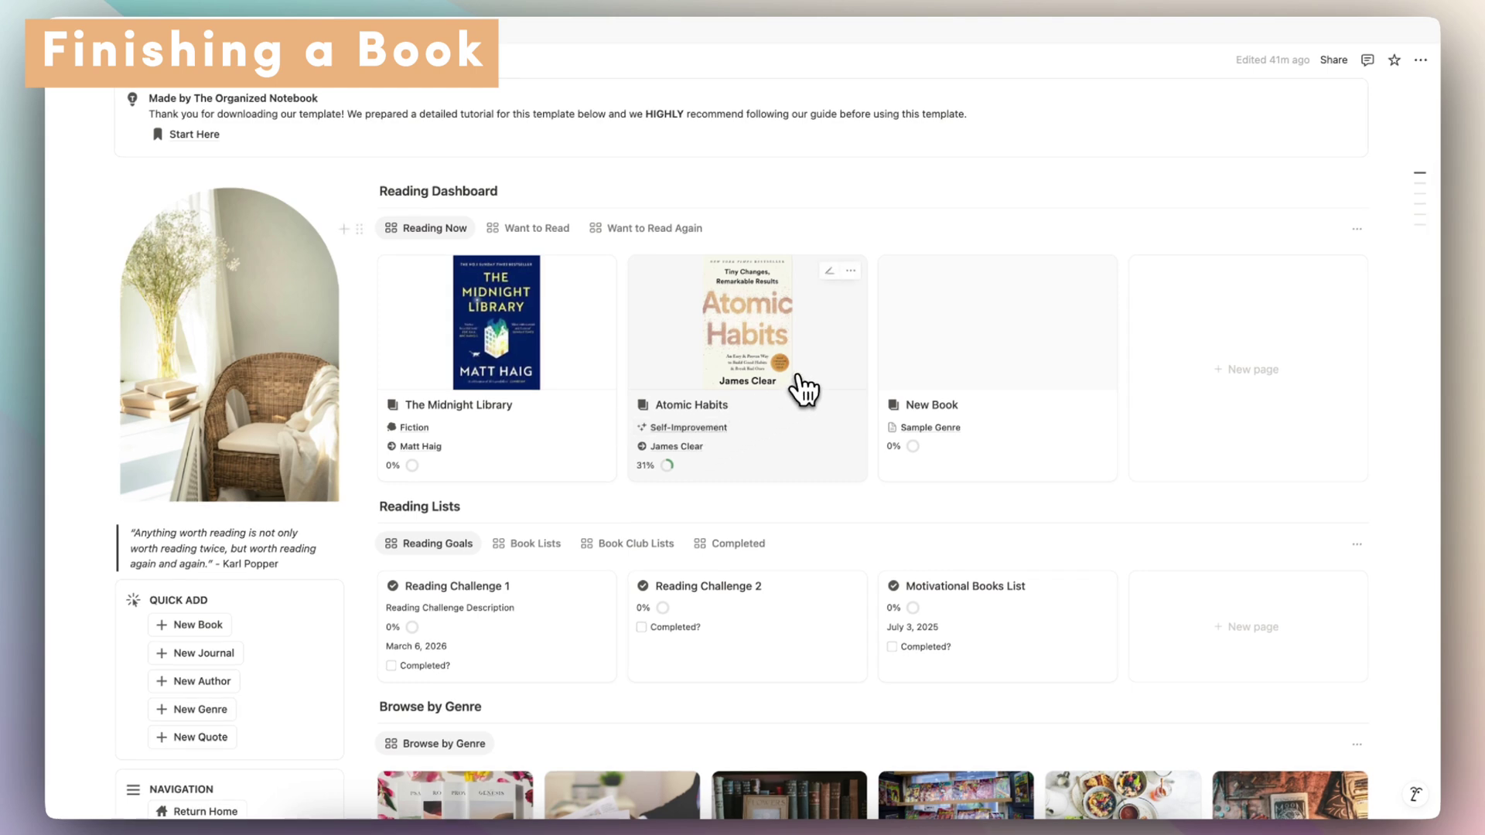
click(805, 390)
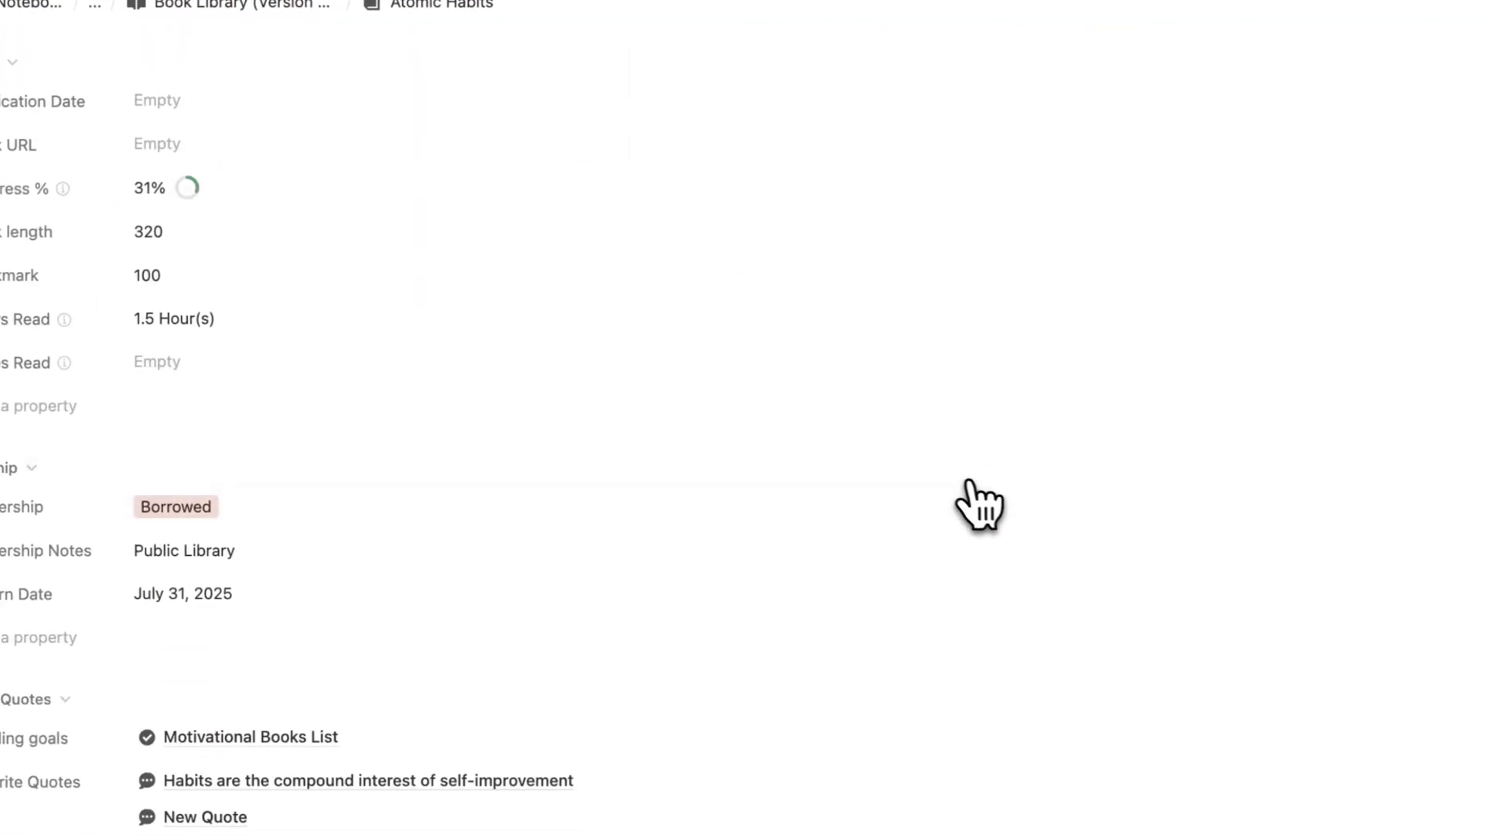
click(213, 280)
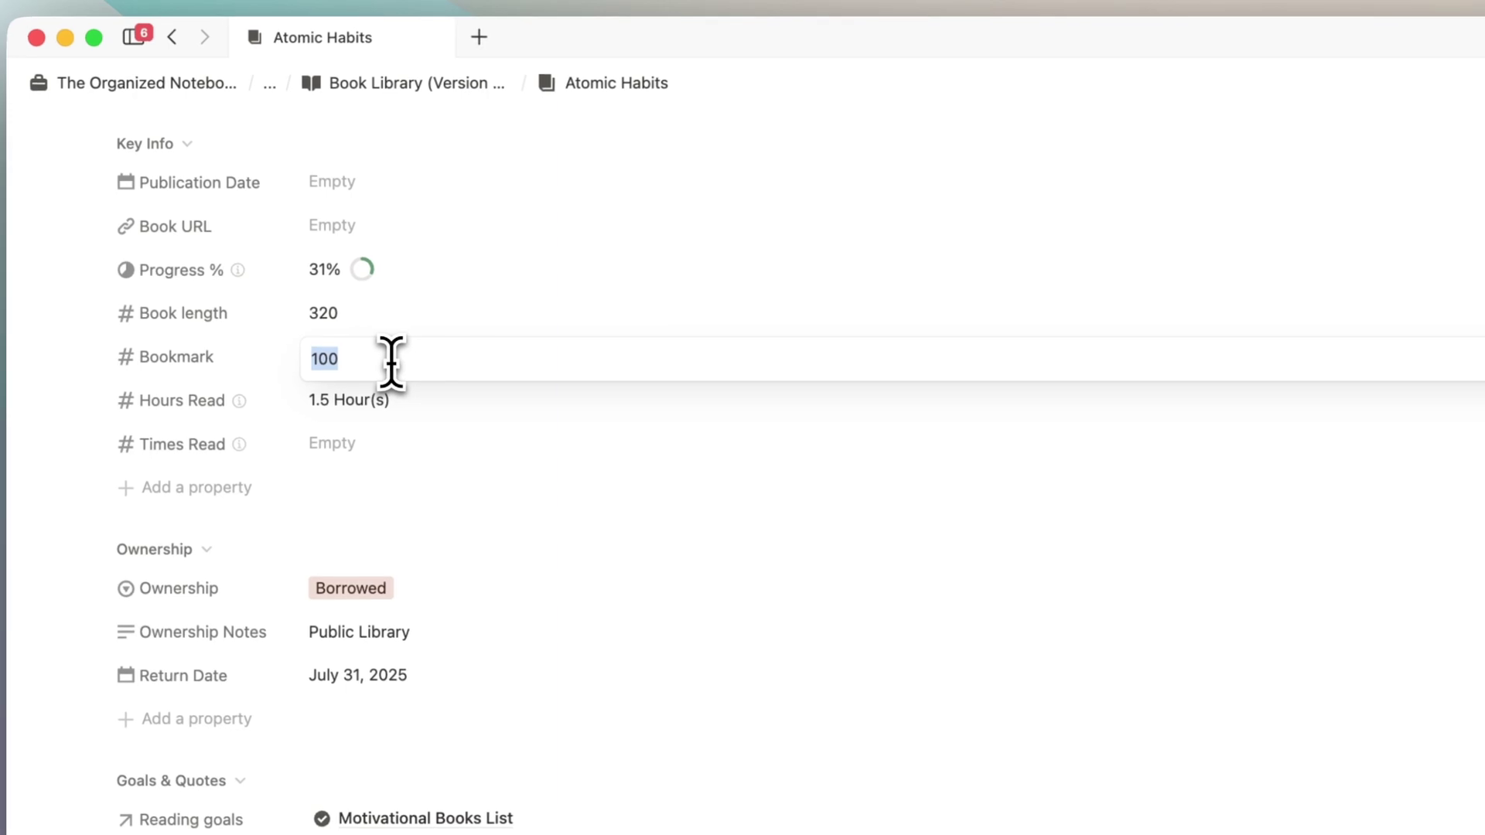
text(320)
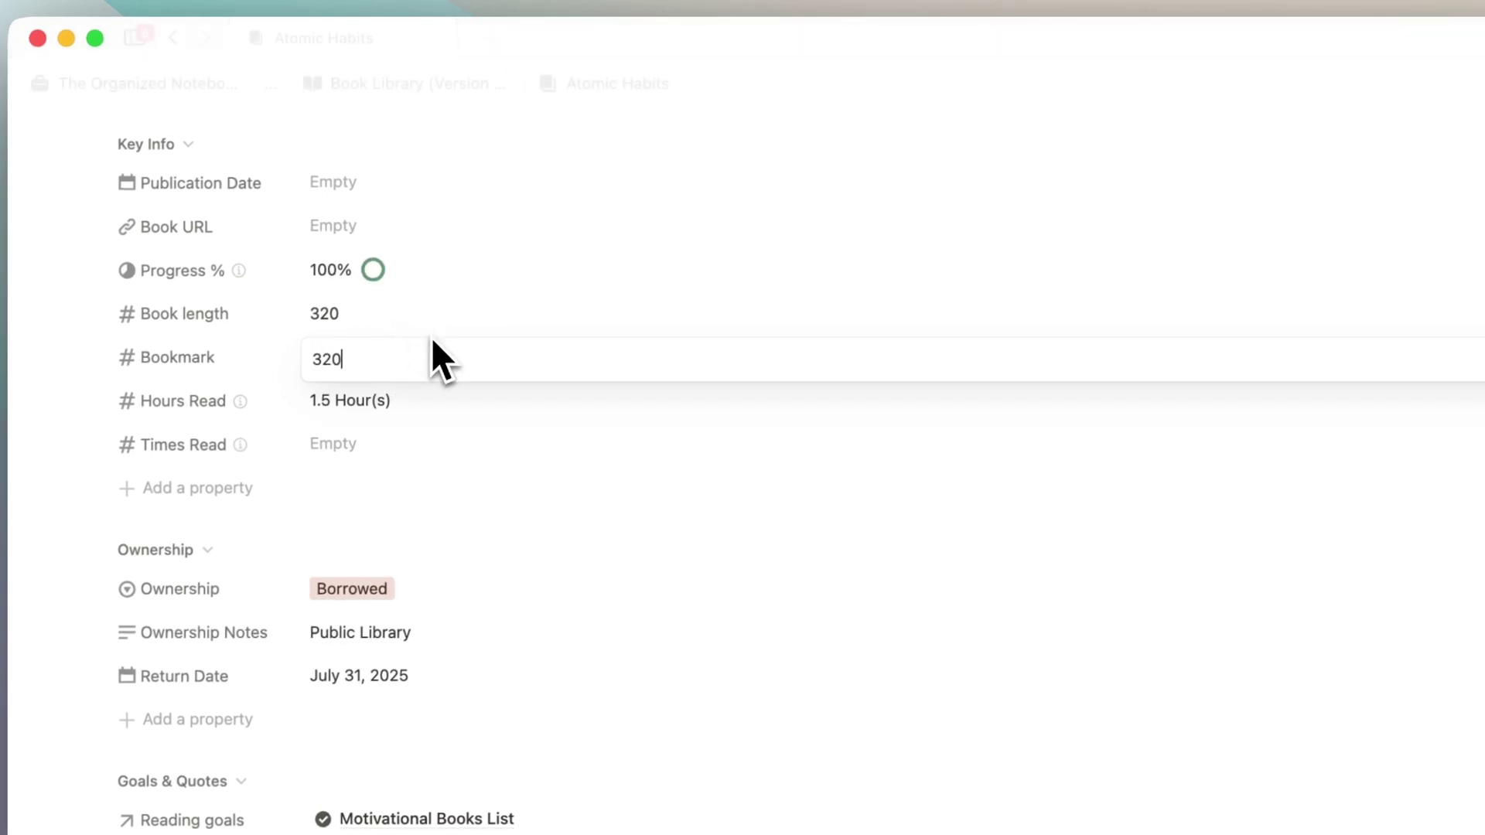
key(Return)
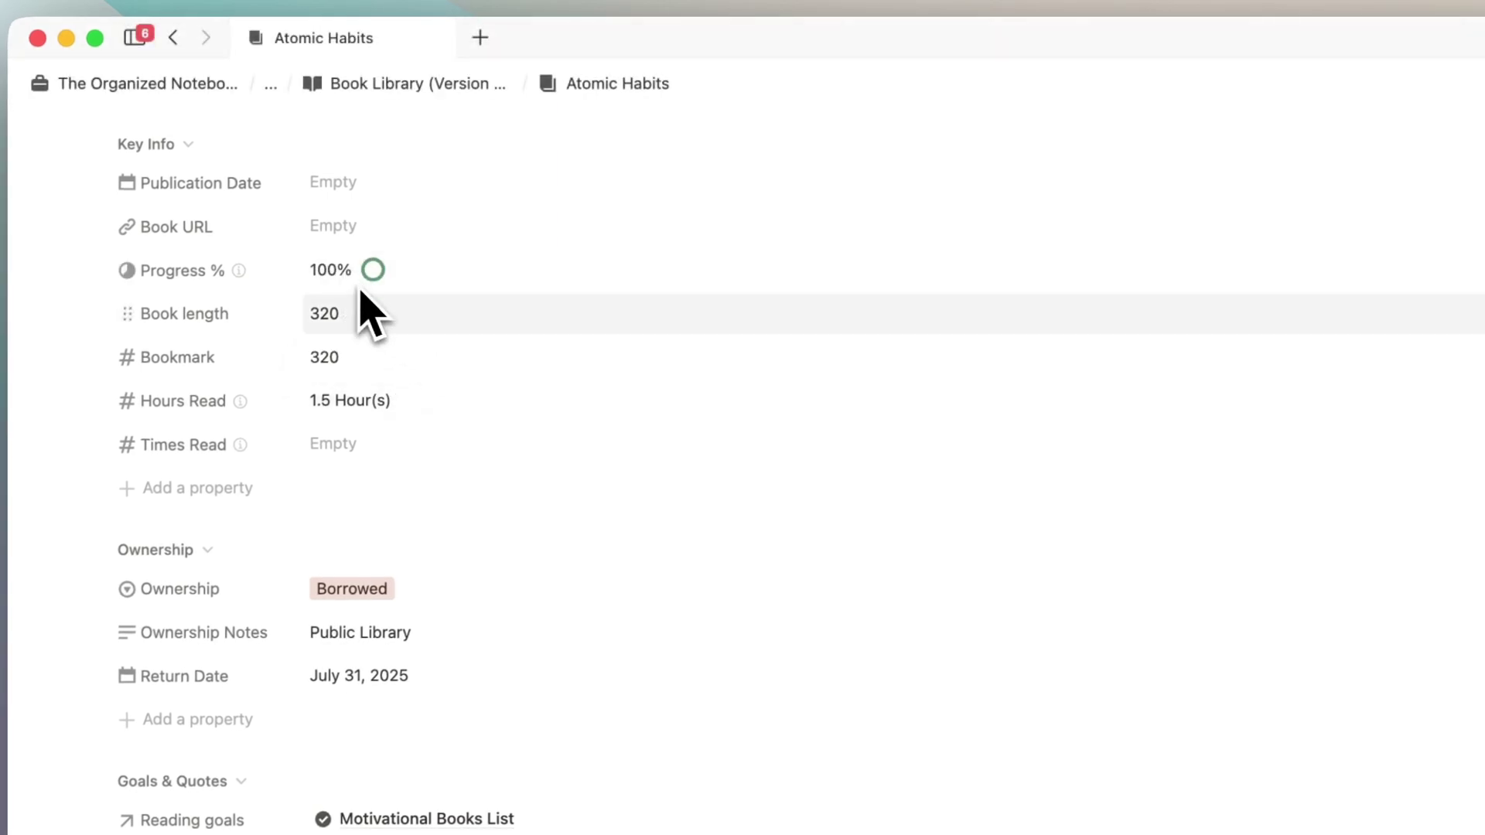
Tick the Reflection checkbox in the Atomic Habits page's properties
scroll(364, 298, down, 15)
scroll(212, 464, down, 3)
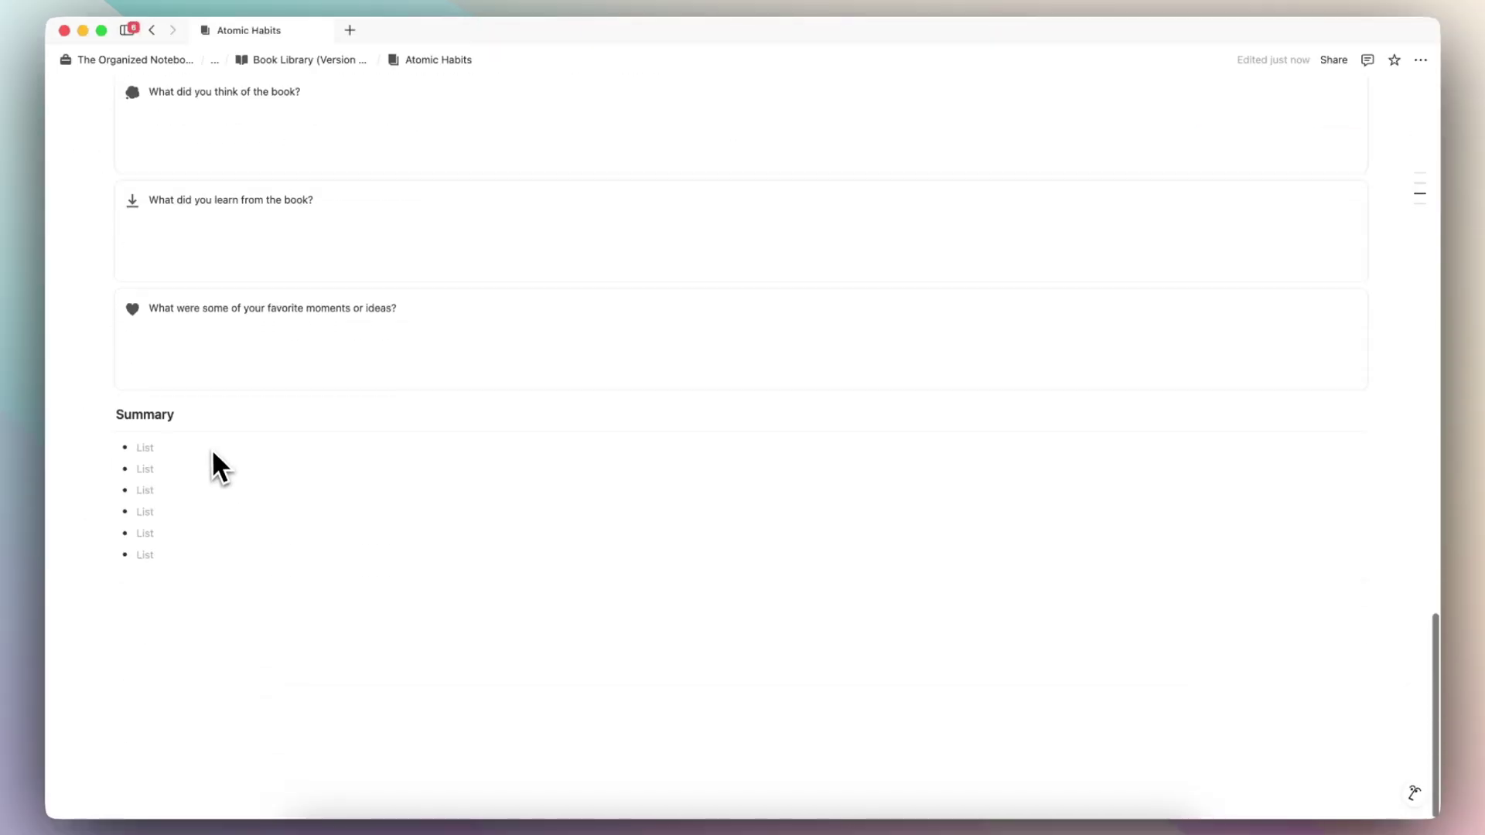
scroll(212, 464, up, 20)
scroll(212, 464, down, 5)
scroll(261, 372, up, 3)
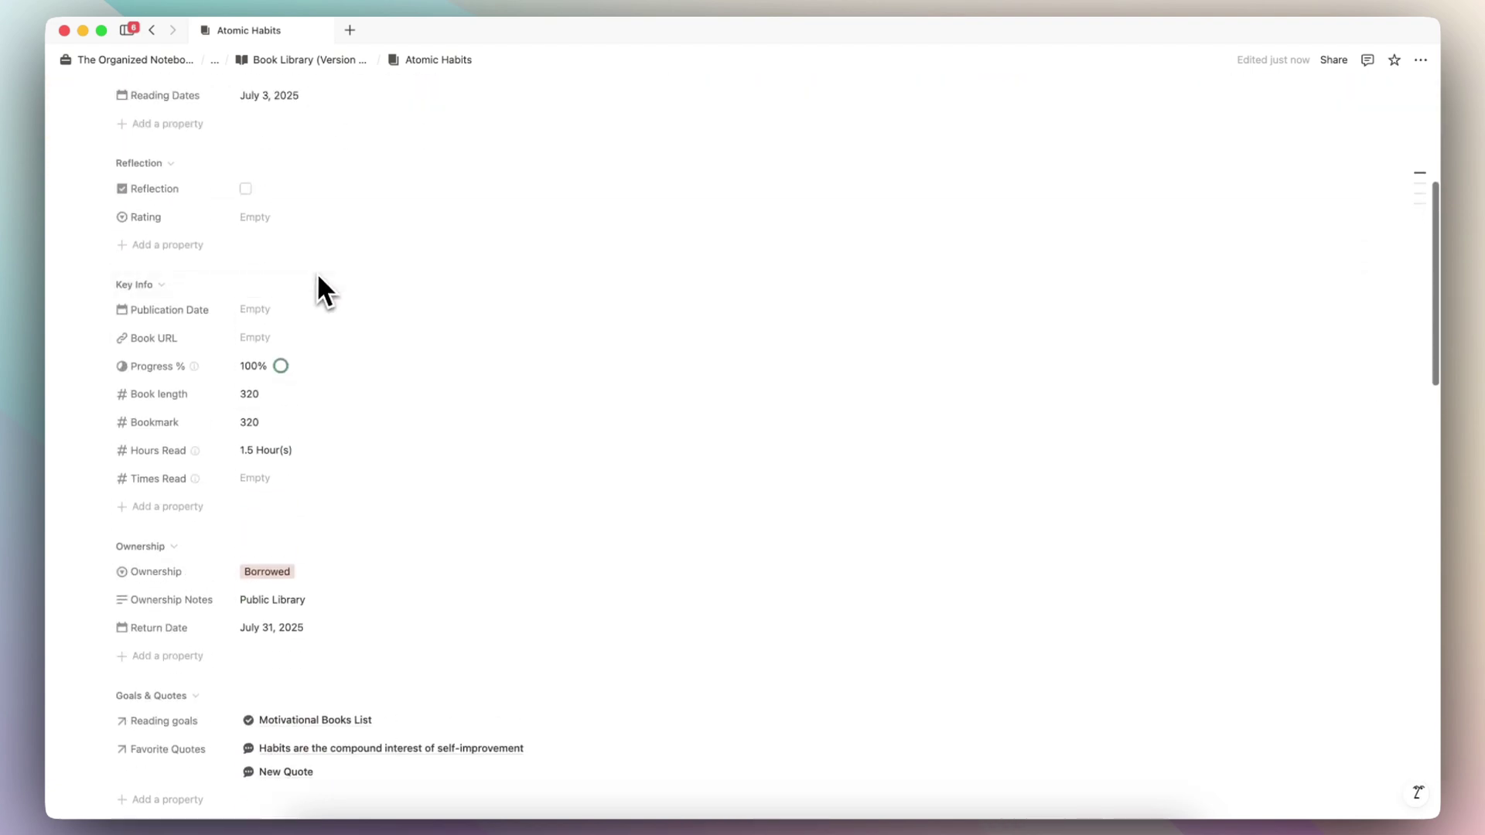
click(245, 189)
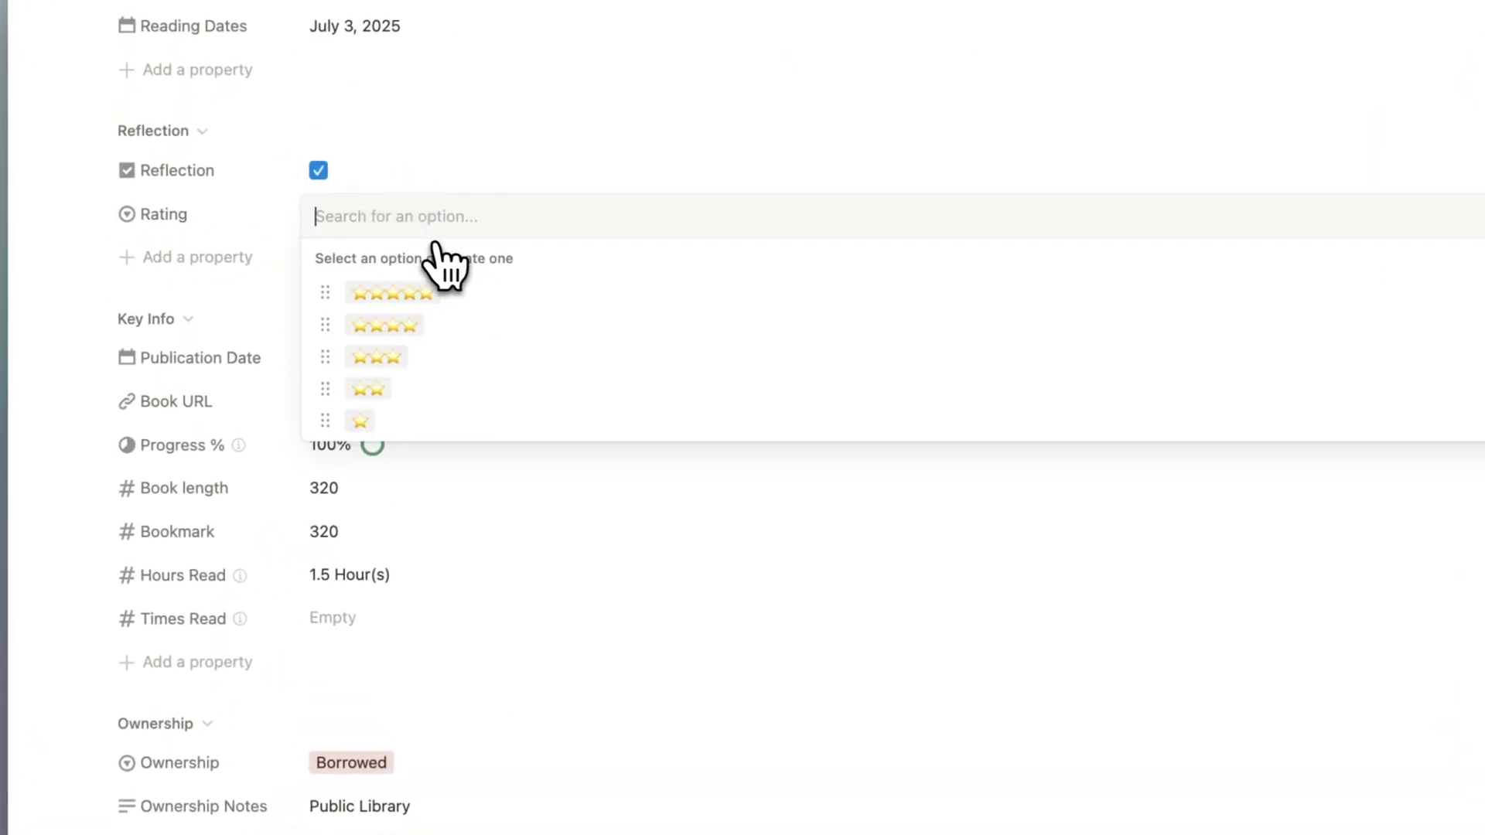
Give Atomic Habits a five-star rating and set its Status to Finished
click(507, 289)
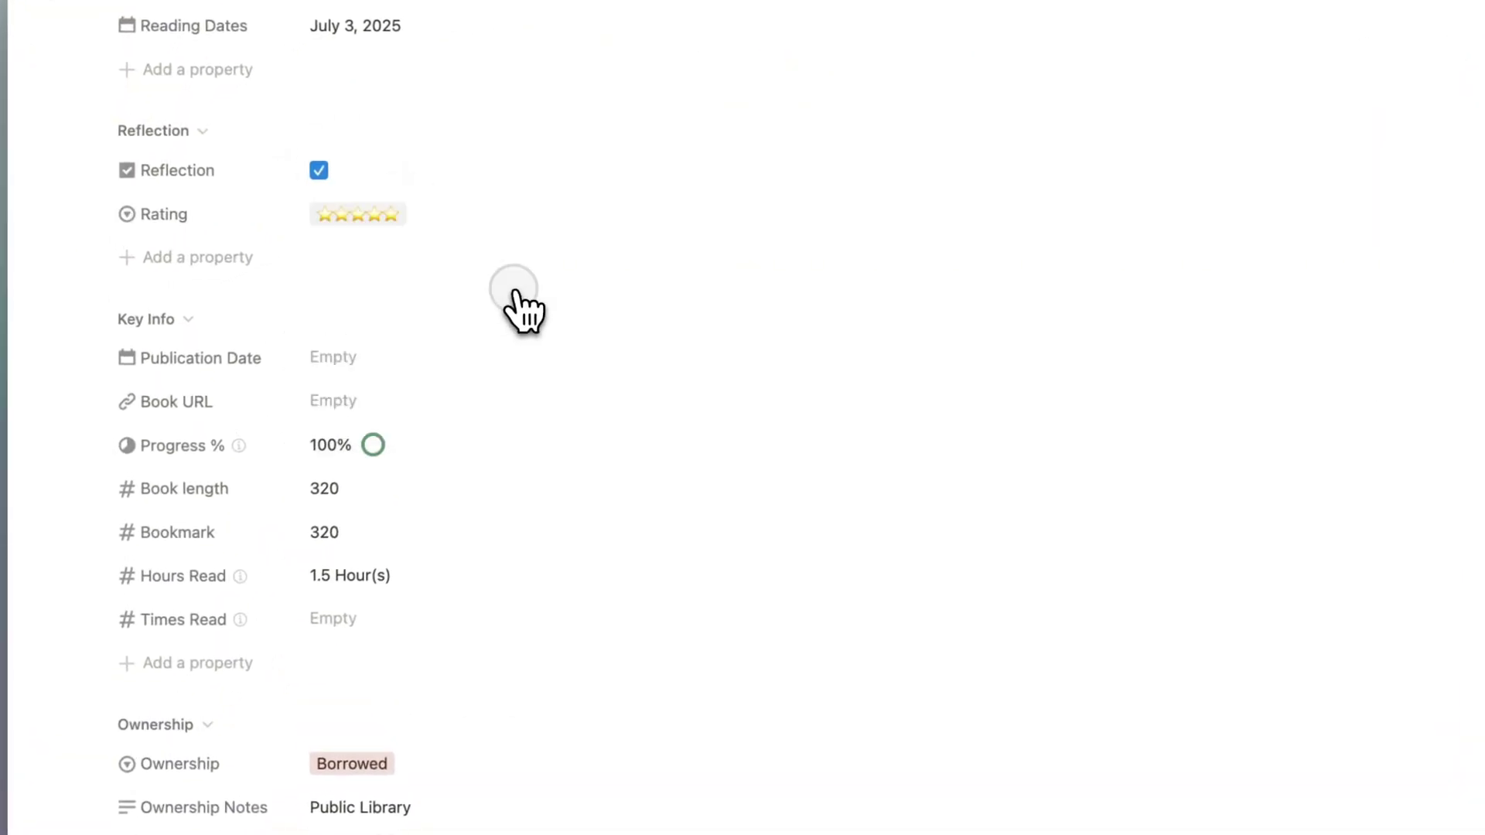
scroll(514, 309, up, 6)
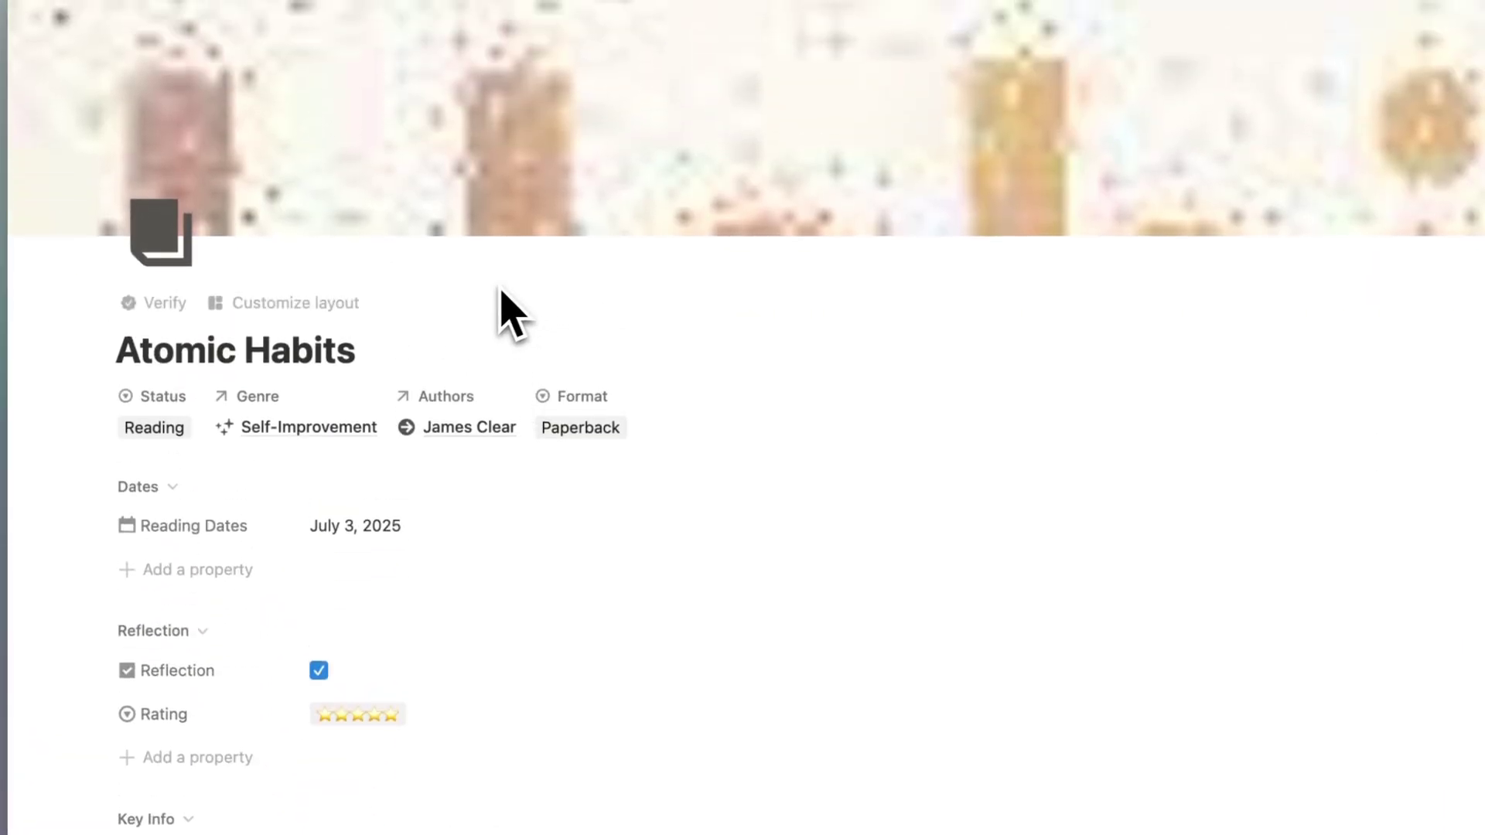
click(149, 431)
click(232, 569)
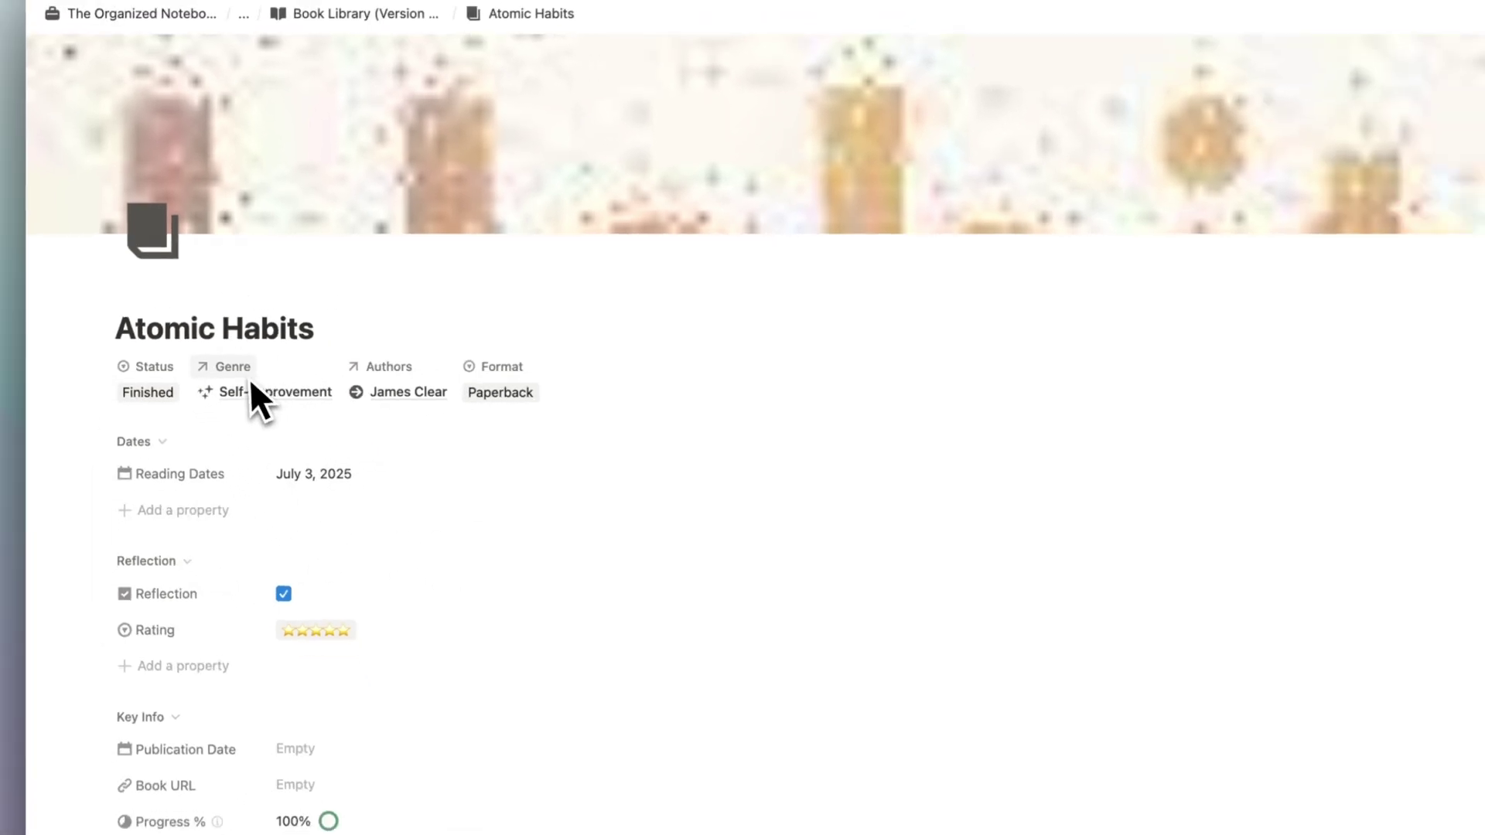
Check the Key Info properties of the finished book, including Times Read, and return to the library home page
scroll(441, 484, down, 5)
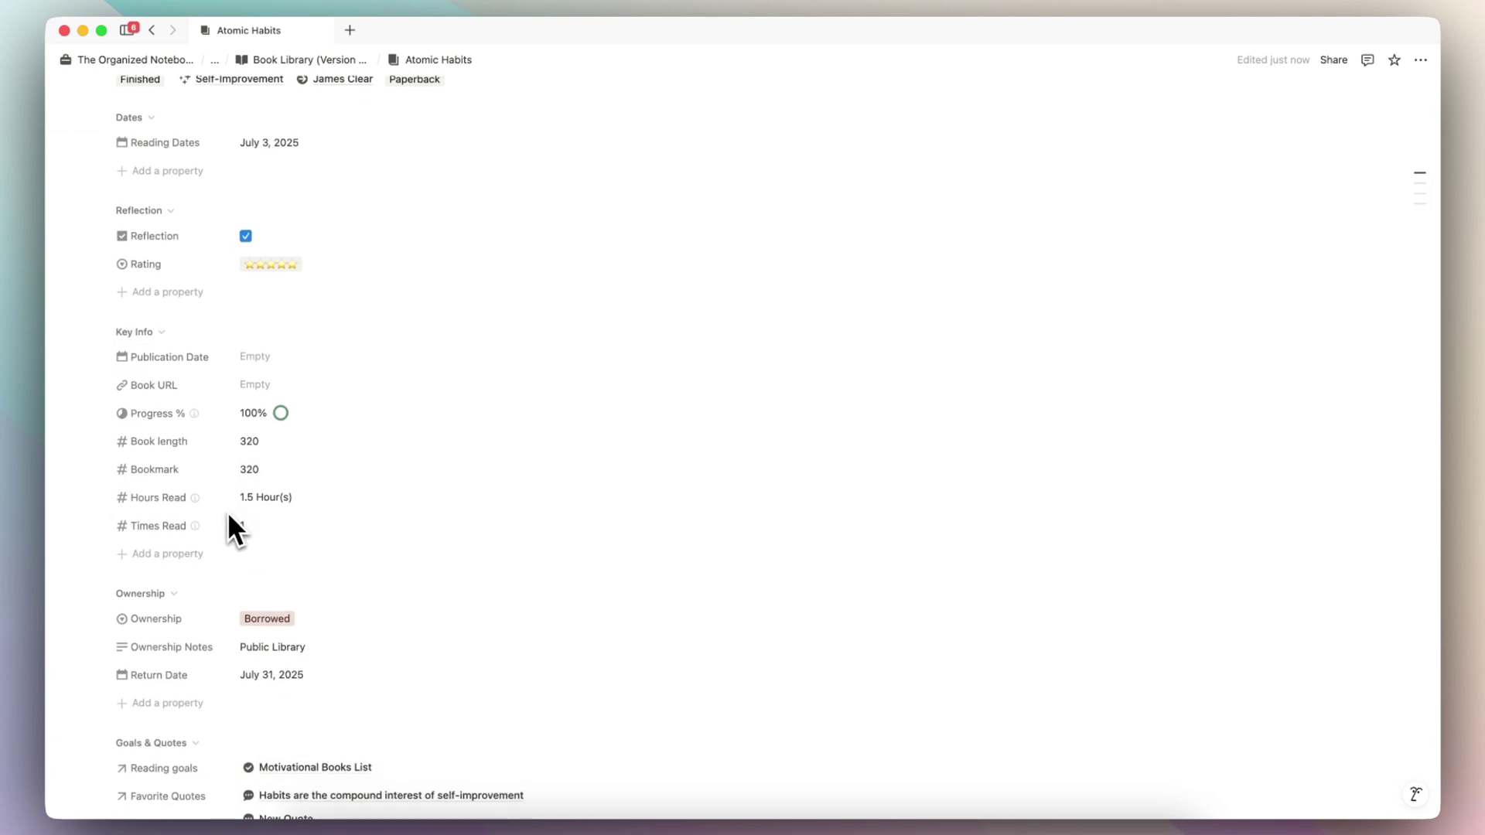
scroll(228, 512, up, 6)
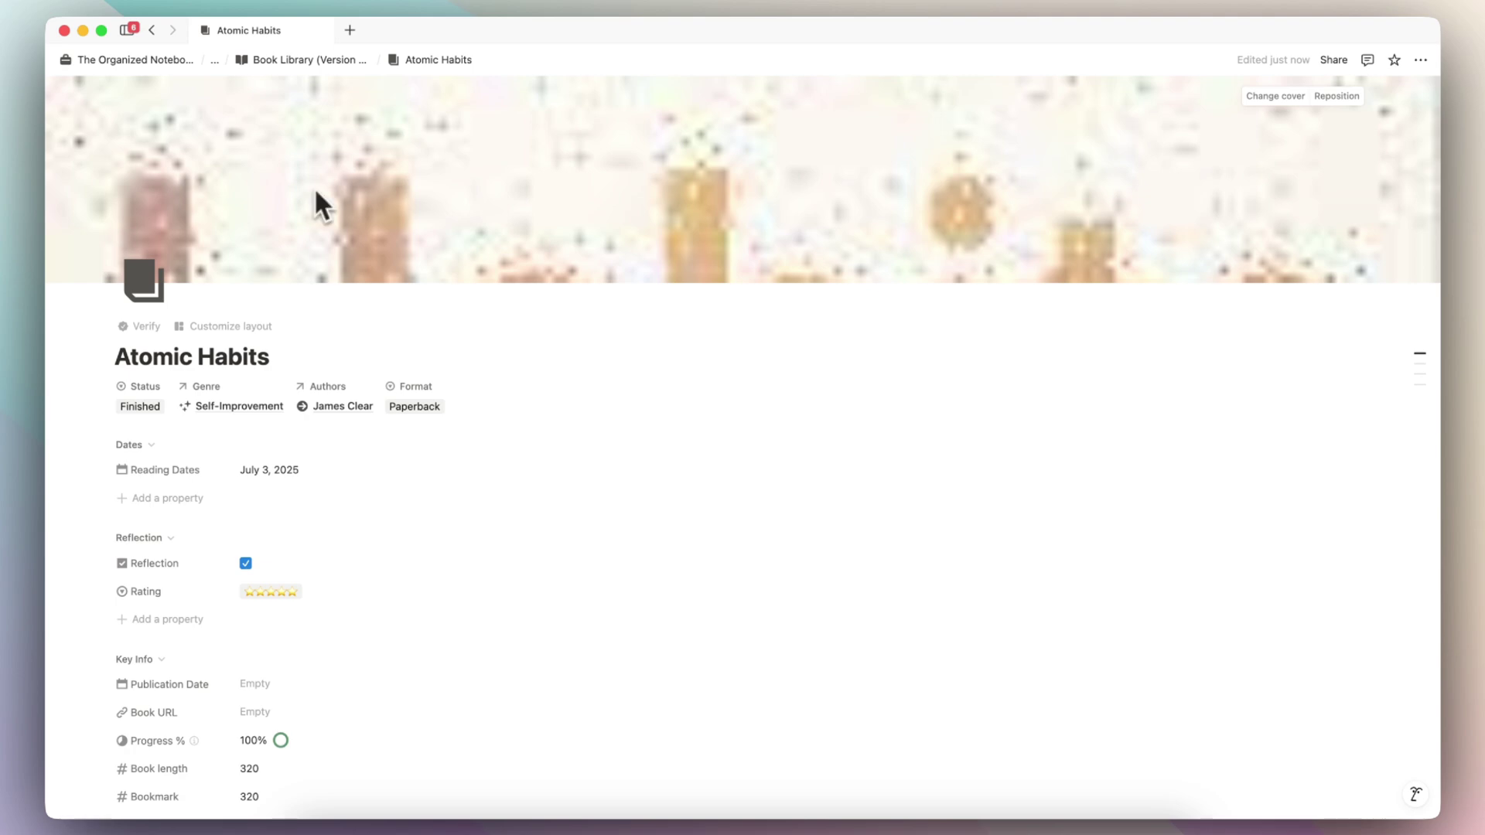
click(157, 35)
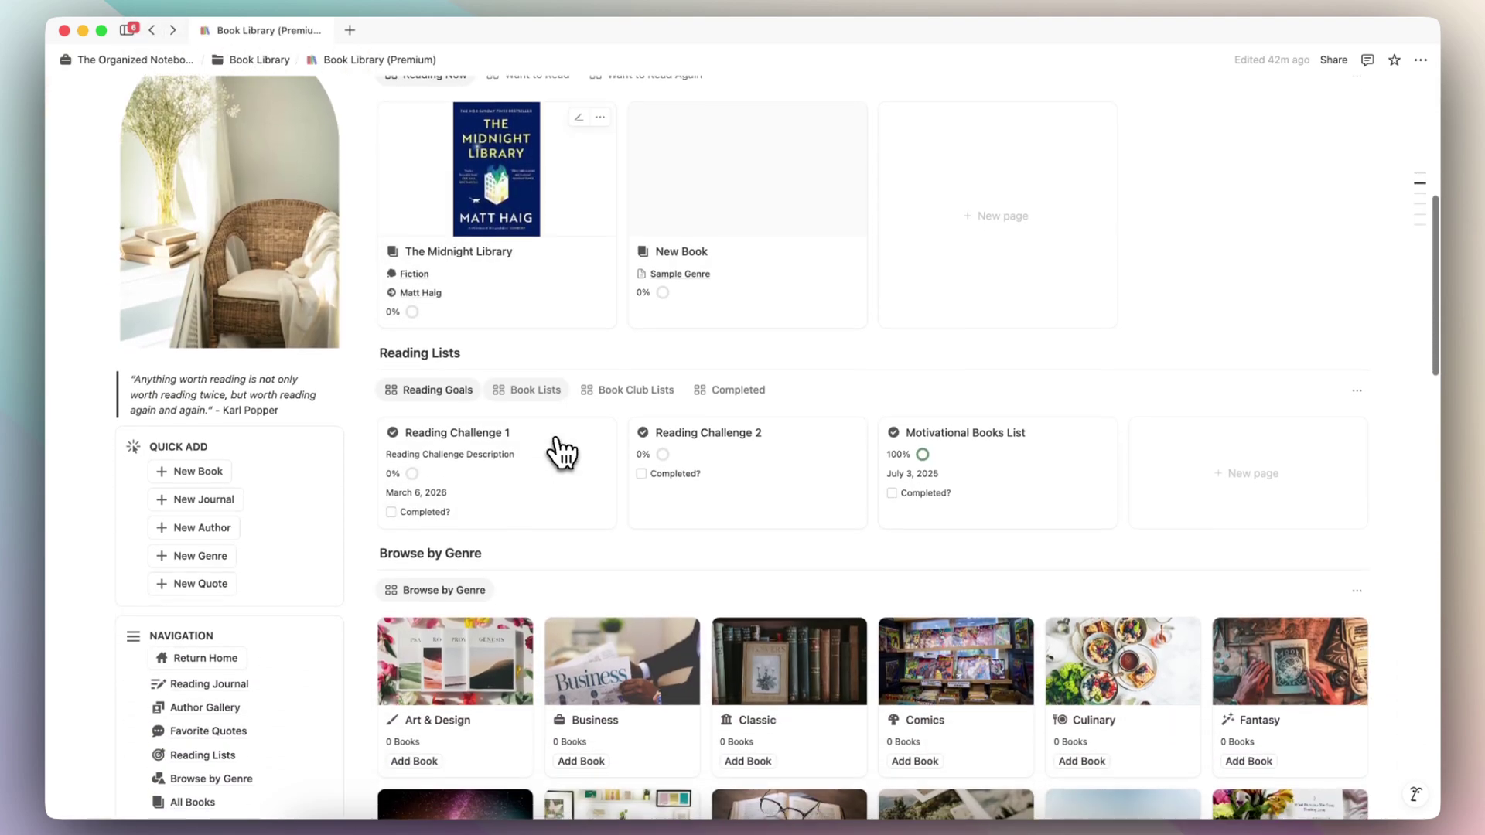
Open the All Books page from the library's navigation and browse its views
scroll(557, 447, down, 5)
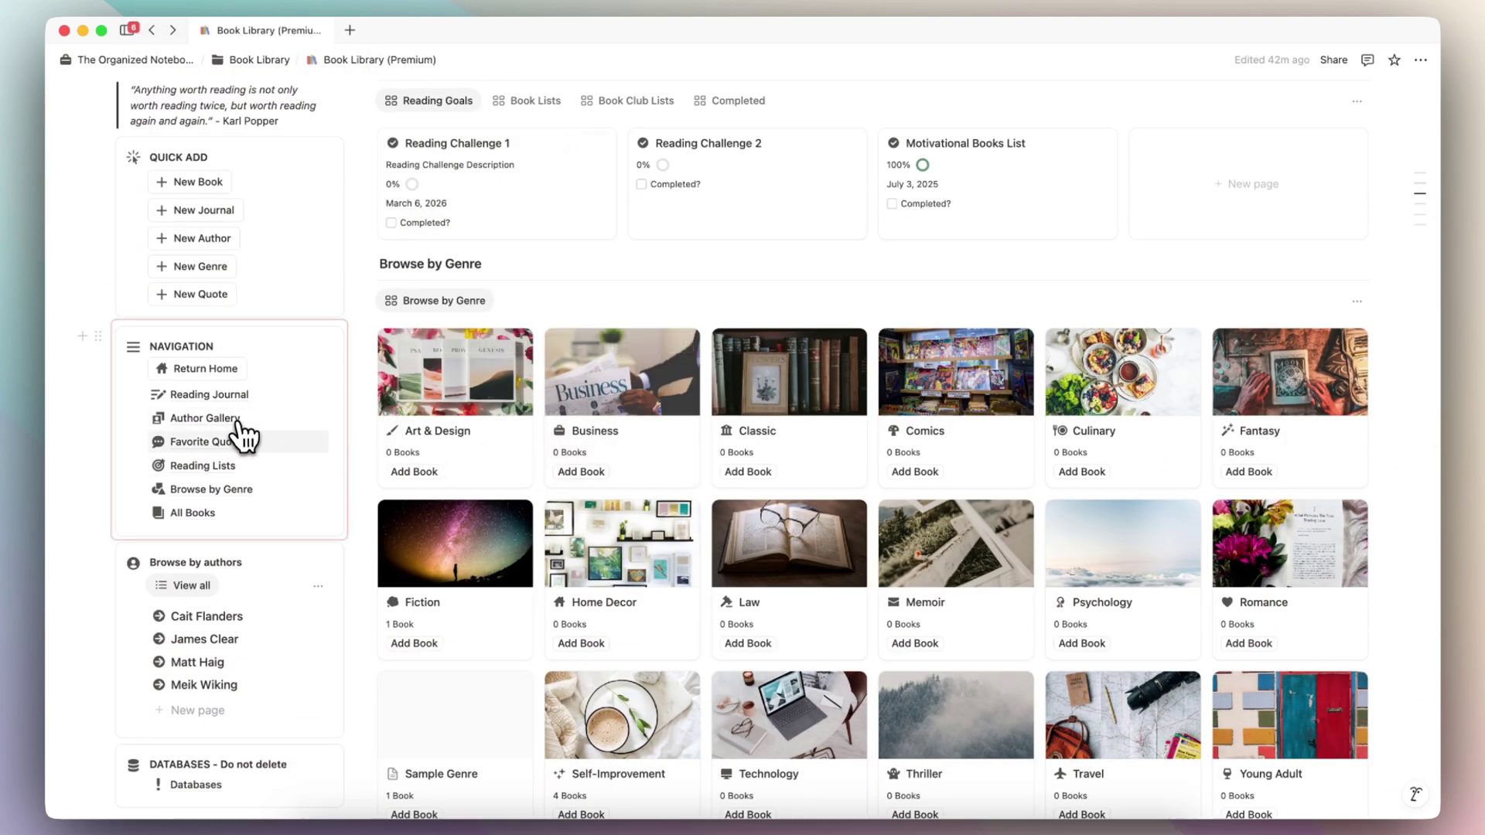
click(202, 513)
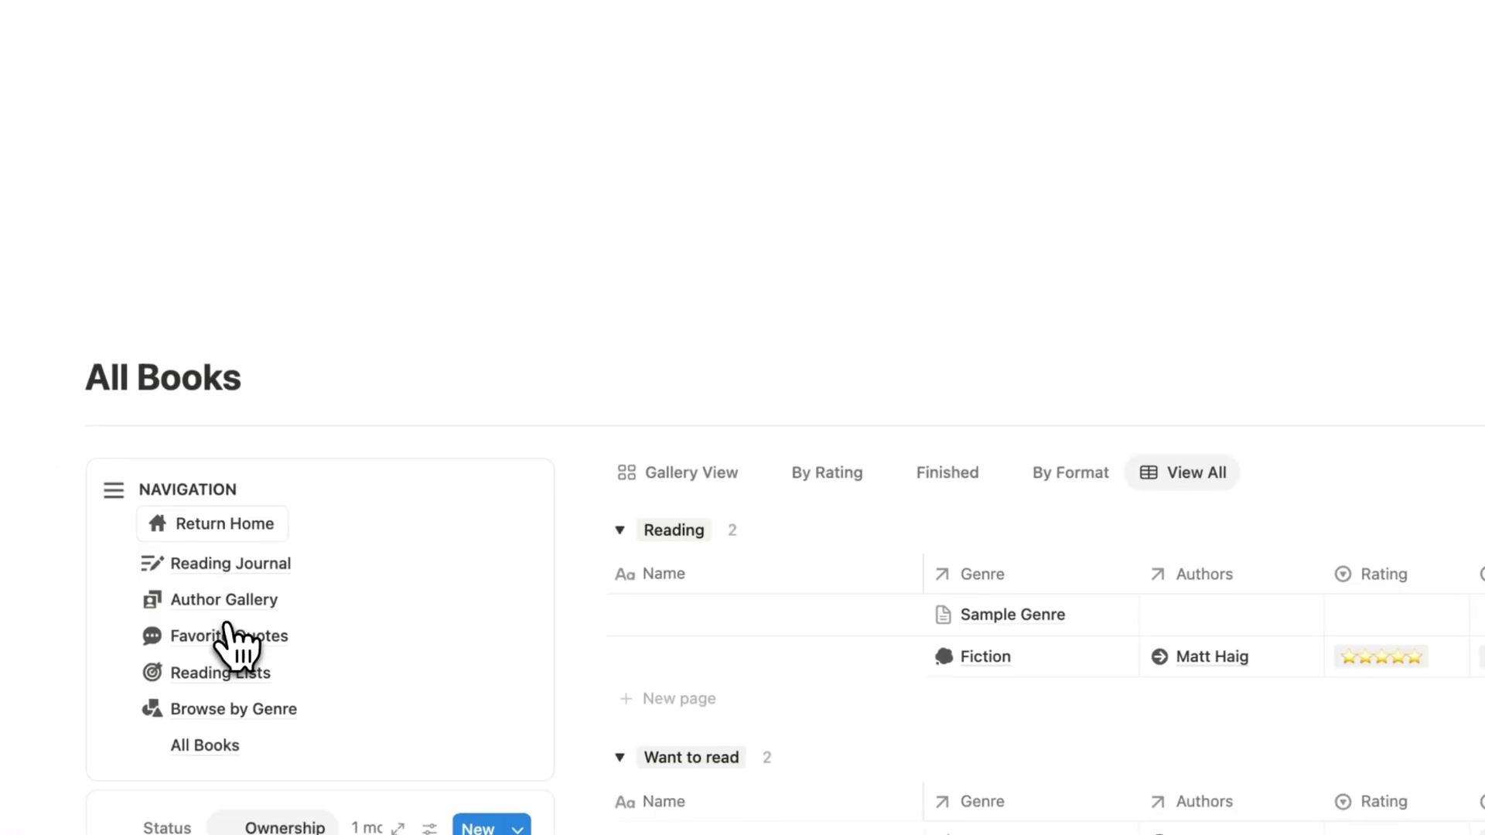
scroll(553, 511, down, 5)
click(821, 220)
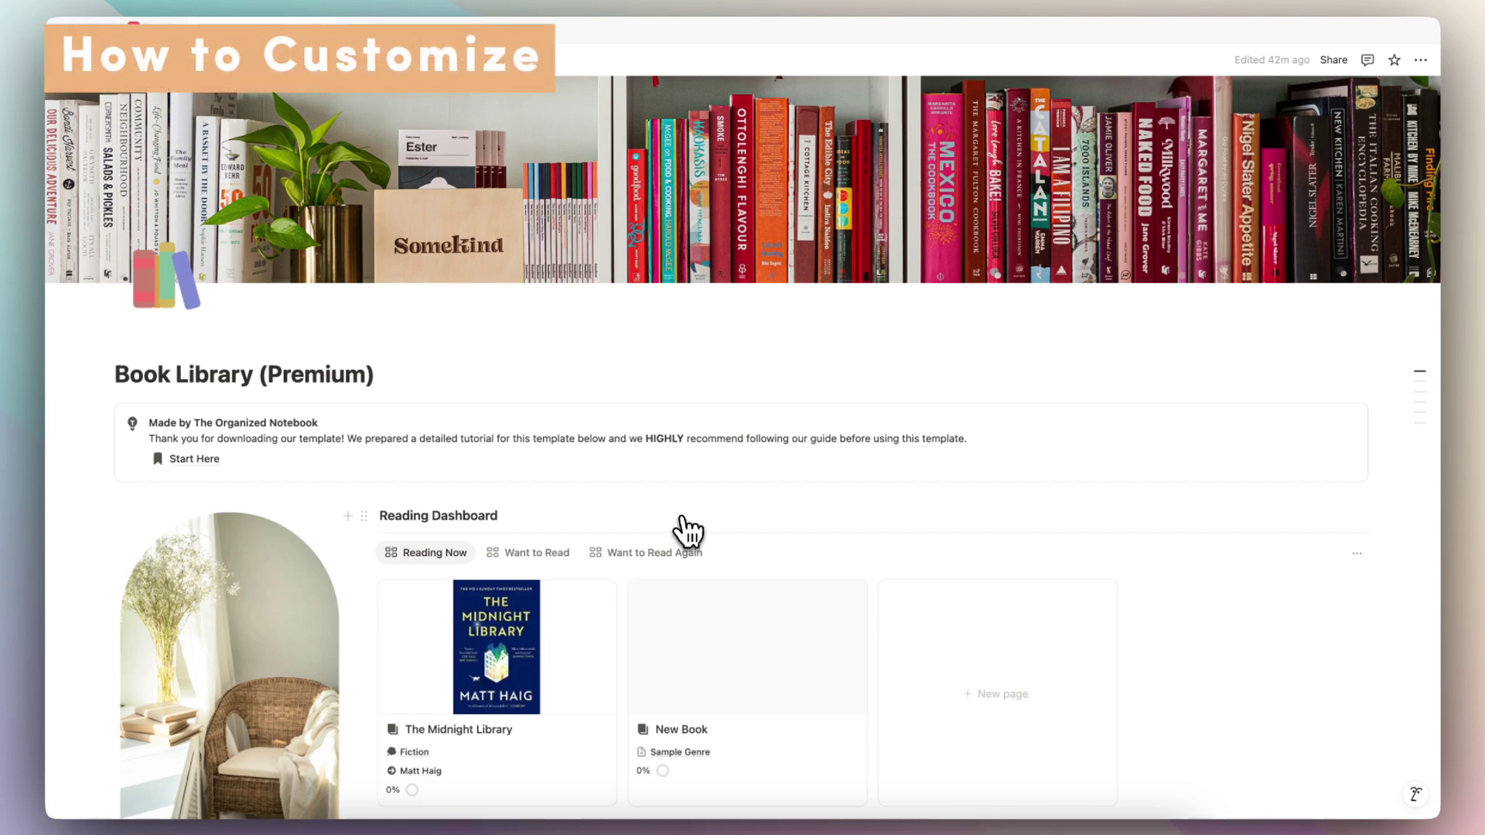
Open the New Book card from the Reading Dashboard, review its property groups down to the journal section, and leave the page
scroll(687, 530, down, 7)
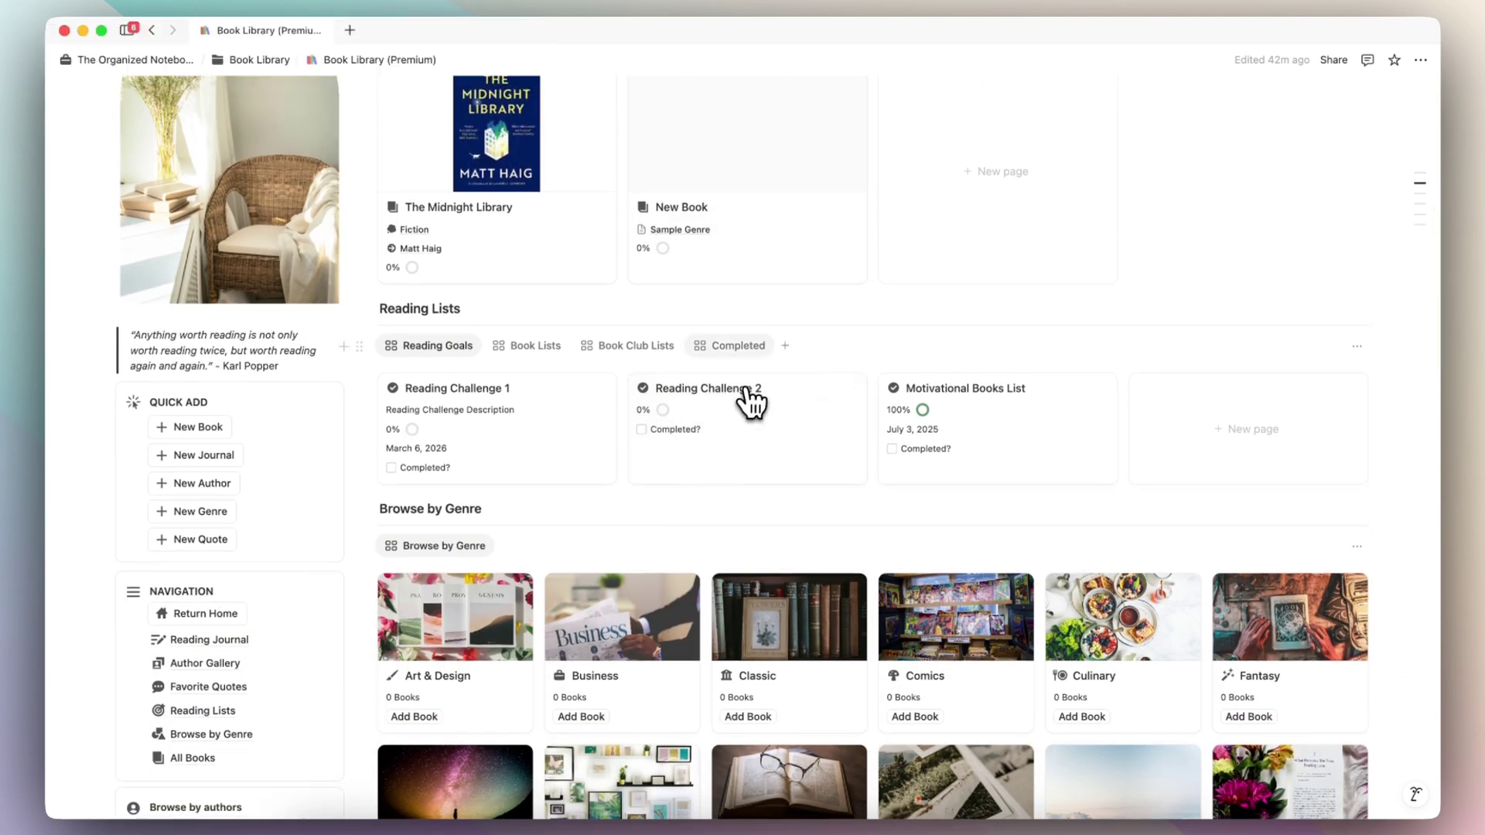
scroll(777, 232, up, 1)
scroll(781, 232, up, 1)
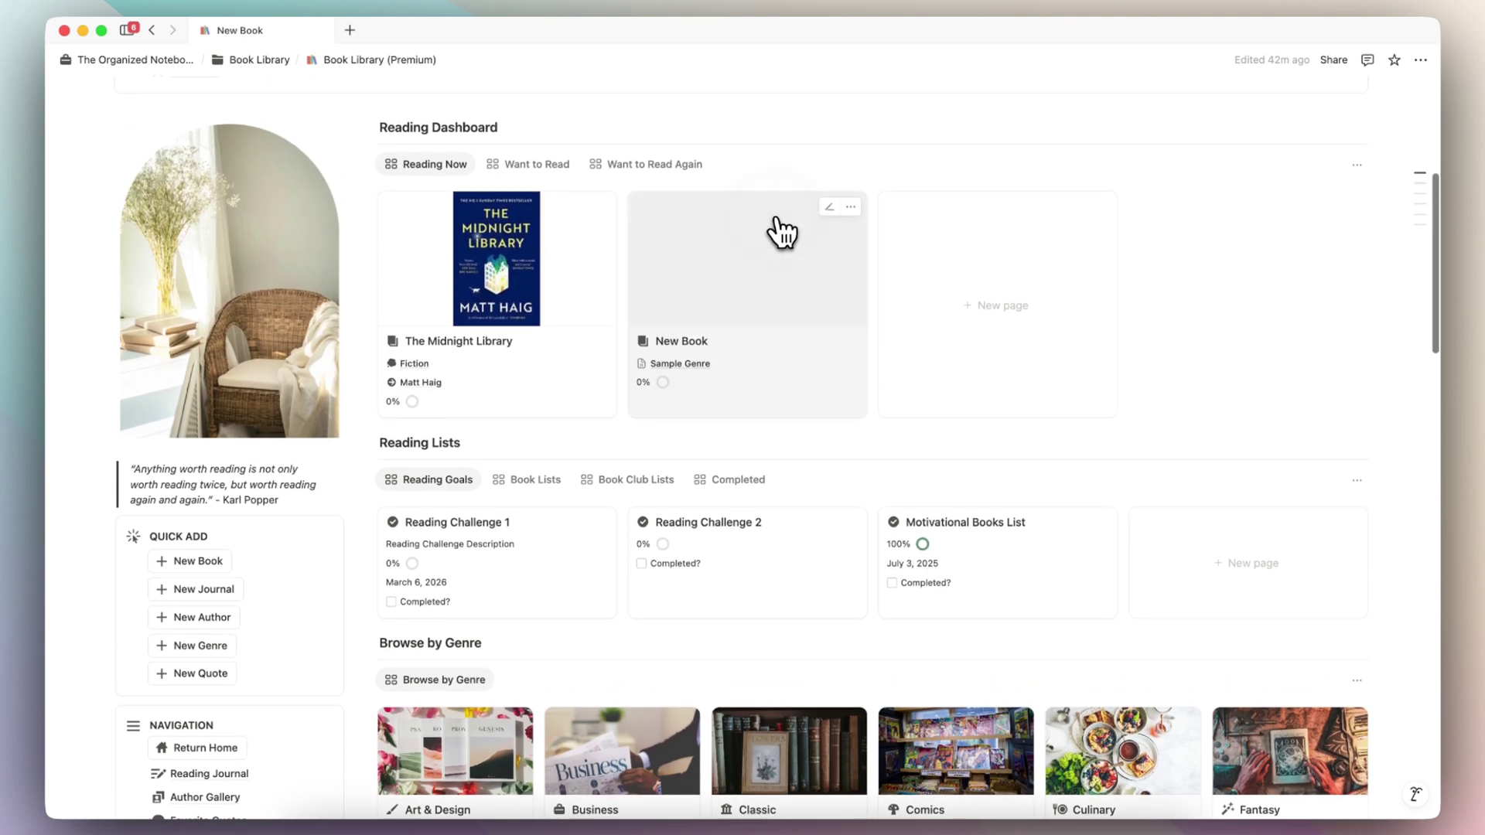
click(781, 232)
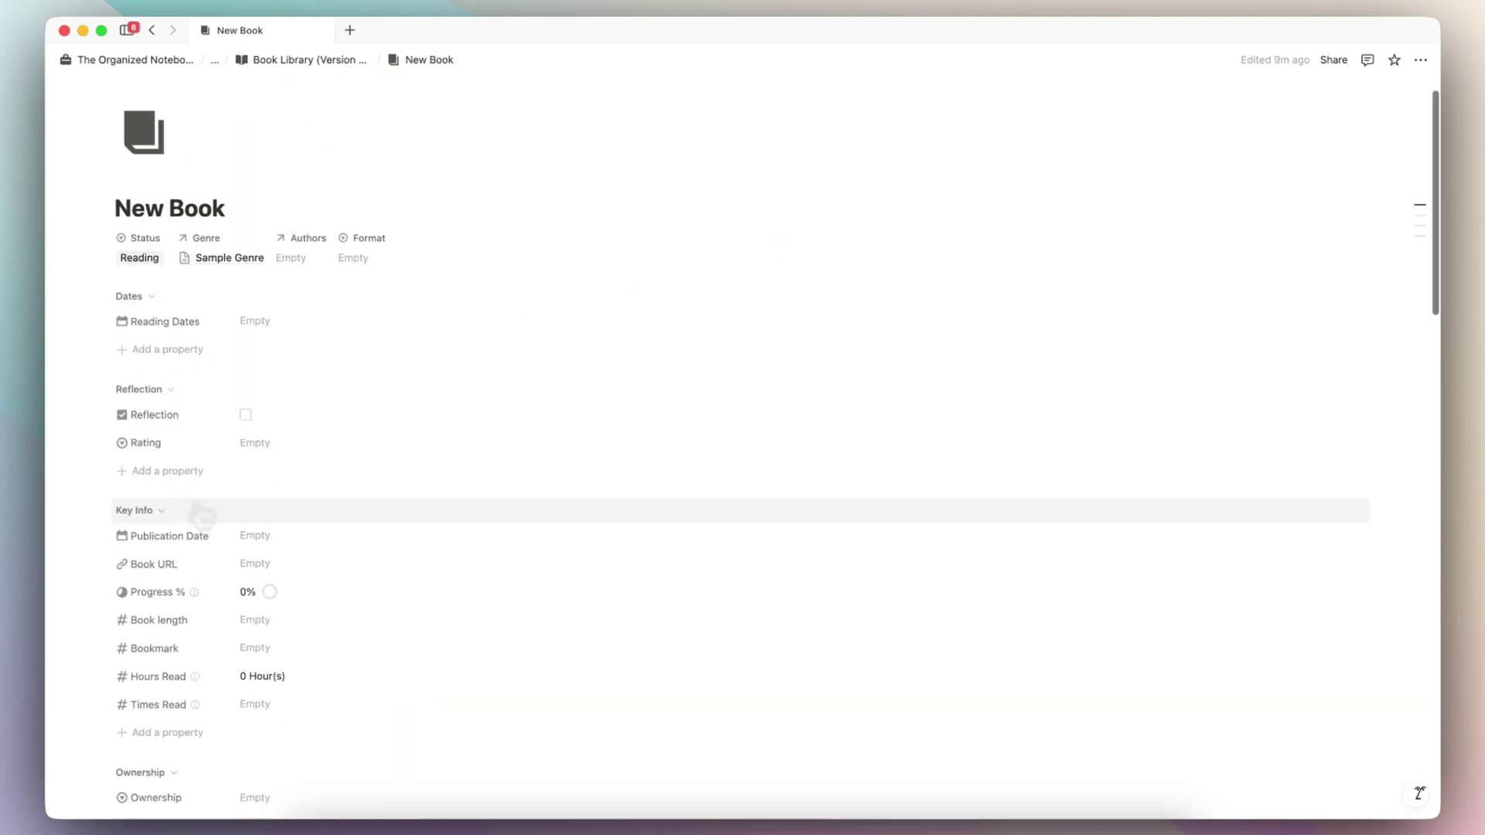
scroll(199, 517, down, 5)
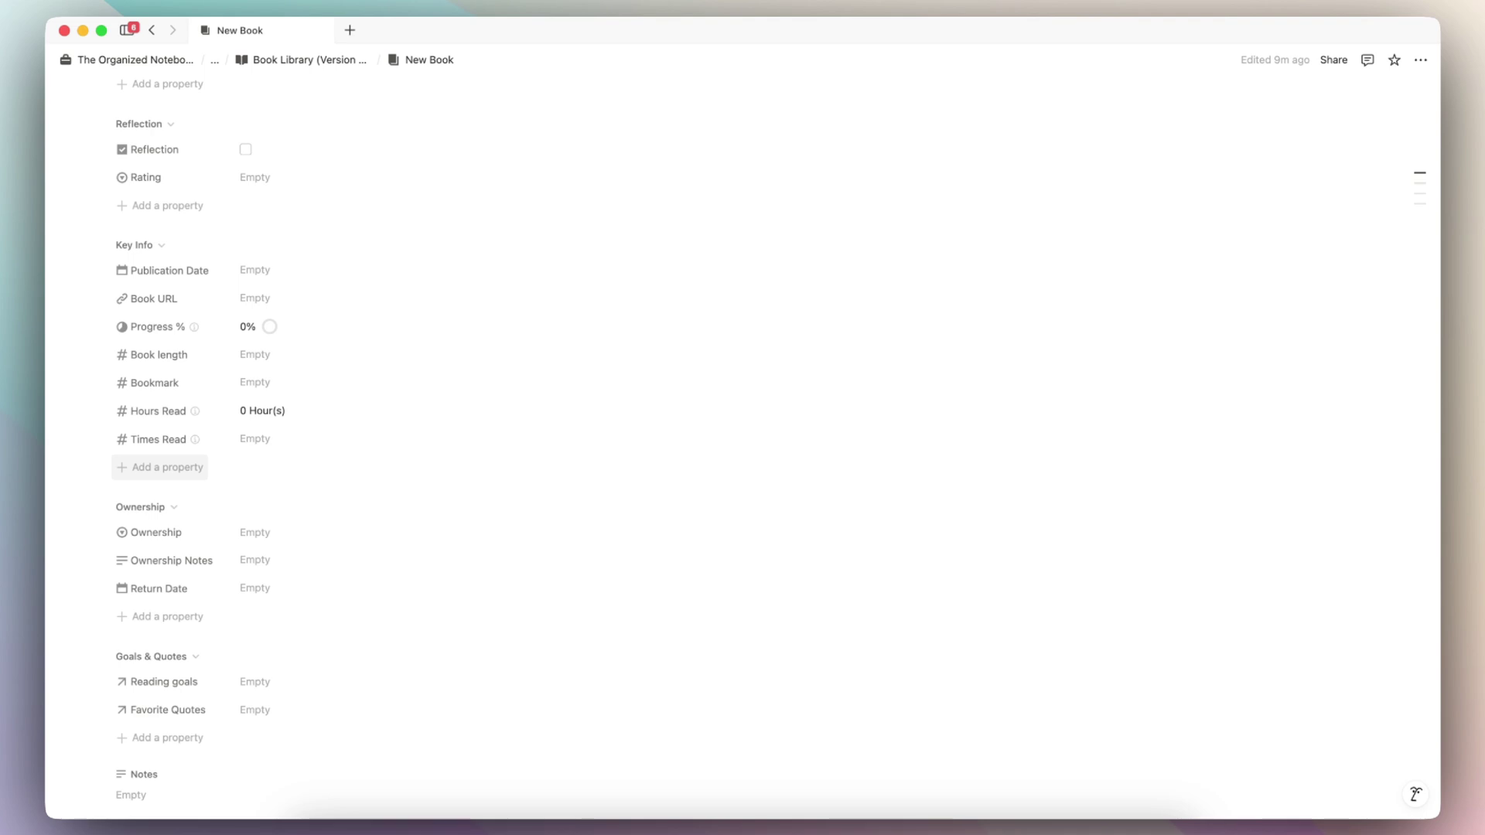
scroll(220, 594, up, 2)
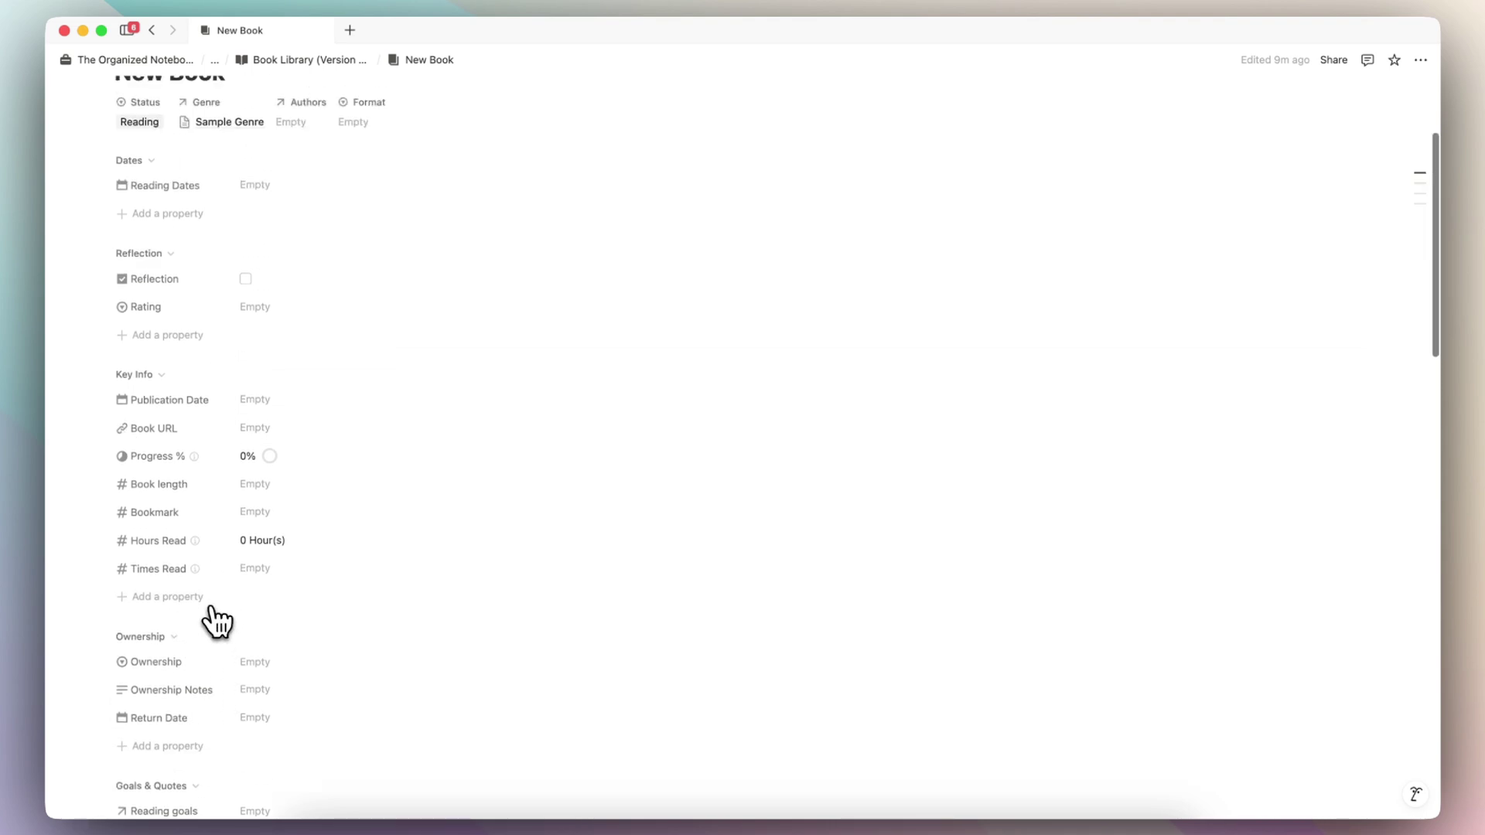
scroll(155, 371, down, 5)
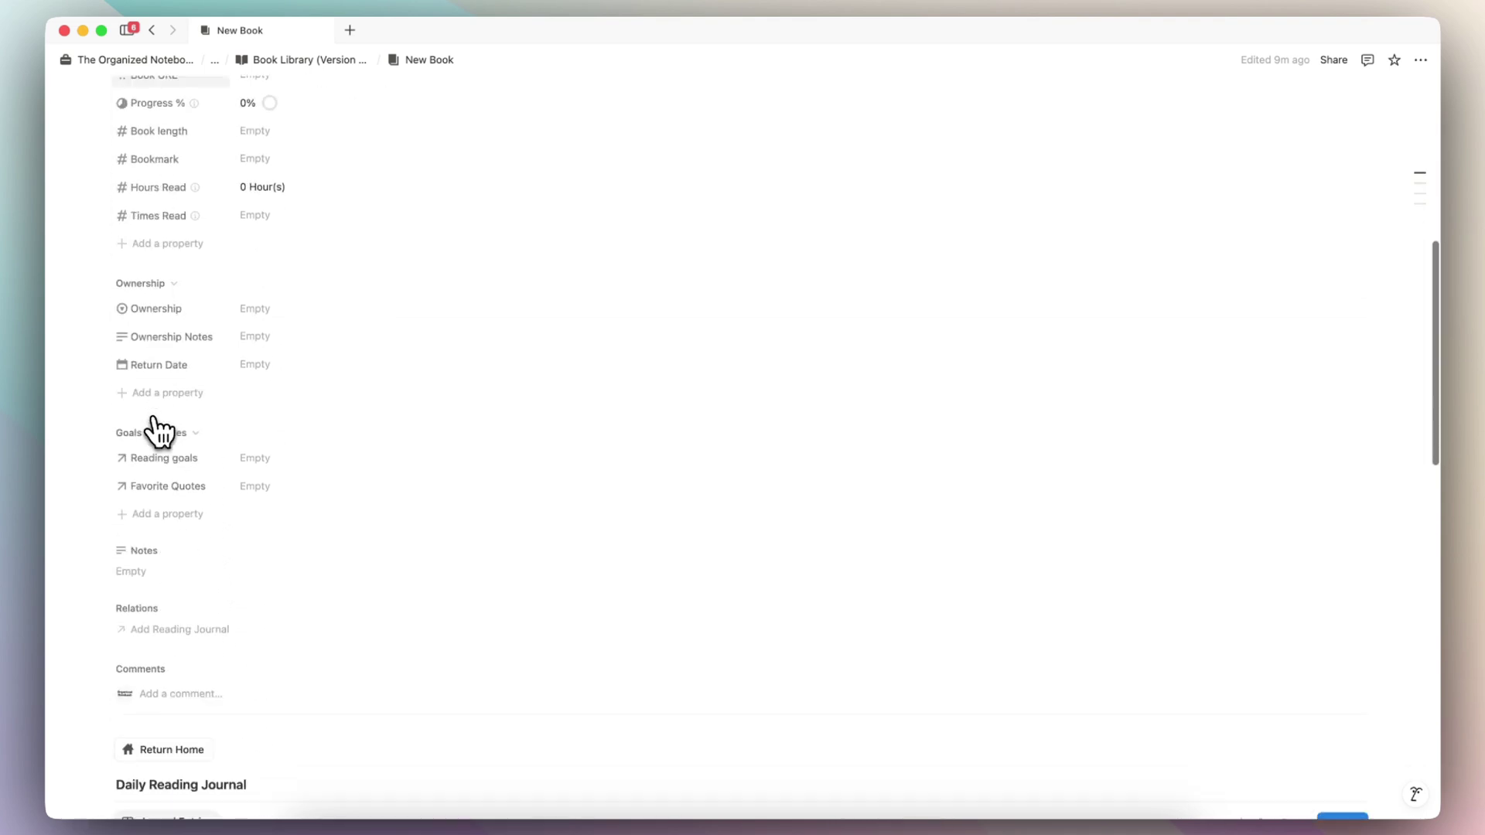
scroll(165, 537, up, 8)
mouse_move(268, 230)
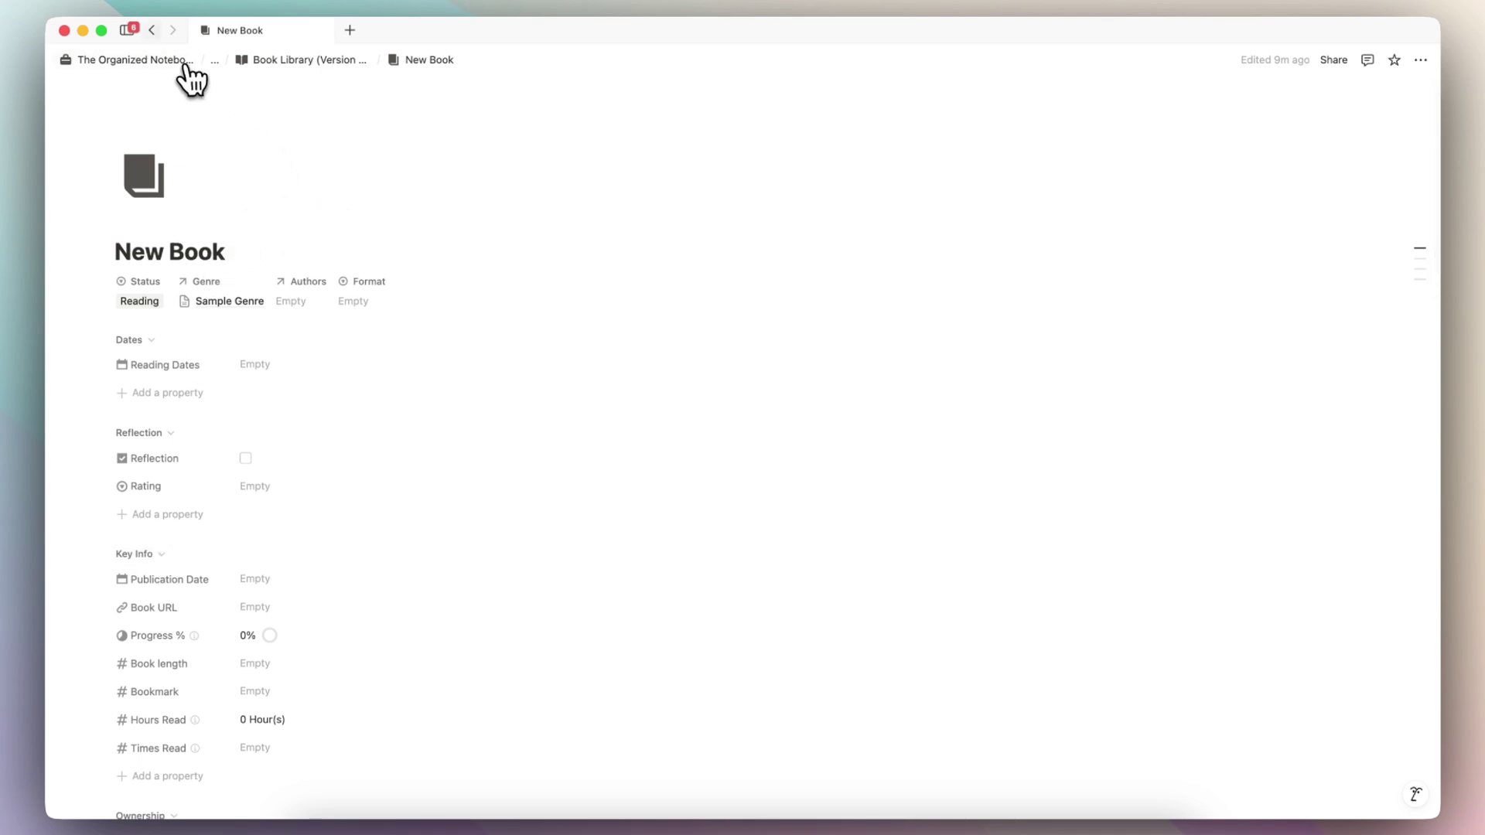
click(151, 31)
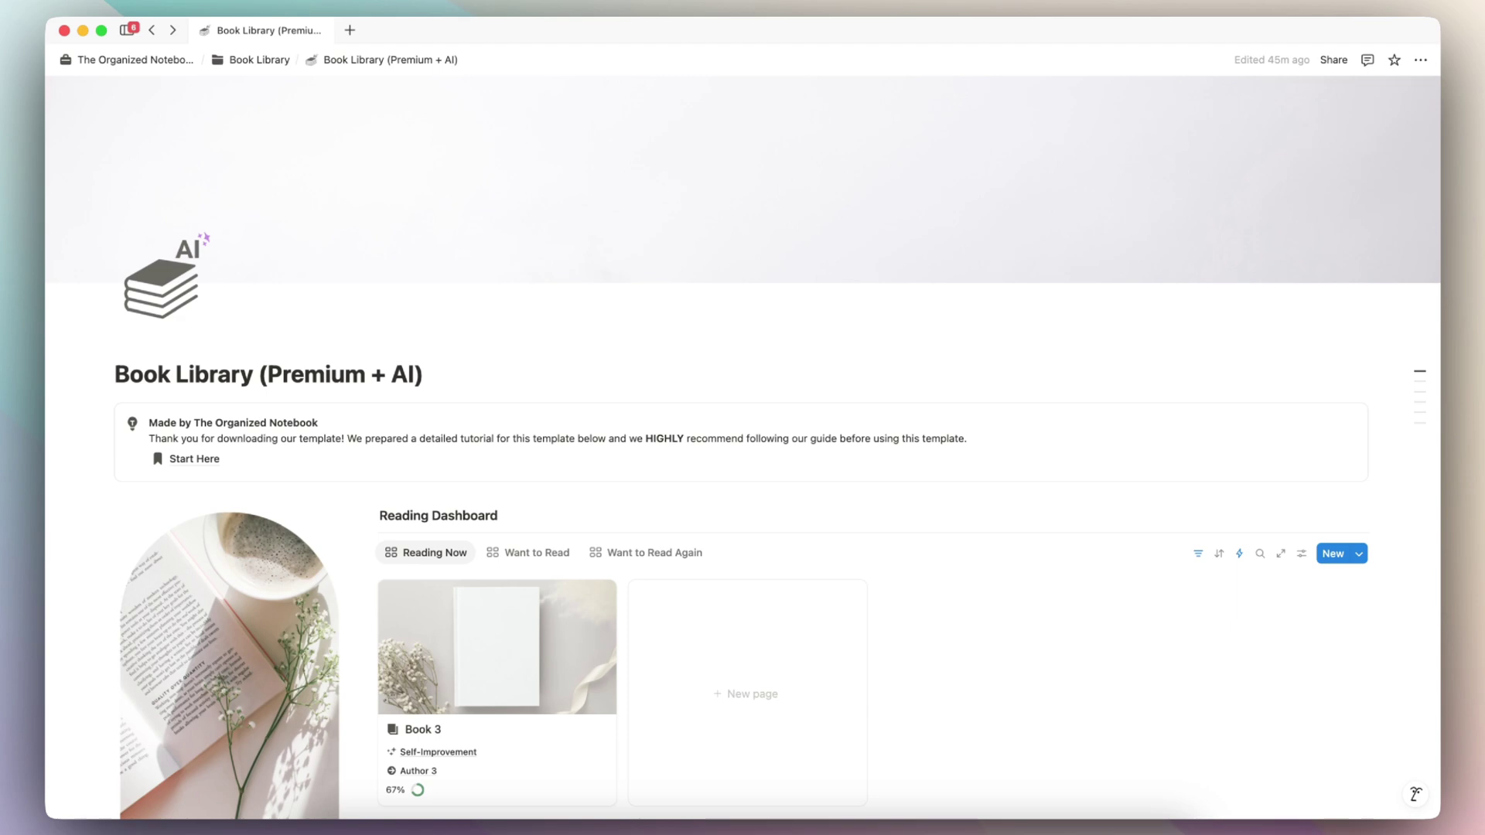
Add a new book page in the Reading Now view of the Book Library (Premium + AI) dashboard
scroll(844, 423, down, 5)
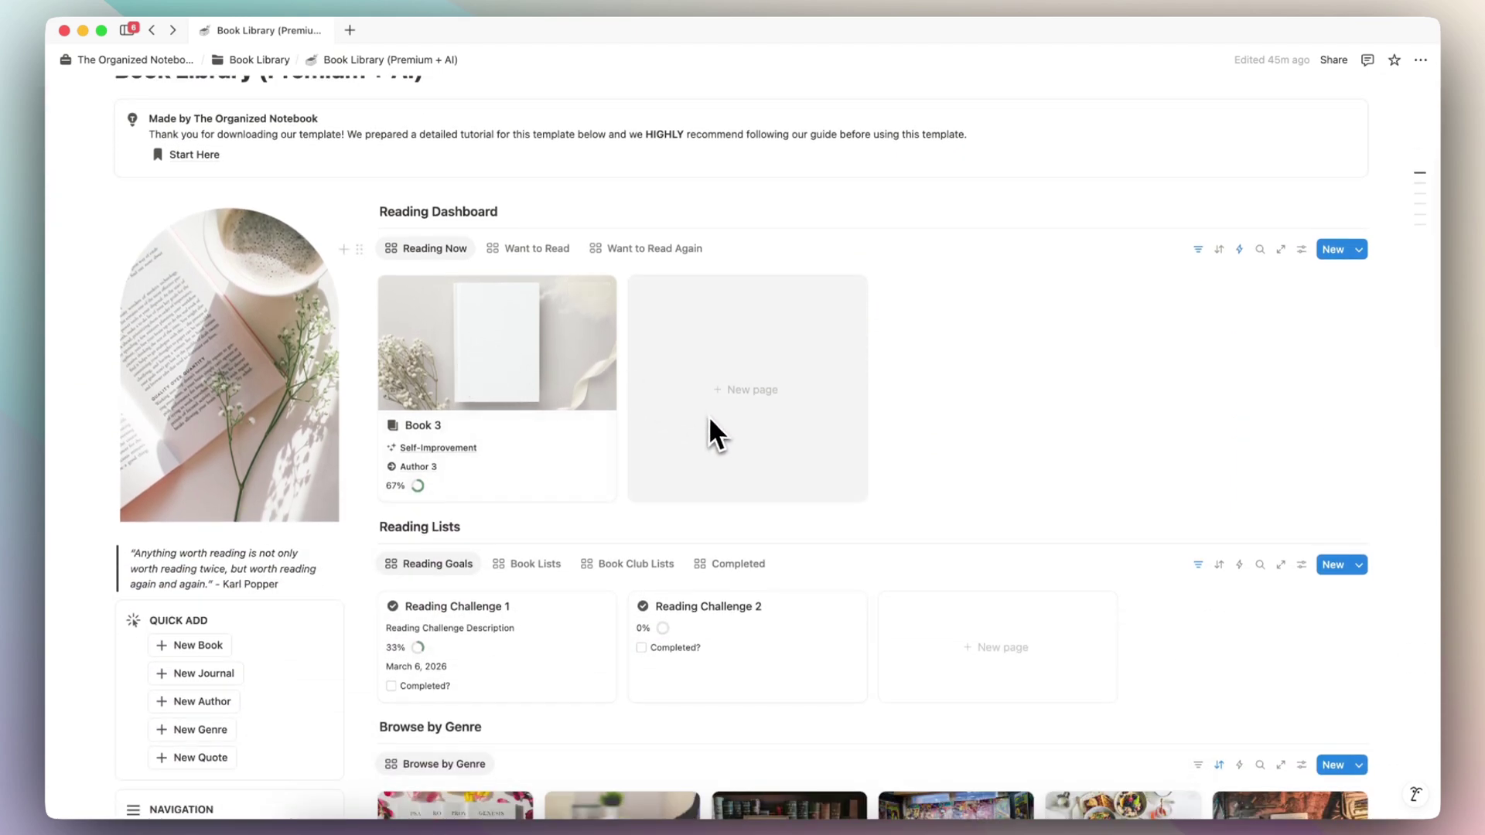
click(789, 380)
scroll(742, 381, down, 10)
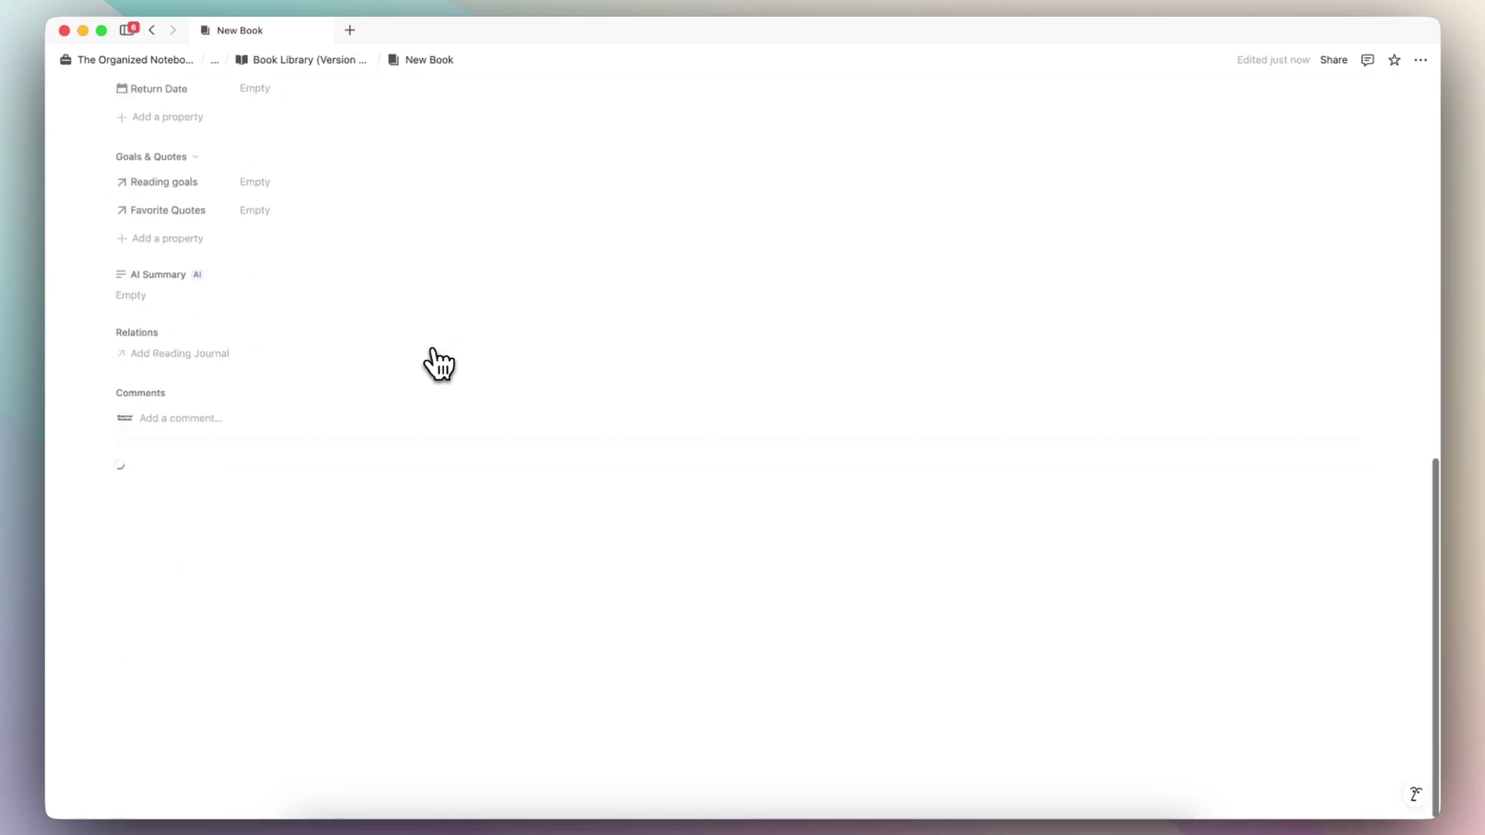
Generate the AI question prompts under Reading Comprehension Questions and the AI prompts under Reflection on the new book page
scroll(433, 309, down, 10)
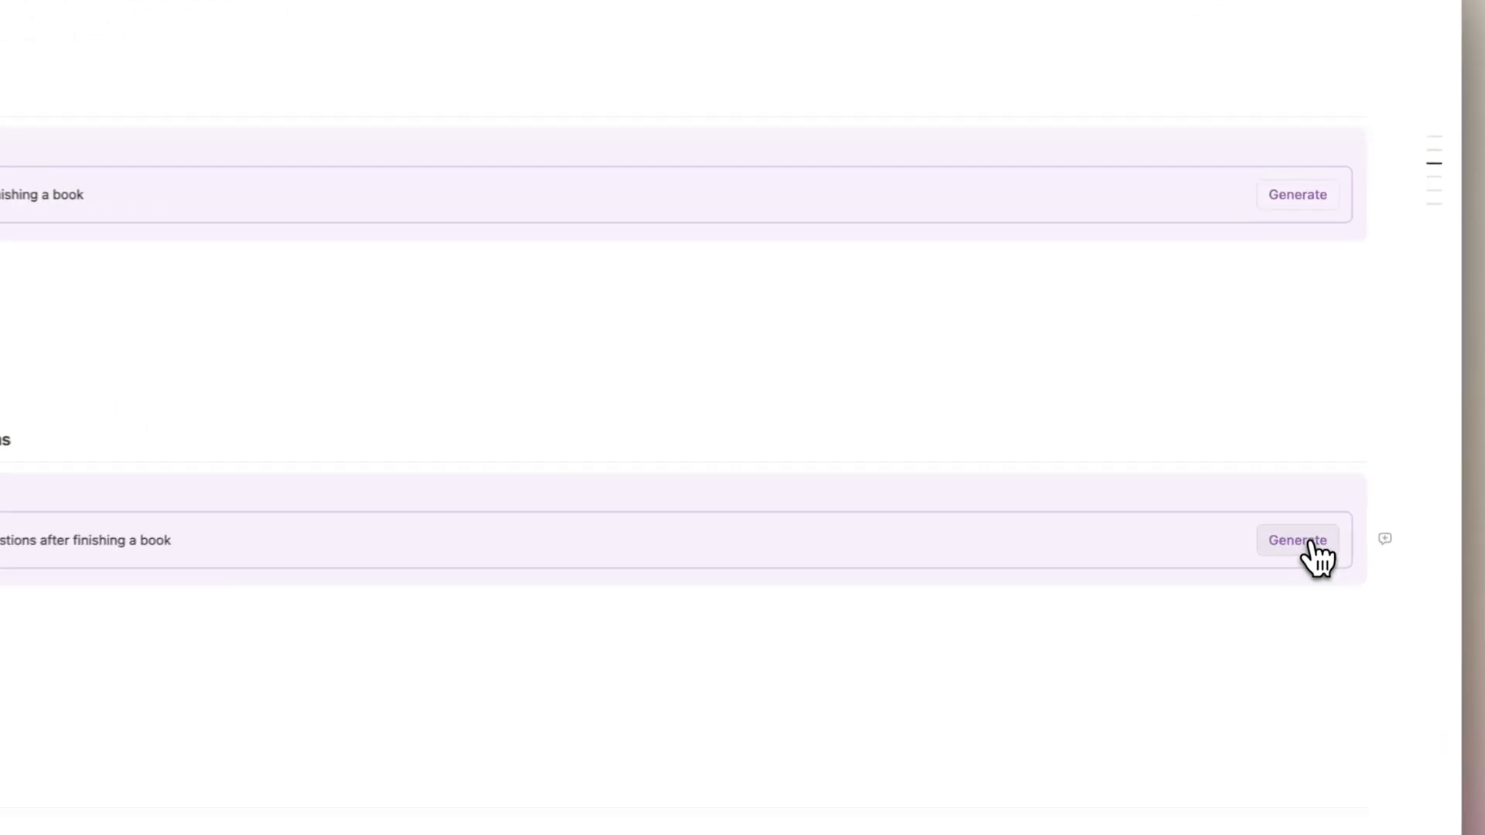
click(1314, 482)
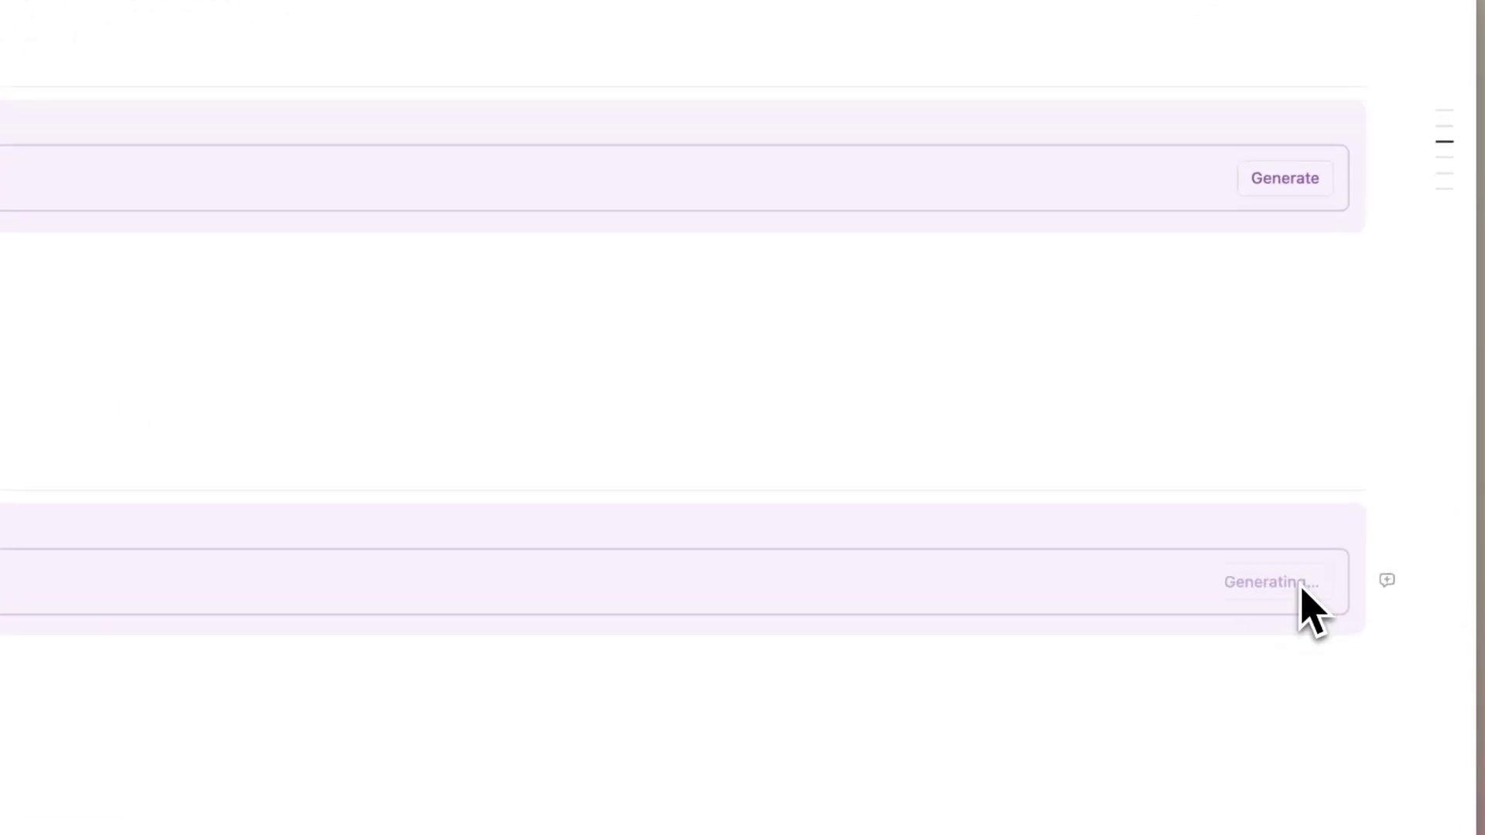
click(1315, 218)
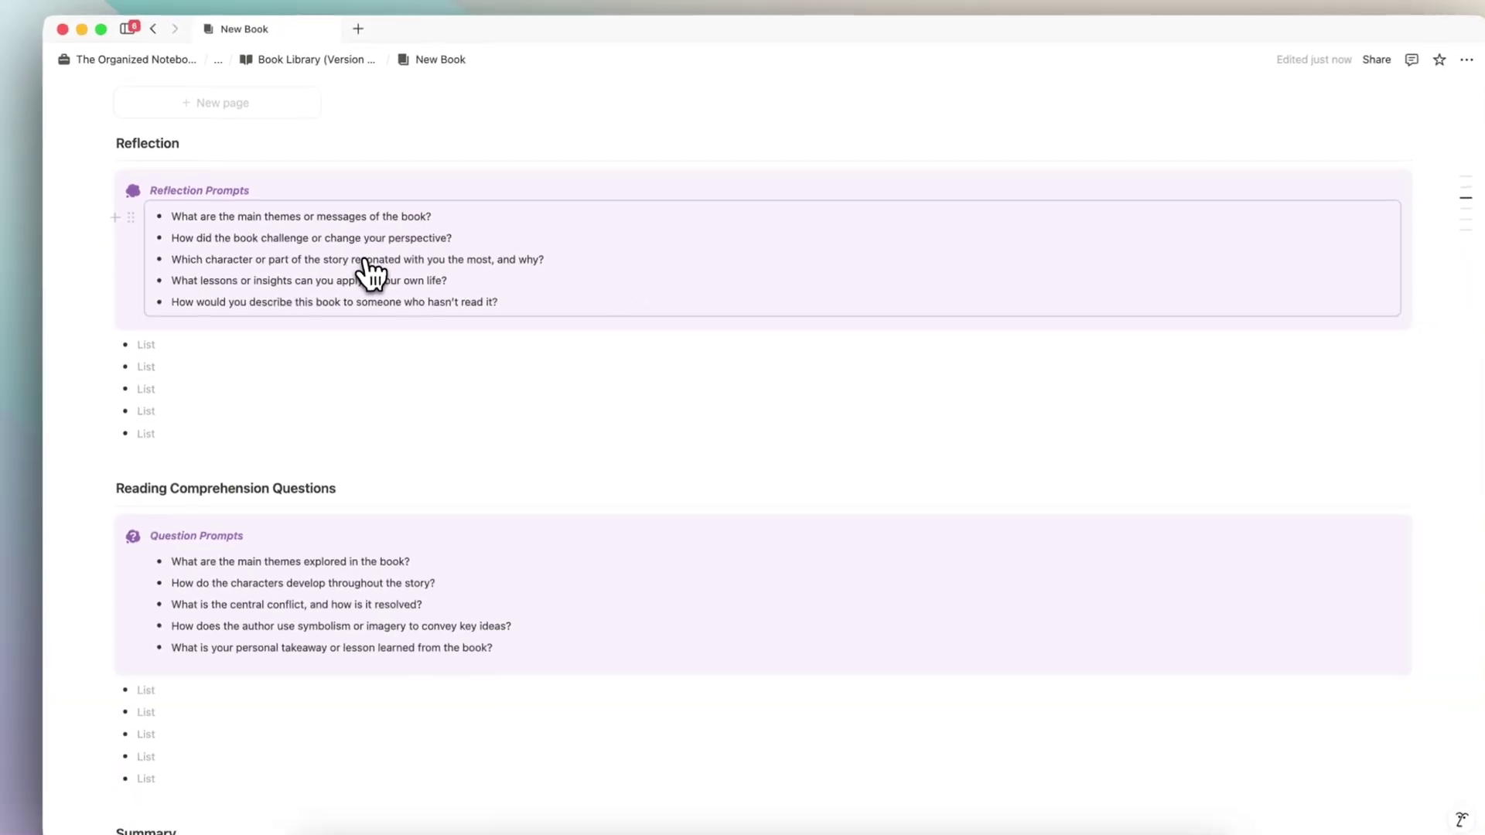
scroll(341, 541, down, 5)
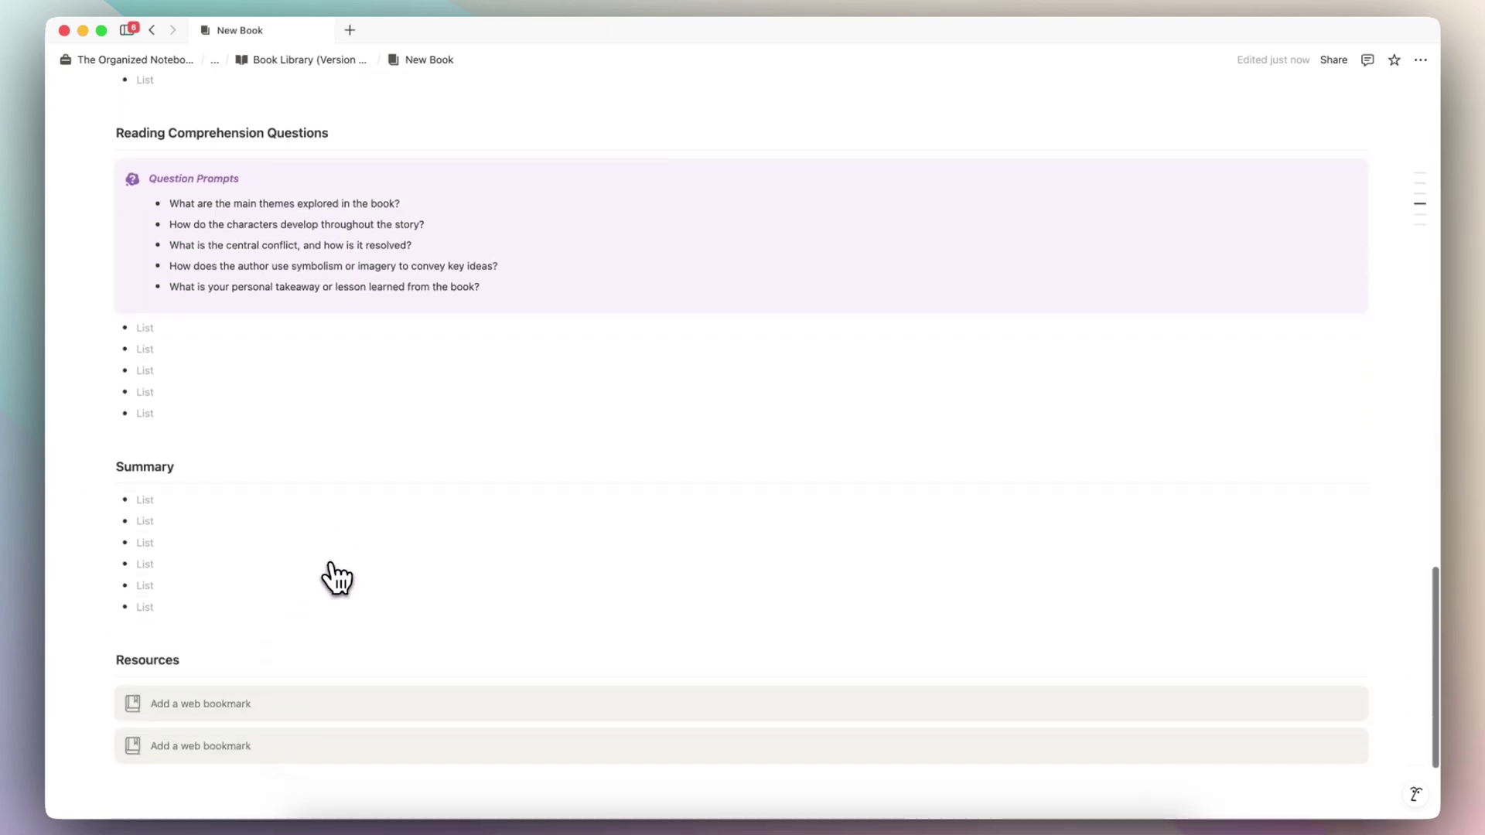
scroll(335, 381, up, 12)
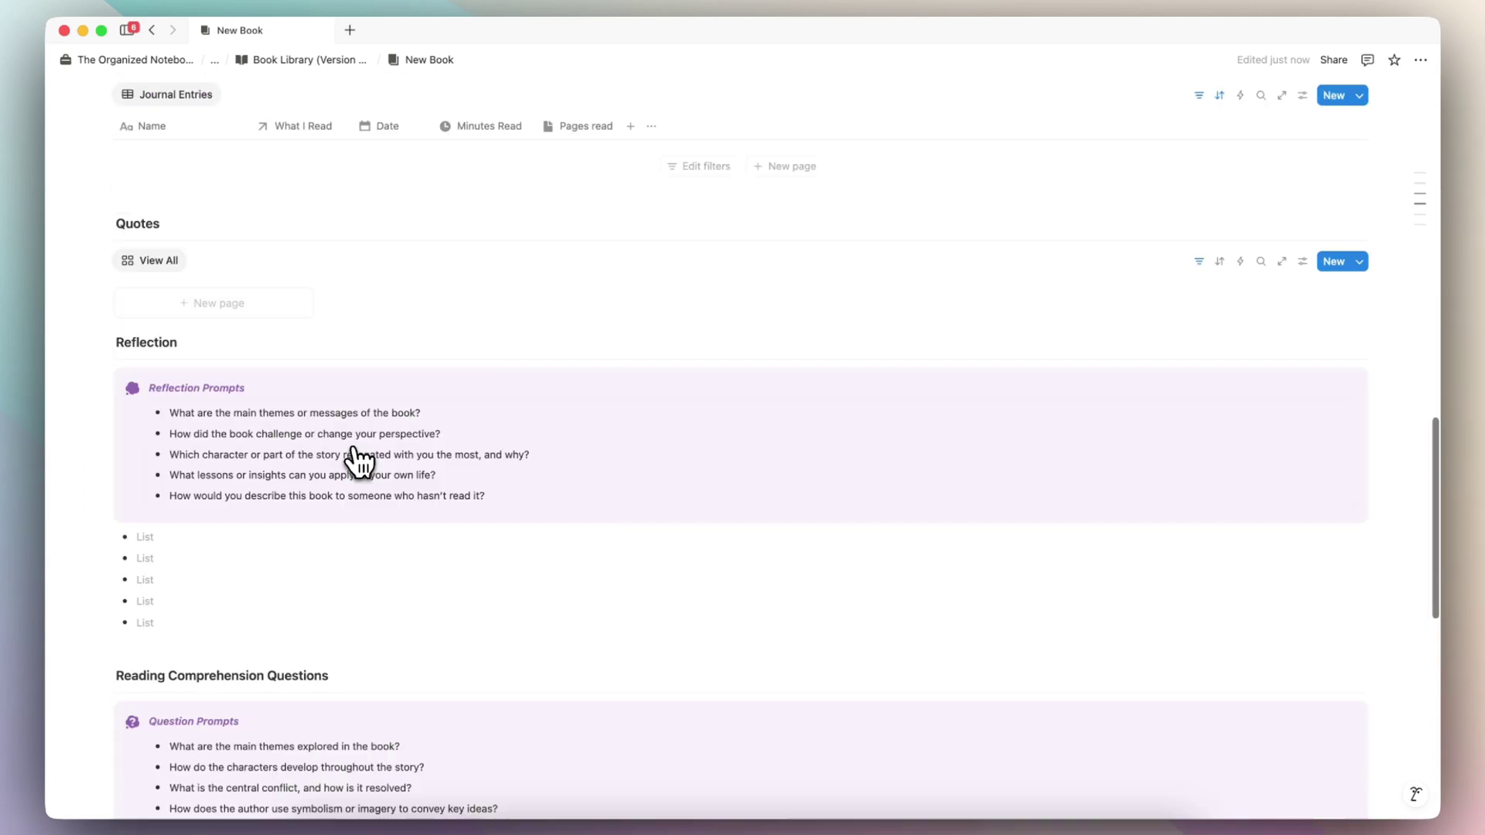
Title the book "Atomic Habits" and enter "The main theme is that small habits lead to lasting change" as the first Reflection bullet
scroll(358, 463, up, 3)
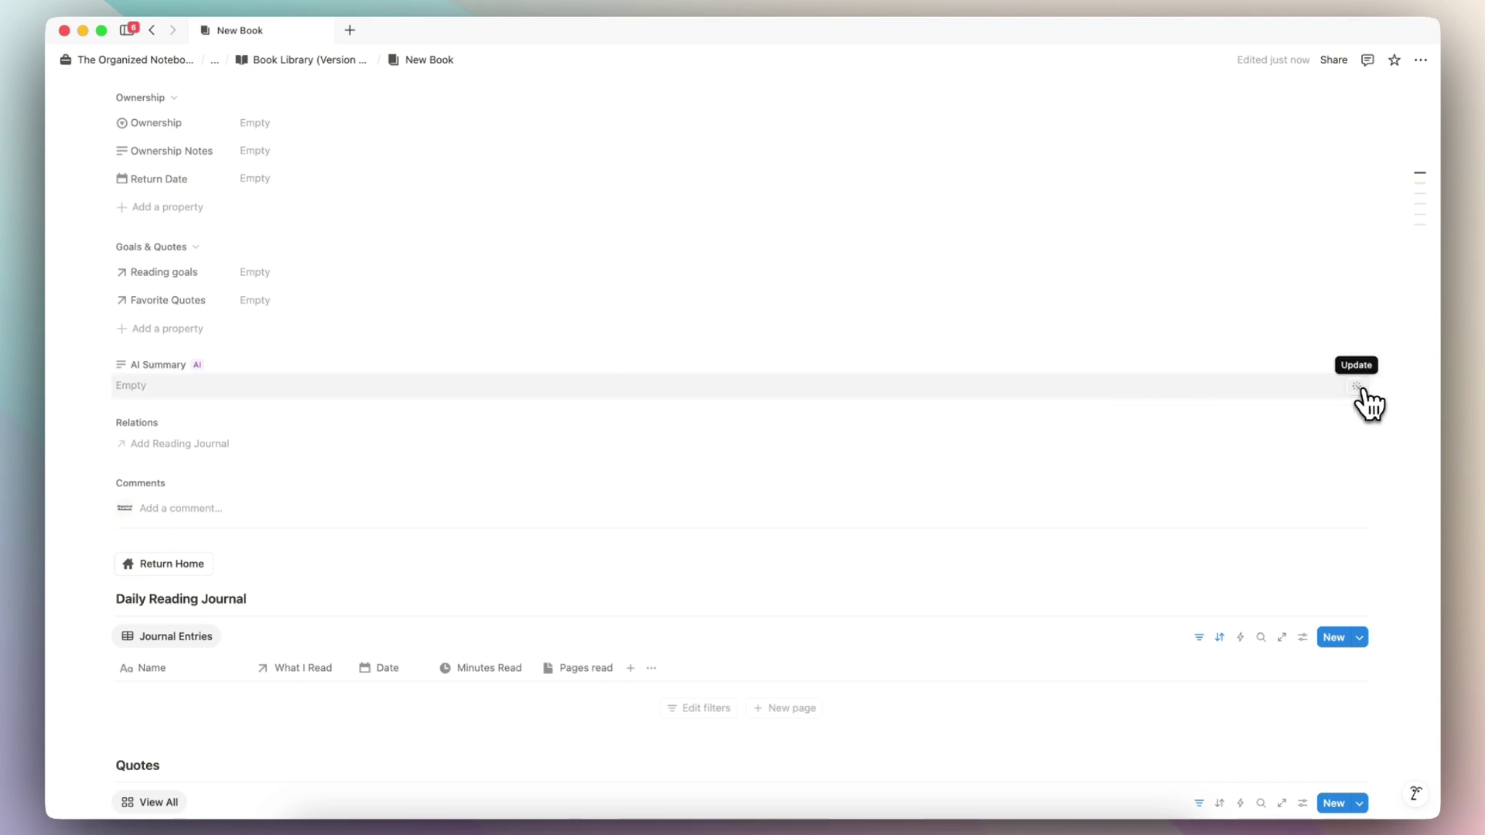
scroll(1237, 399, up, 8)
triple_click(199, 147)
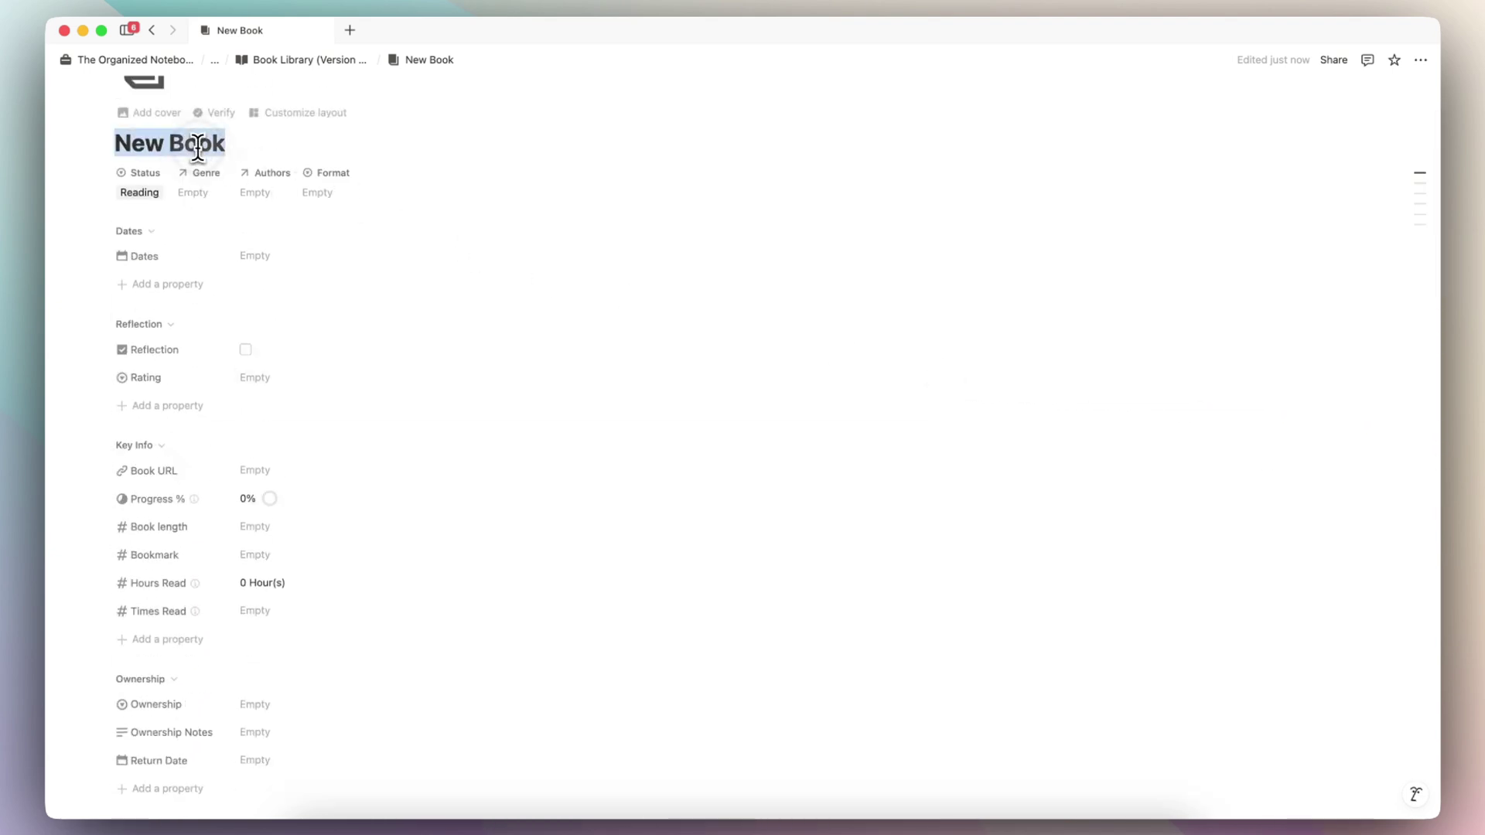
text(Ato)
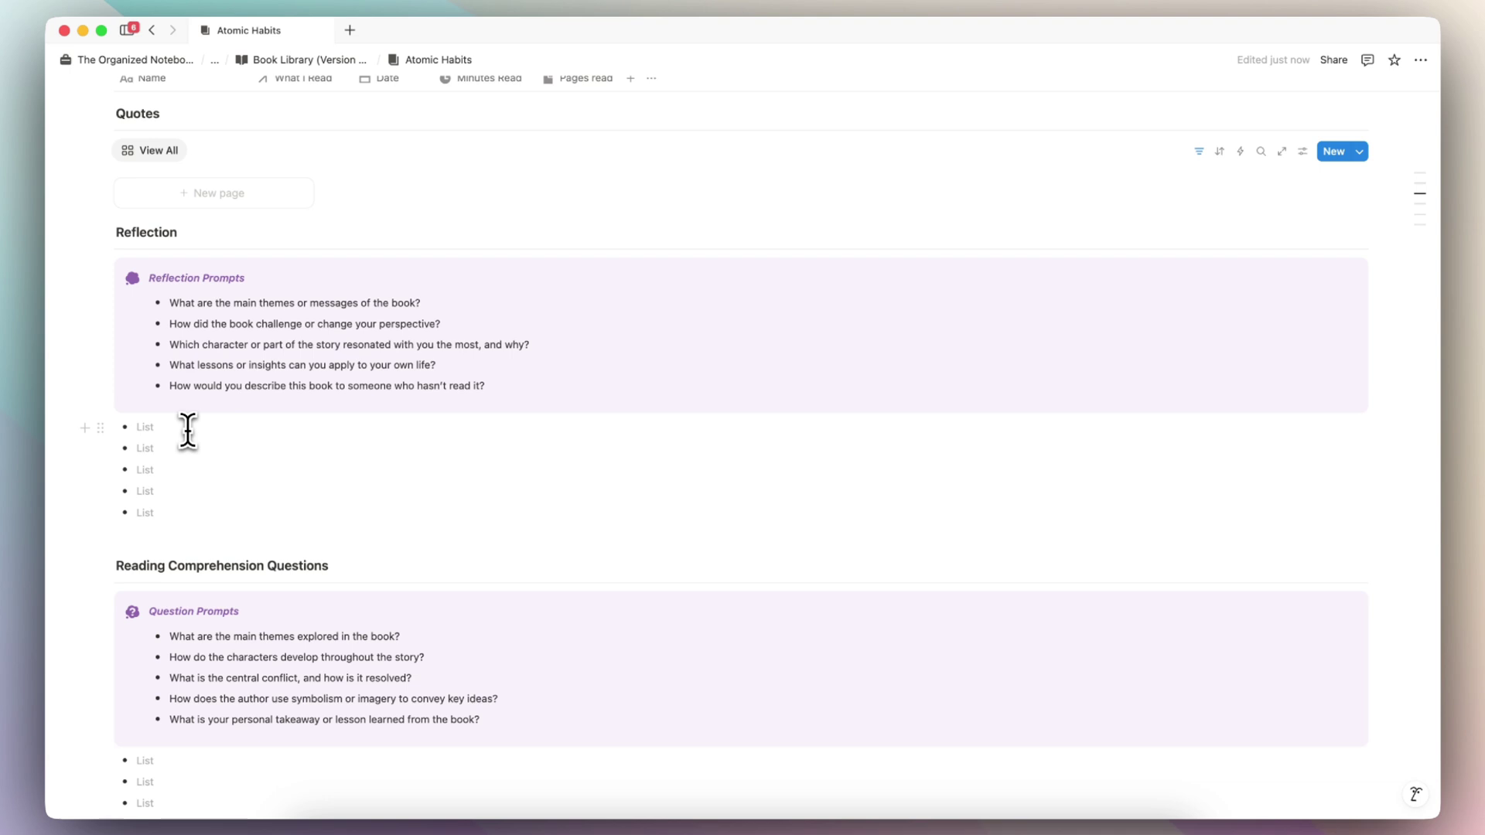
text(The main theme is that small habits lead to lasting change)
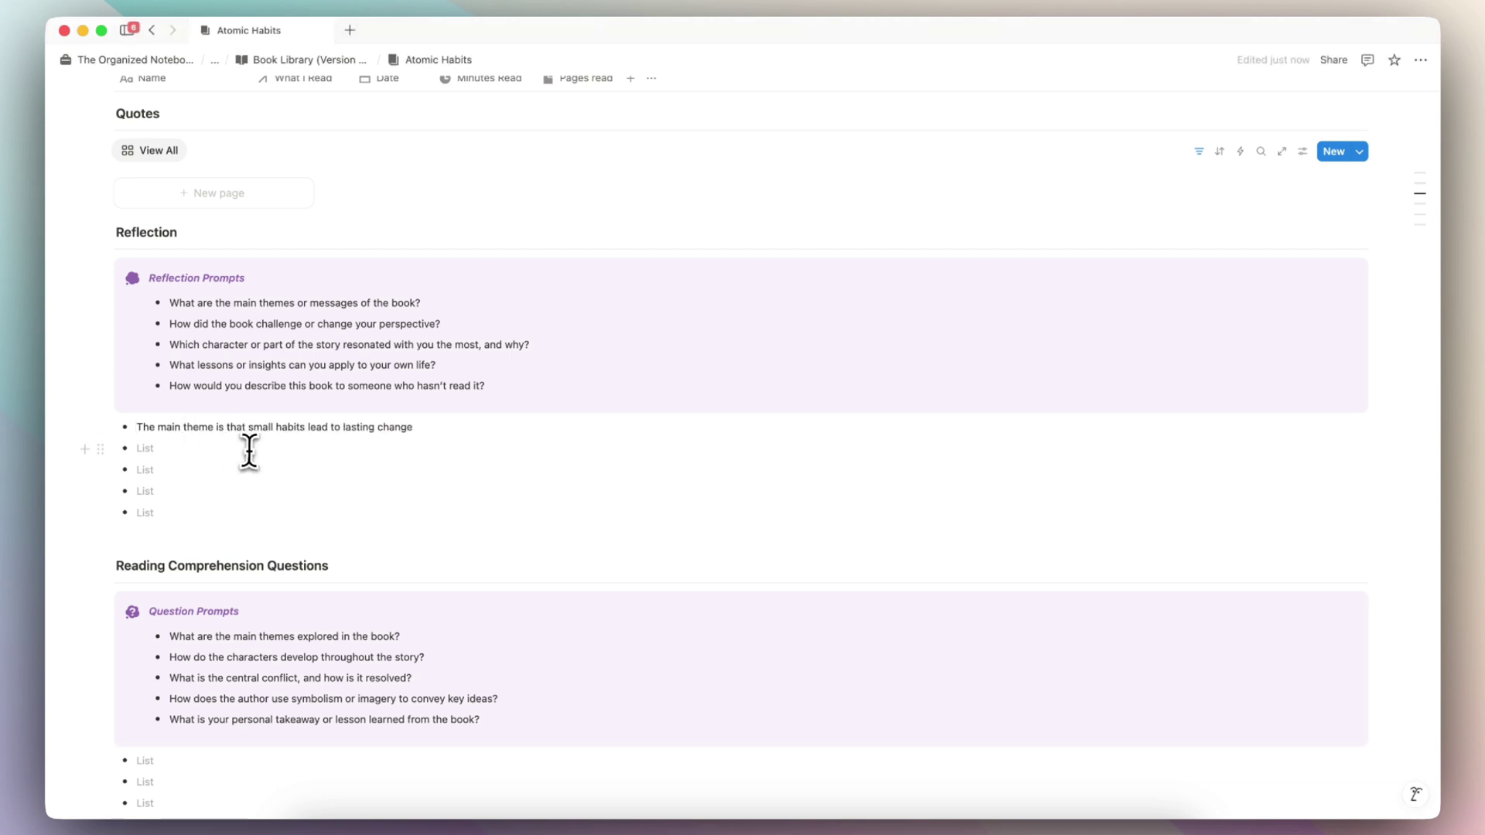
Generate the AI Summary property for the Atomic Habits page
scroll(415, 436, up, 20)
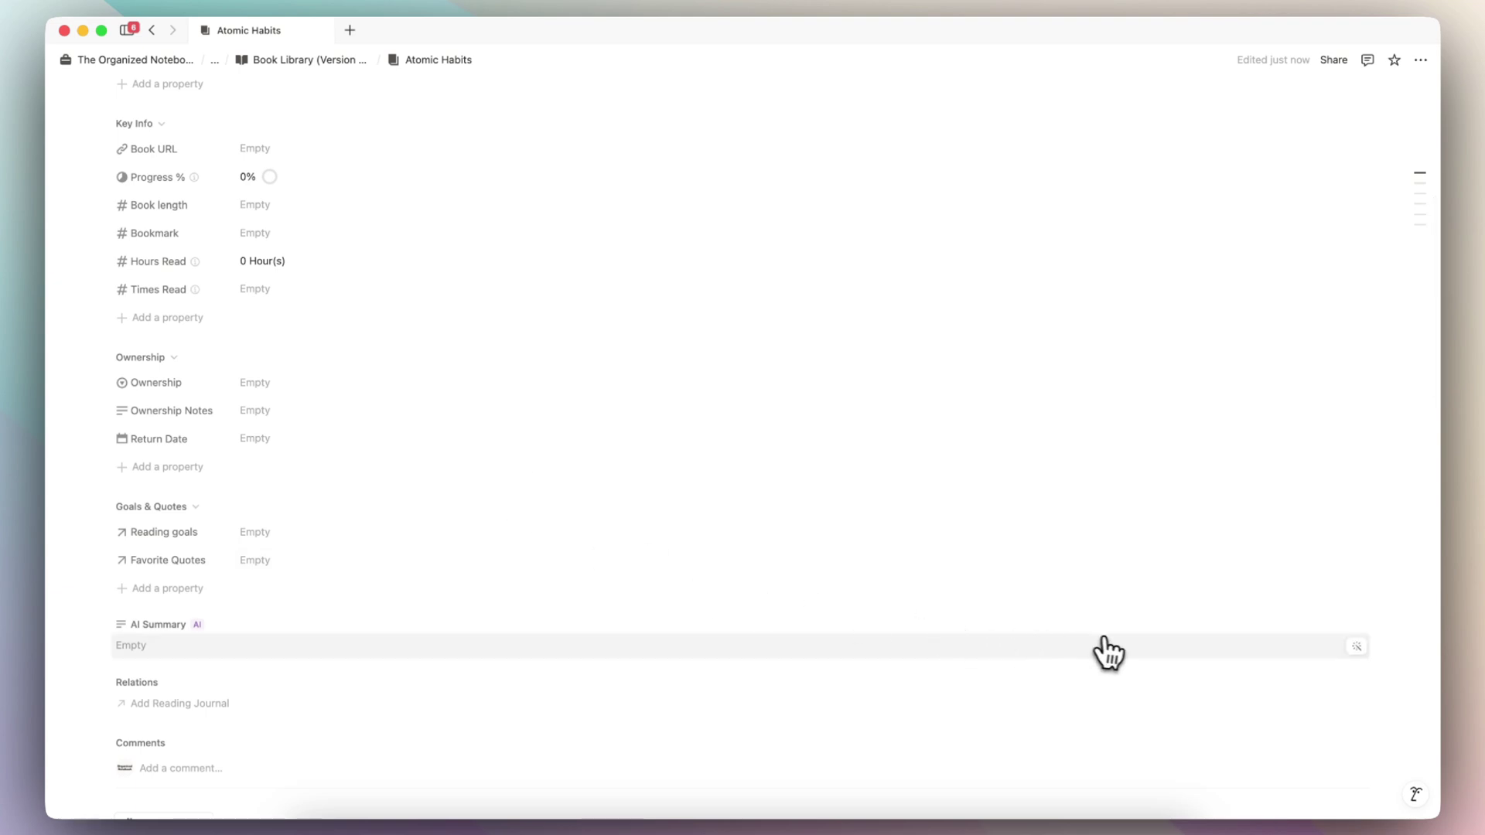
click(1346, 648)
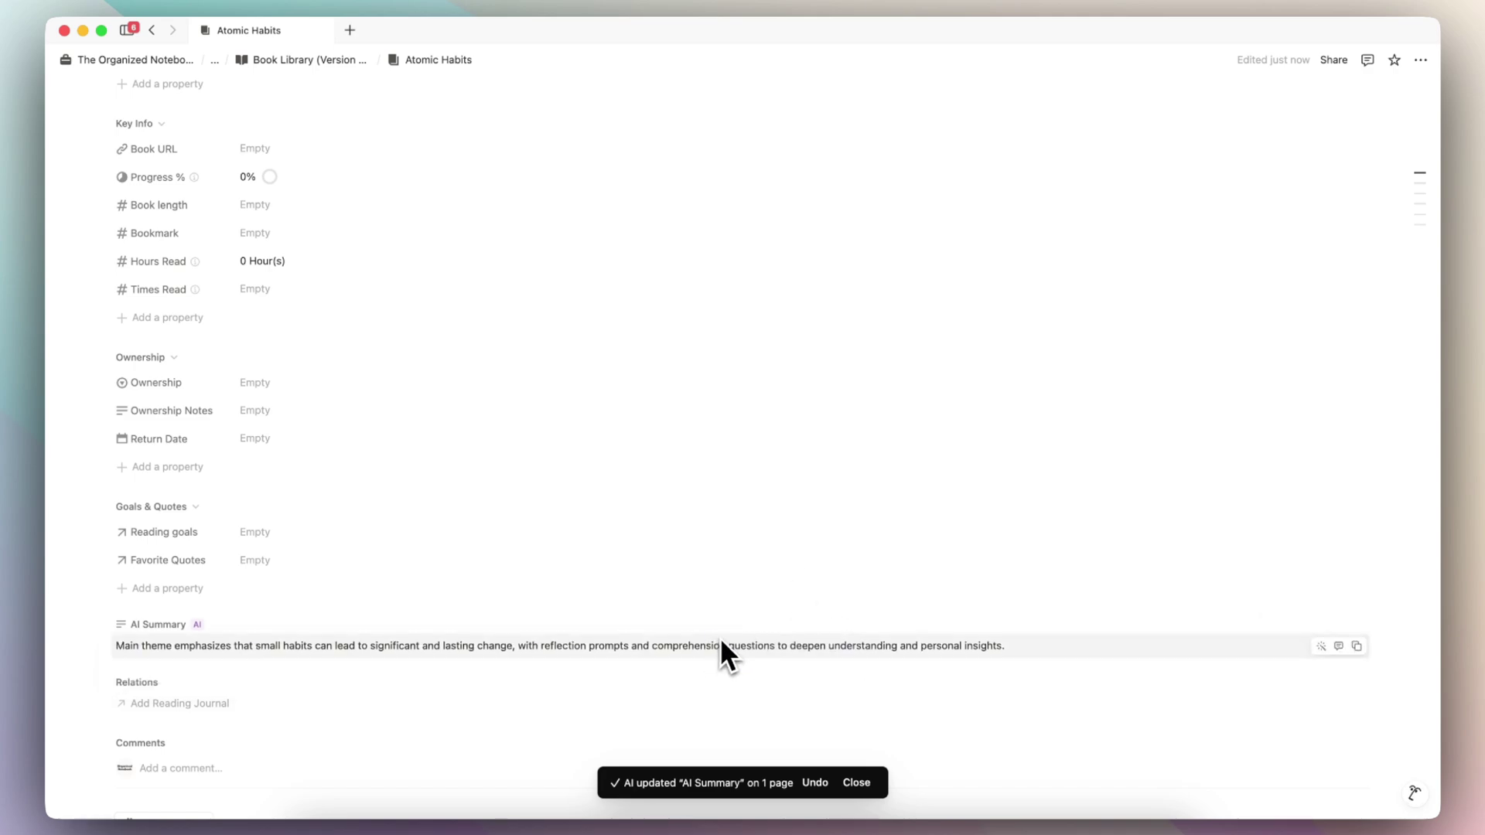
scroll(721, 638, down, 5)
Return to the Premium + AI library home page and open Favorite Quotes from its navigation
key(super+bracketleft)
scroll(394, 416, down, 5)
scroll(394, 415, down, 2)
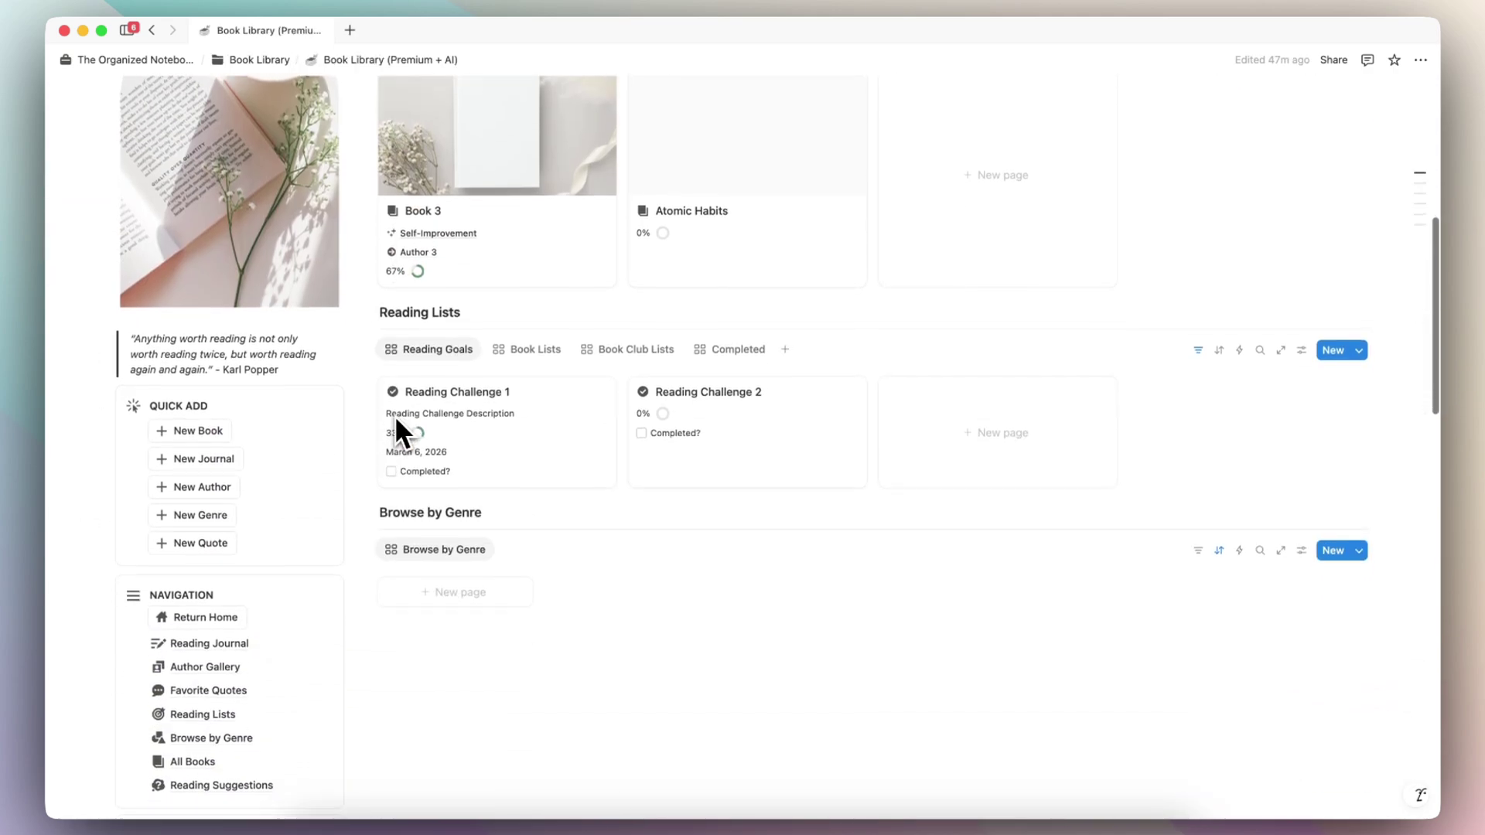
scroll(395, 416, down, 6)
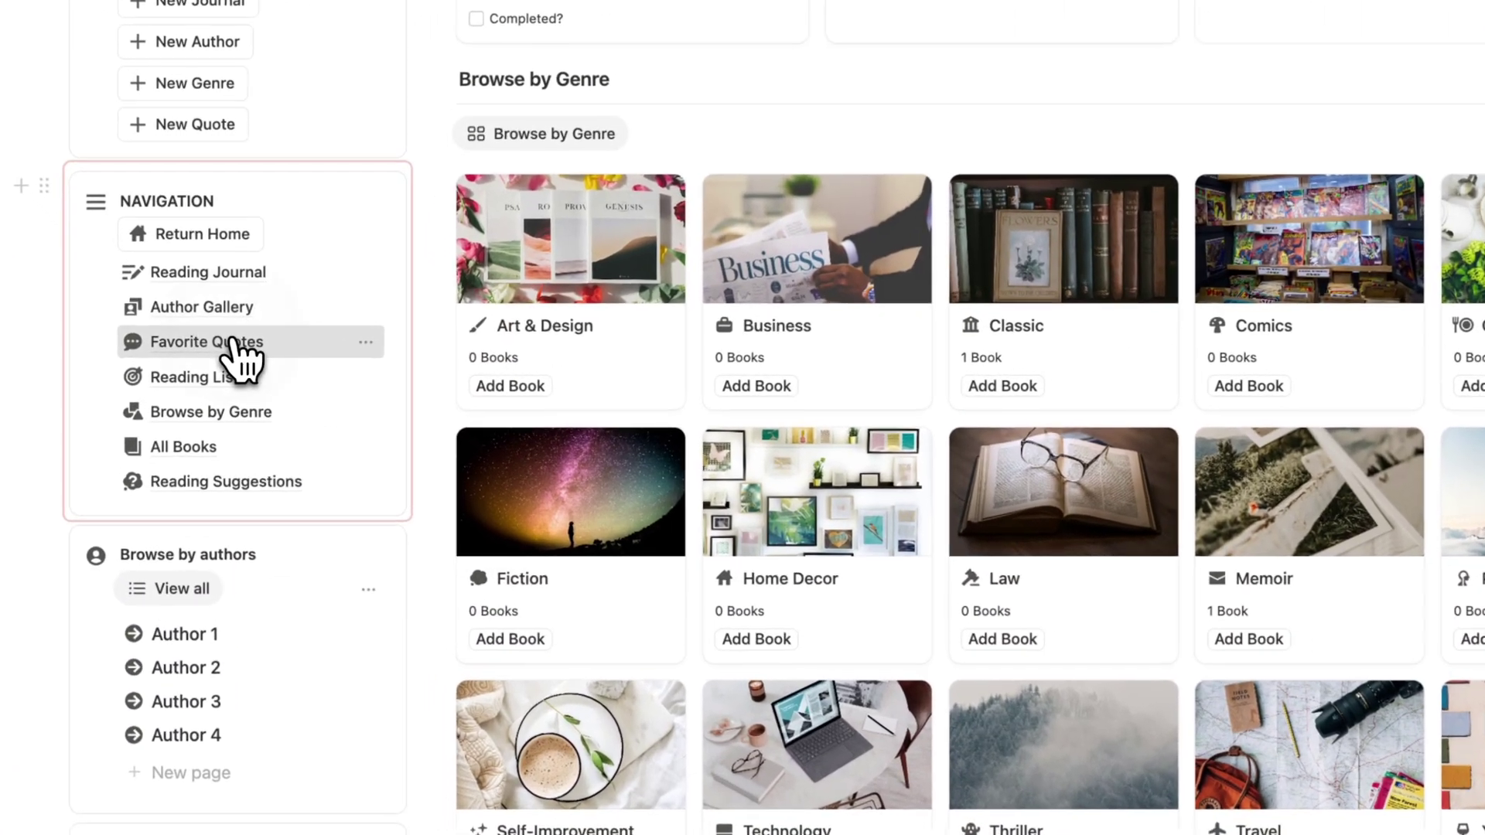
click(208, 354)
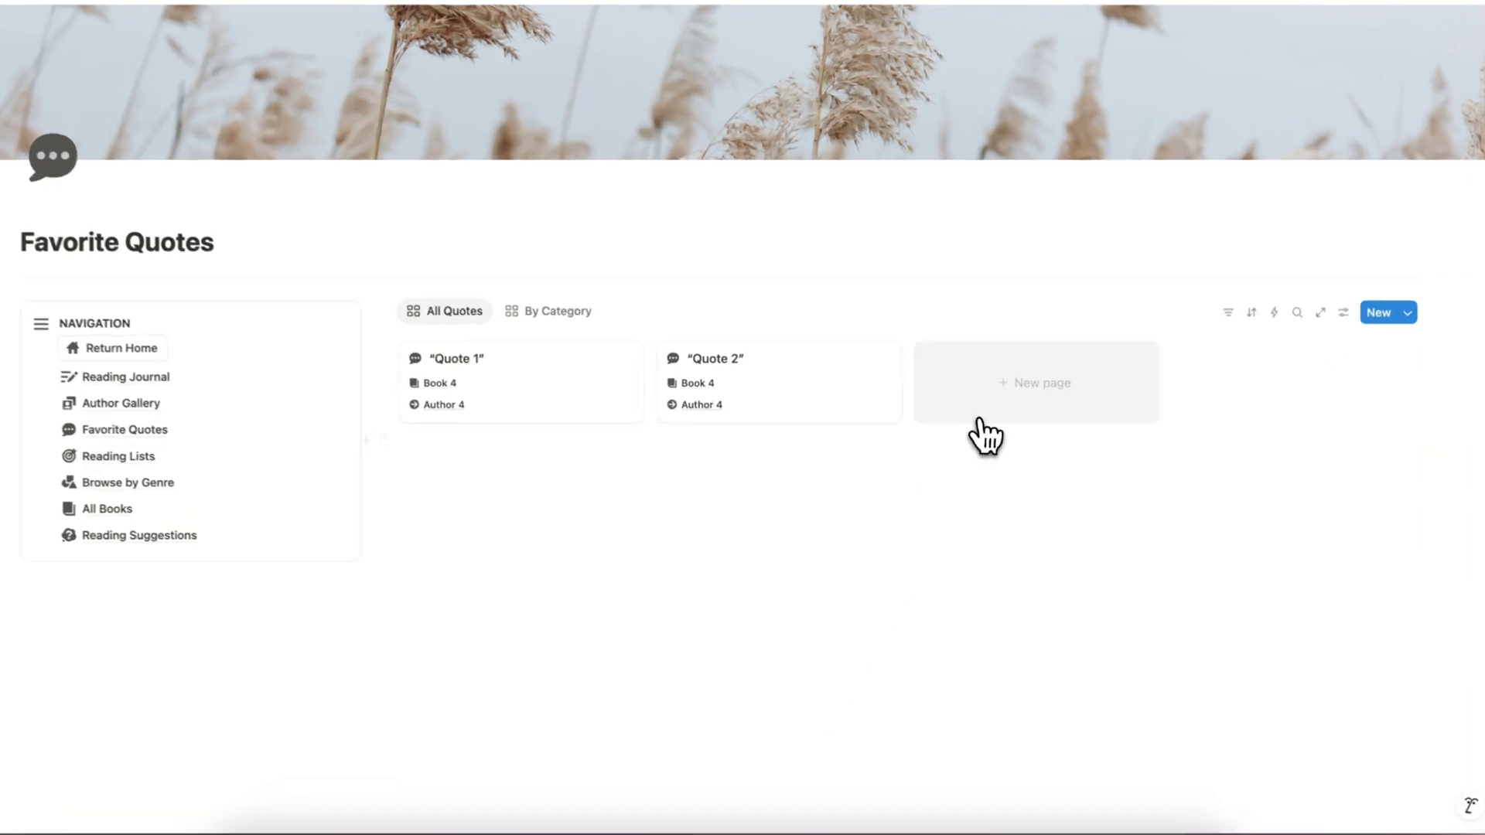
Create a new quote page in Favorite Quotes and bring up its Quote Reflection and Notes sections
click(1415, 533)
scroll(762, 386, down, 1)
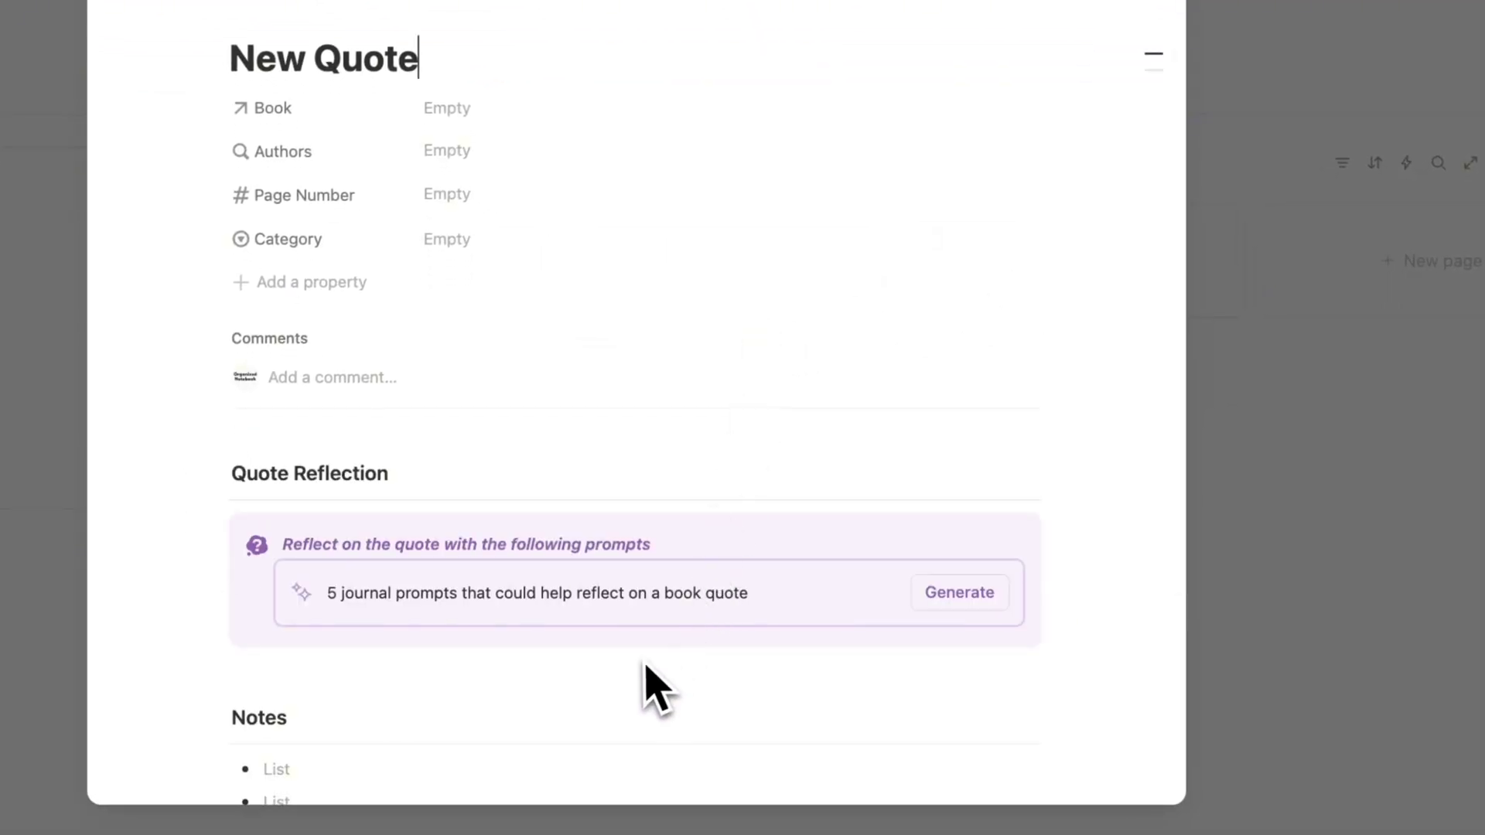
scroll(646, 665, down, 3)
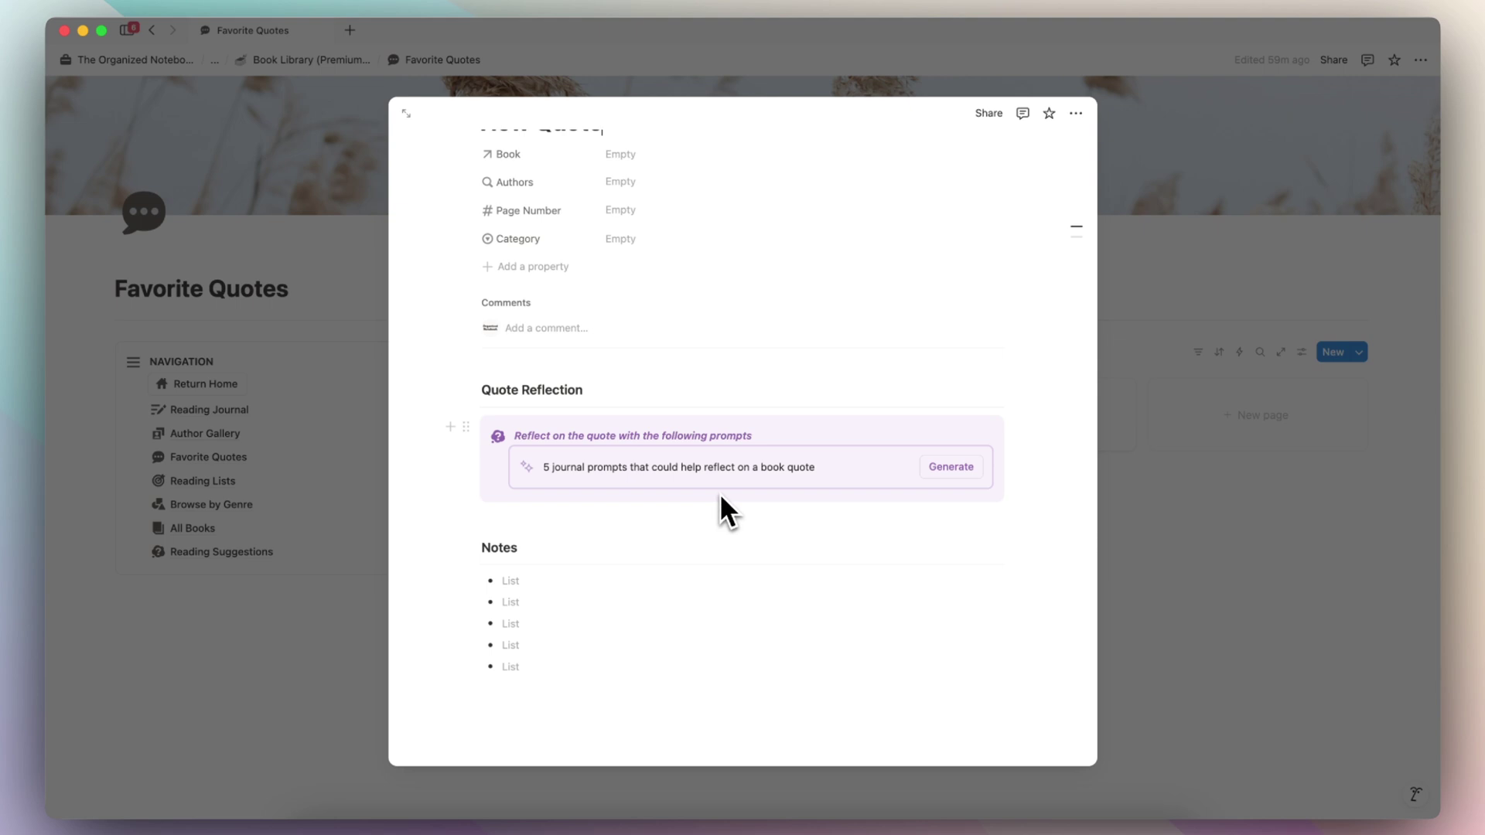
Generate the 5 journal prompts in the new quote's Quote Reflection section and close the quote page
click(959, 470)
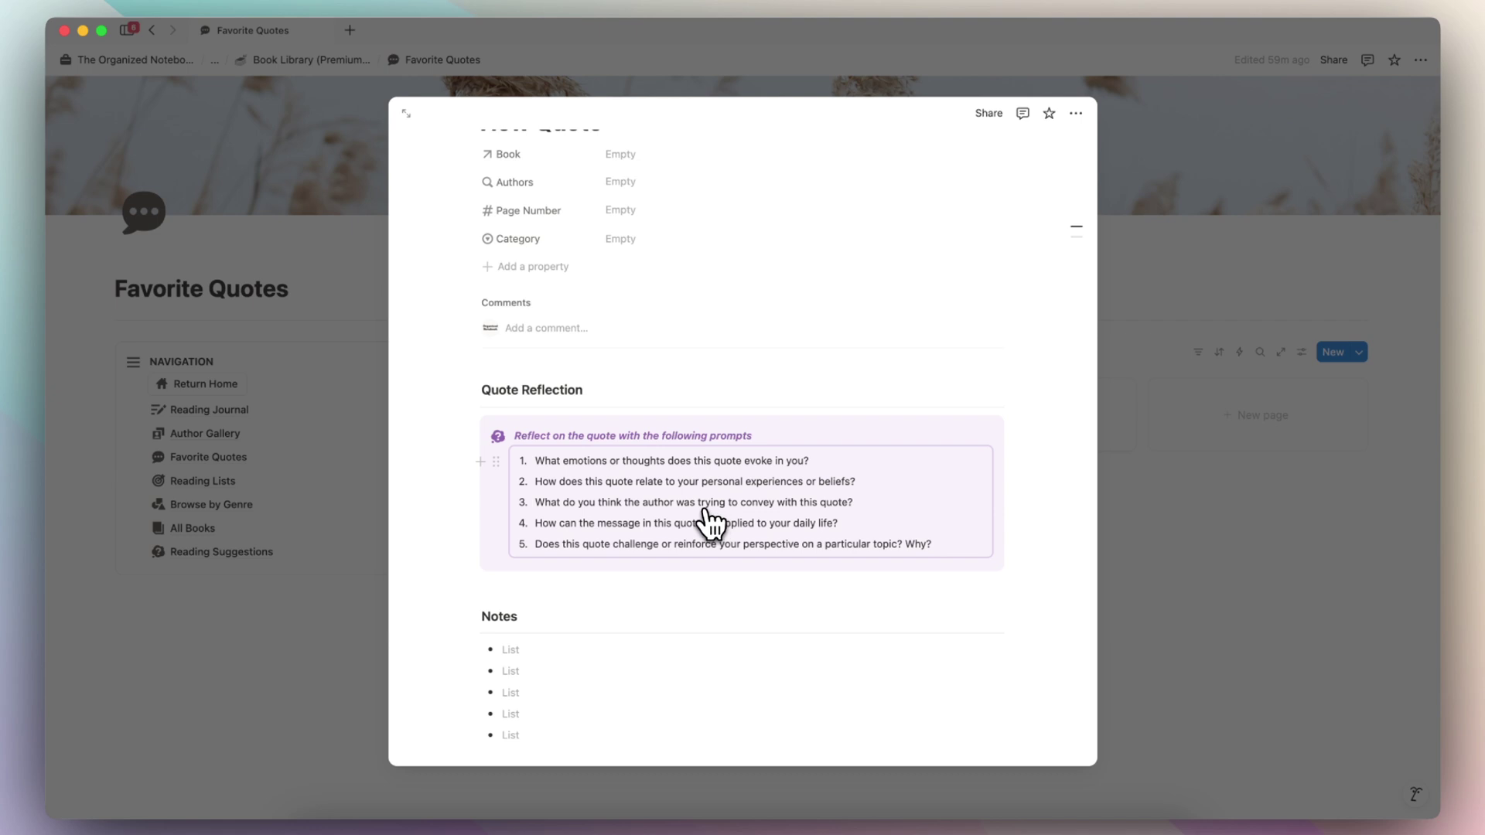
scroll(572, 665, down, 1)
key(Escape)
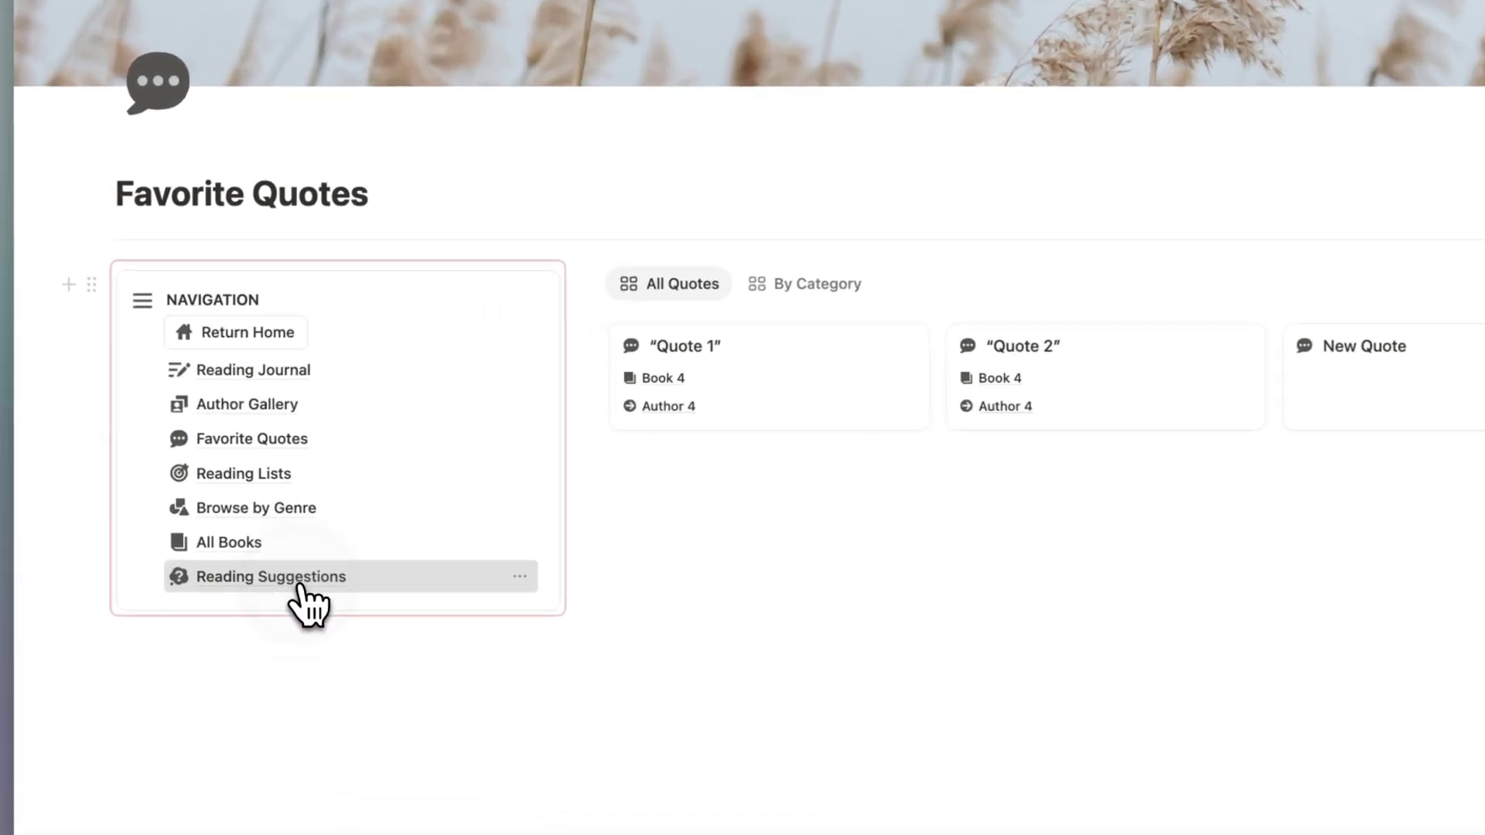
Create a new entry in Reading Suggestions through Get a Suggestion!, with "Adventure book", "In the mountains" and "Classic" as its bullets
click(232, 551)
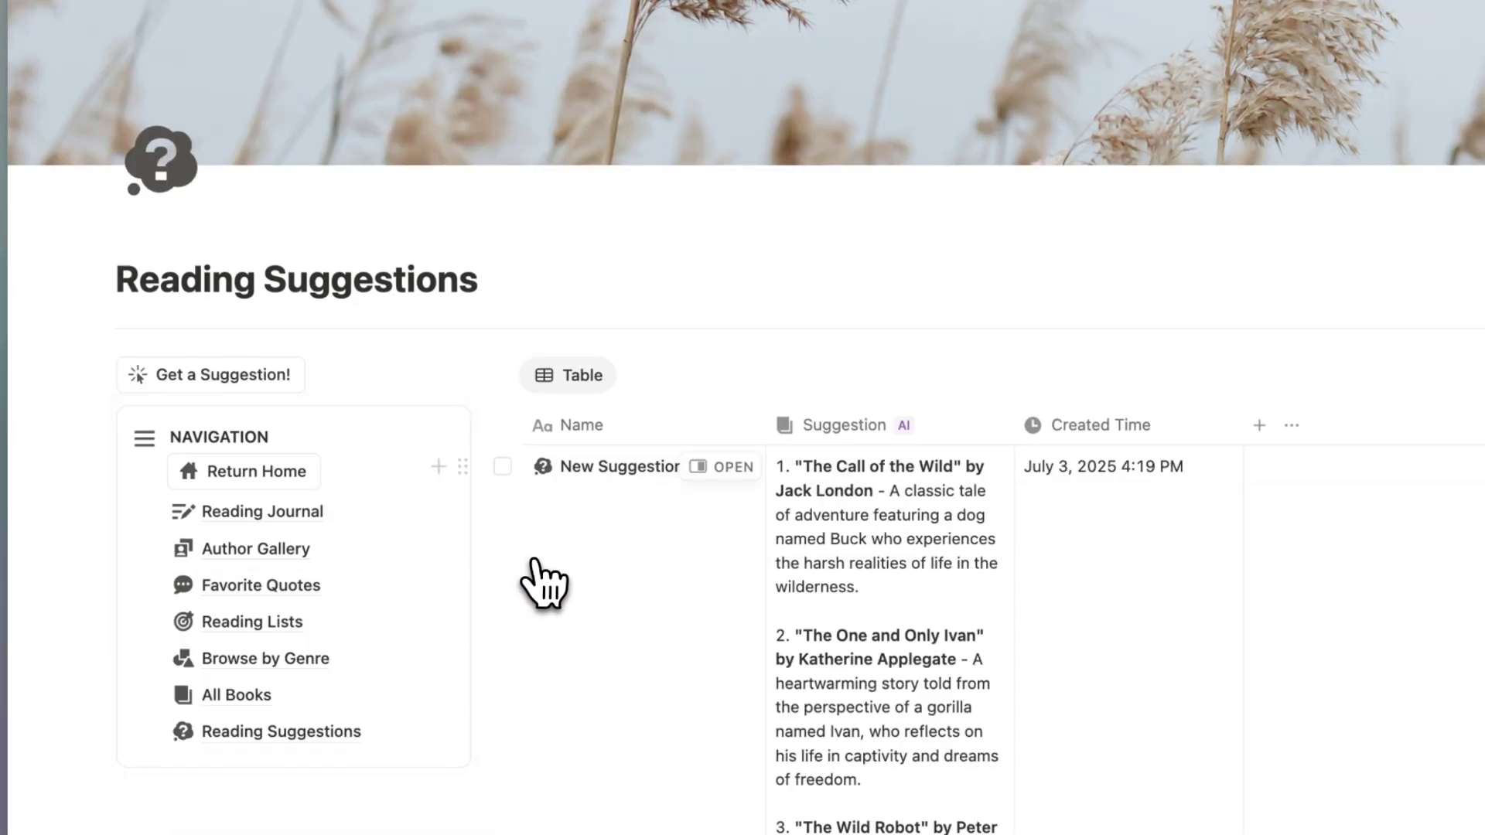
click(222, 374)
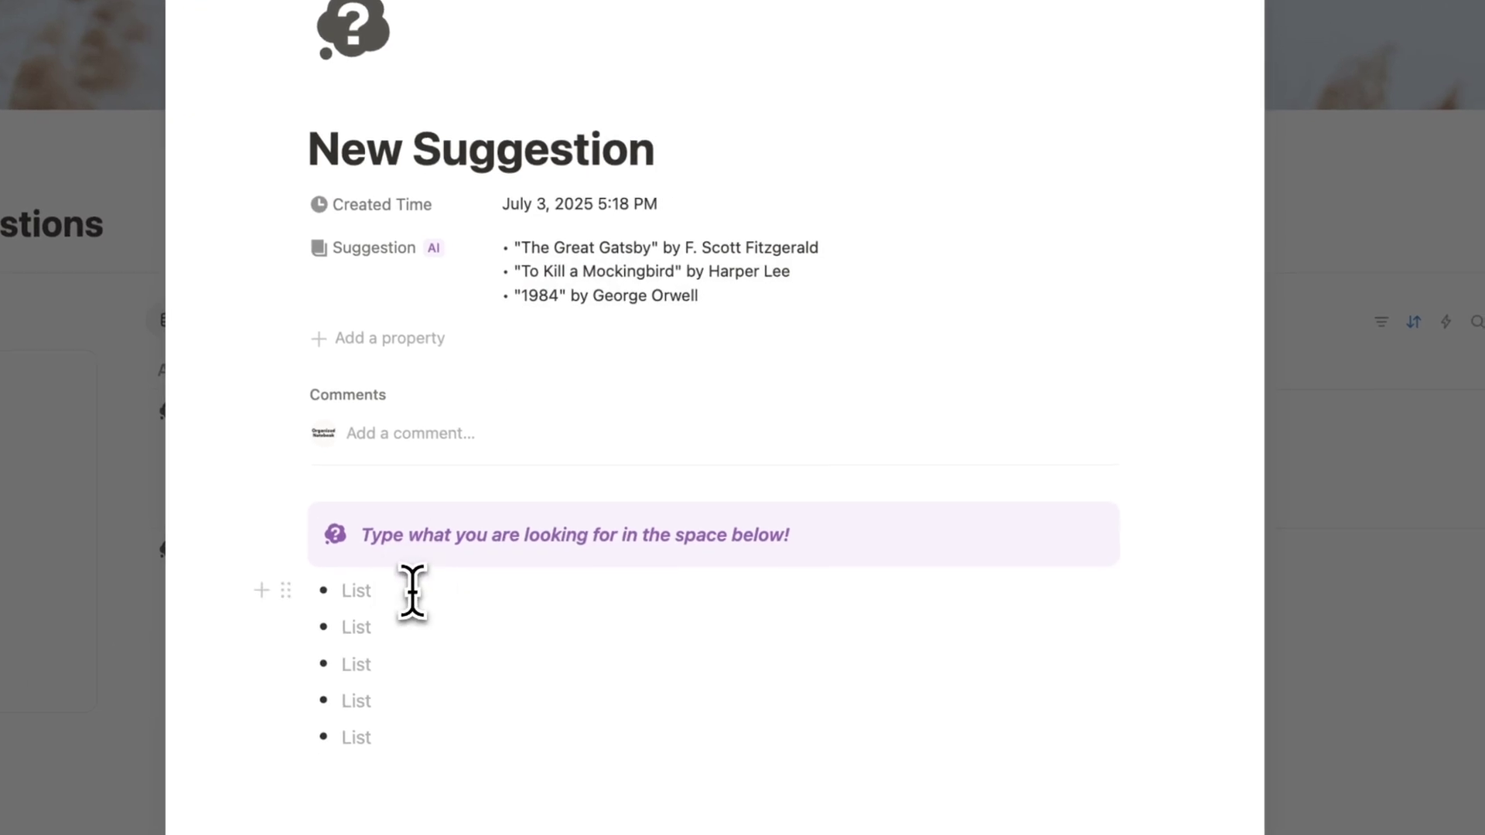
click(412, 592)
text(Adventure book)
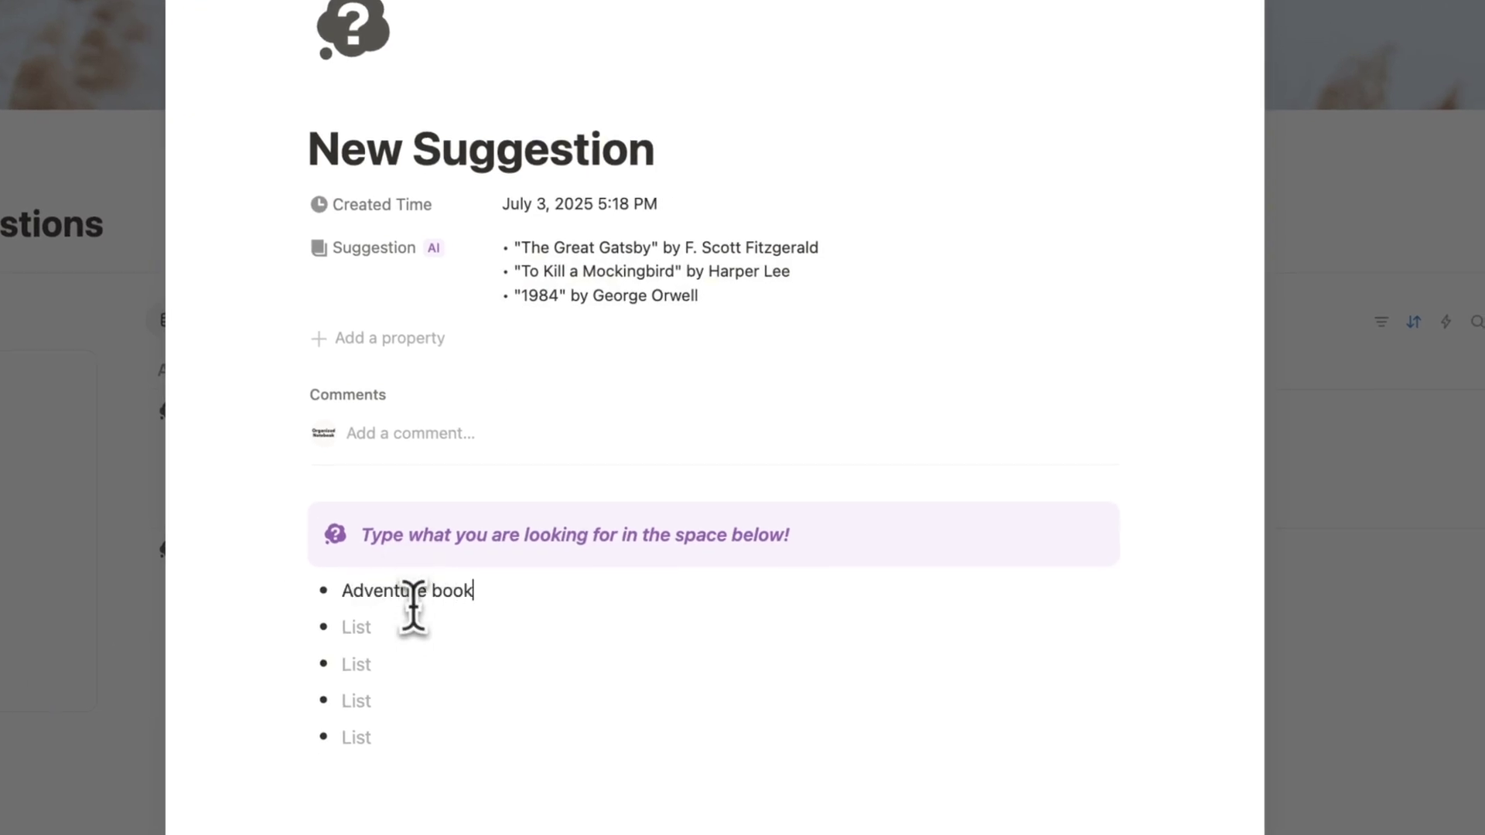
click(414, 630)
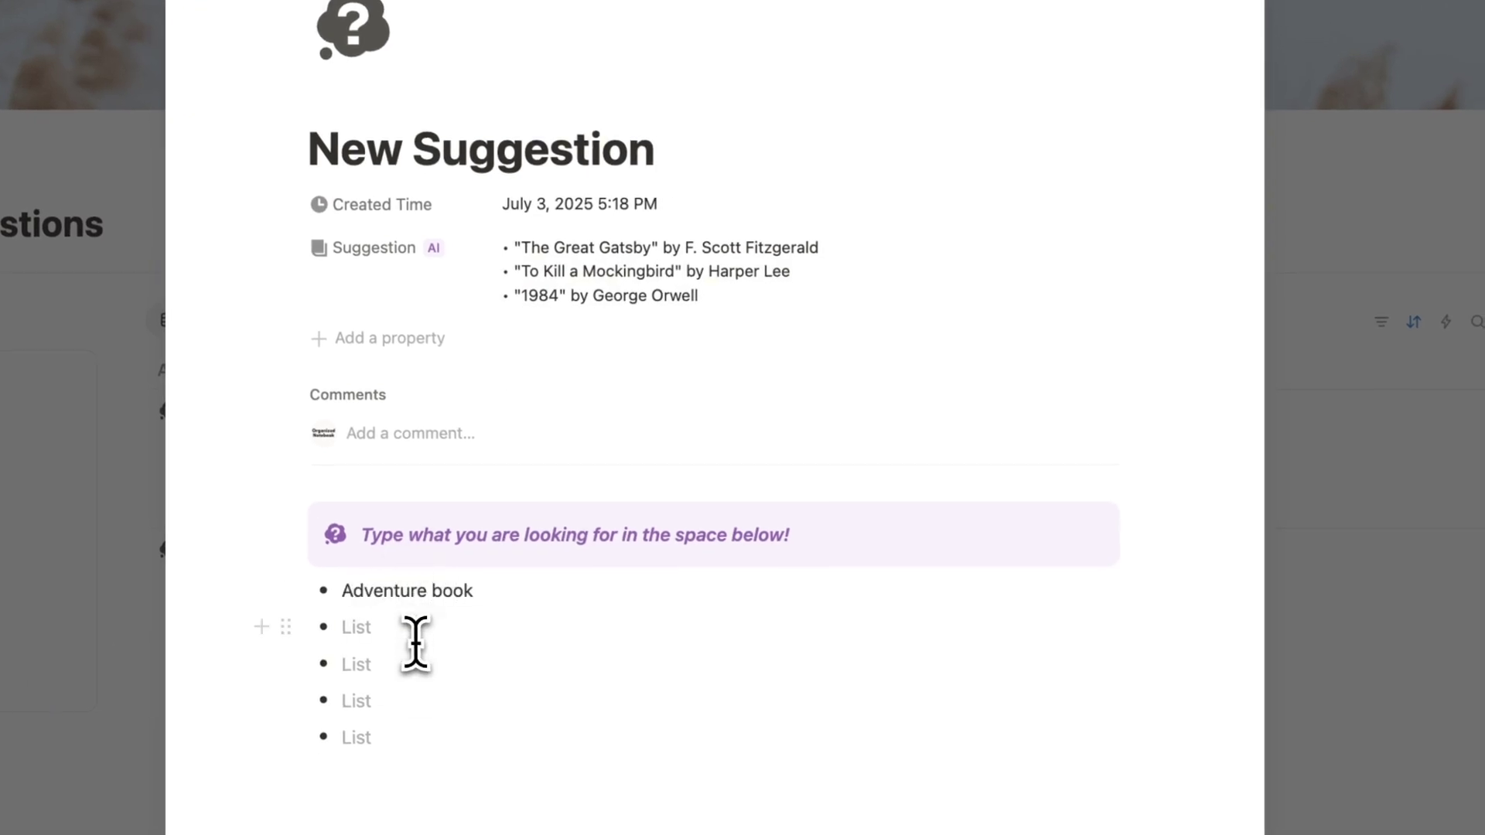
text(In the mountains)
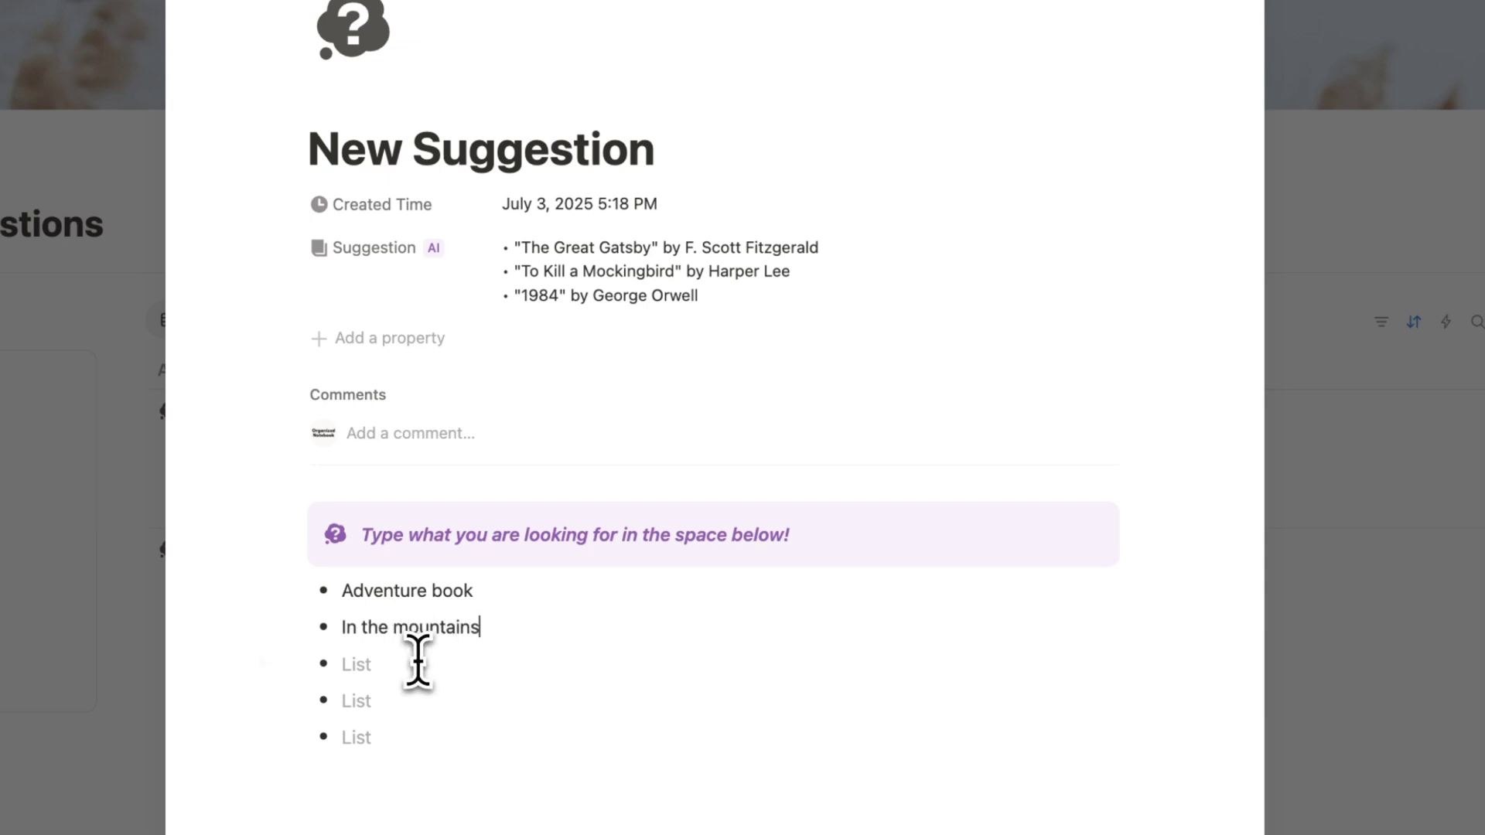
click(419, 666)
text(Cl)
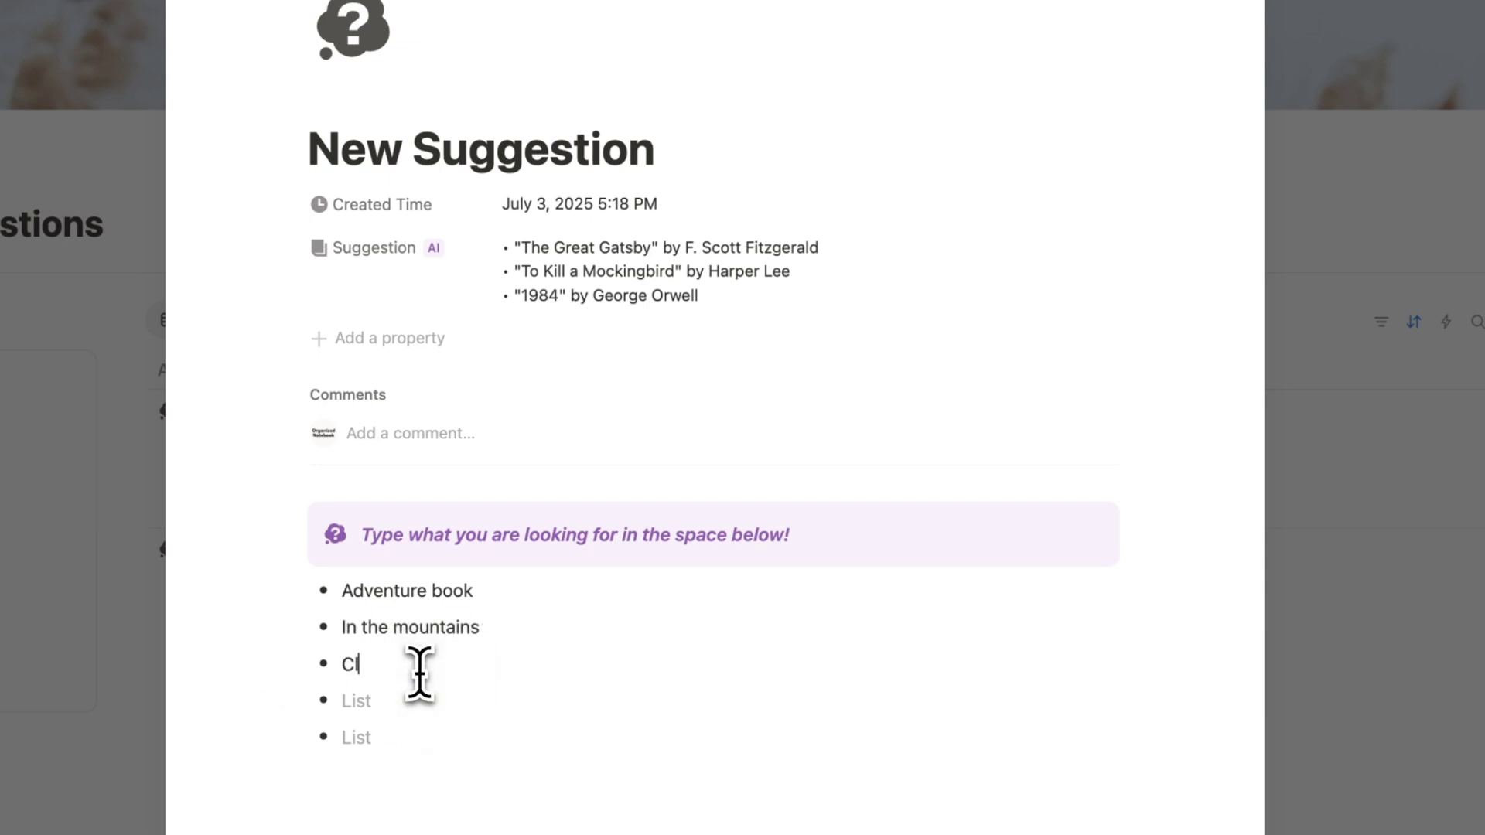
text(assic)
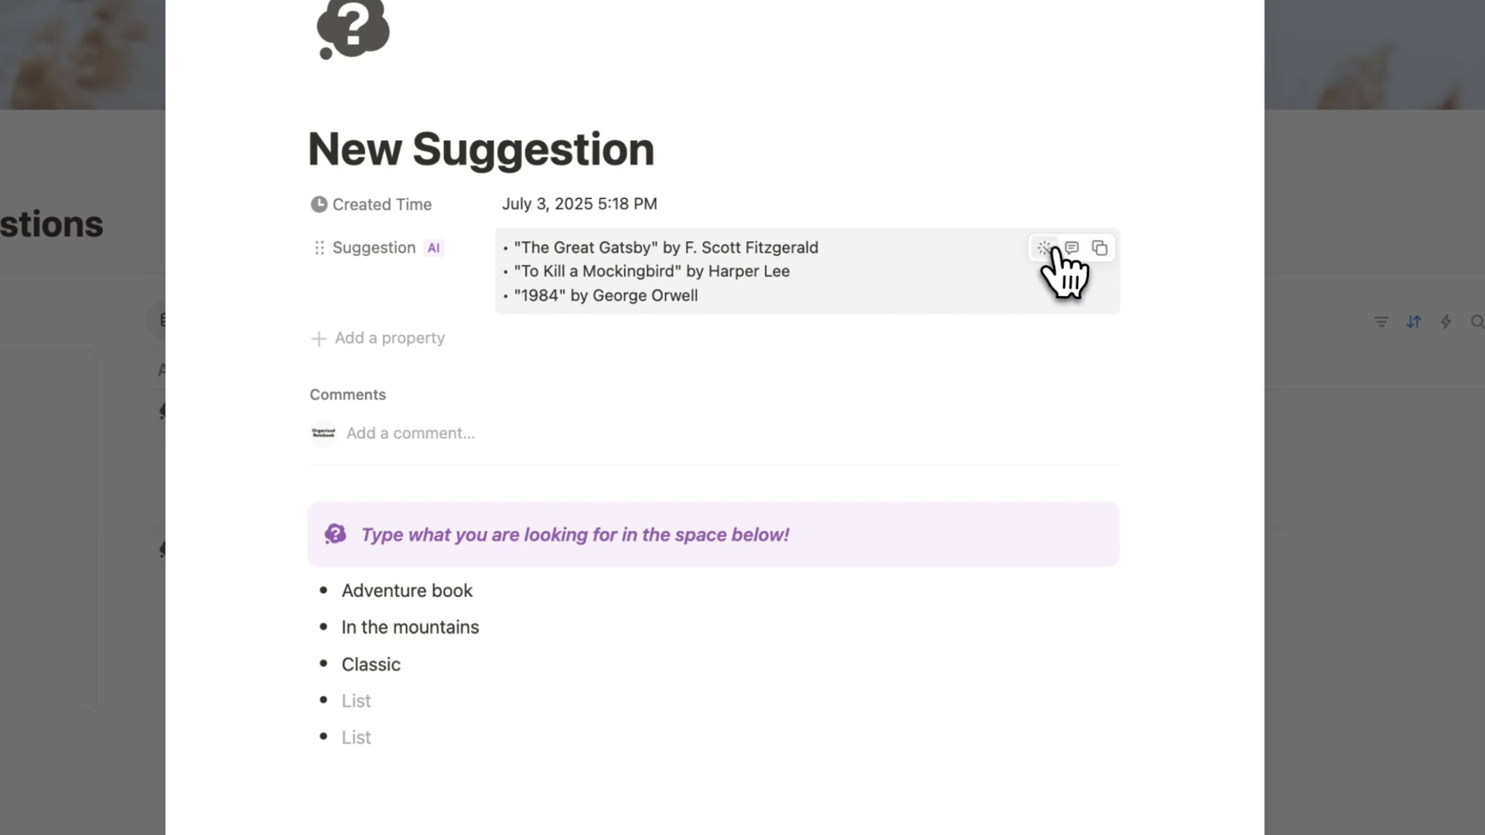
Regenerate the AI Suggestion property from the listed criteria and close the suggestion page
click(1044, 251)
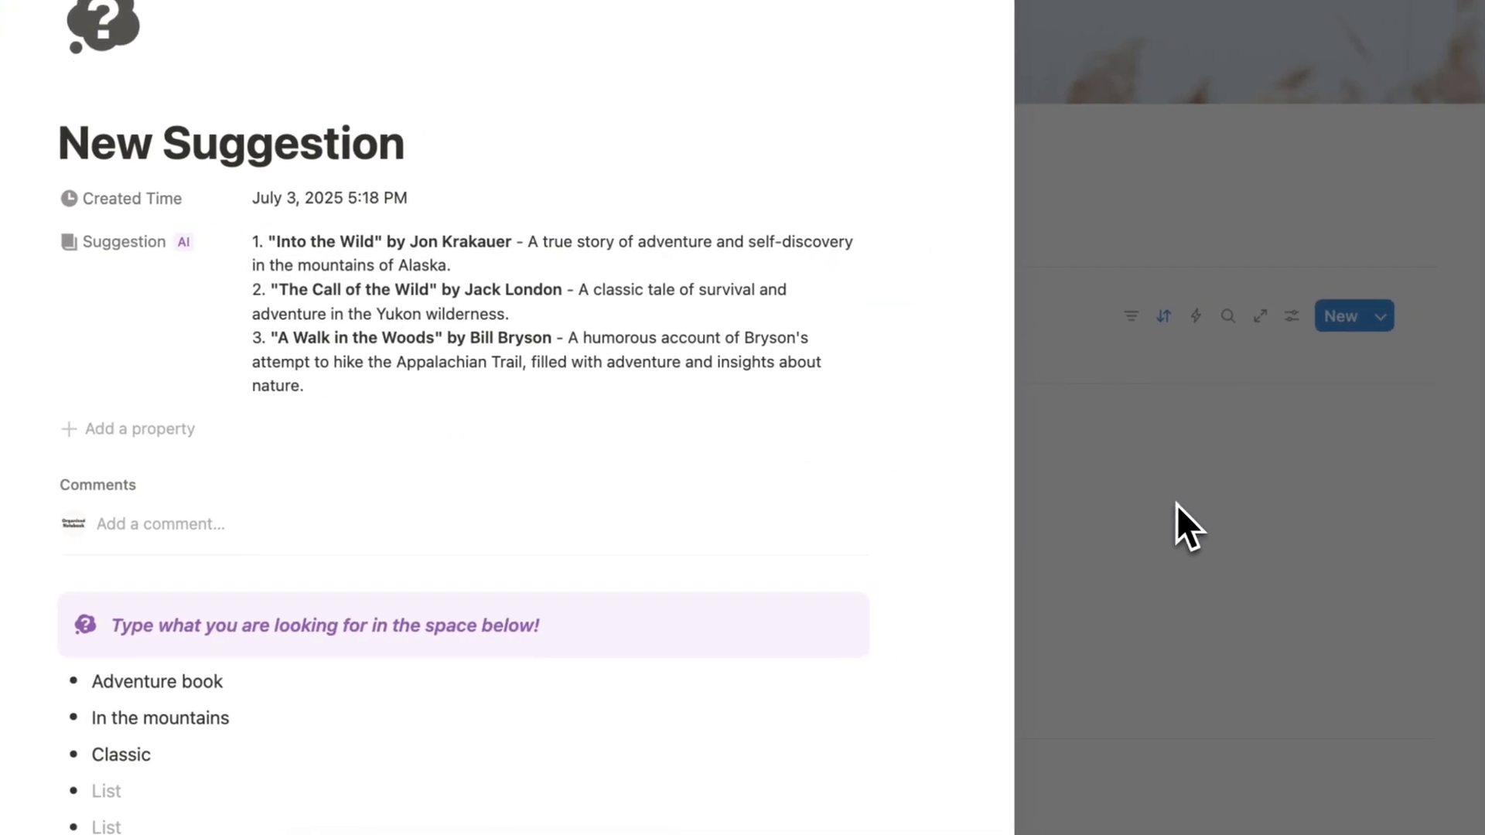
click(1176, 505)
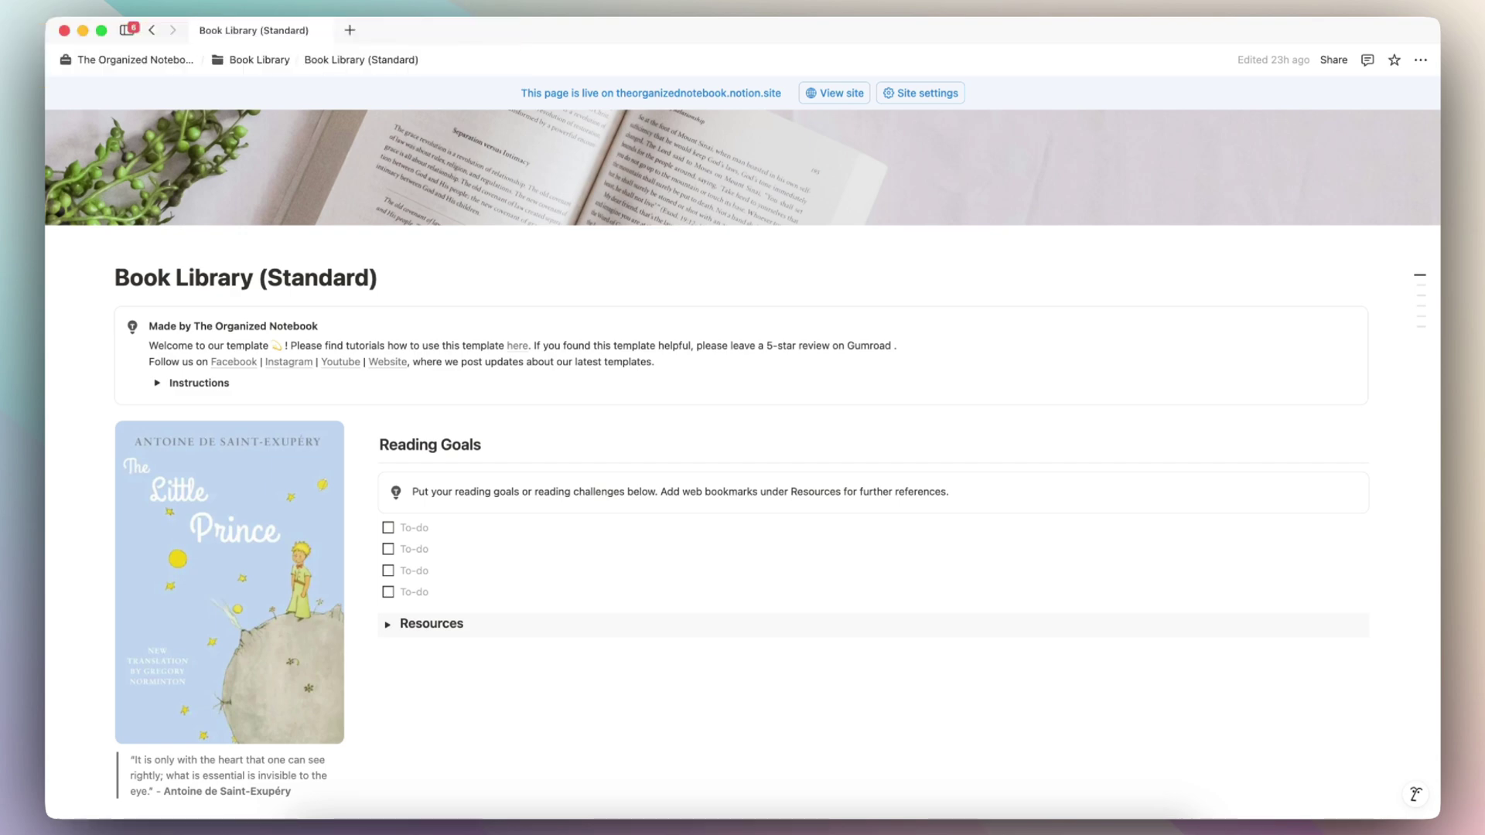
Look through the Book Library (Standard) page, from Reading Goals and the reading dashboard to Browse books by genre and All of my books
scroll(742, 464, down, 5)
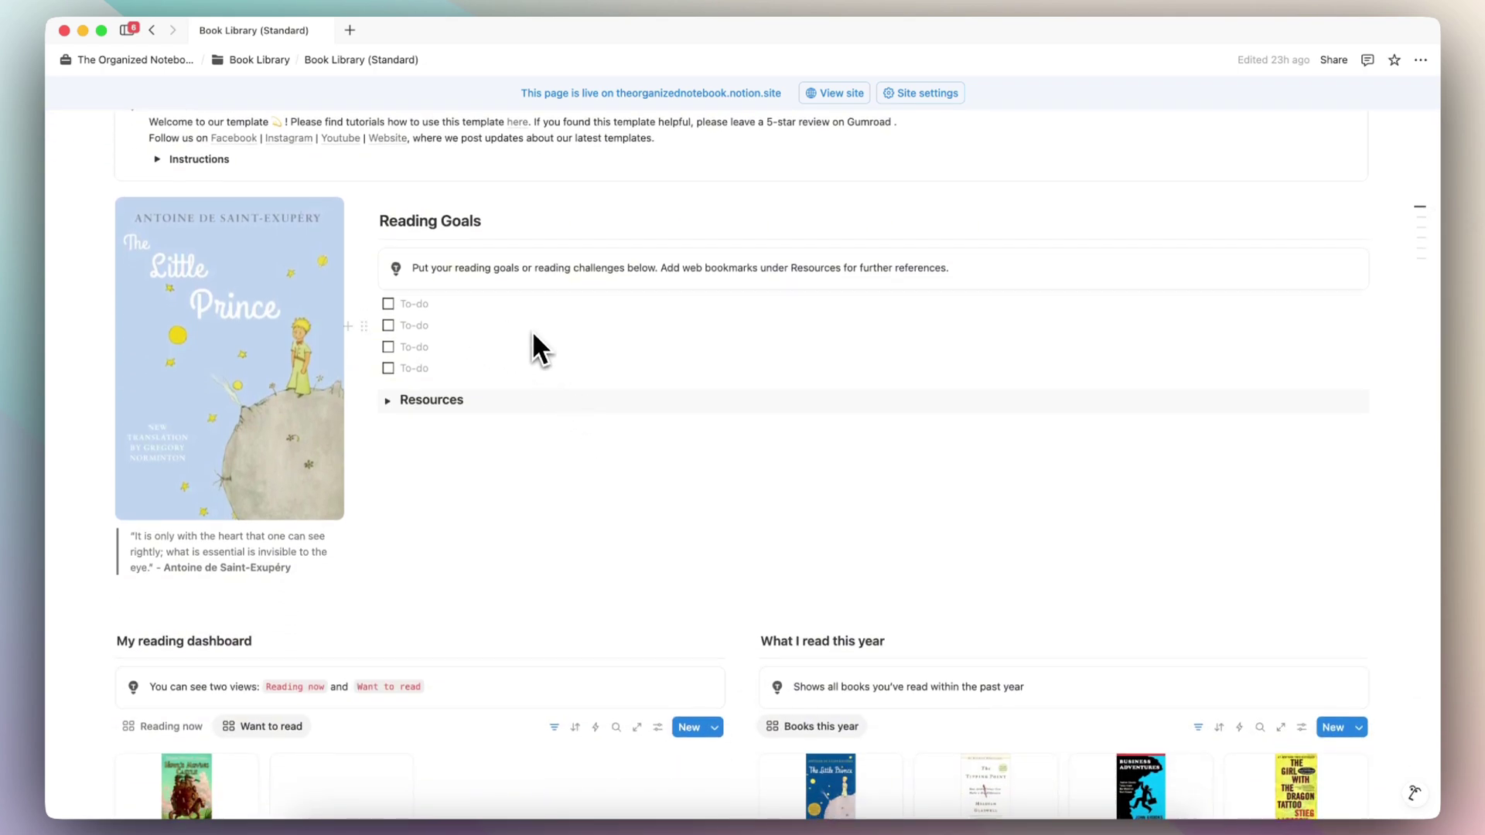
scroll(533, 335, down, 8)
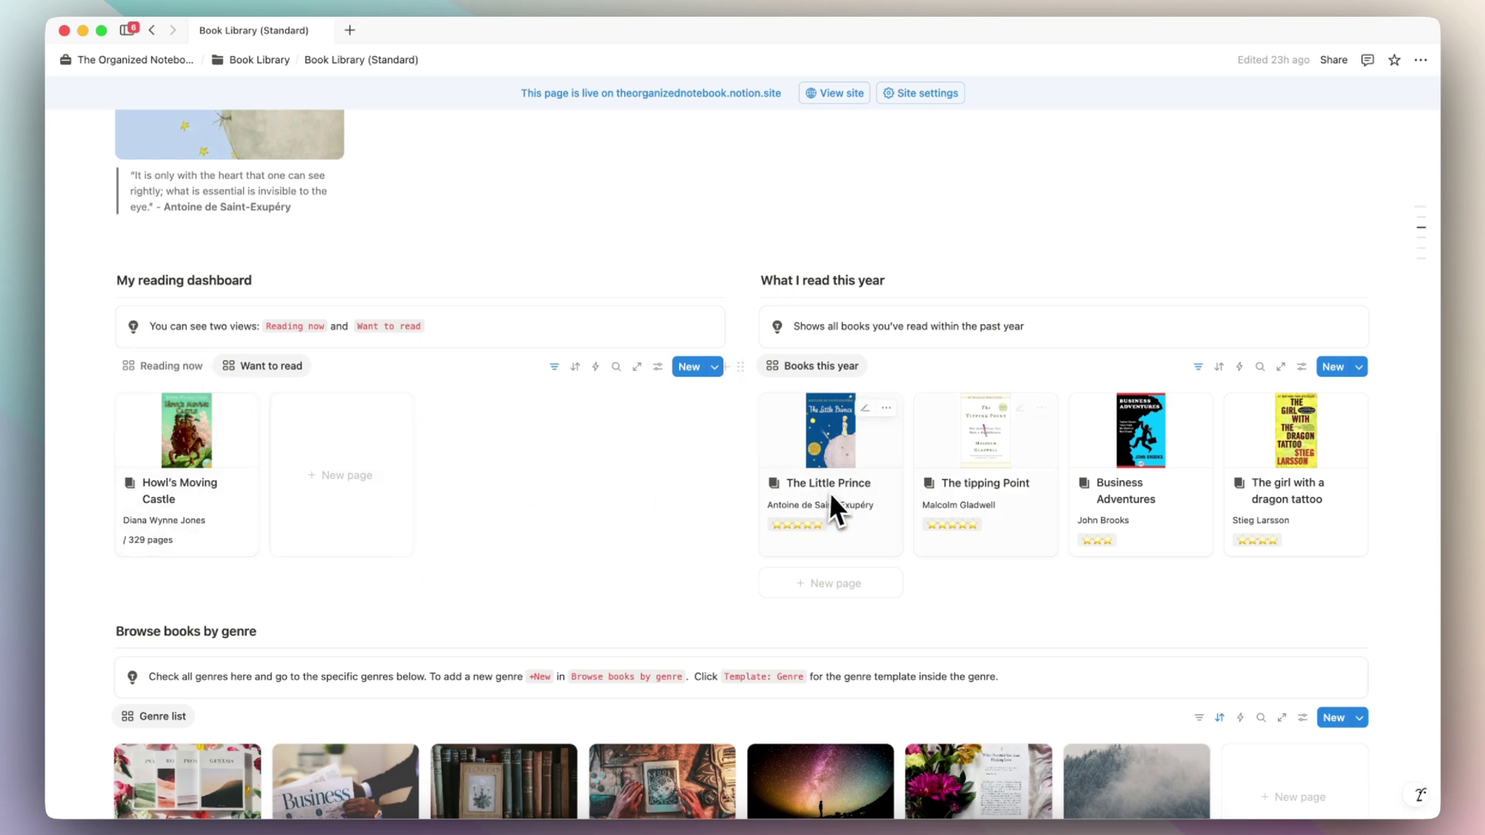
scroll(665, 515, down, 8)
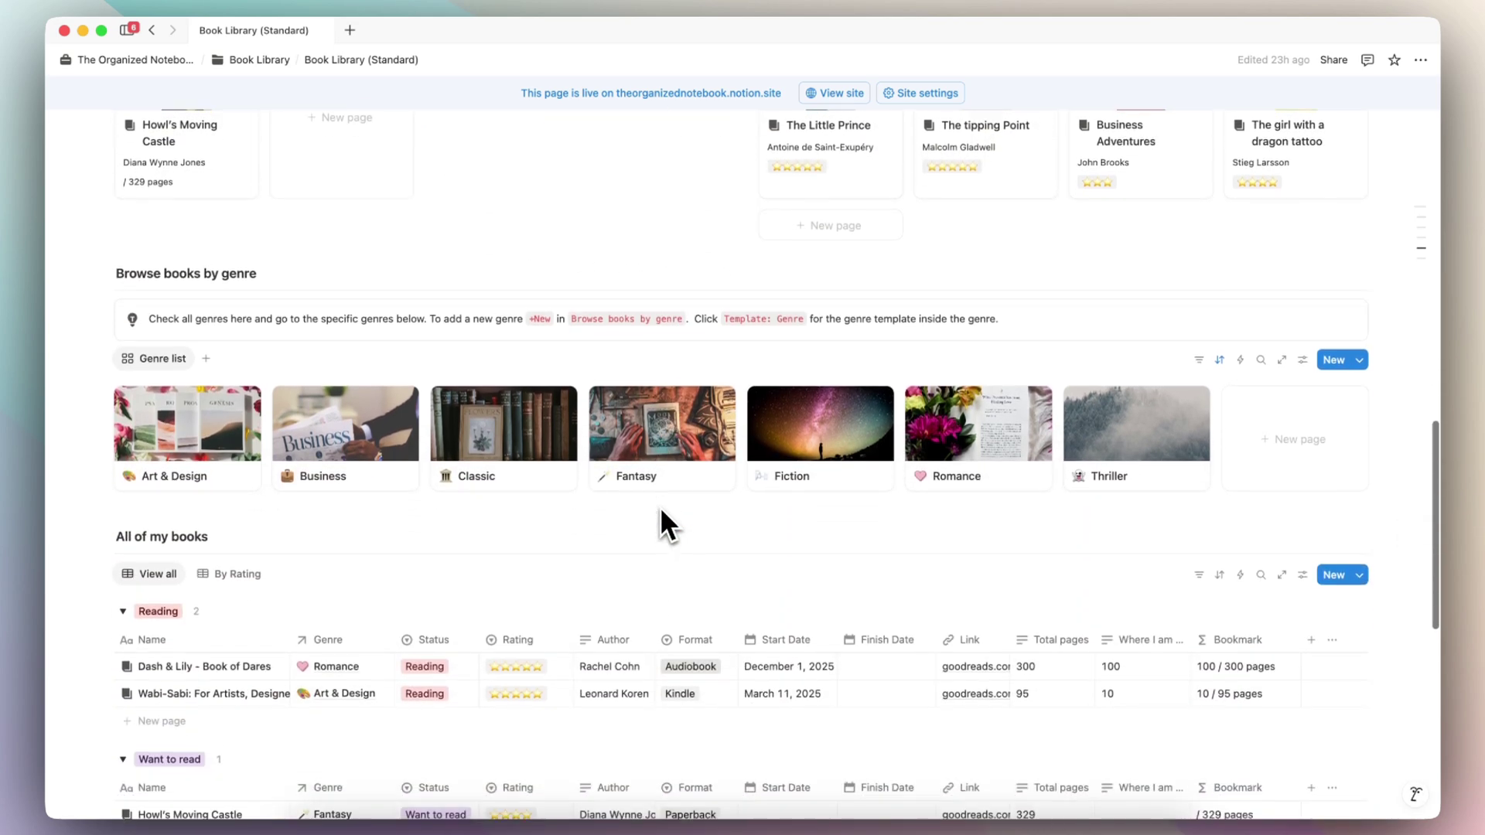
scroll(1129, 480, down, 5)
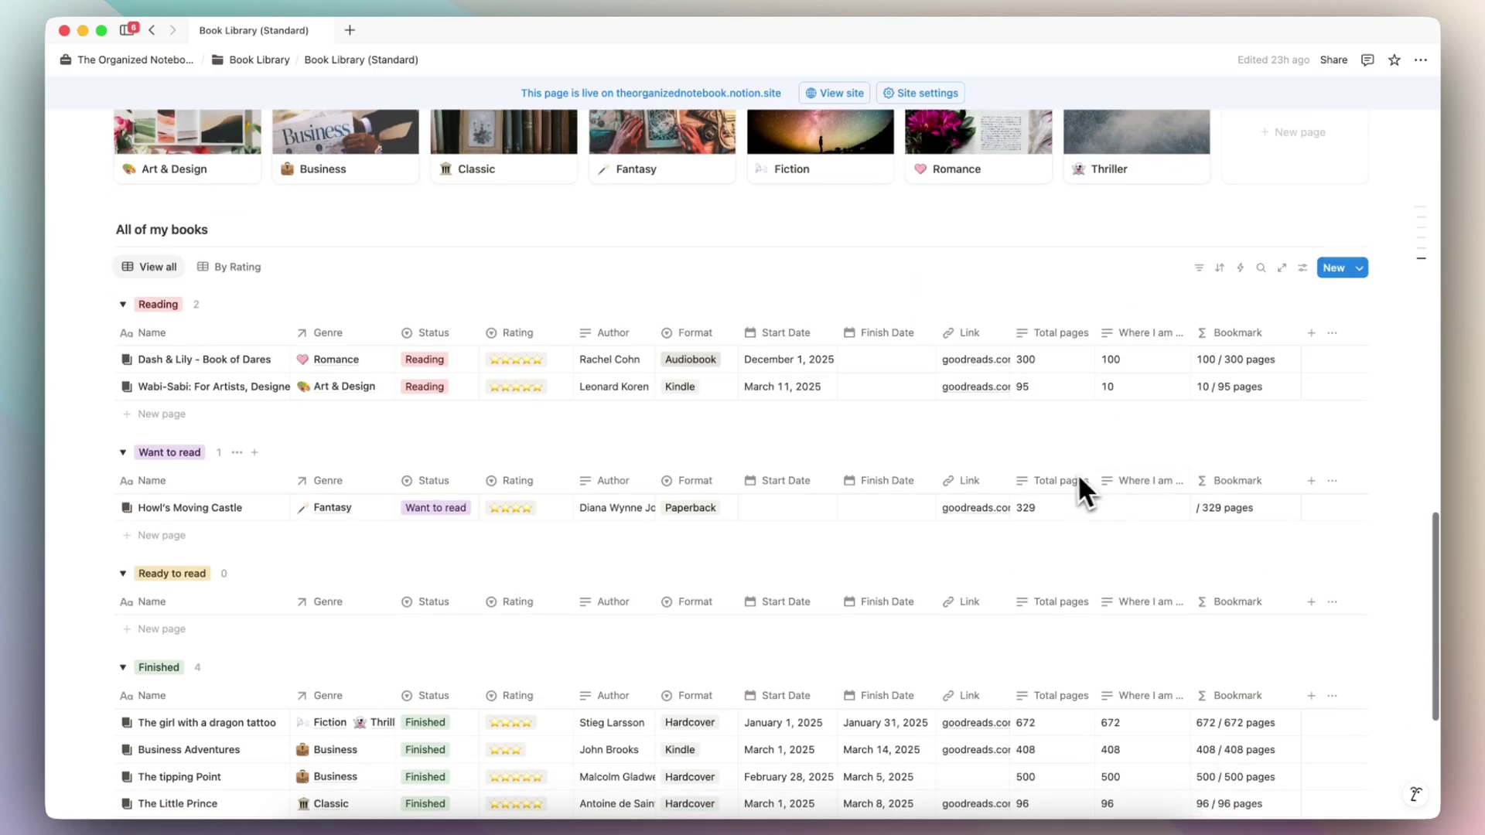
scroll(1083, 475, up, 15)
scroll(581, 471, up, 6)
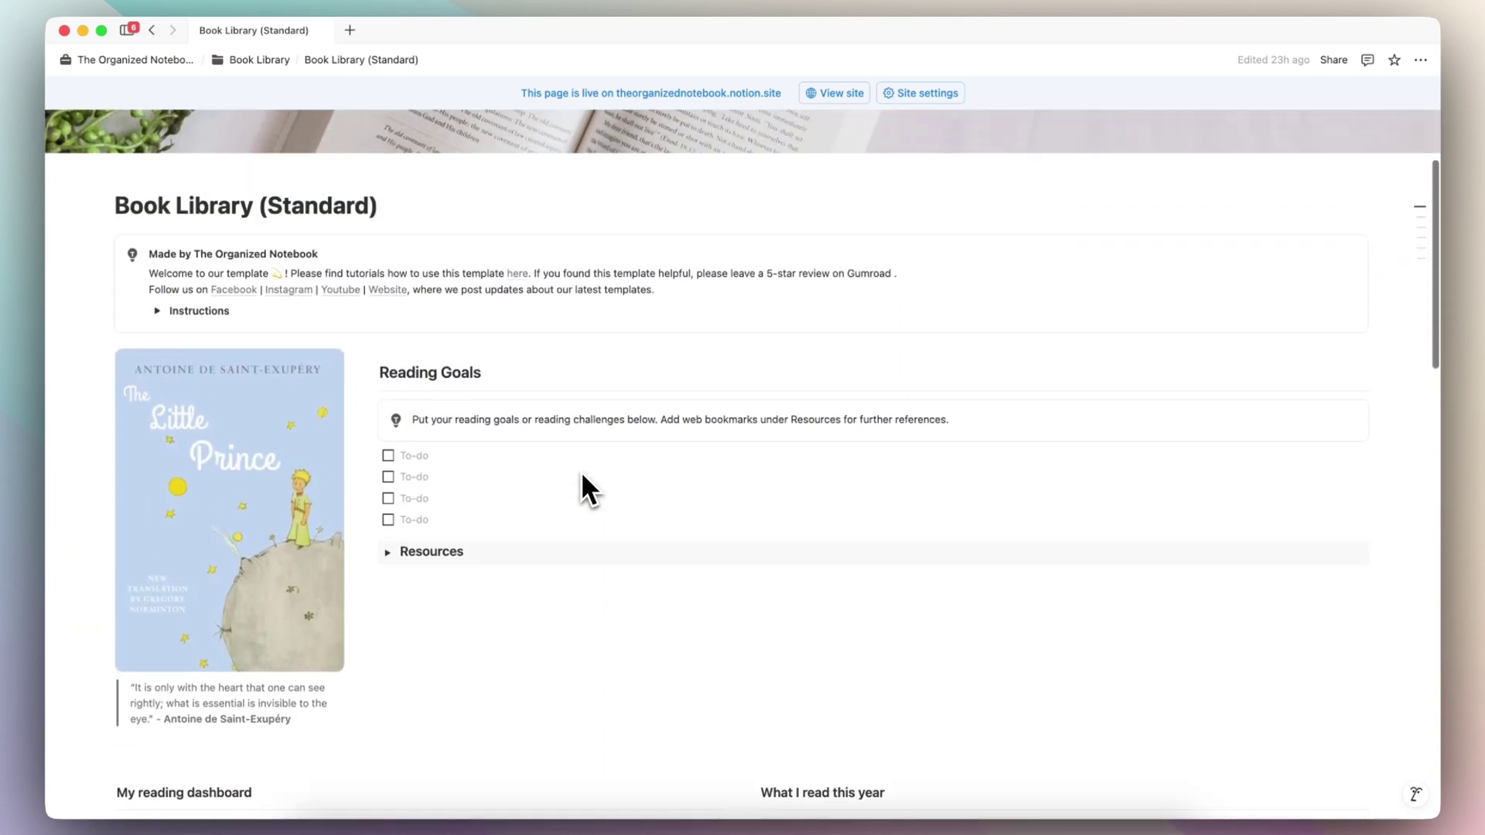
scroll(581, 480, down, 16)
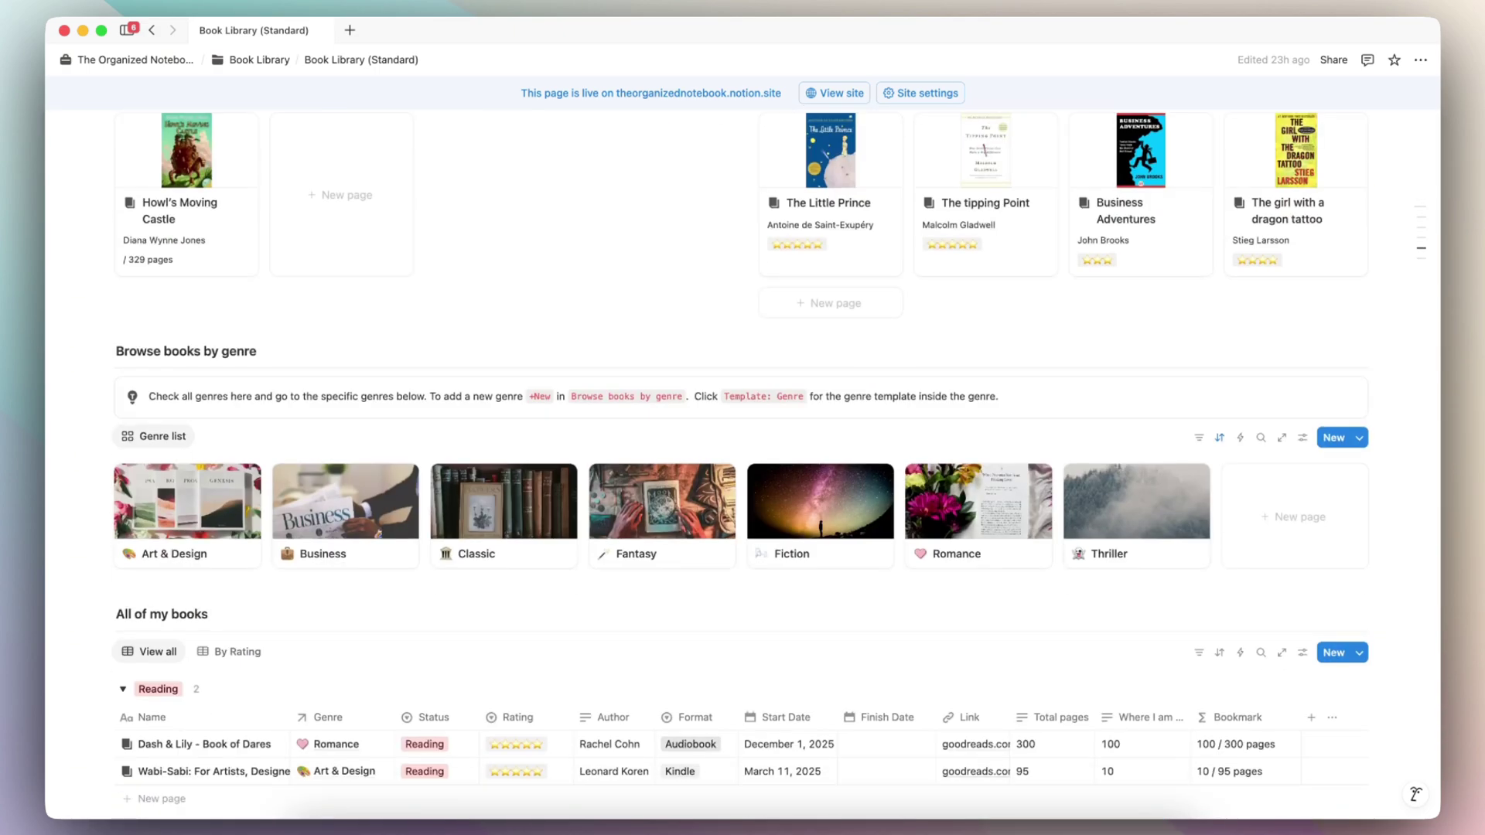
scroll(773, 464, down, 8)
scroll(742, 464, up, 20)
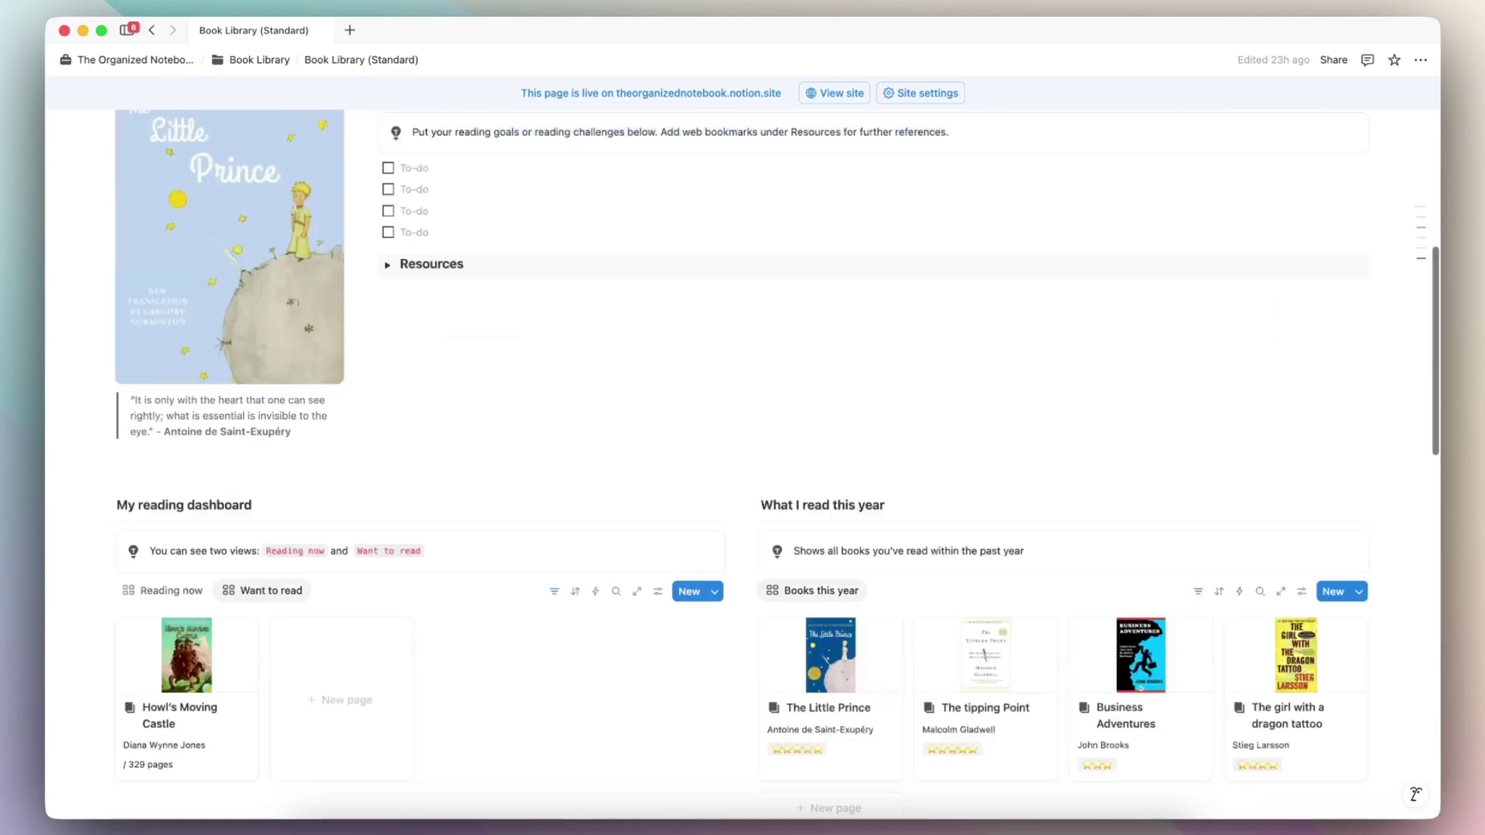